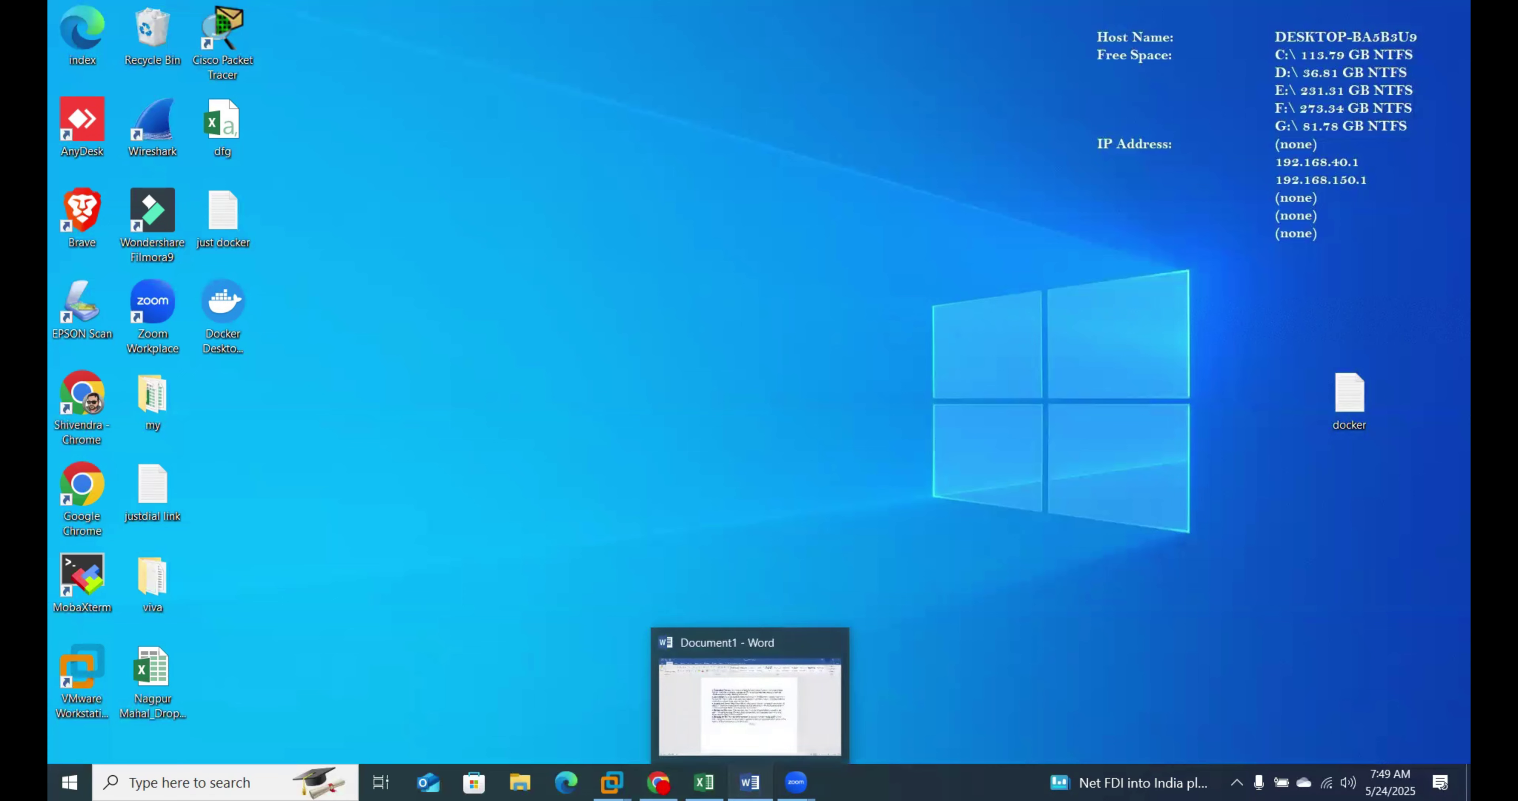
Step: Restore the Word home-folder benefits document and zoom it to 160%
left_click(749, 783)
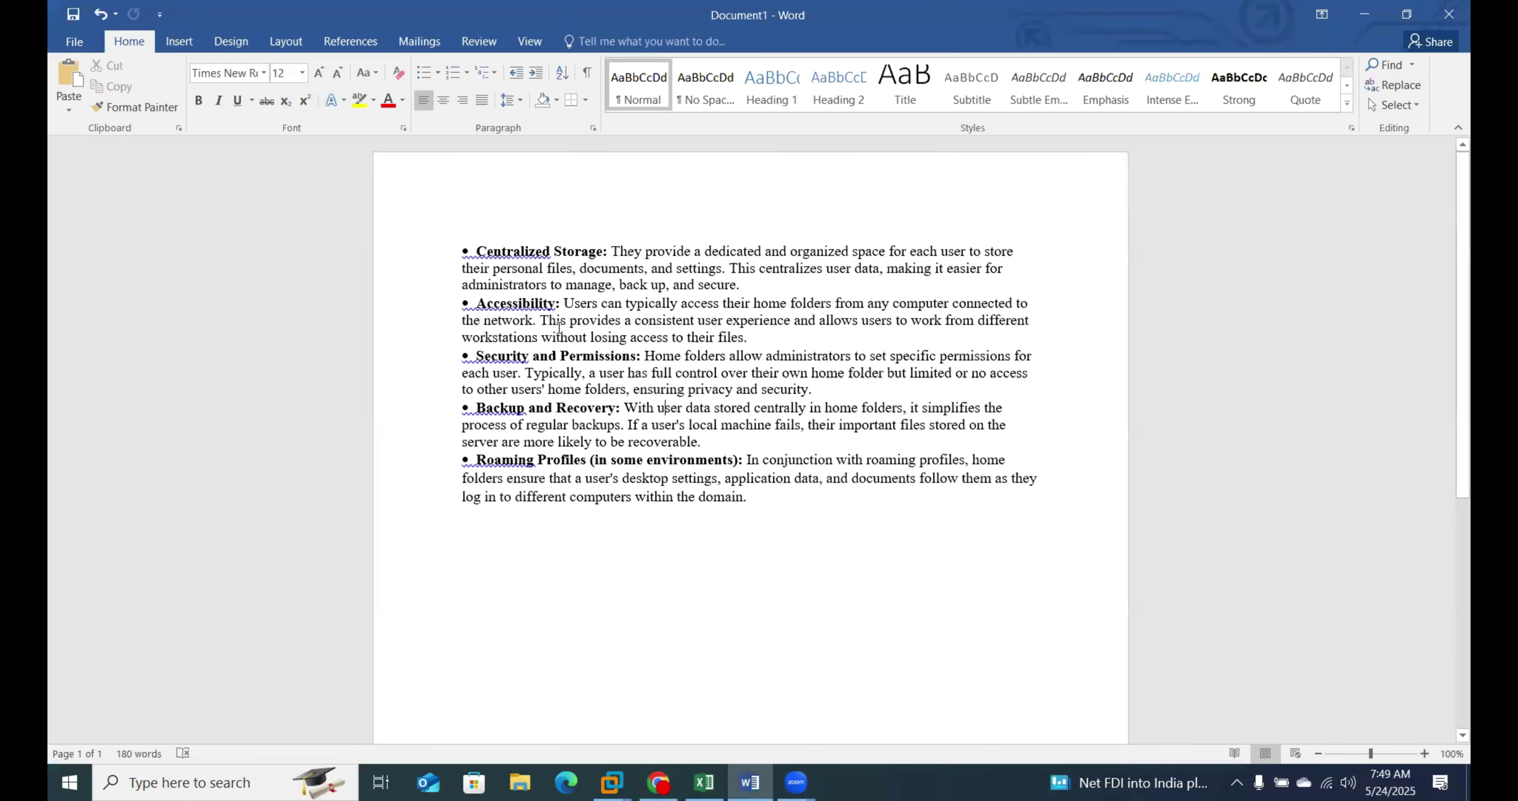
scroll(588, 368, "up", 1, "ctrl")
scroll(587, 369, "up", 5, "ctrl")
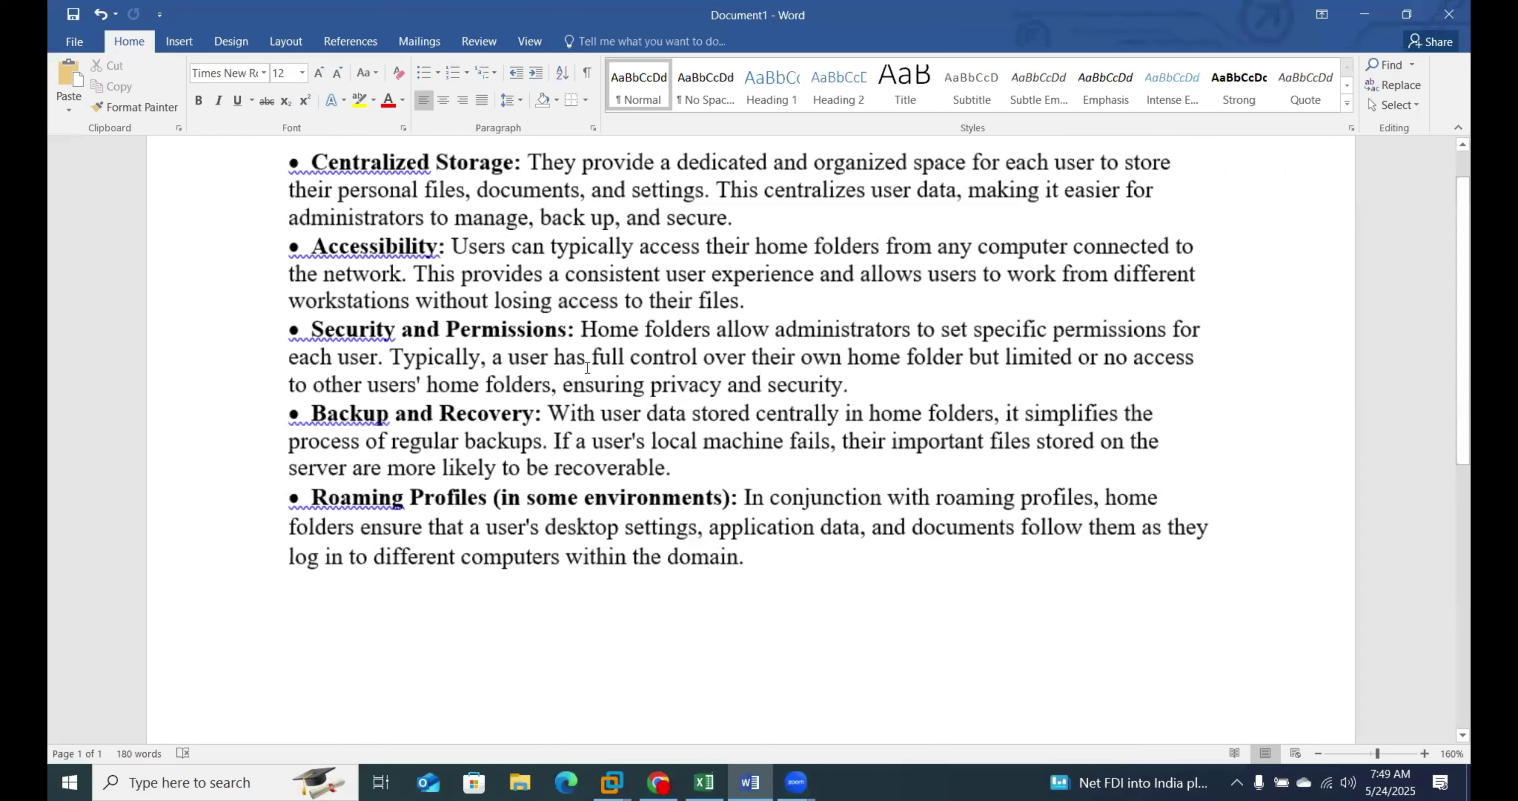
scroll(452, 319, "up", 1)
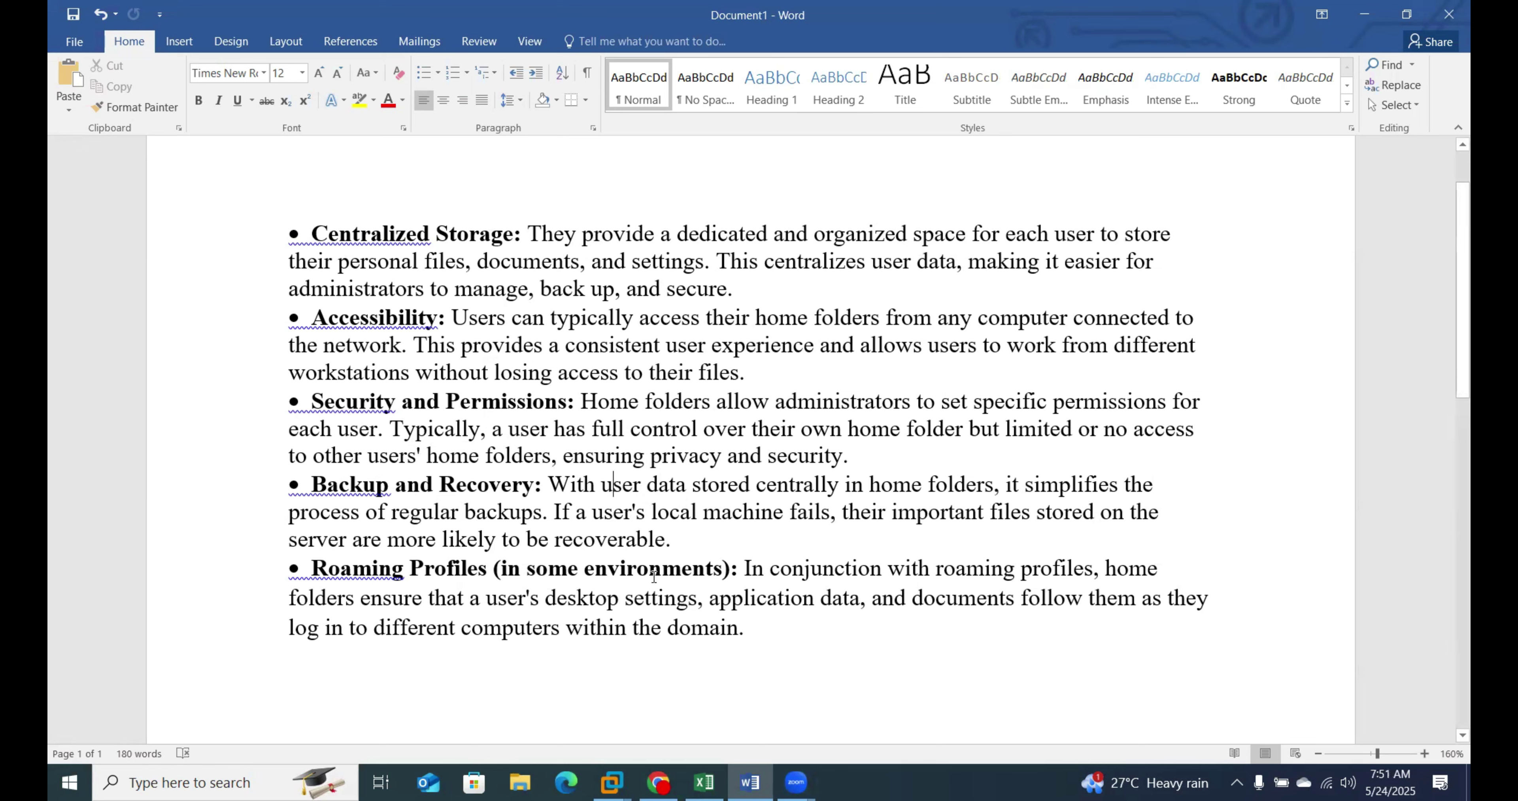
Step: Switch from the Windows Server 2022 VM to the Windows 10 VM
left_click(612, 782)
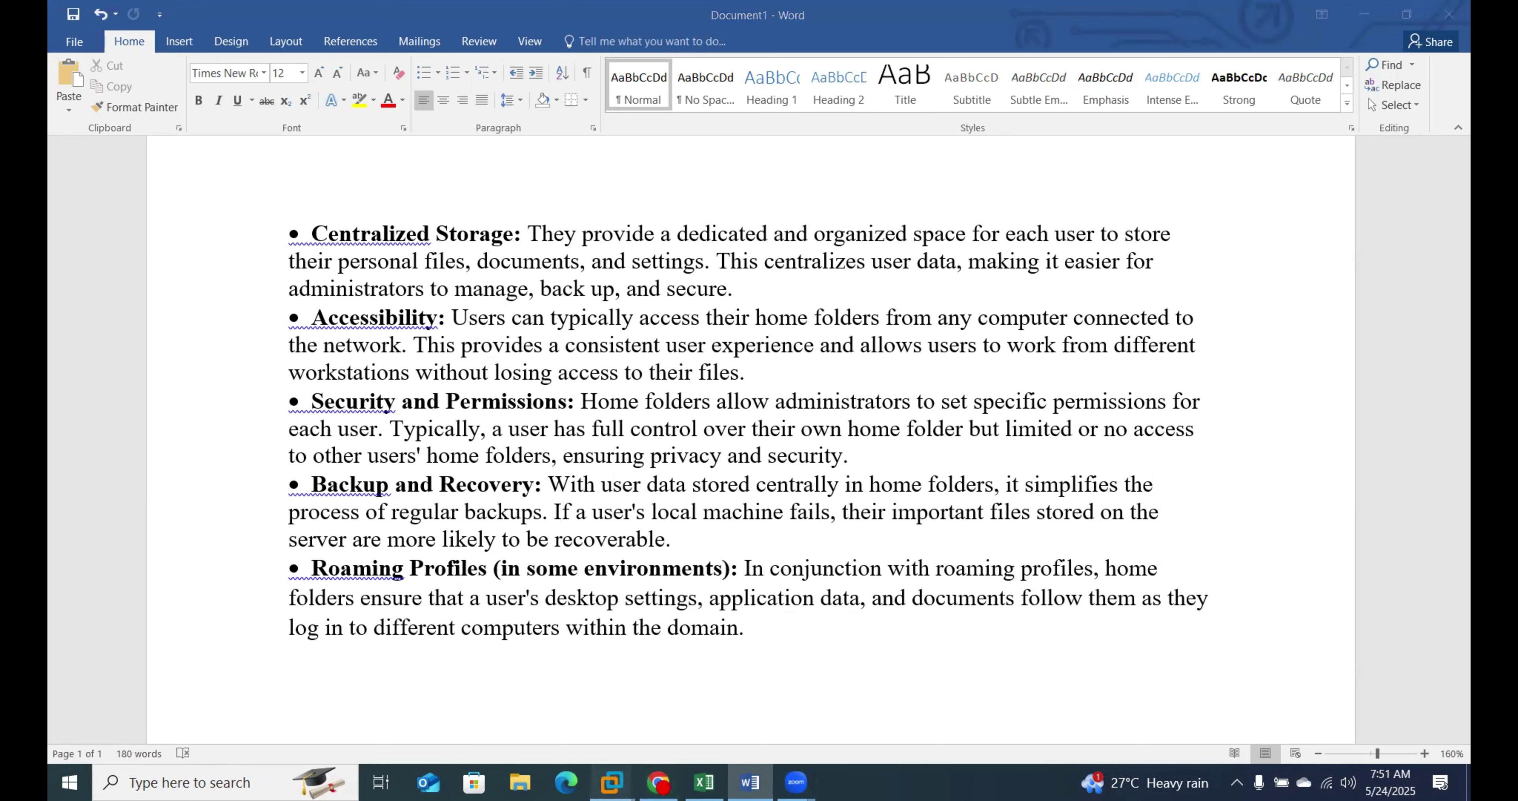
left_click(431, 686)
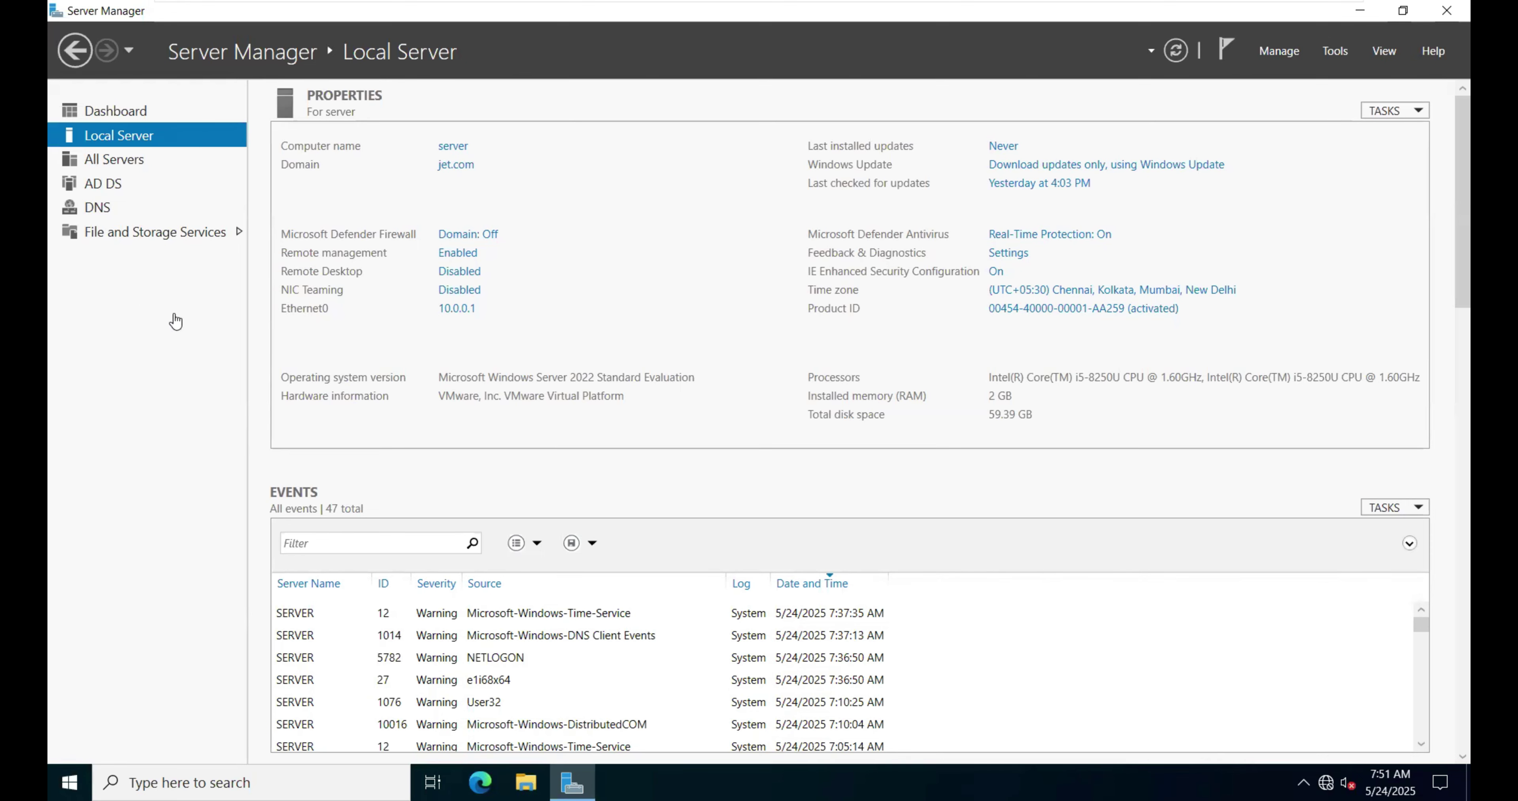
mouse_move(388, 3)
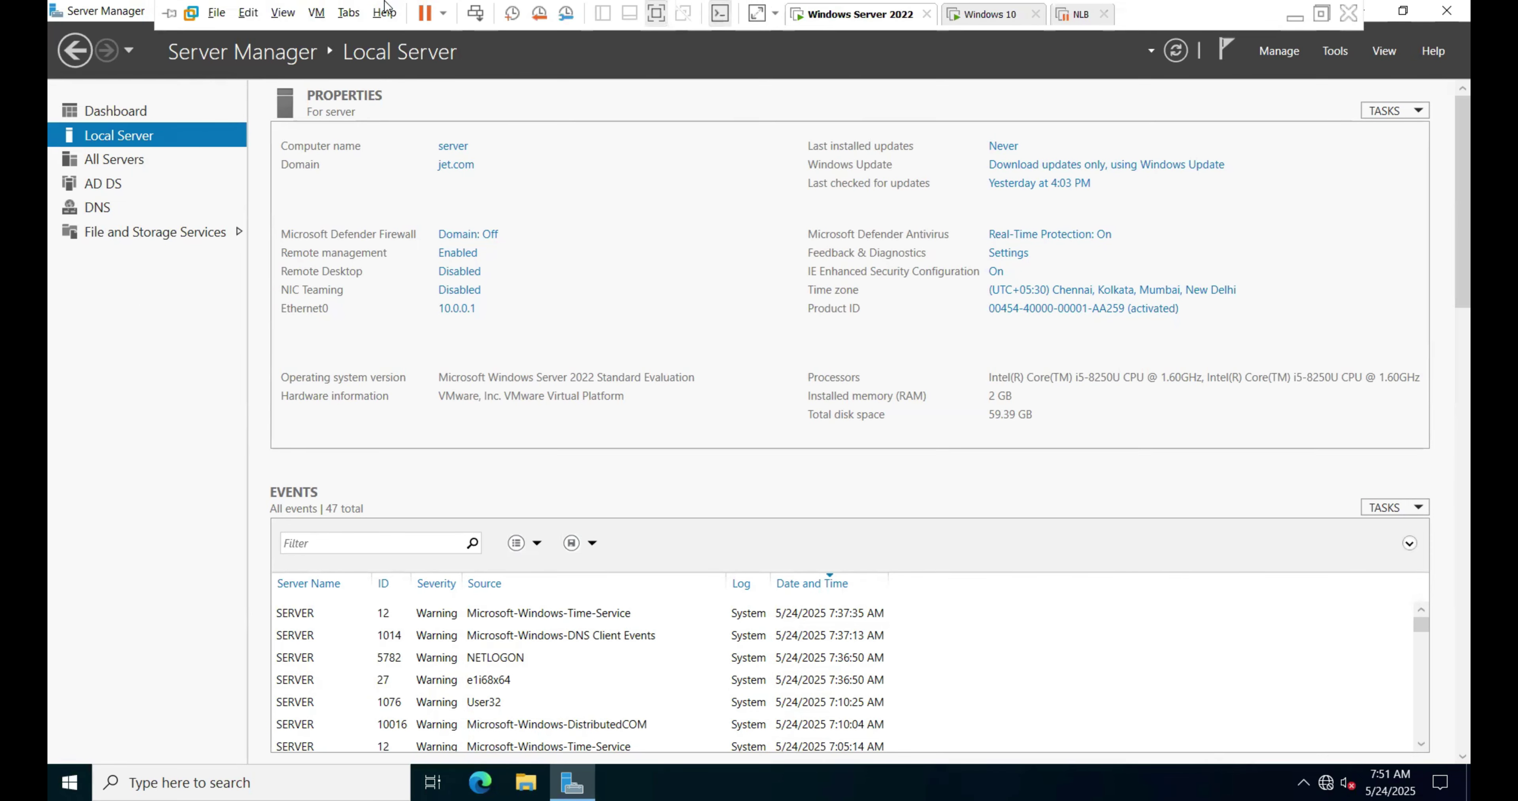
left_click(959, 14)
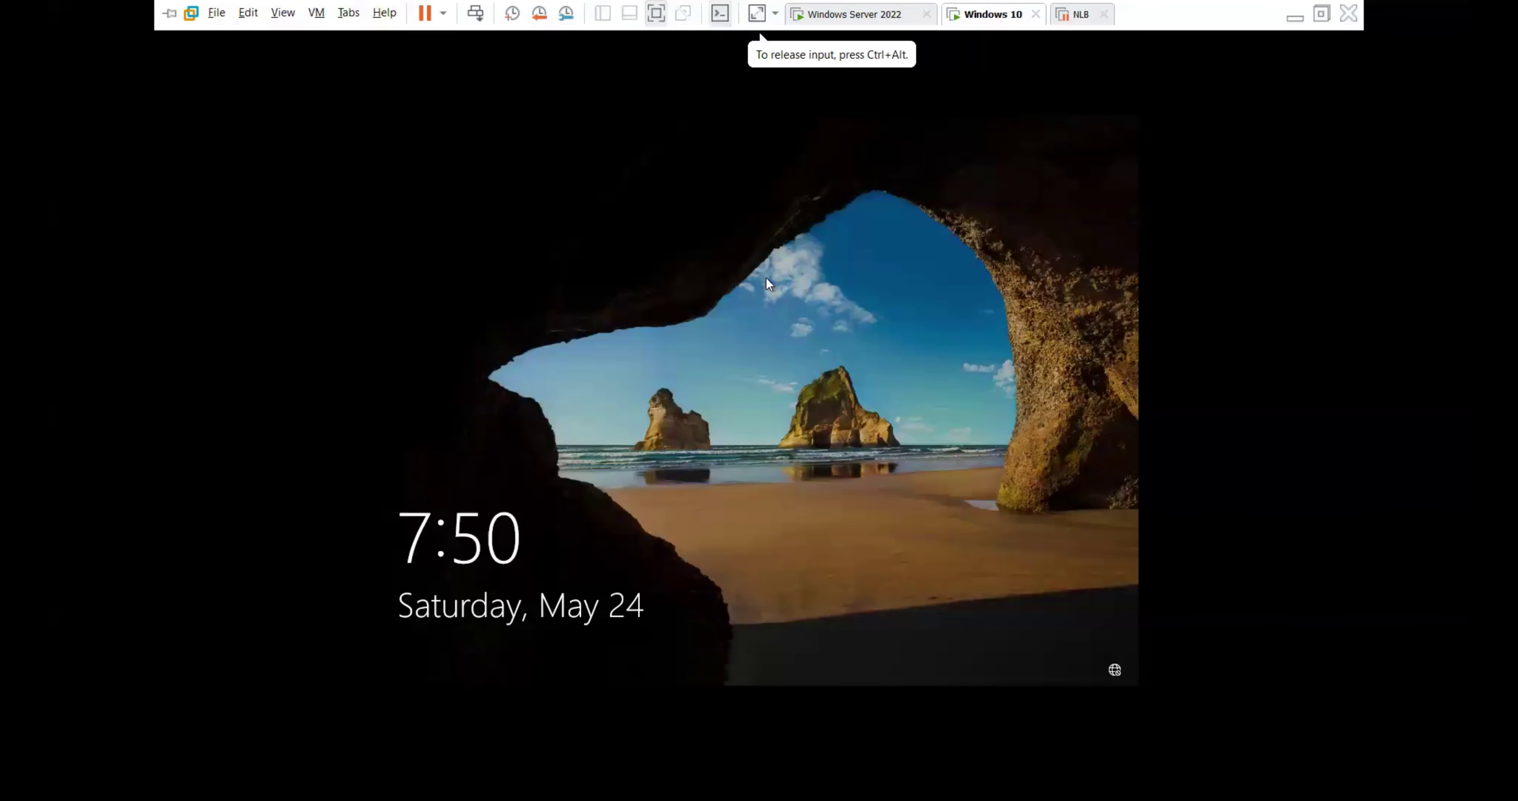
Step: Sign in as Other user with the jet.com domain administrator name and its password
left_click(411, 122)
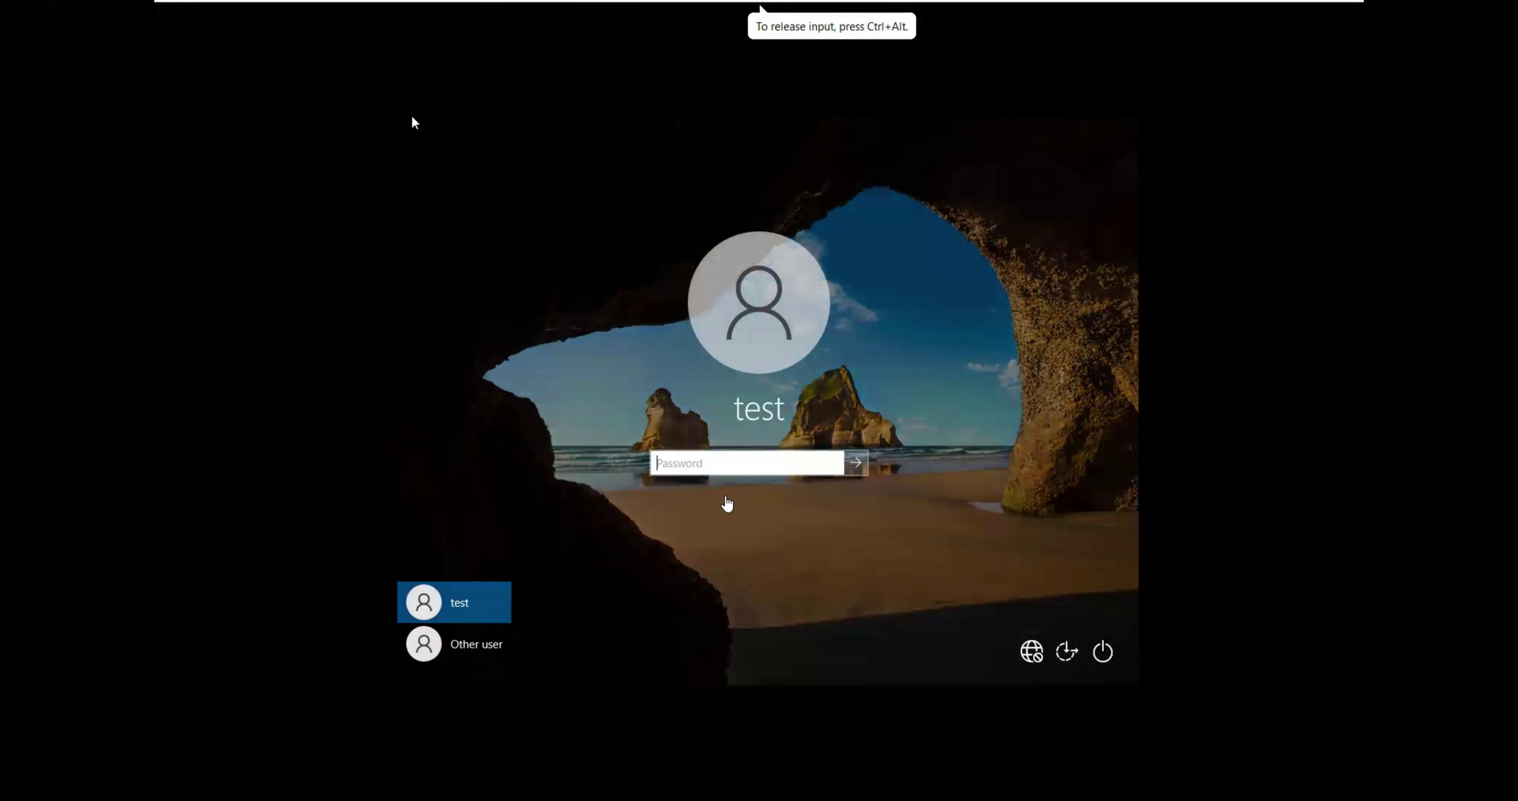
left_click(494, 648)
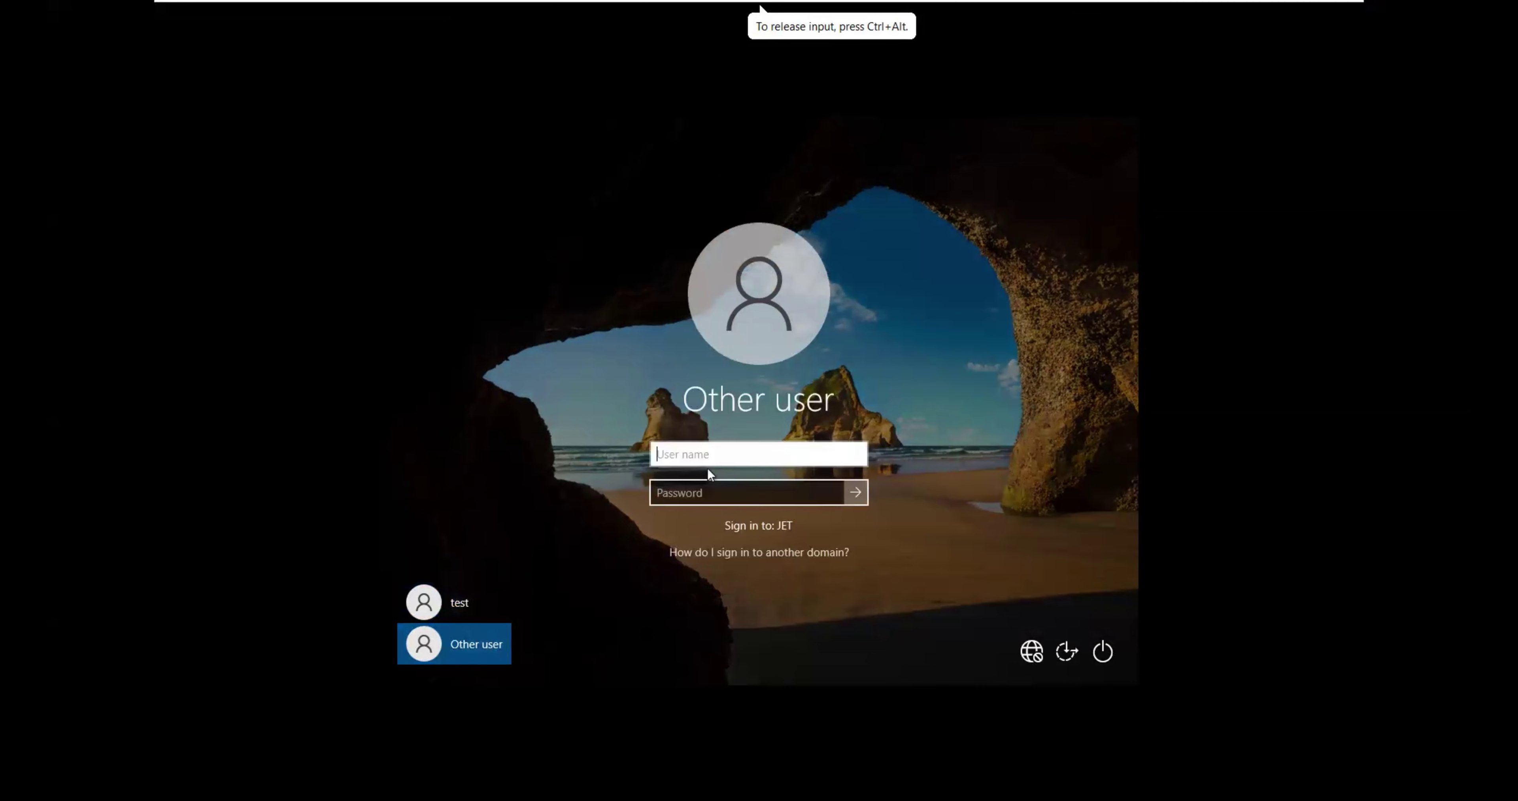
type("adm")
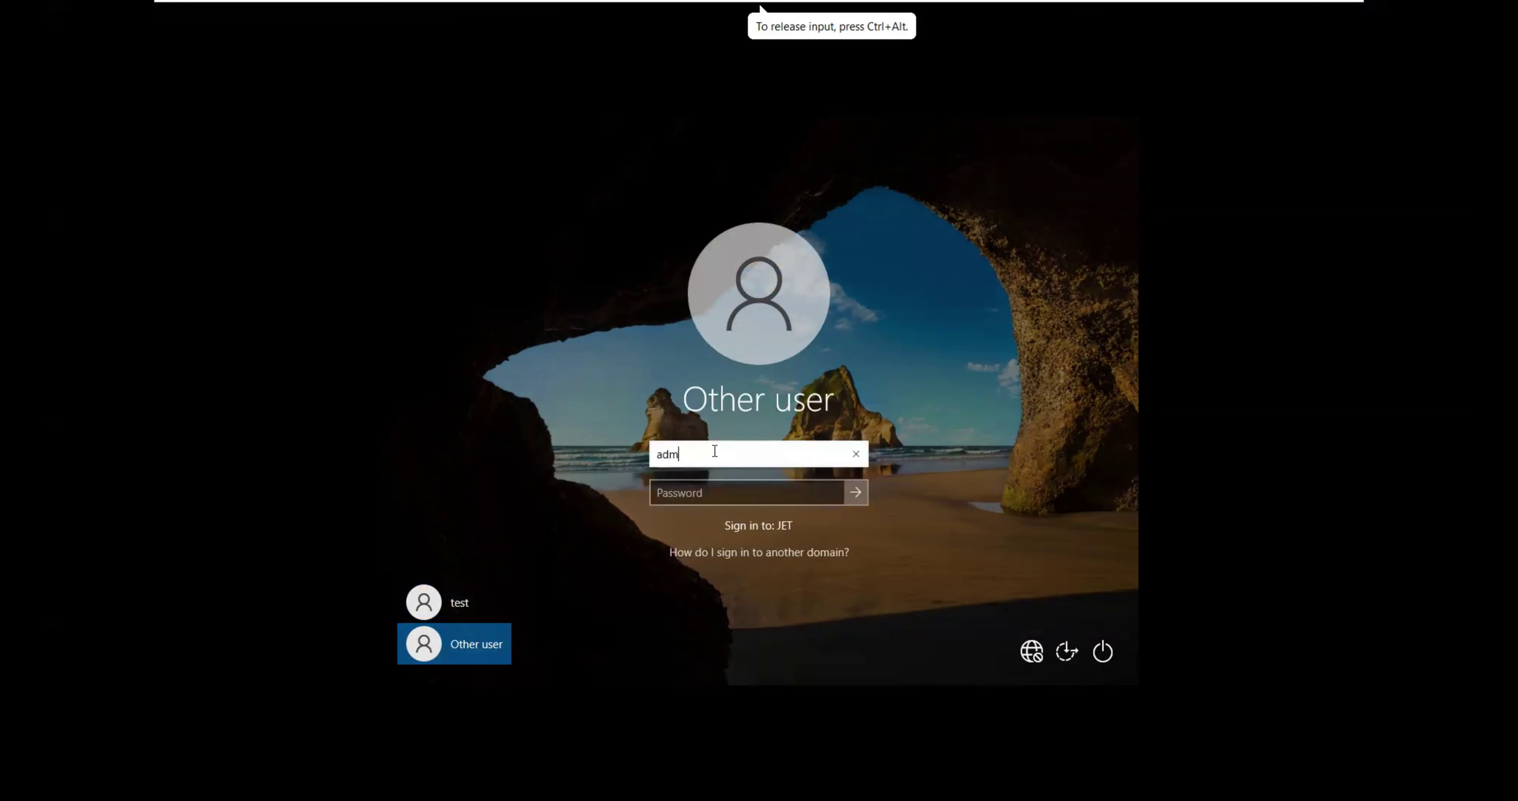
type("inistrator")
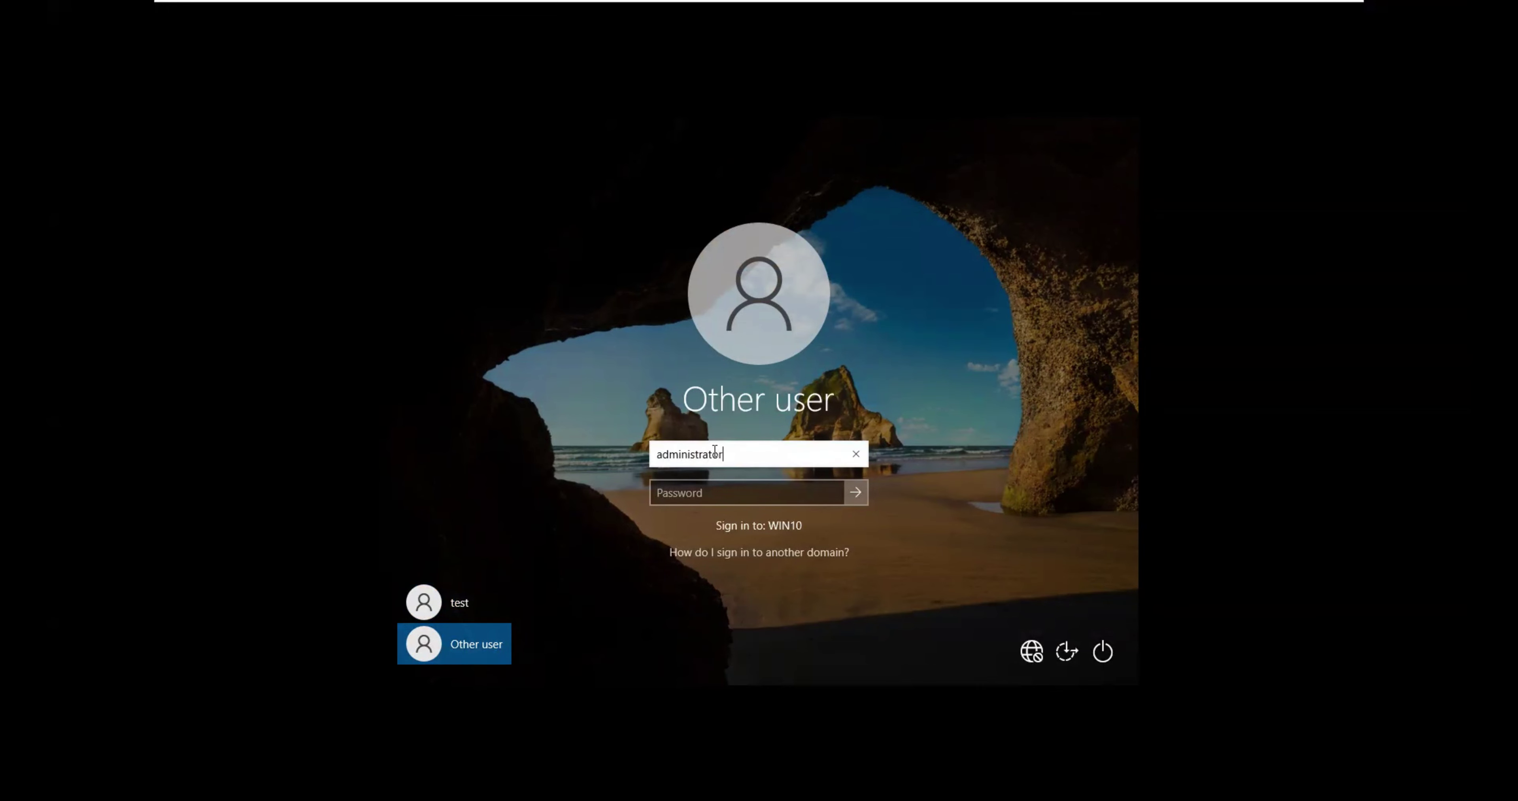
type("@jet.com")
key("Tab")
type("*******")
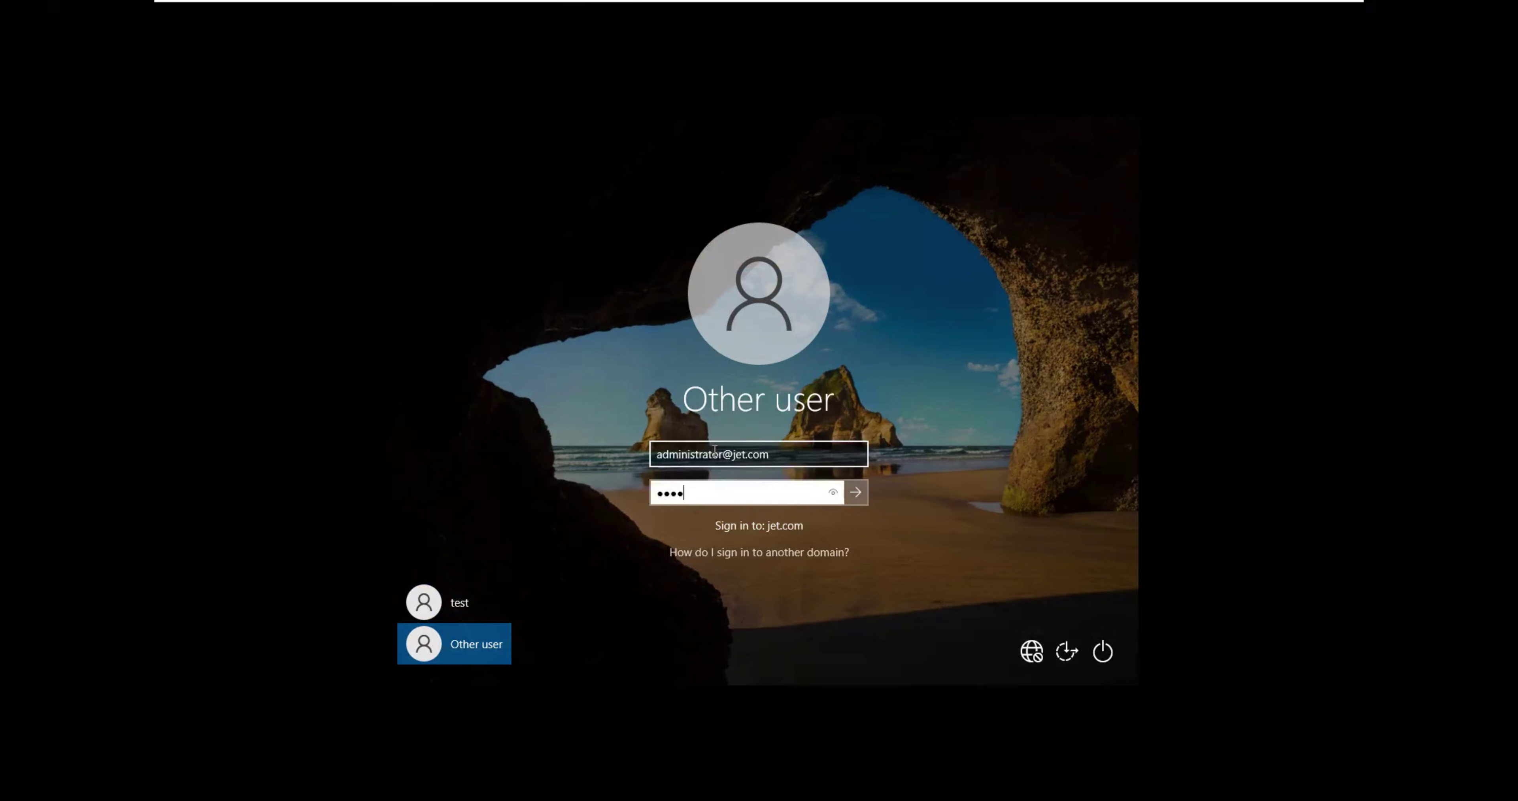
key("Return")
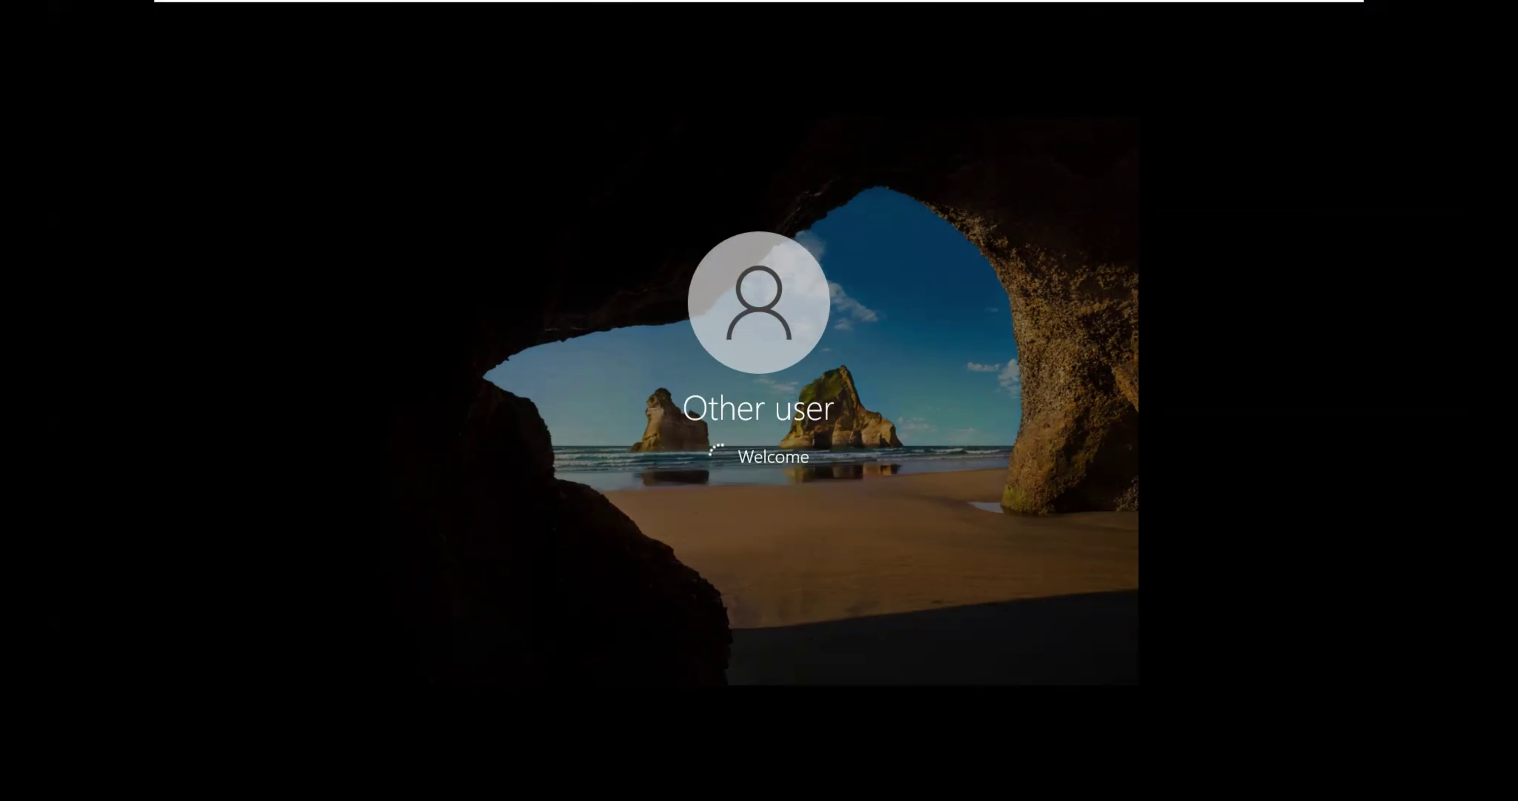
Step: On the server, open Active Directory Users and Computers, confirm WIN10 under jet.com Computers, then minimize it
mouse_move(675, 6)
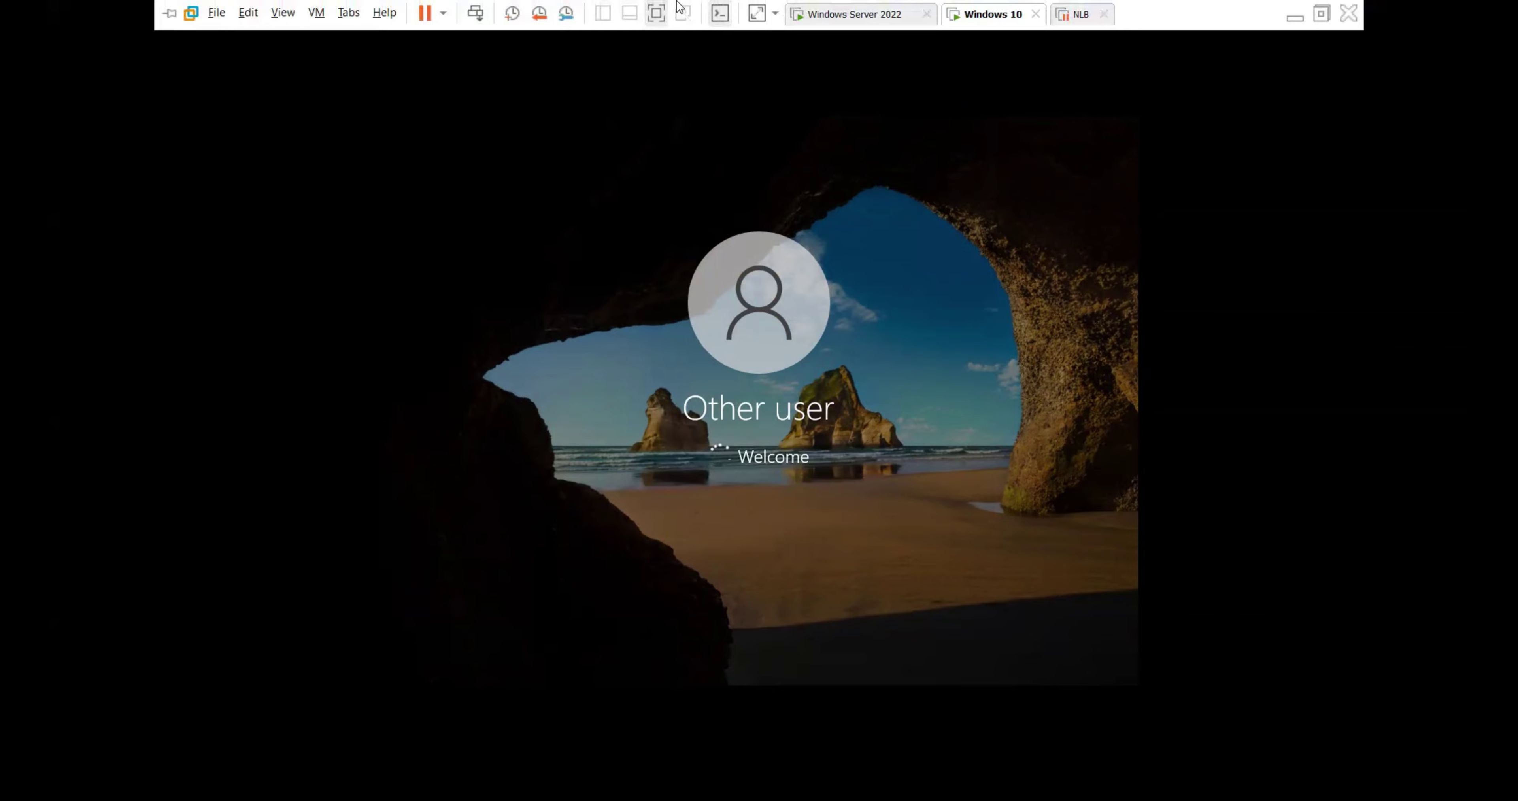
left_click(850, 18)
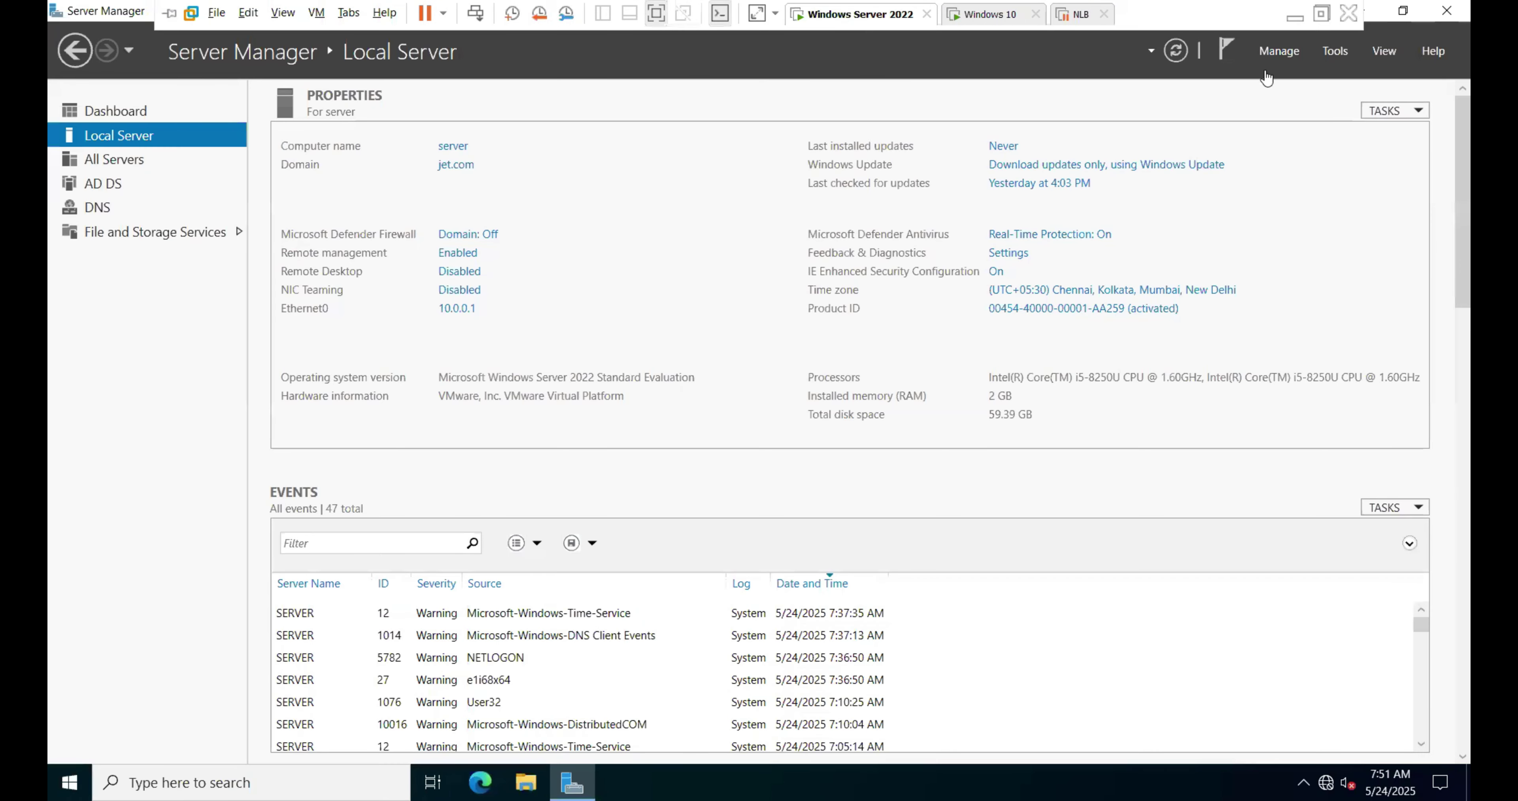
left_click(1336, 52)
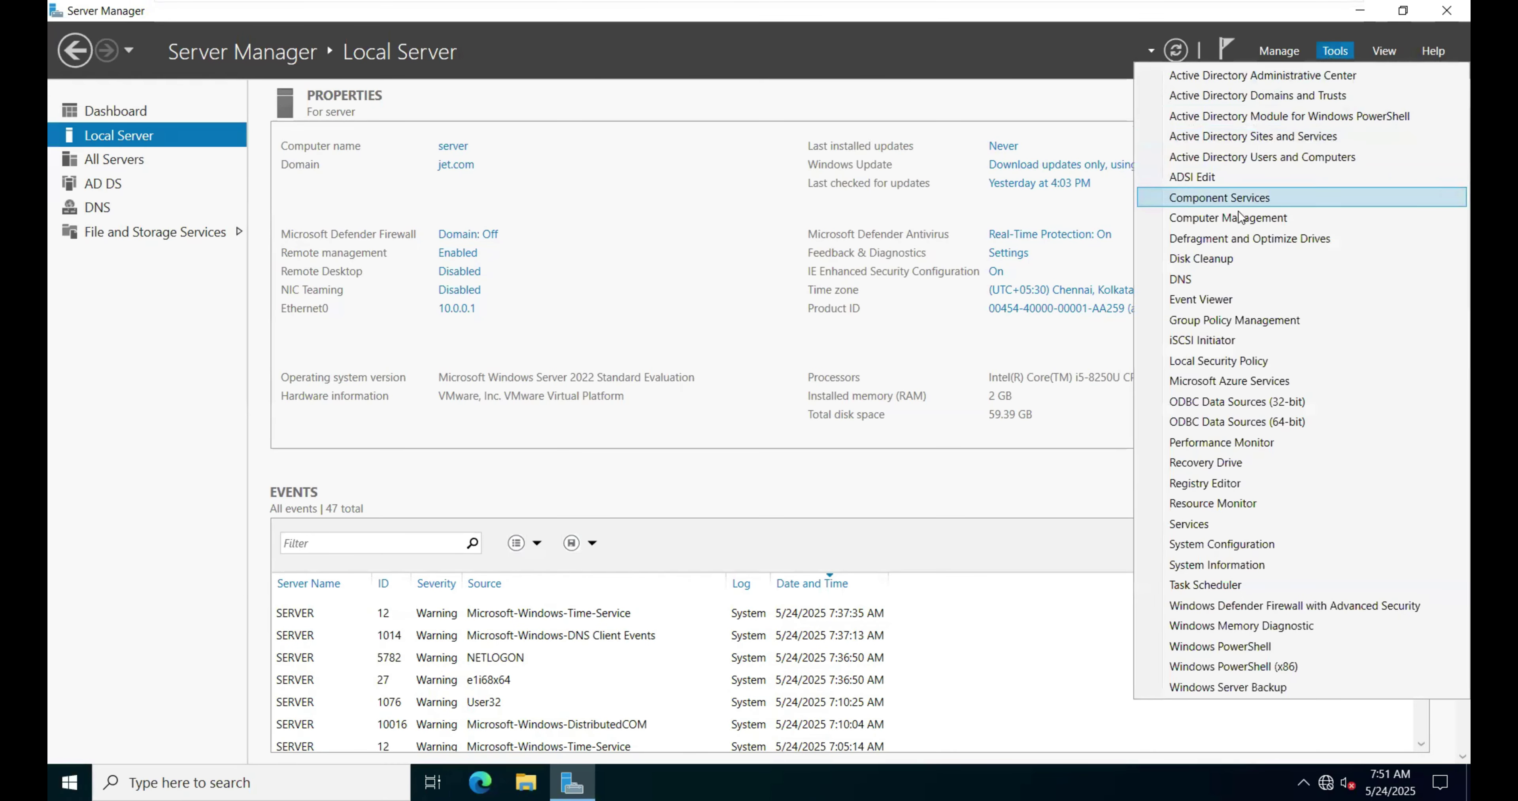
left_click(1265, 156)
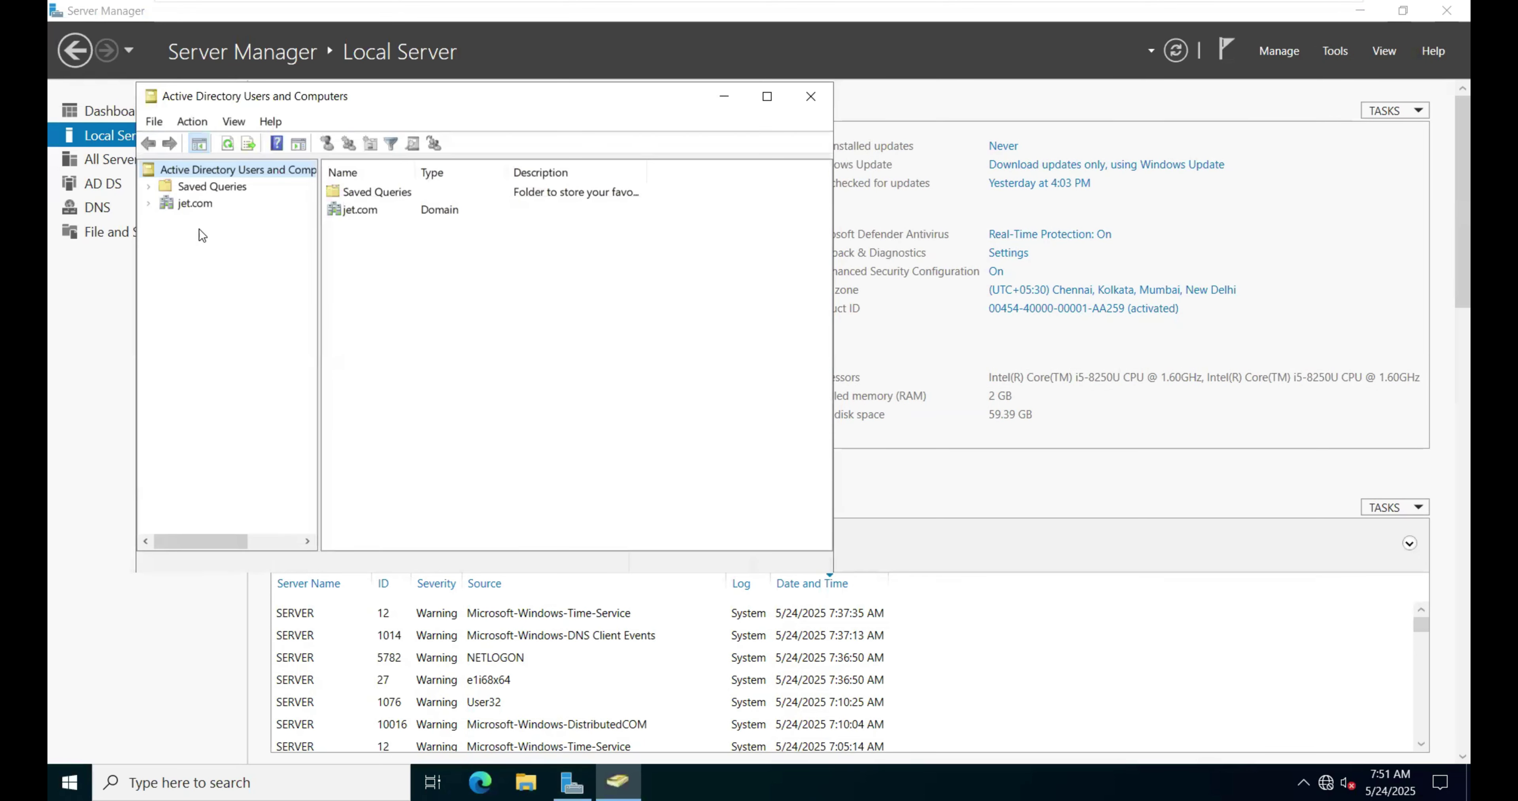
left_click(177, 203)
left_click(148, 204)
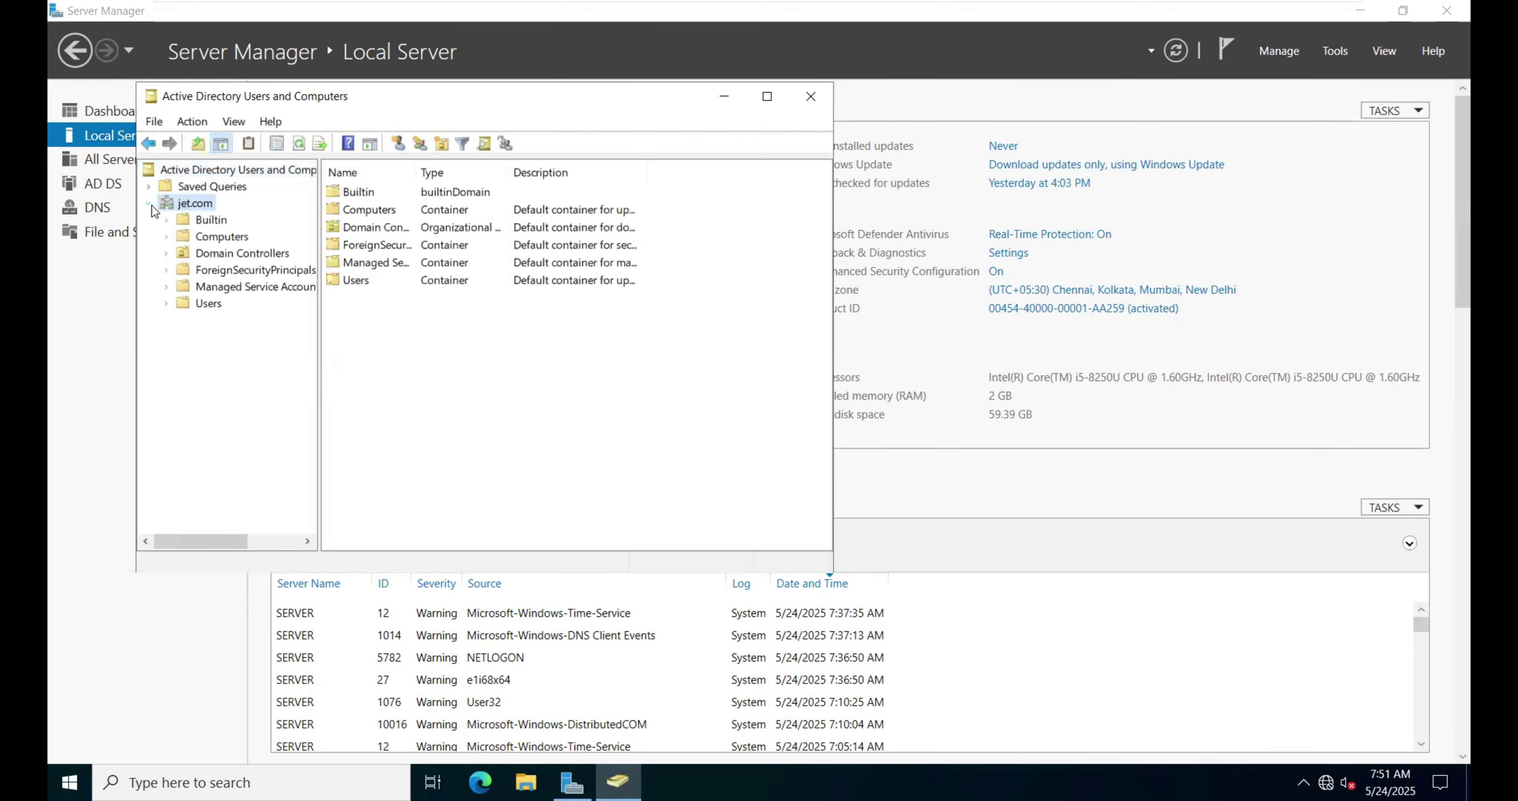
left_click(233, 239)
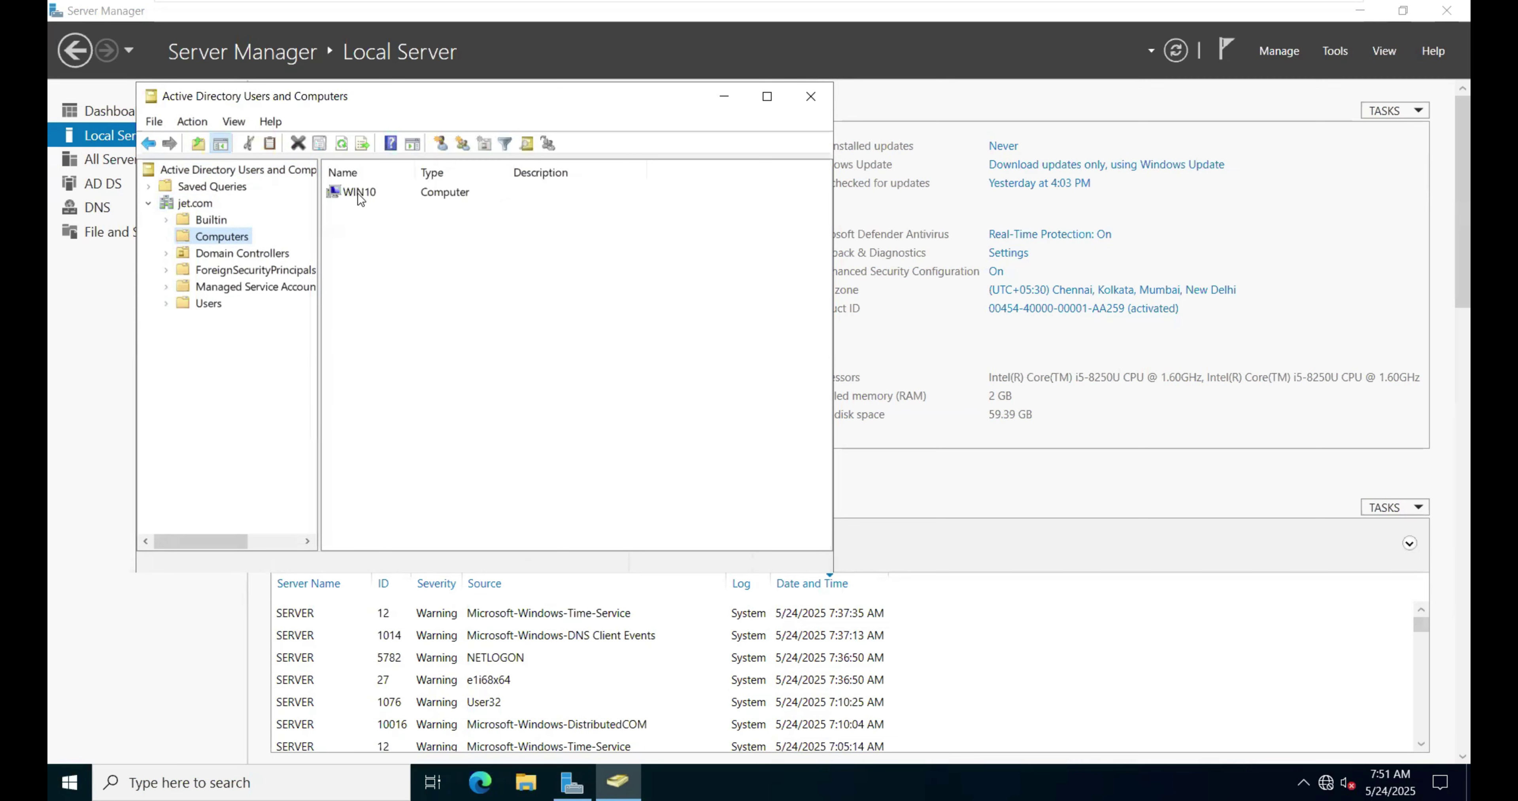
left_click(725, 100)
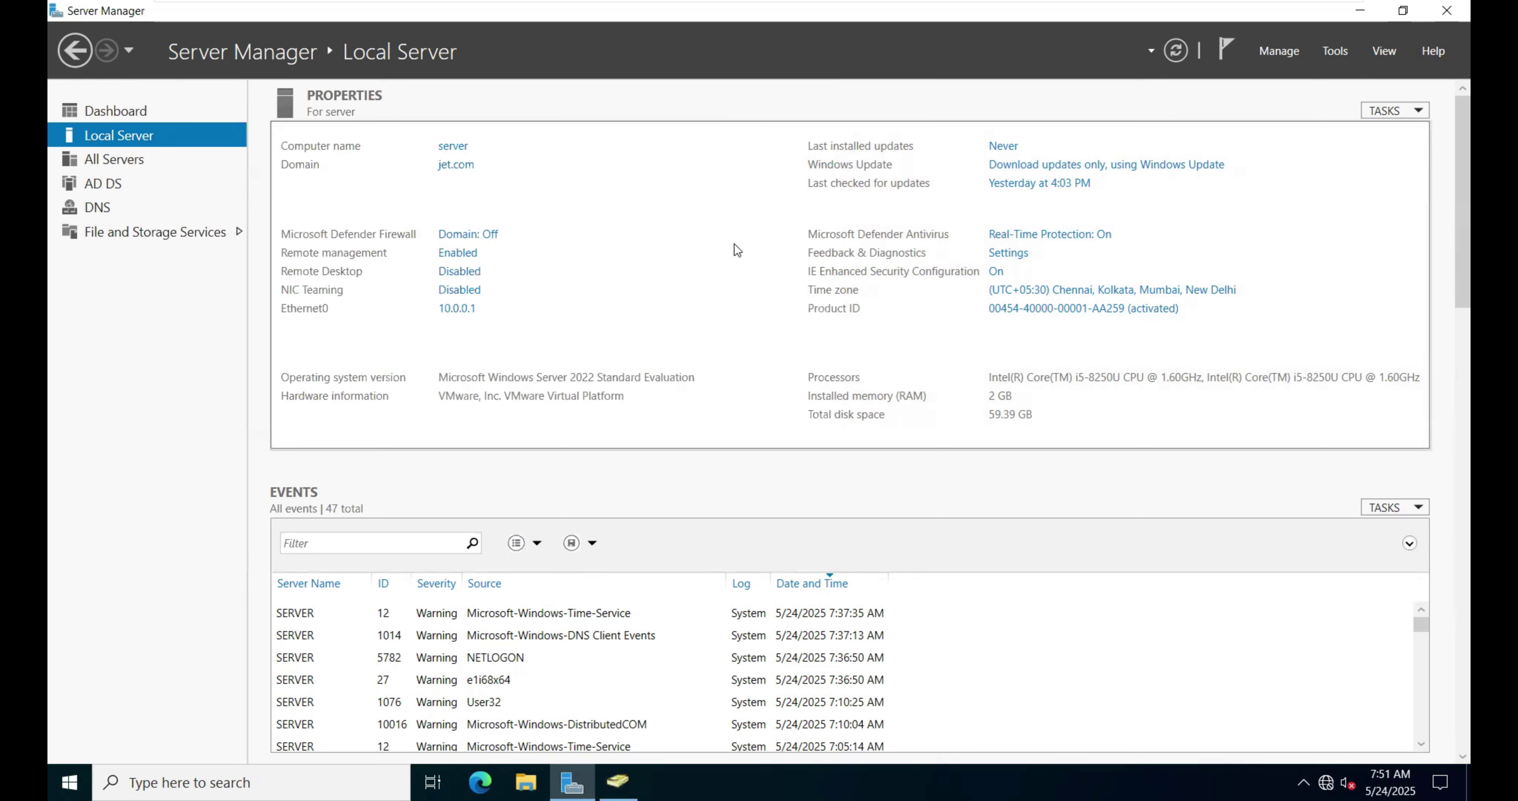
Step: Add a new 60 GB SATA virtual hard disk to the Windows Server 2022 VM
mouse_move(408, 6)
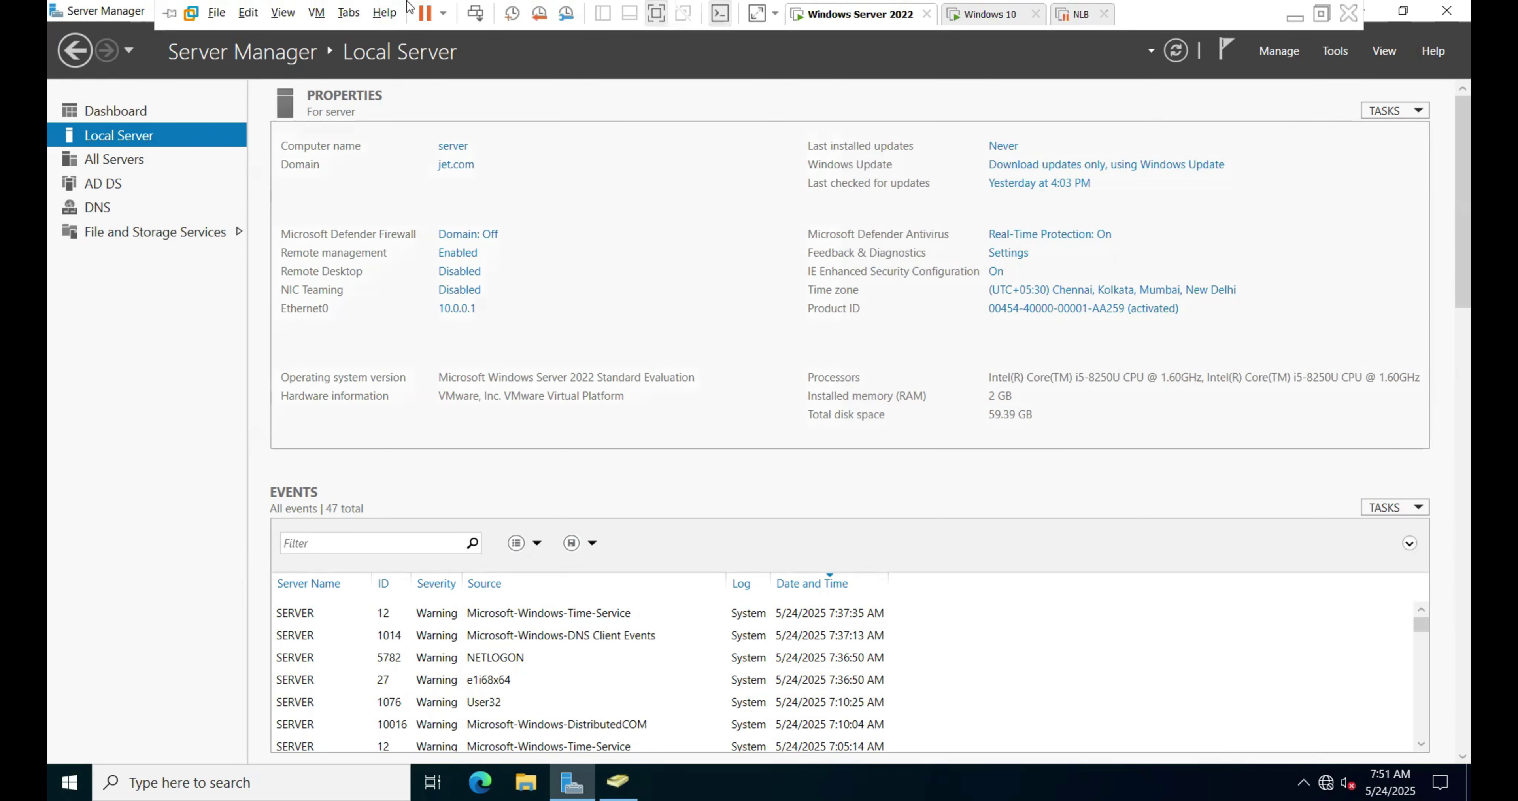
left_click(319, 16)
left_click(345, 227)
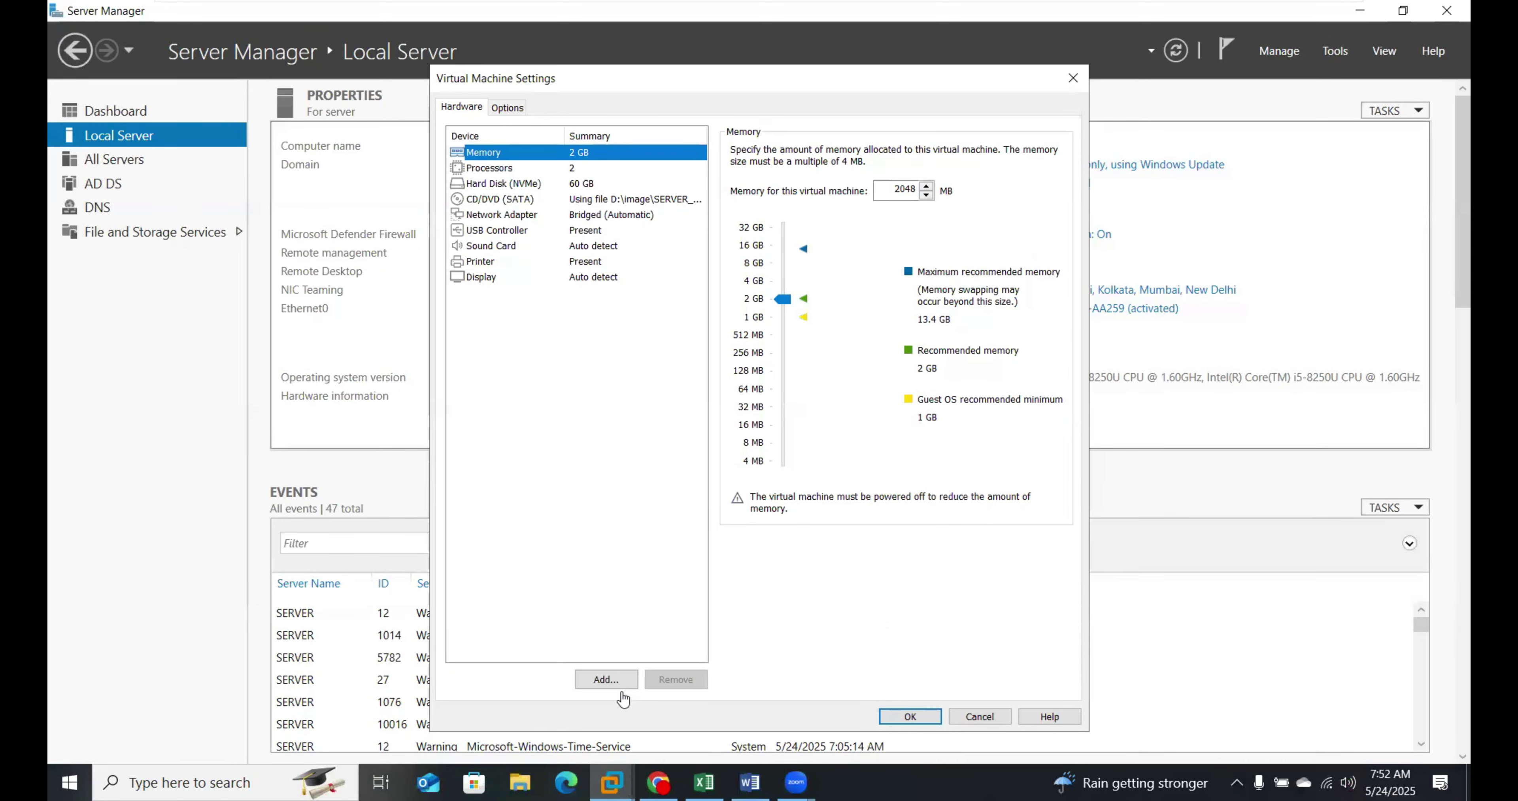
left_click(607, 678)
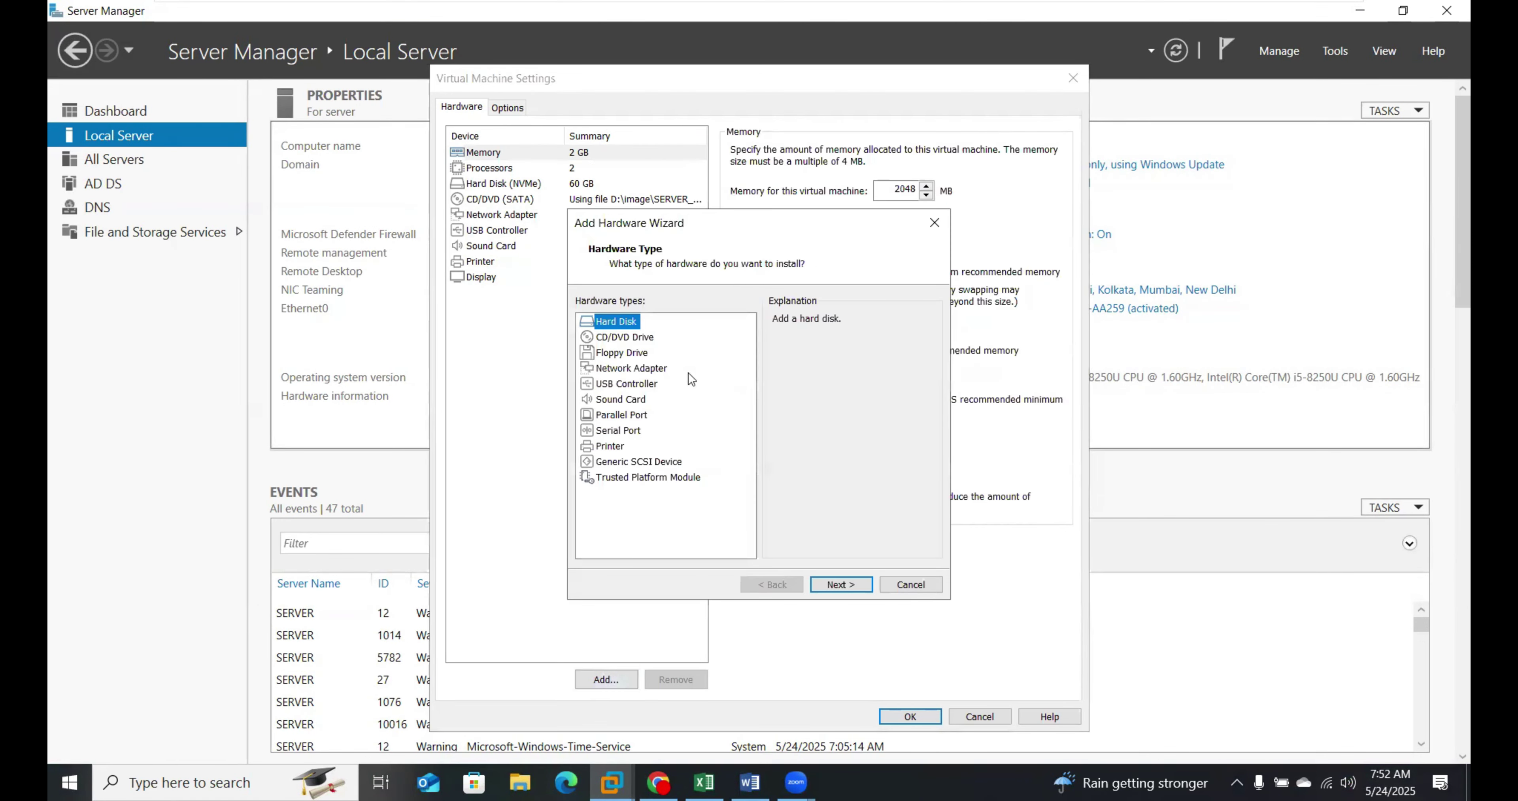
left_click(839, 582)
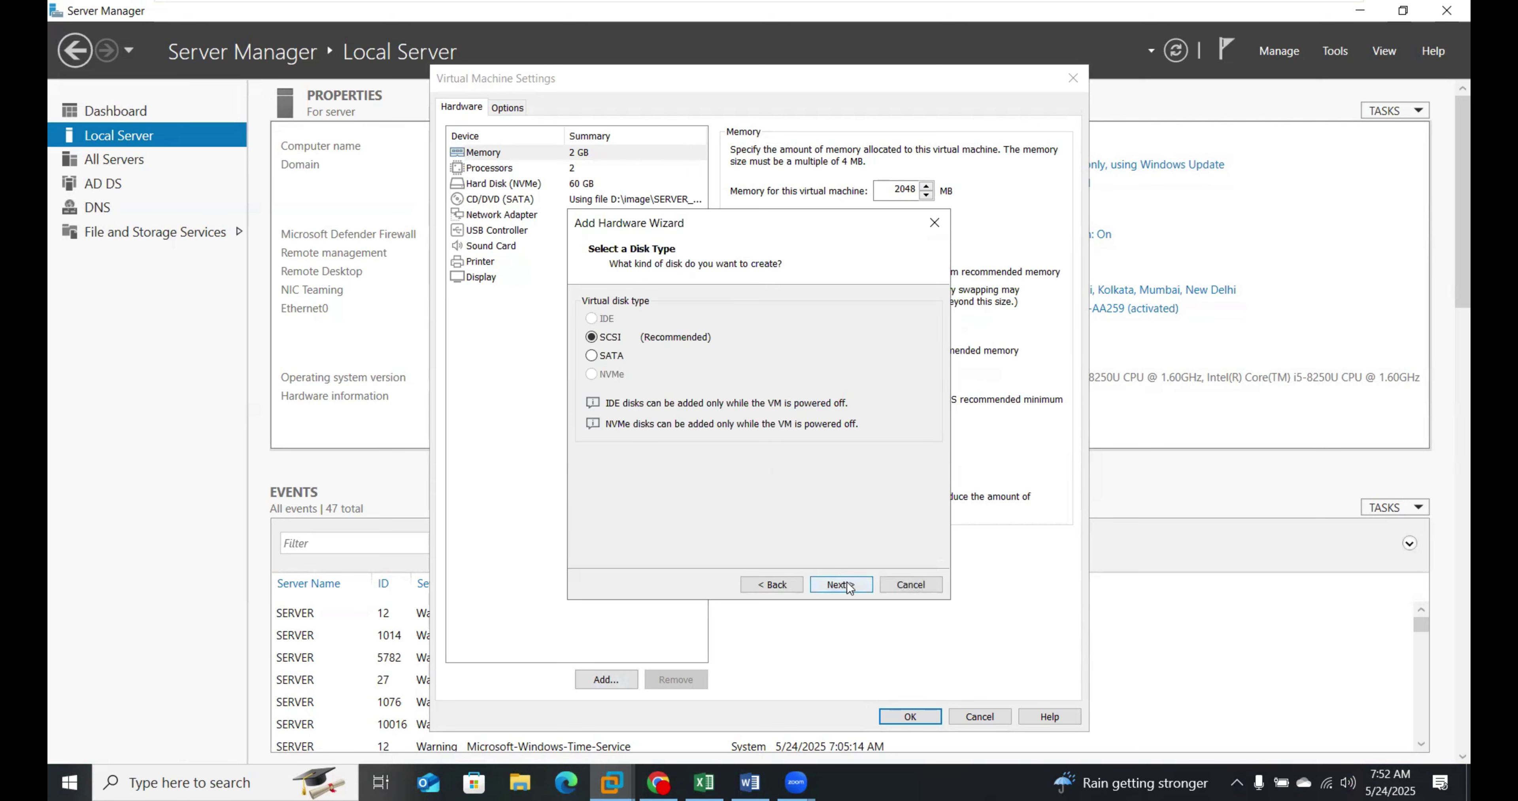
left_click(844, 584)
left_click(841, 585)
left_click(841, 585)
left_click(841, 585)
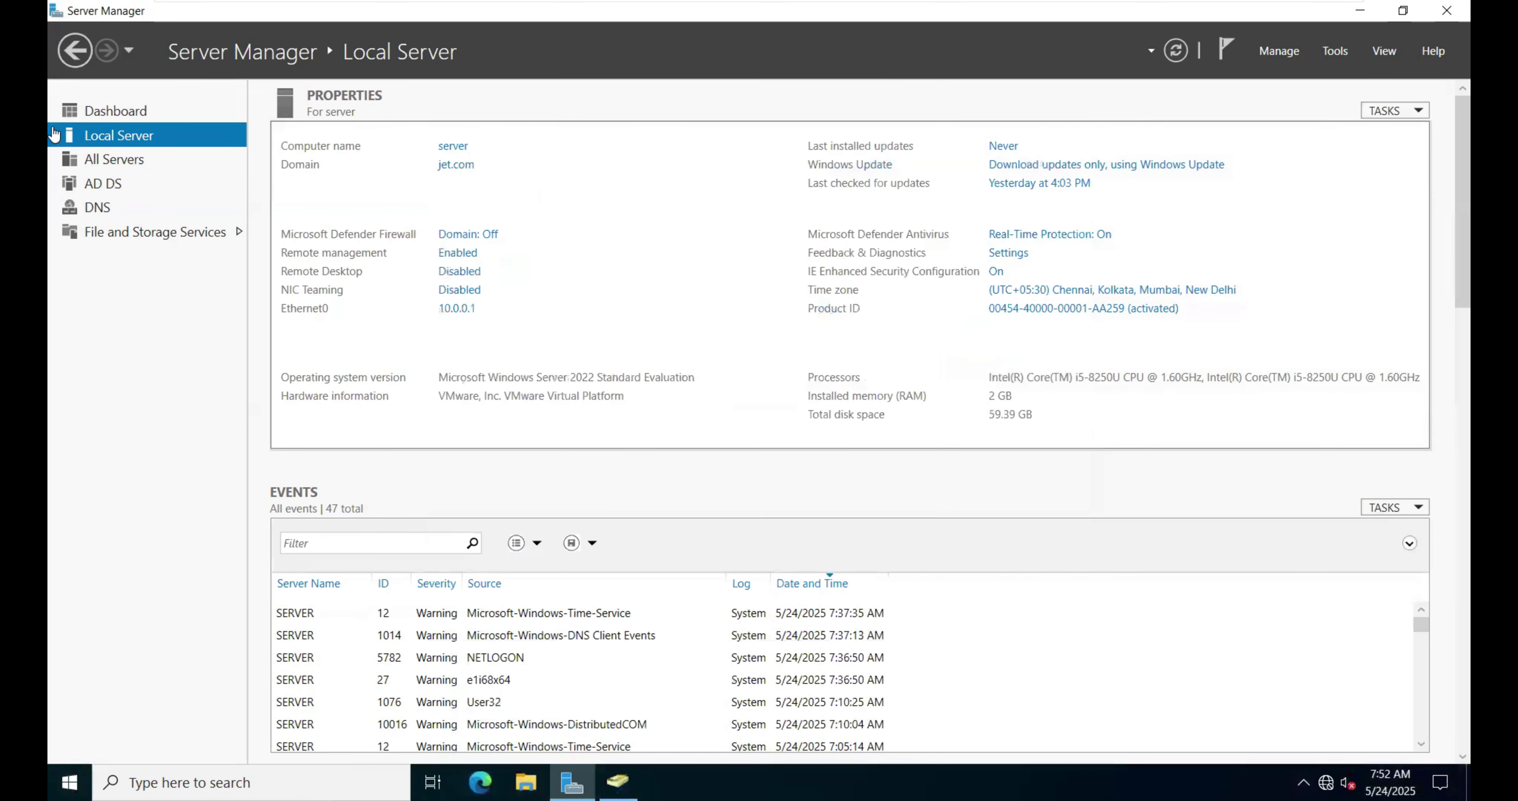
Step: Select the unpartitioned 60 GB SATA Disk 1 under File and Storage Services > Disks
left_click(141, 233)
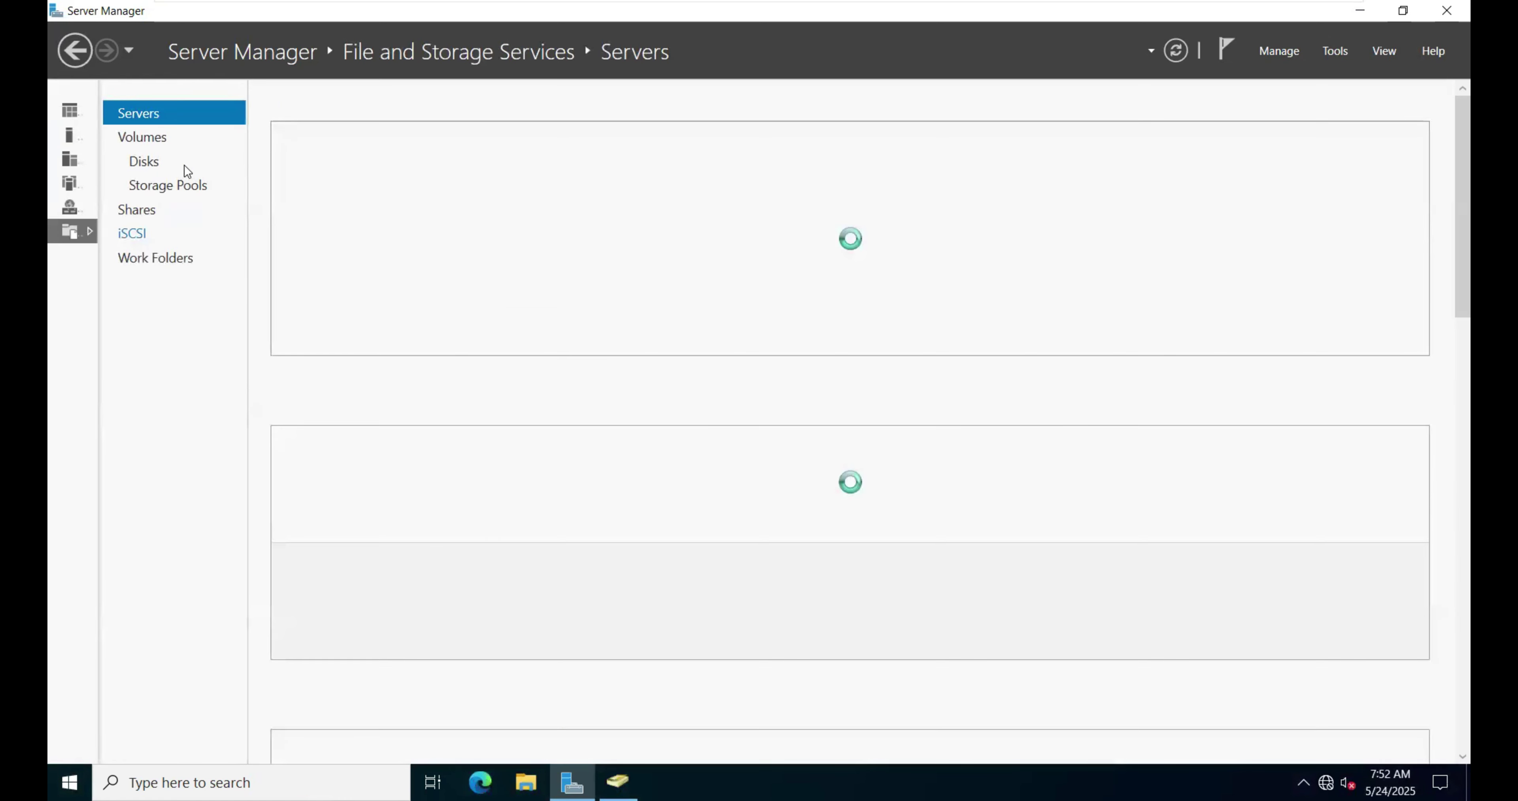
left_click(146, 160)
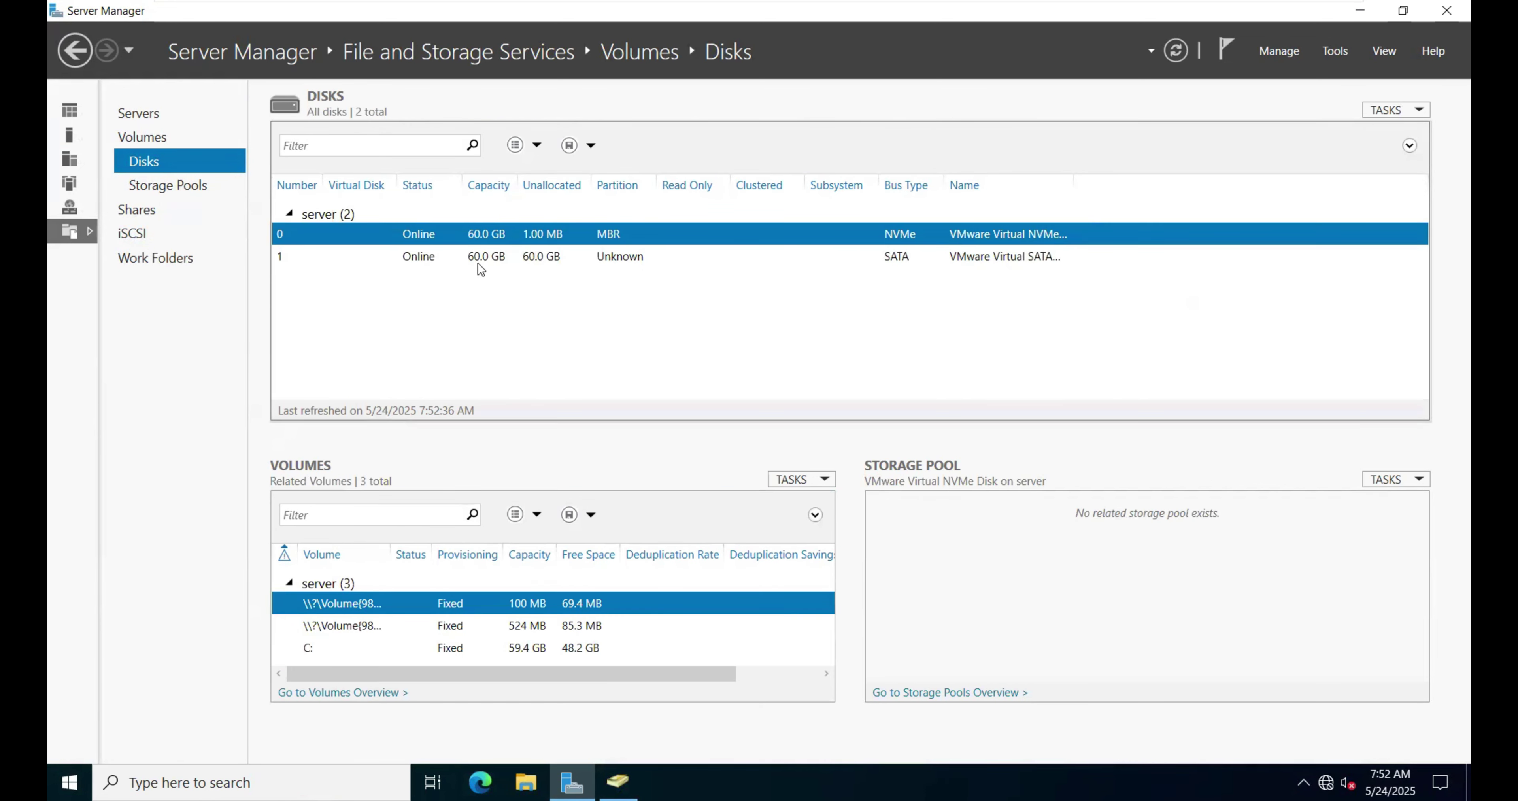
left_click(488, 260)
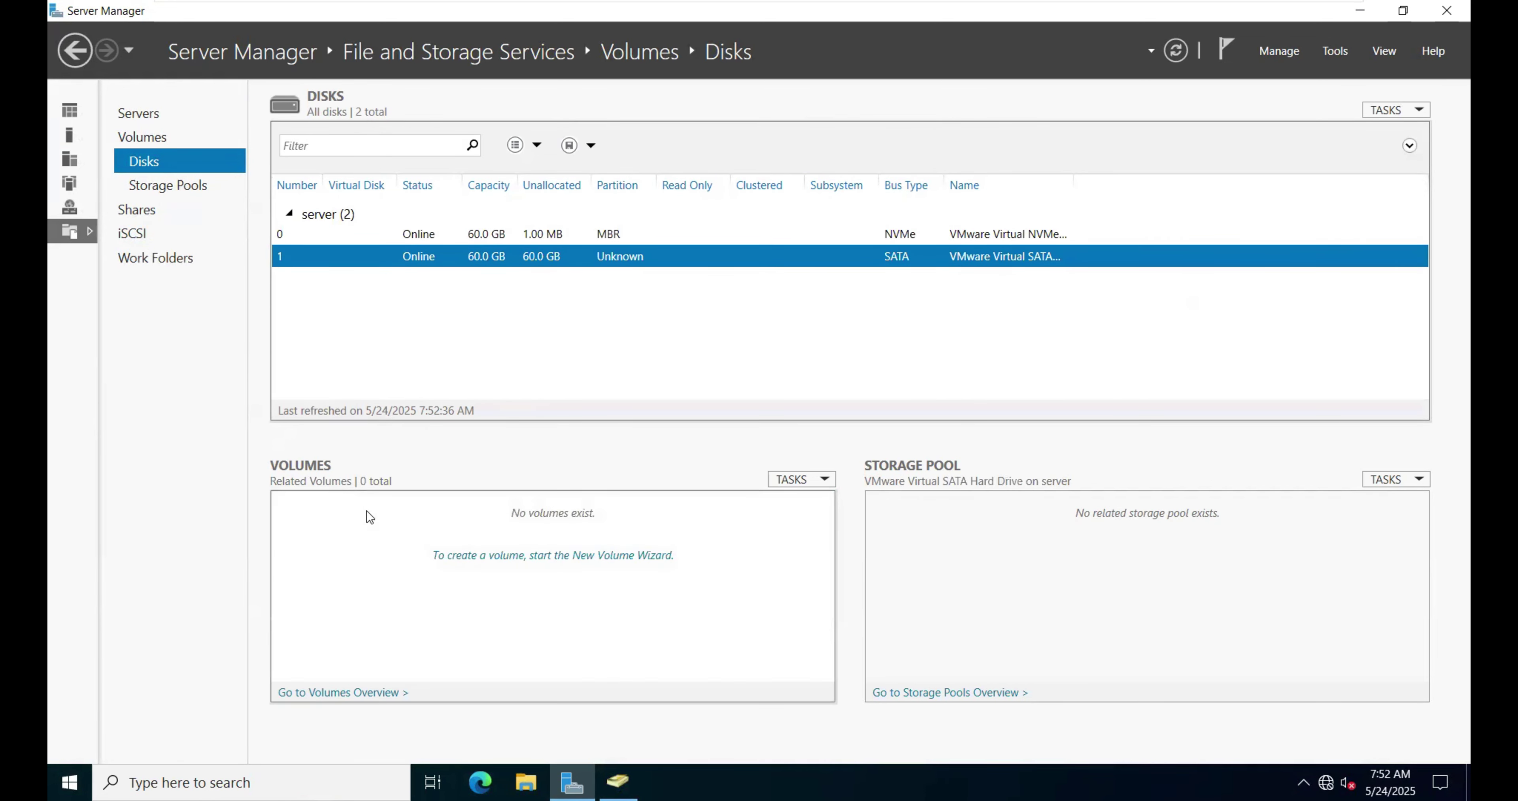
left_click(1296, 57)
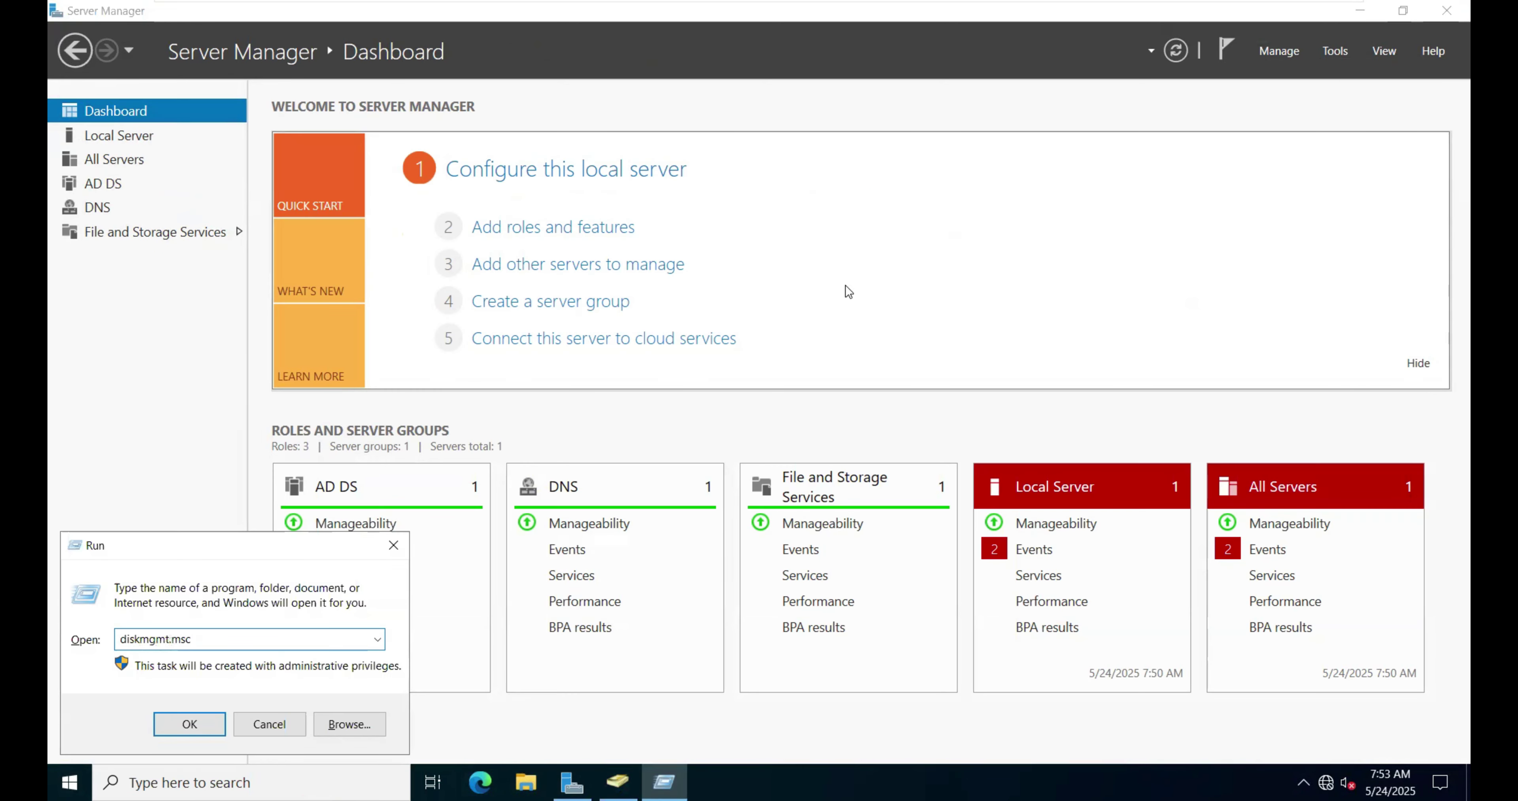
Step: Create a full 61437 MB NTFS simple volume with drive letter E on Disk 1
key("Return")
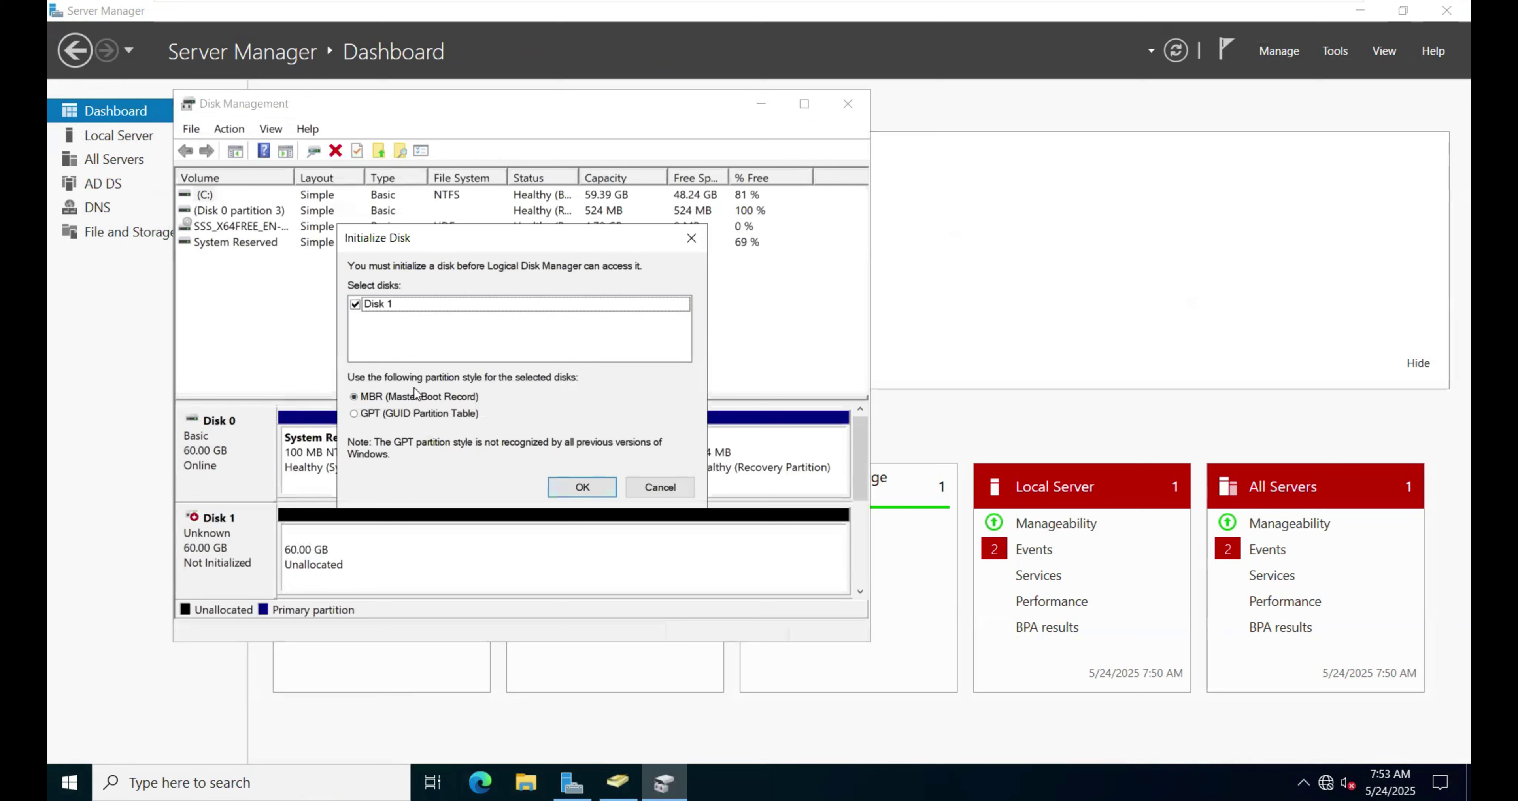
right_click(366, 550)
left_click(417, 562)
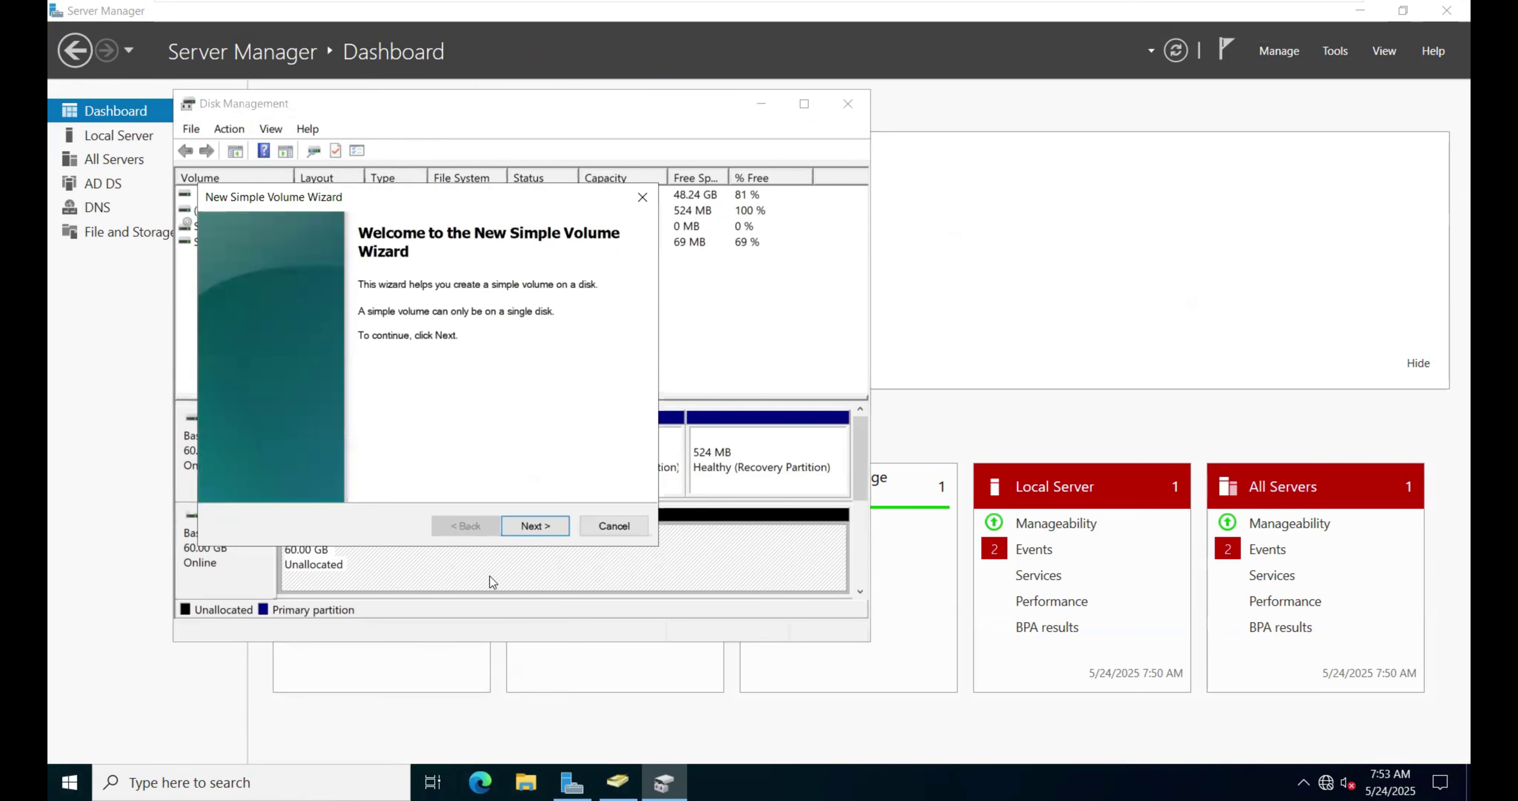
left_click(547, 530)
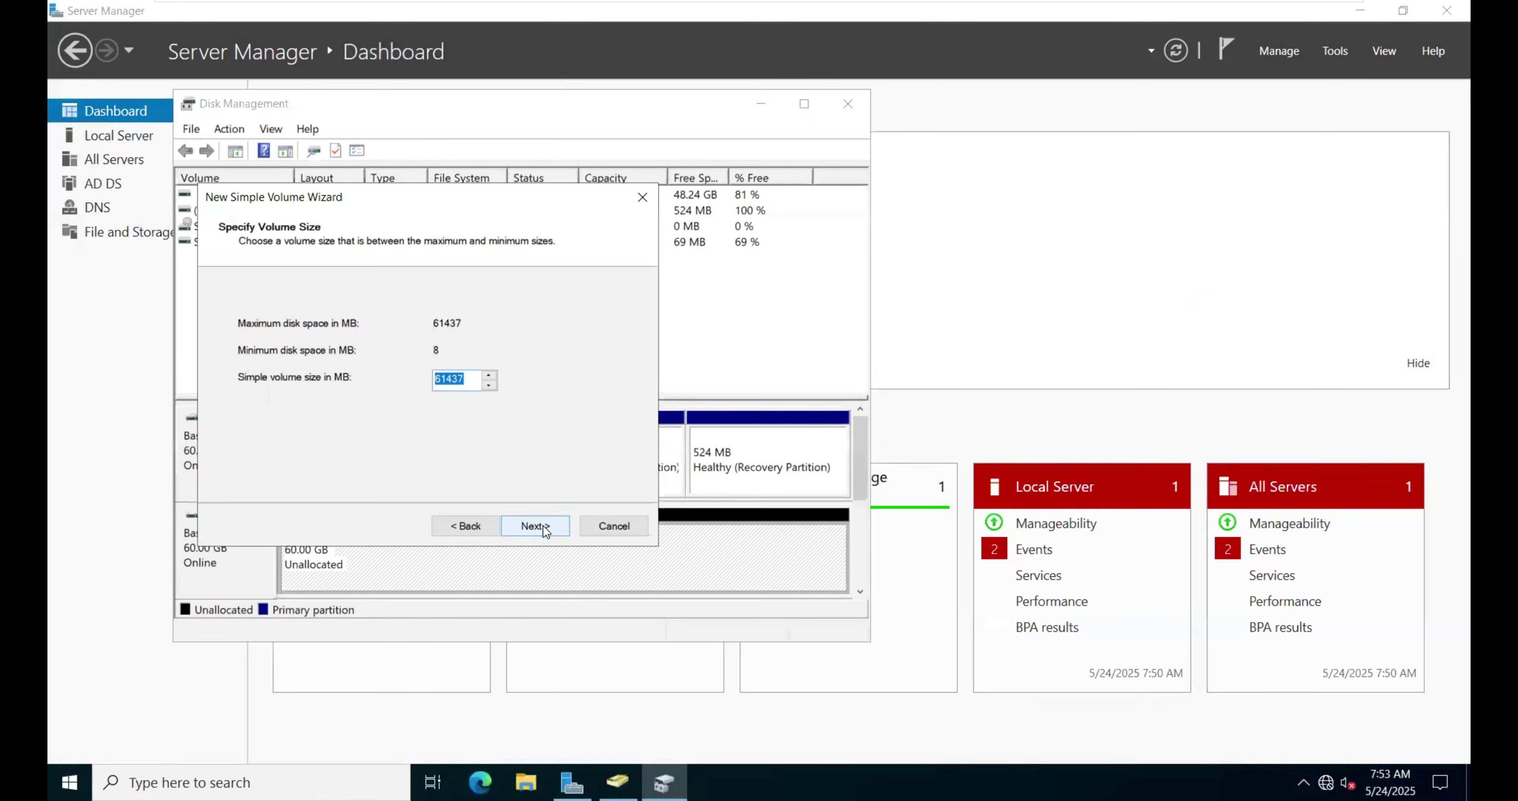
left_click(544, 526)
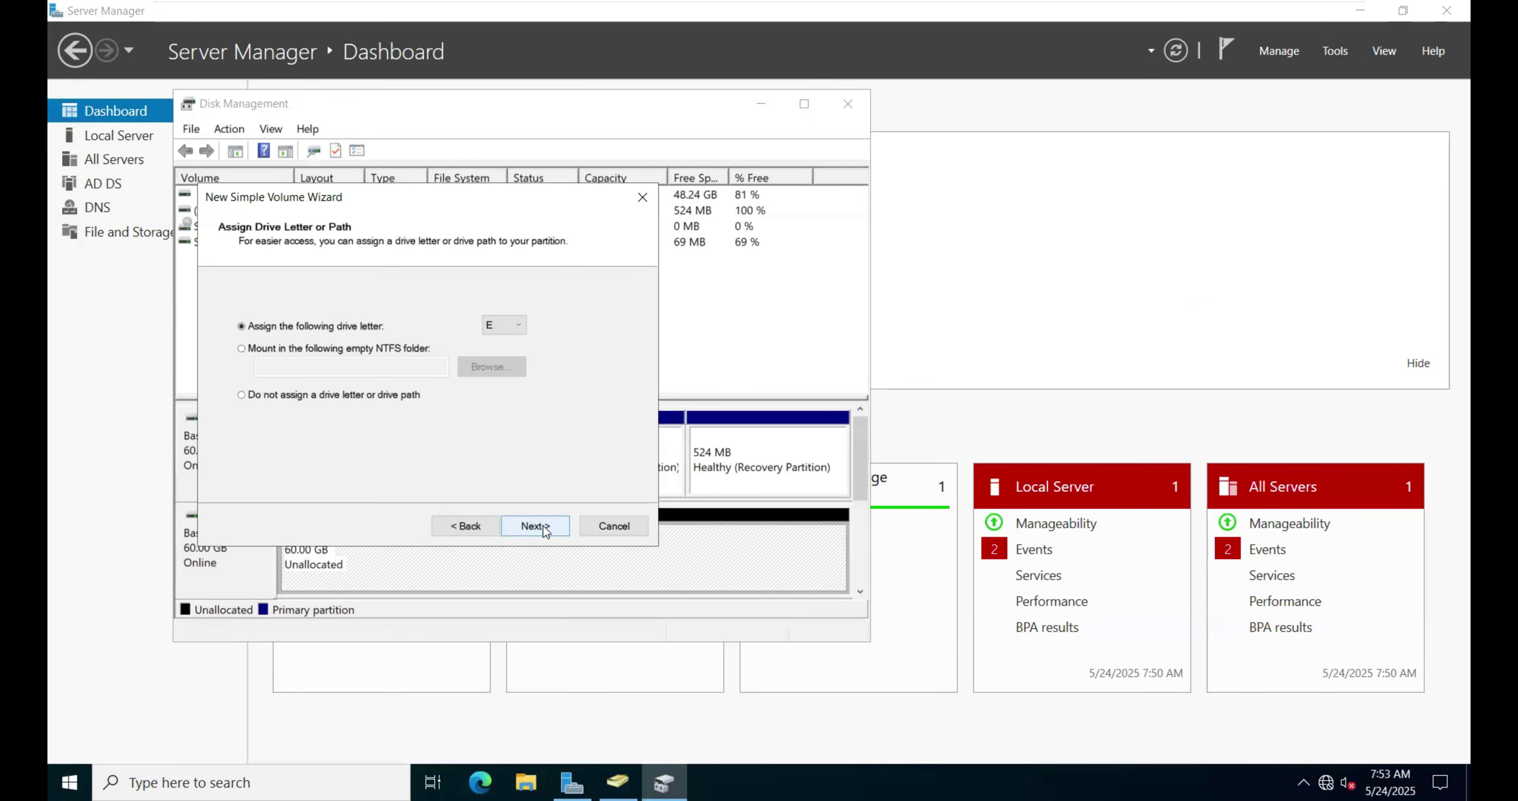
left_click(543, 526)
left_click(543, 525)
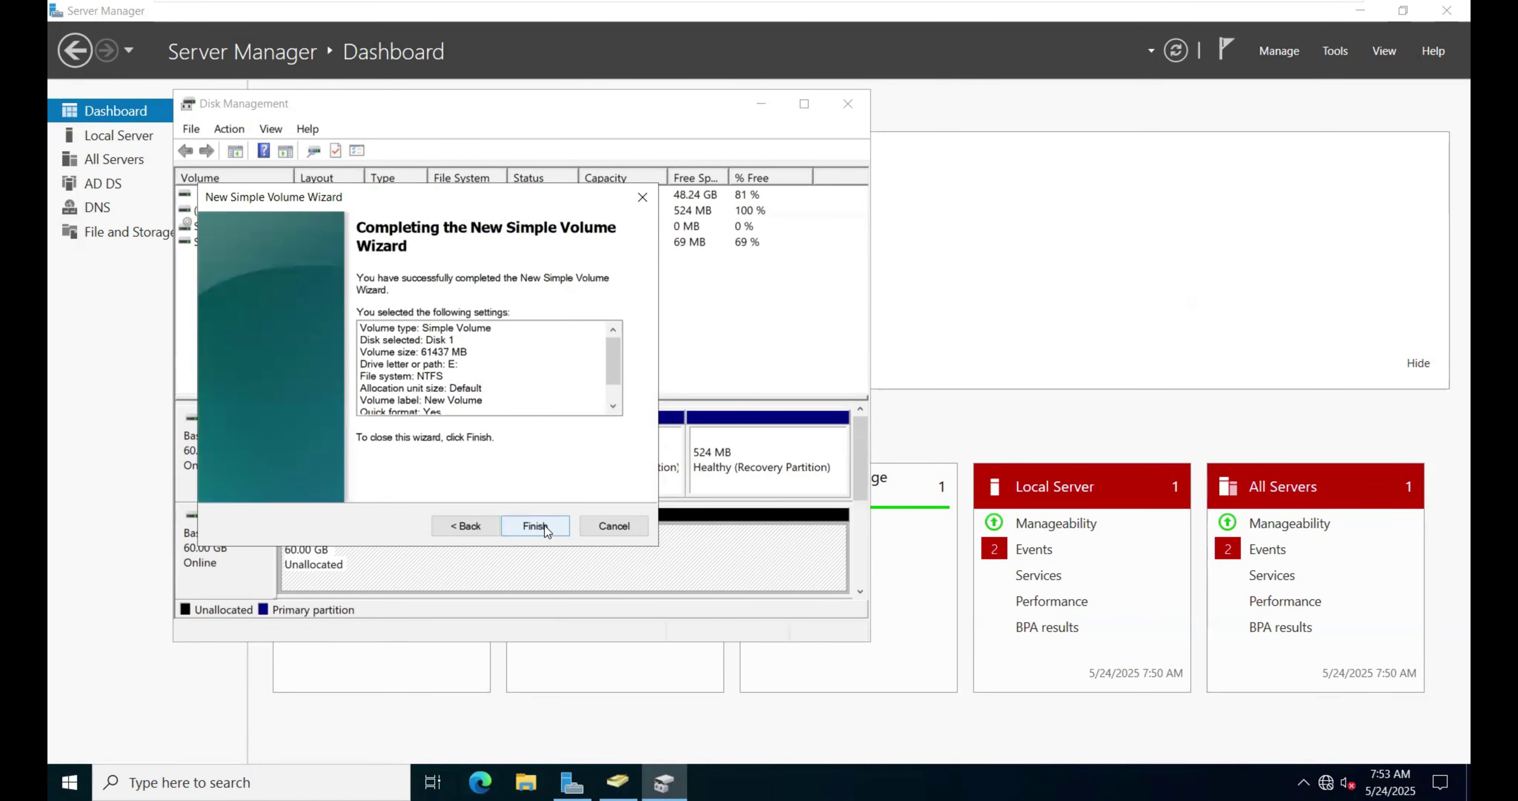
left_click(544, 525)
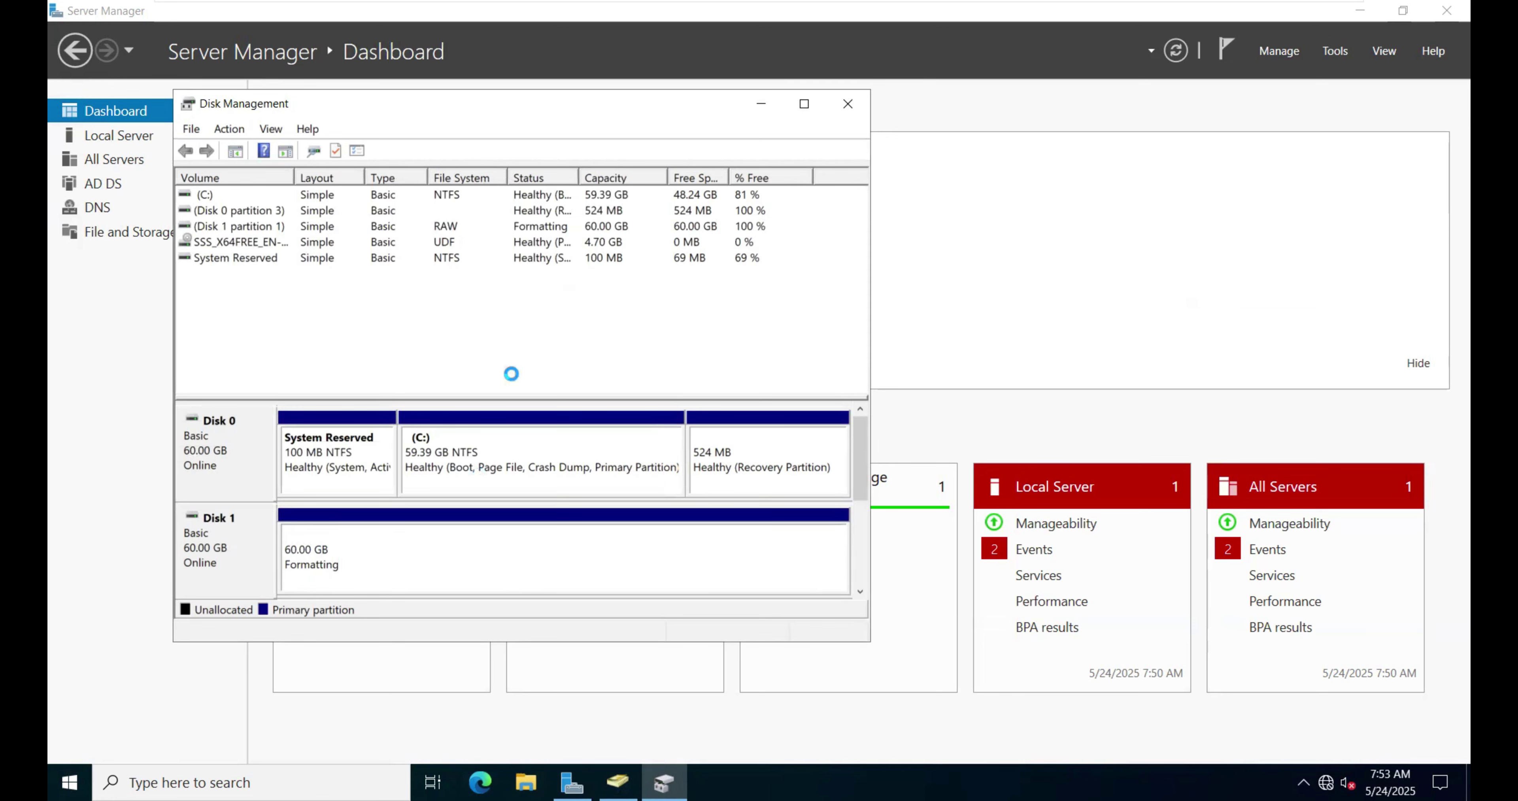
Step: Open New Volume (E:) in File Explorer via This PC
left_click(761, 105)
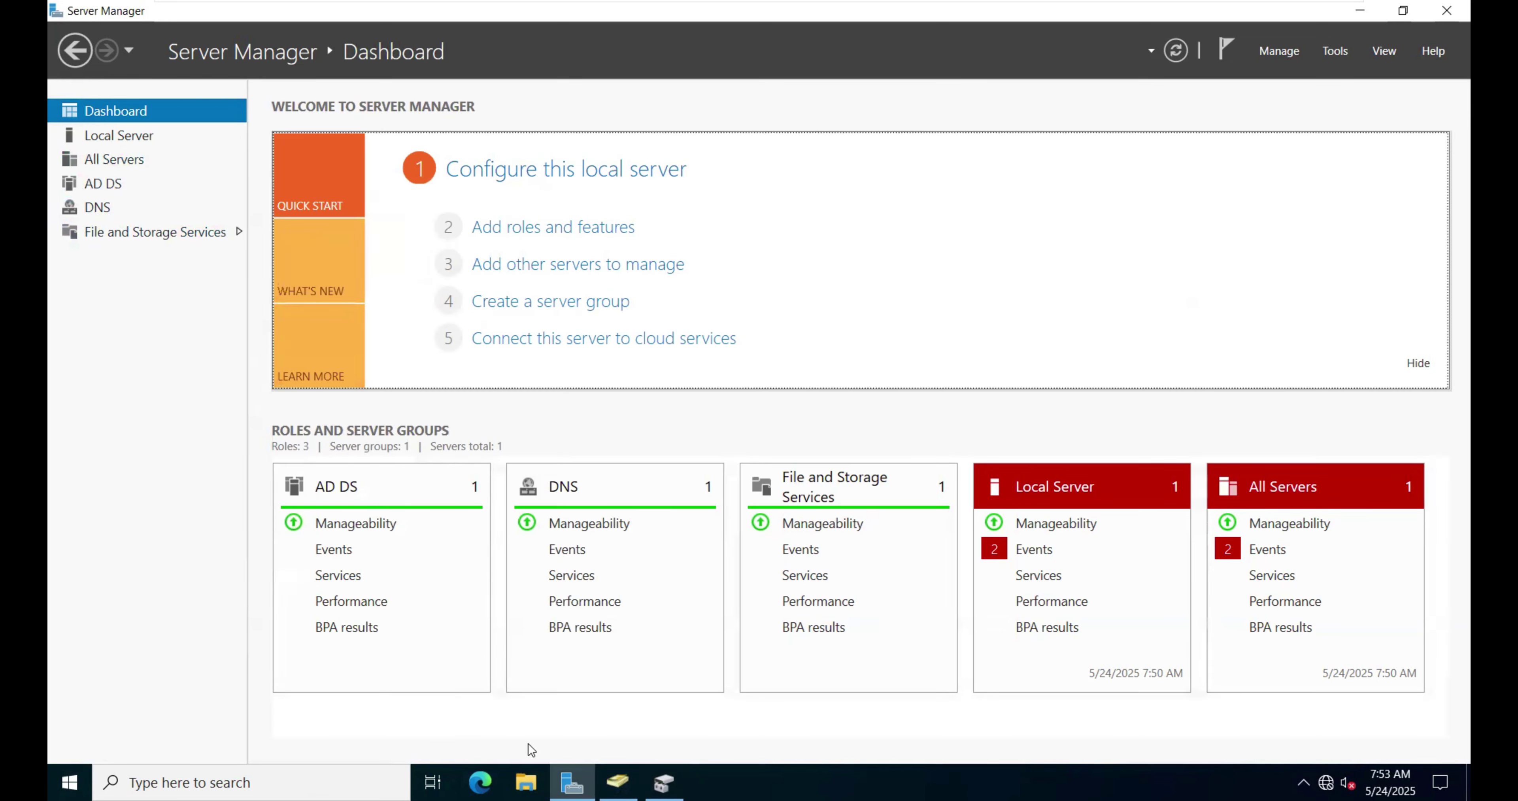
left_click(526, 782)
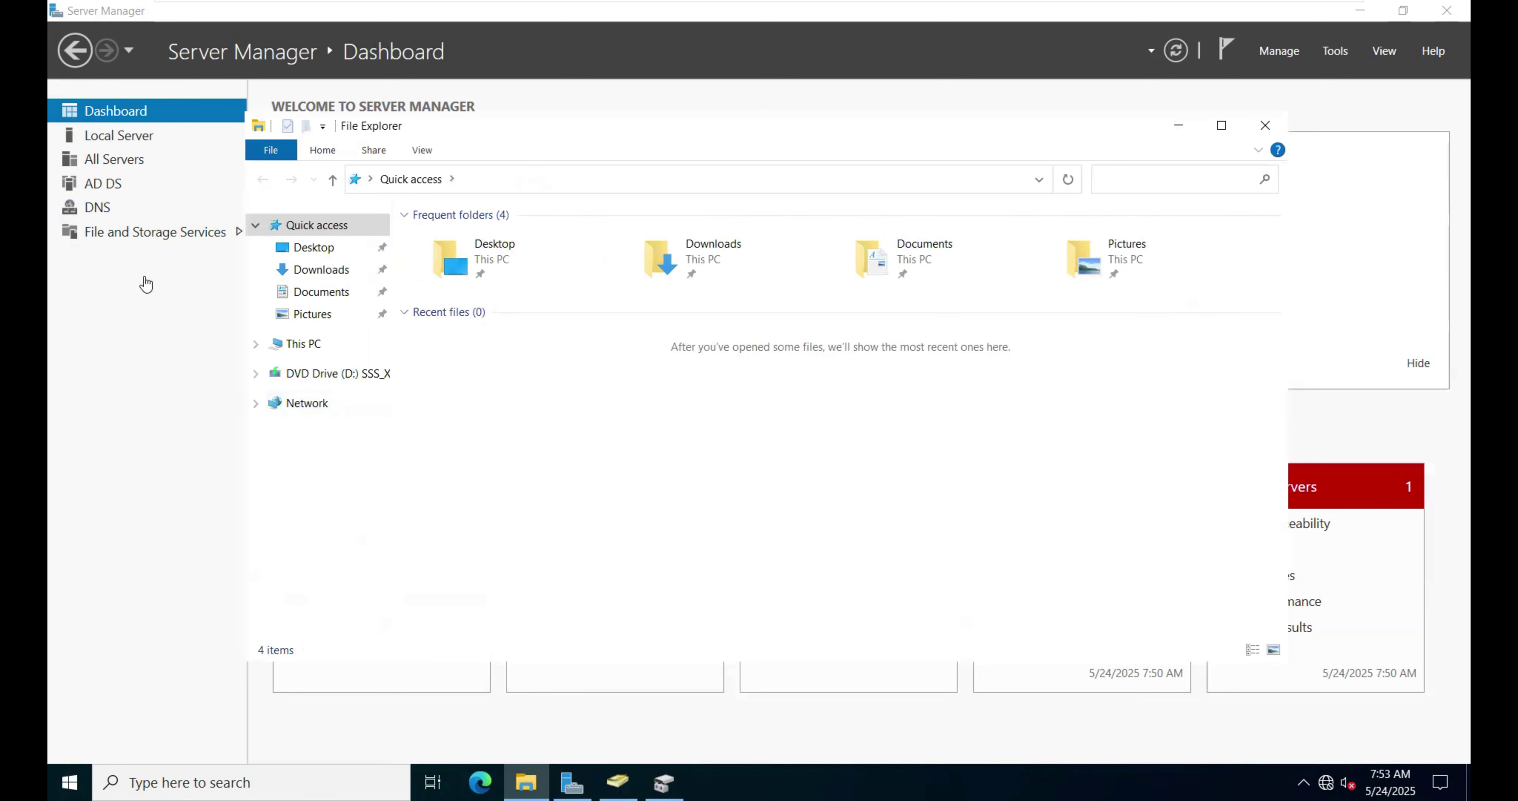
left_click(307, 346)
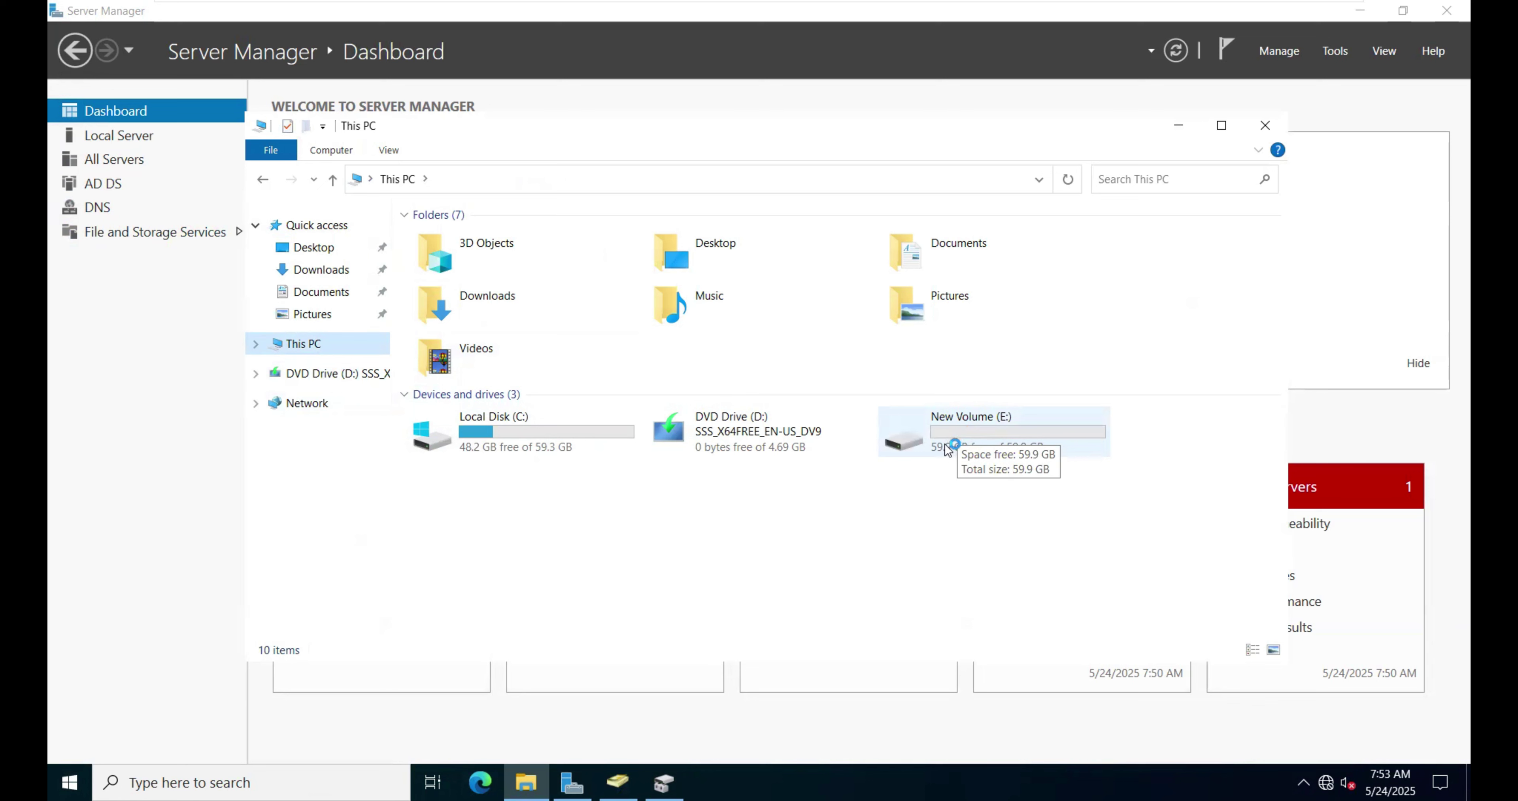
double_click(922, 451)
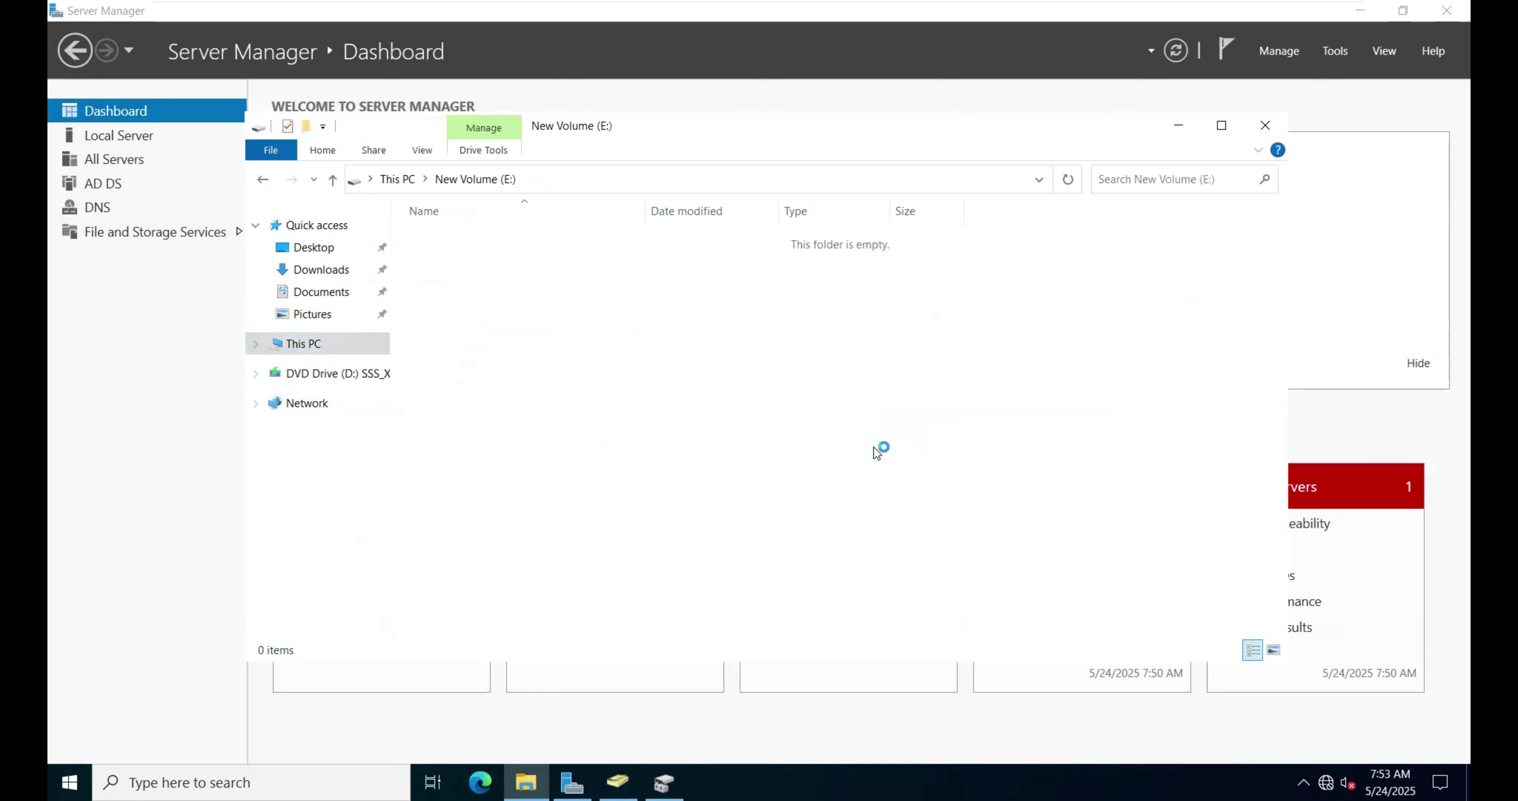
Step: Create a new folder named HomeFolder at the root of E:
right_click(472, 275)
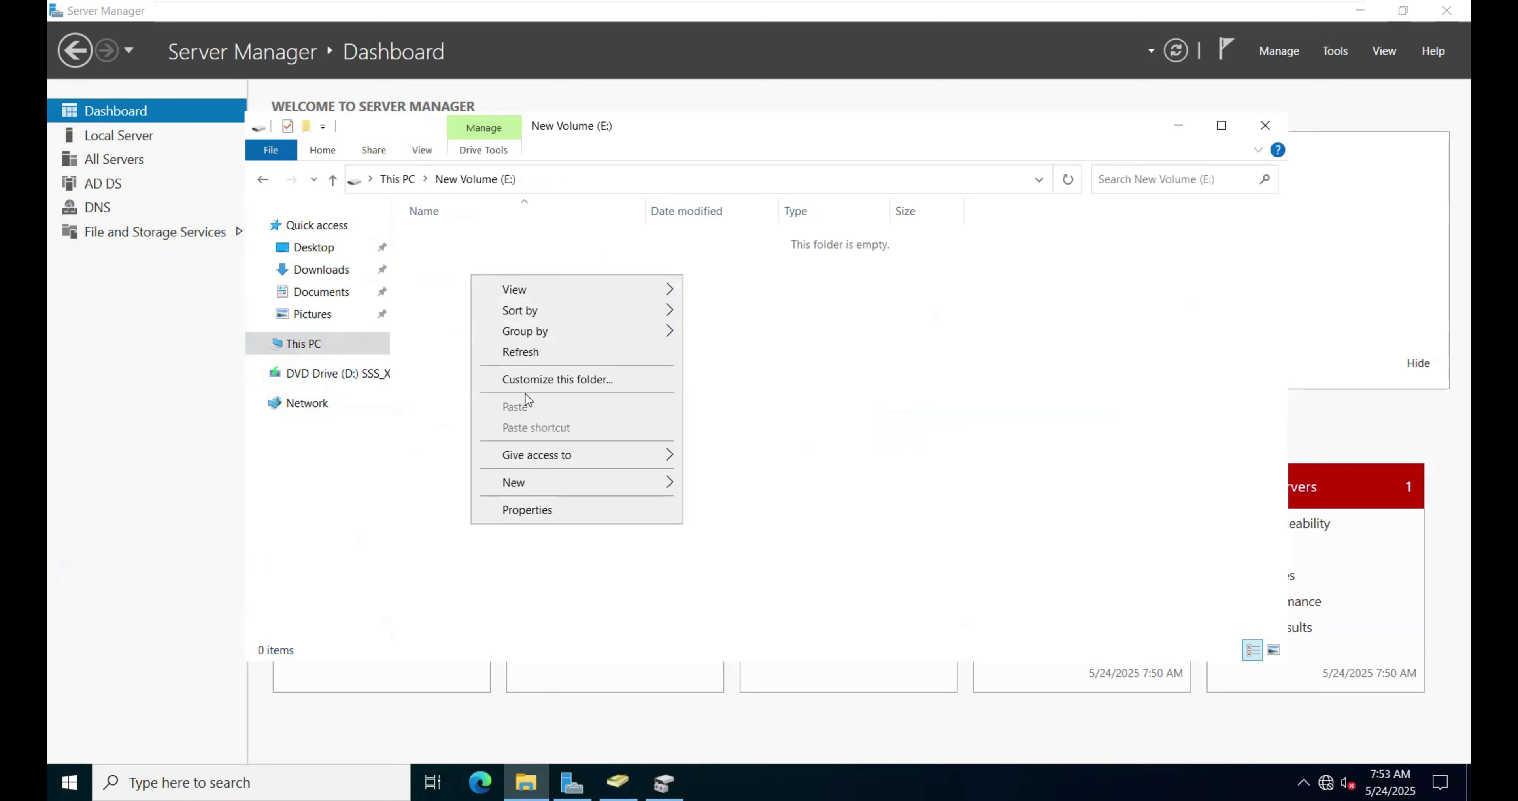
left_click(767, 458)
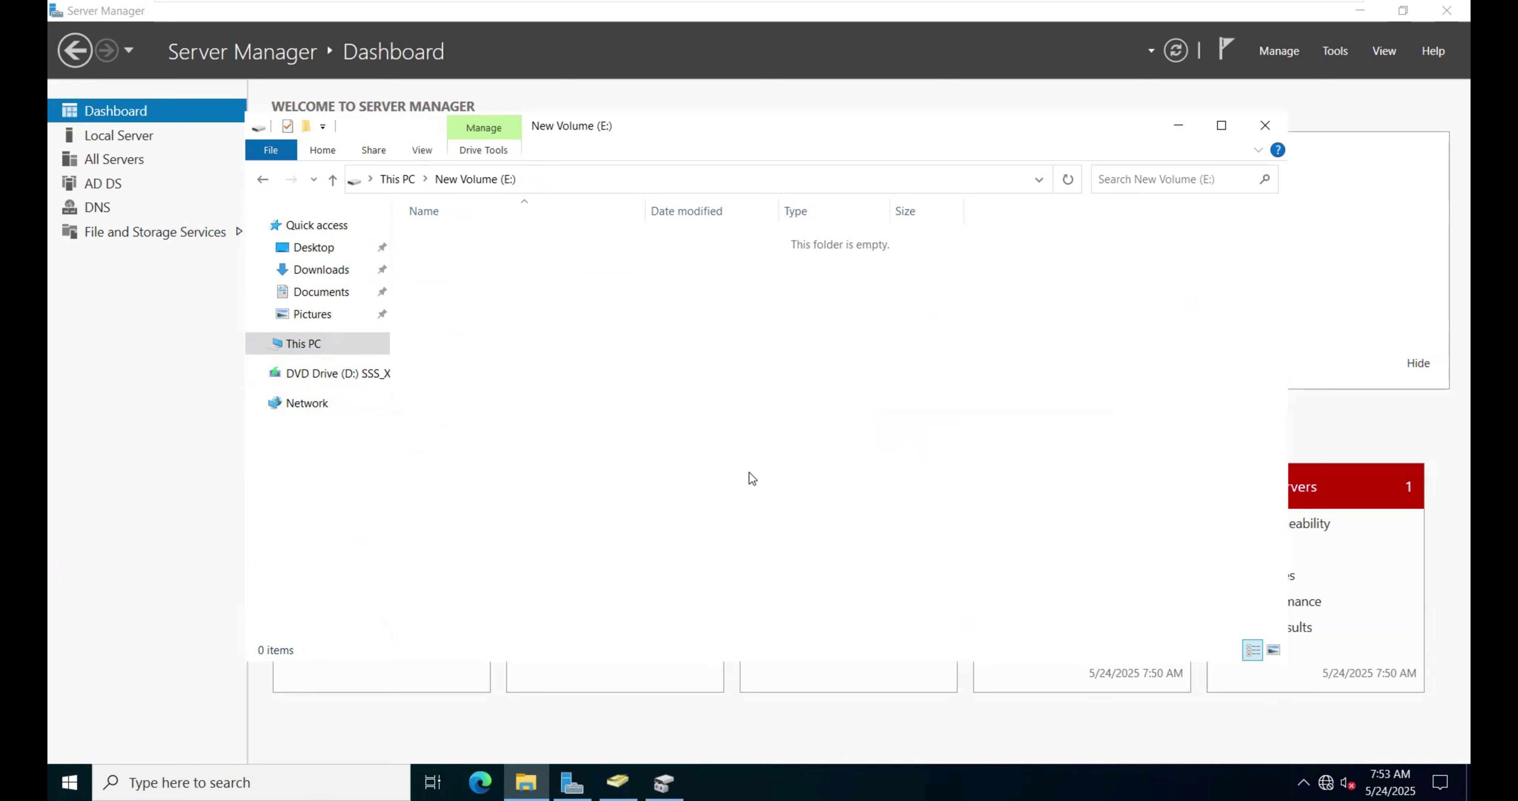
right_click(547, 356)
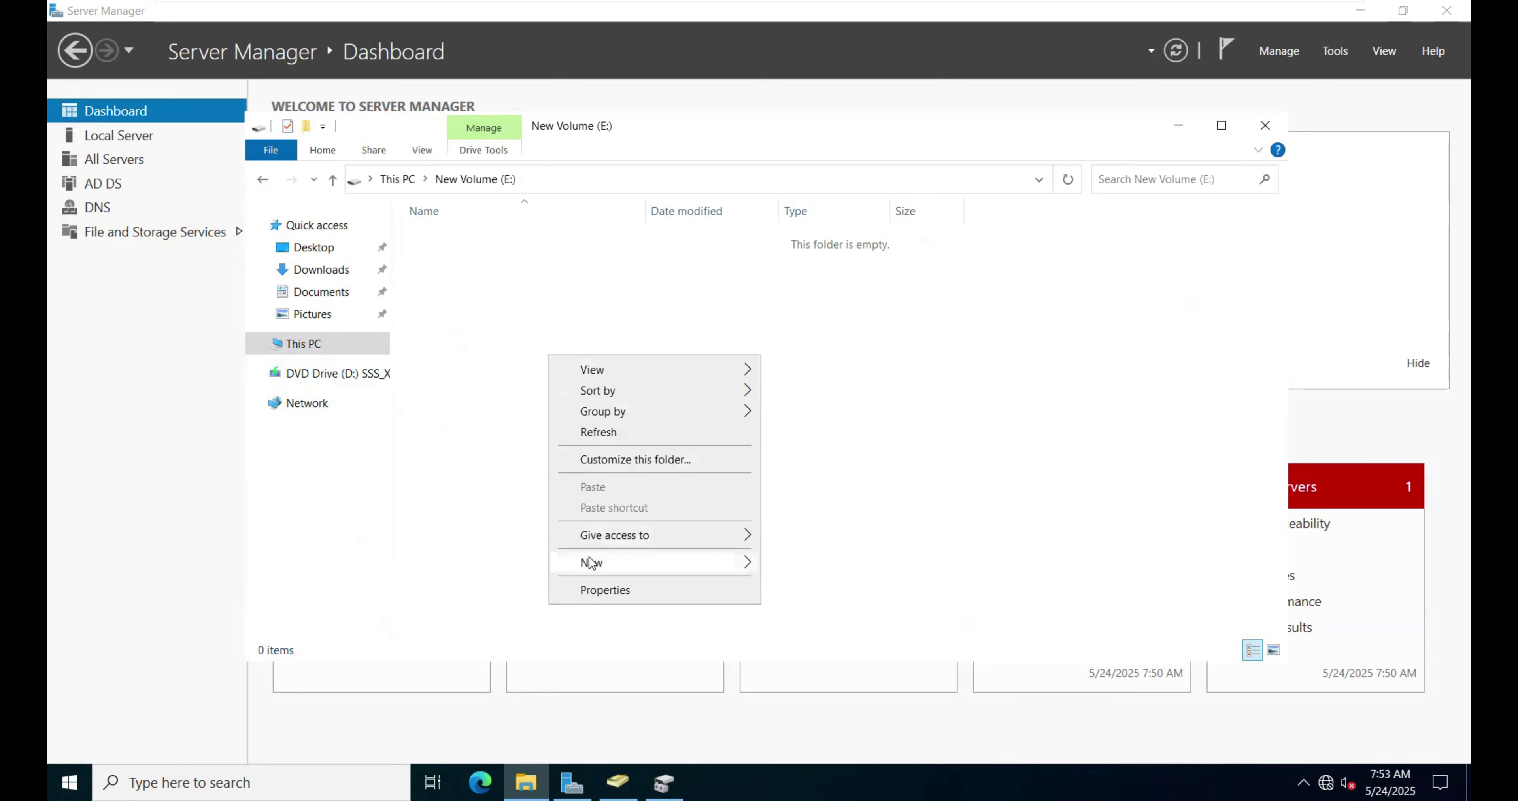
mouse_move(592, 560)
left_click(772, 564)
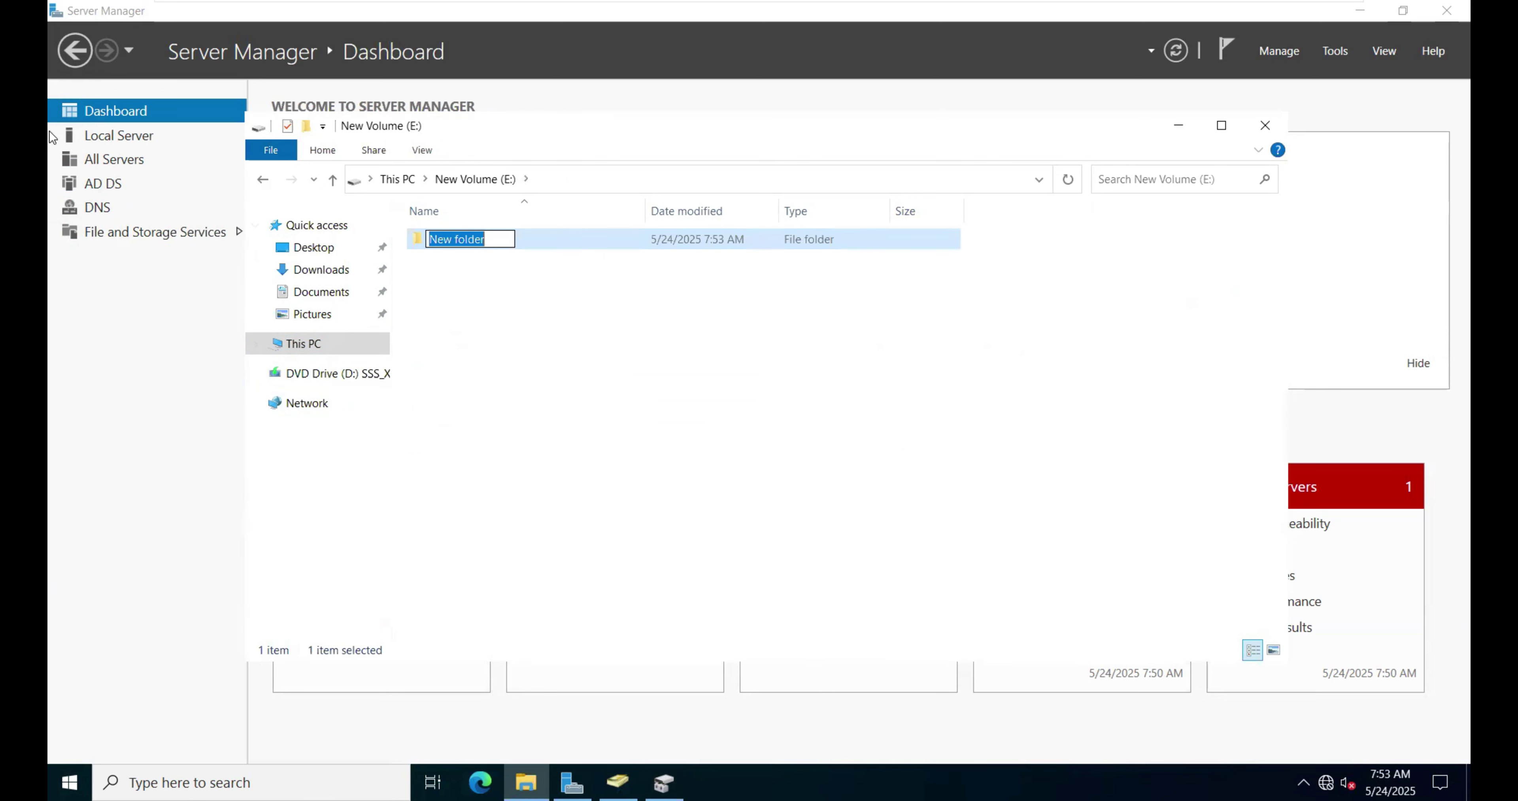
type("Home")
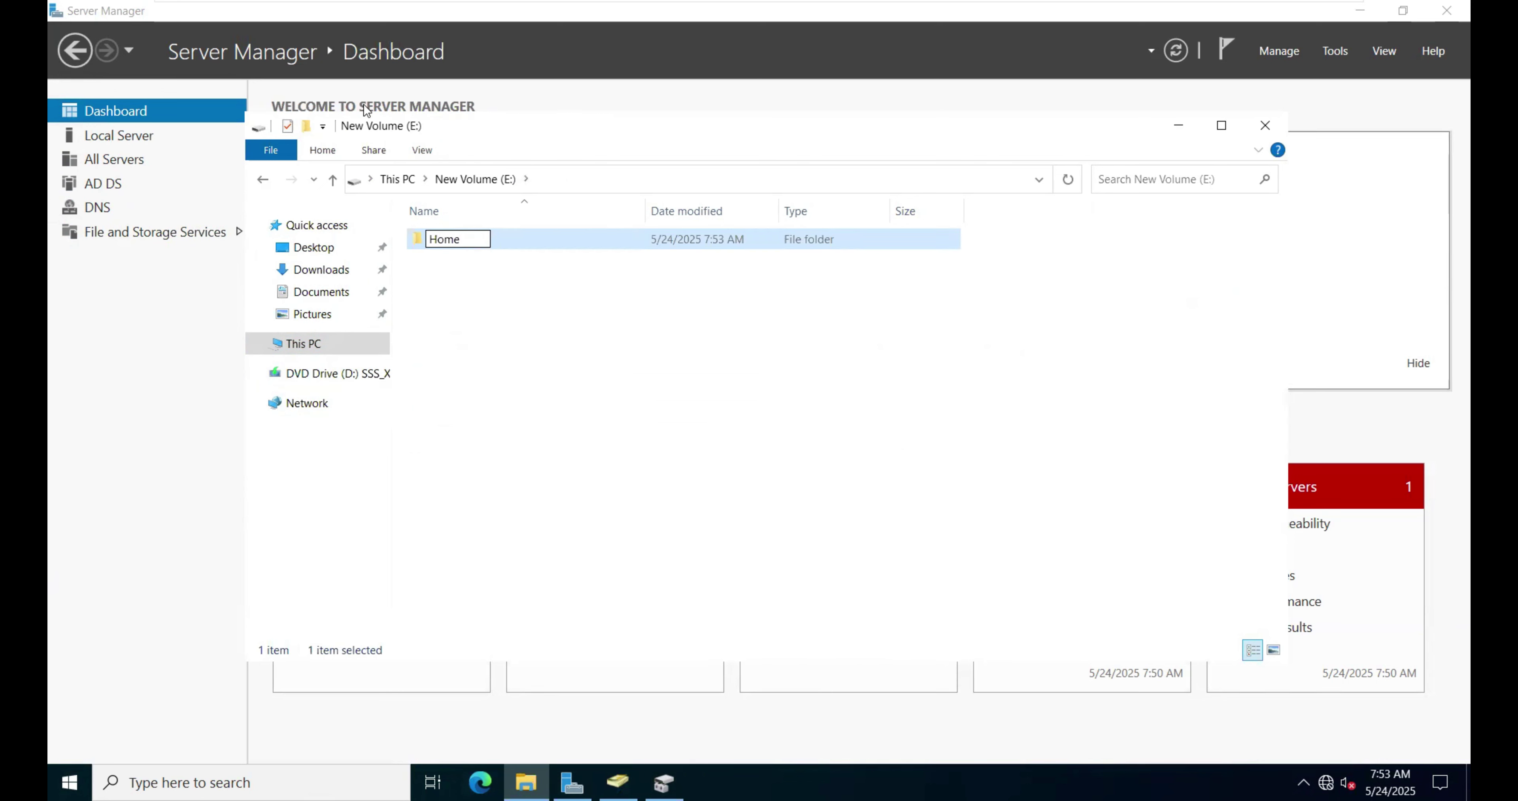
type("Folder")
left_click(575, 340)
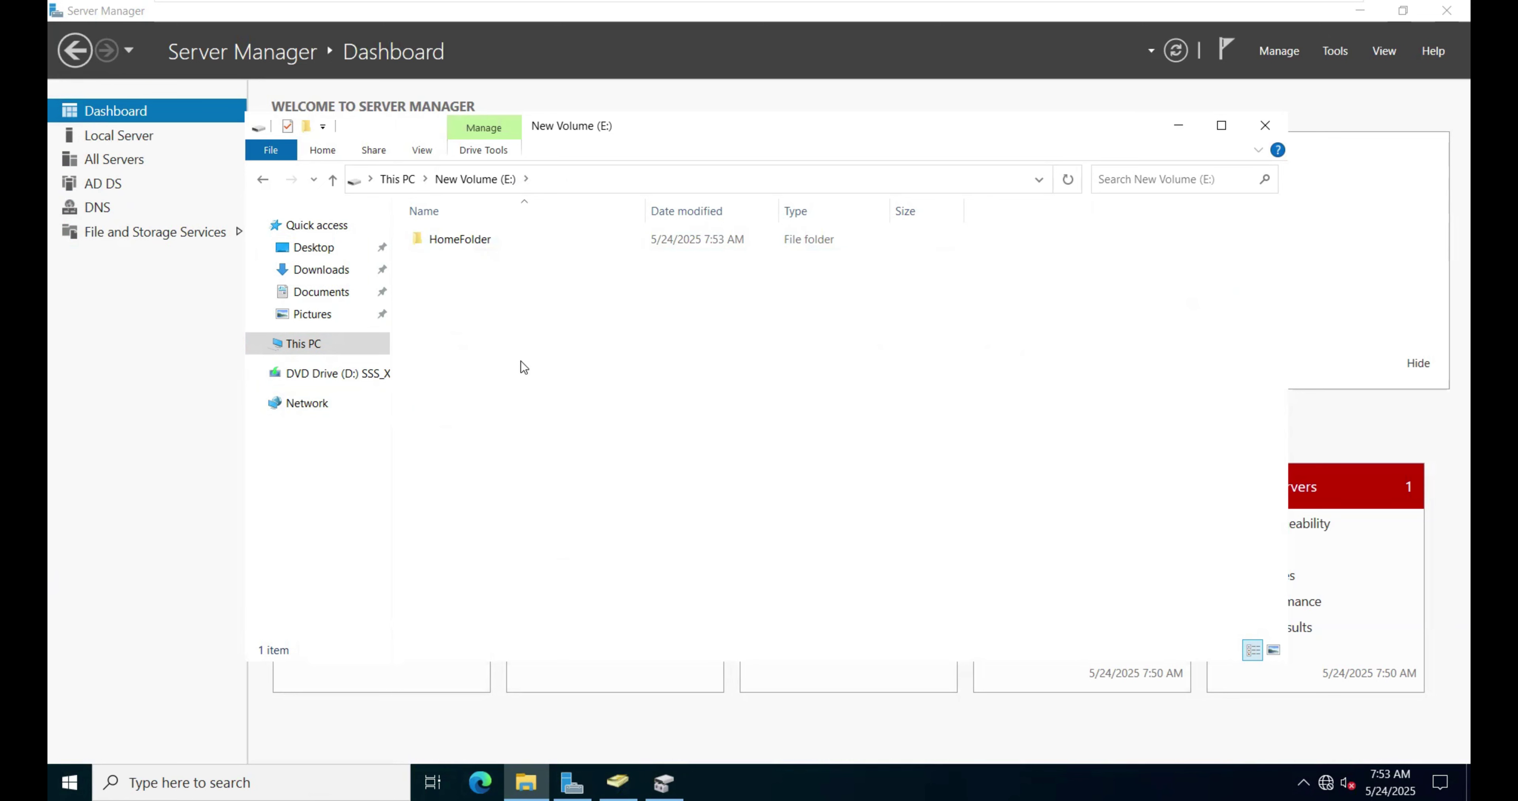
Step: In HomeFolder's Advanced Sharing, enable sharing and rename the share to HomeFolder$
right_click(475, 247)
left_click(529, 562)
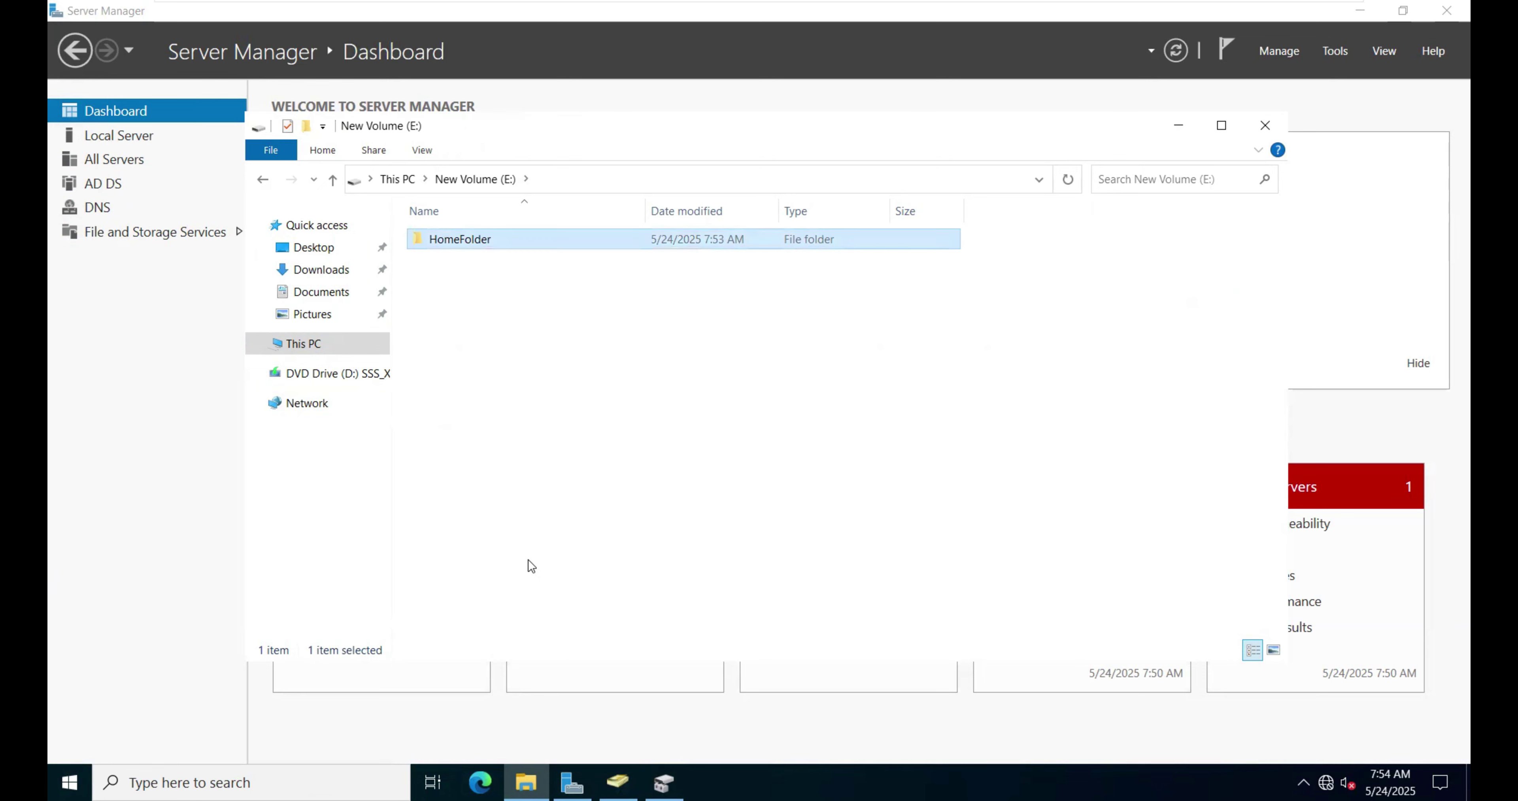
left_click(568, 296)
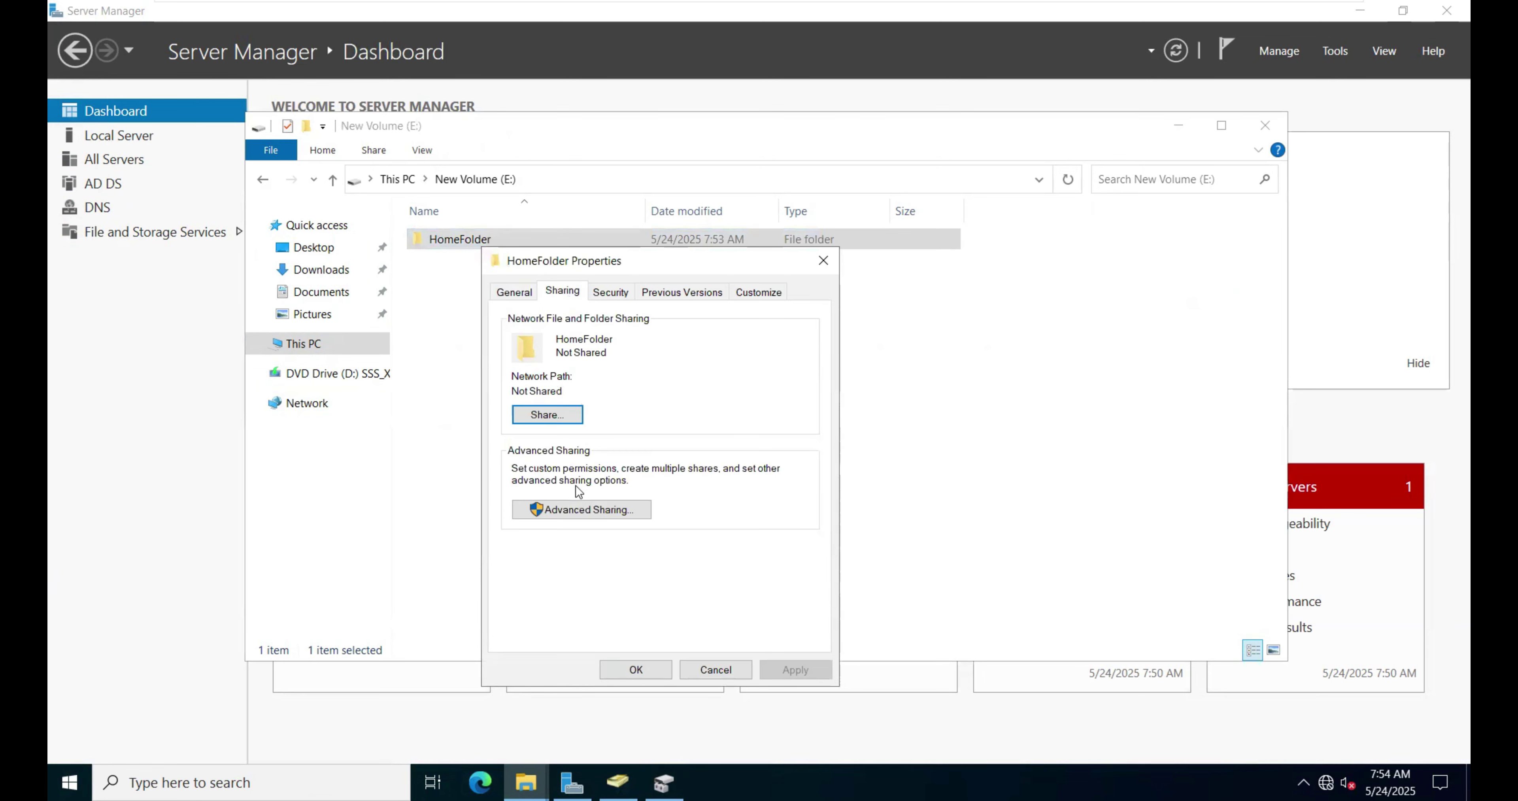
left_click(571, 512)
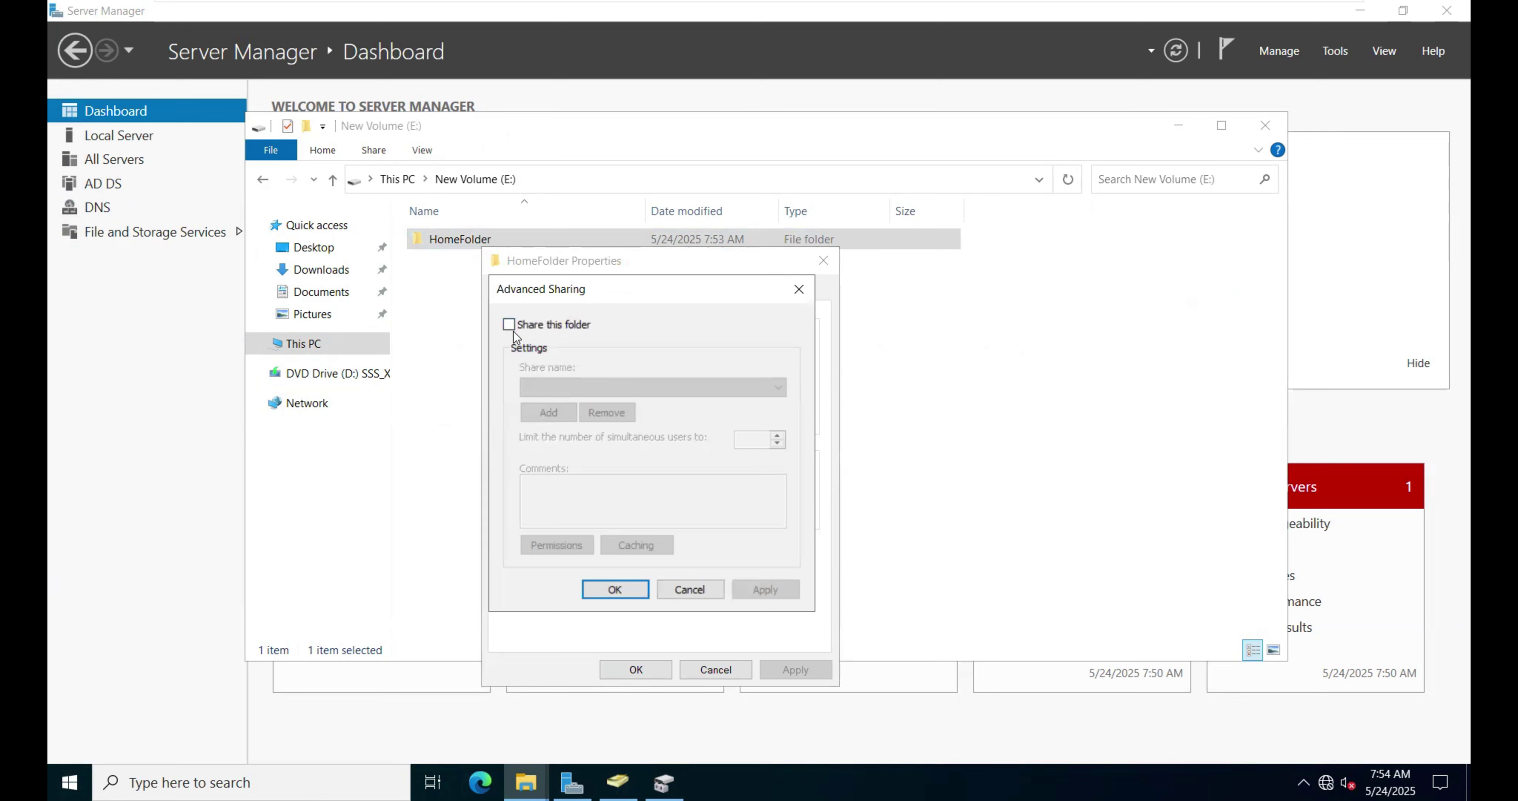
left_click(510, 324)
left_click(599, 388)
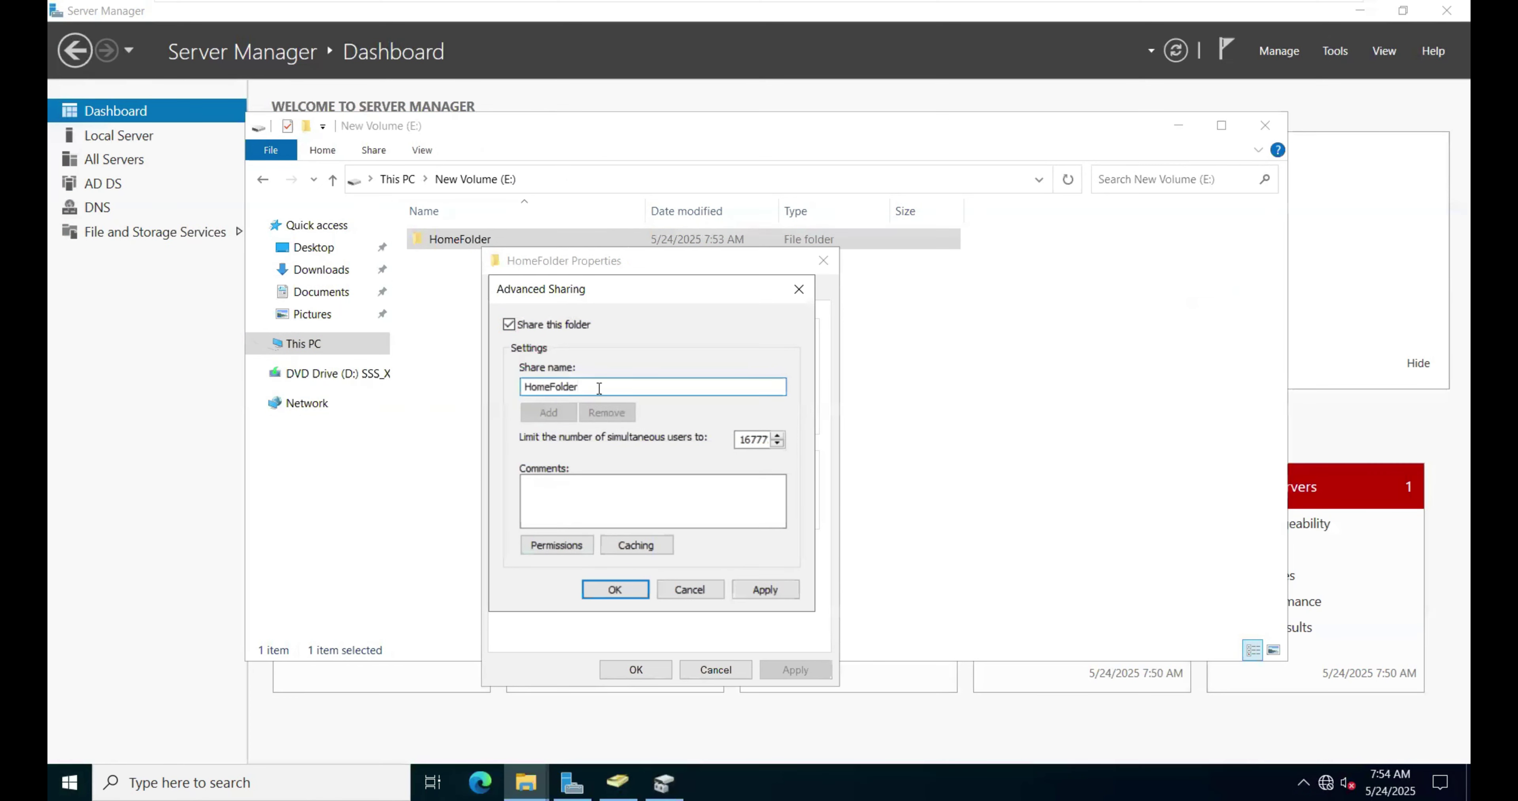
type("$")
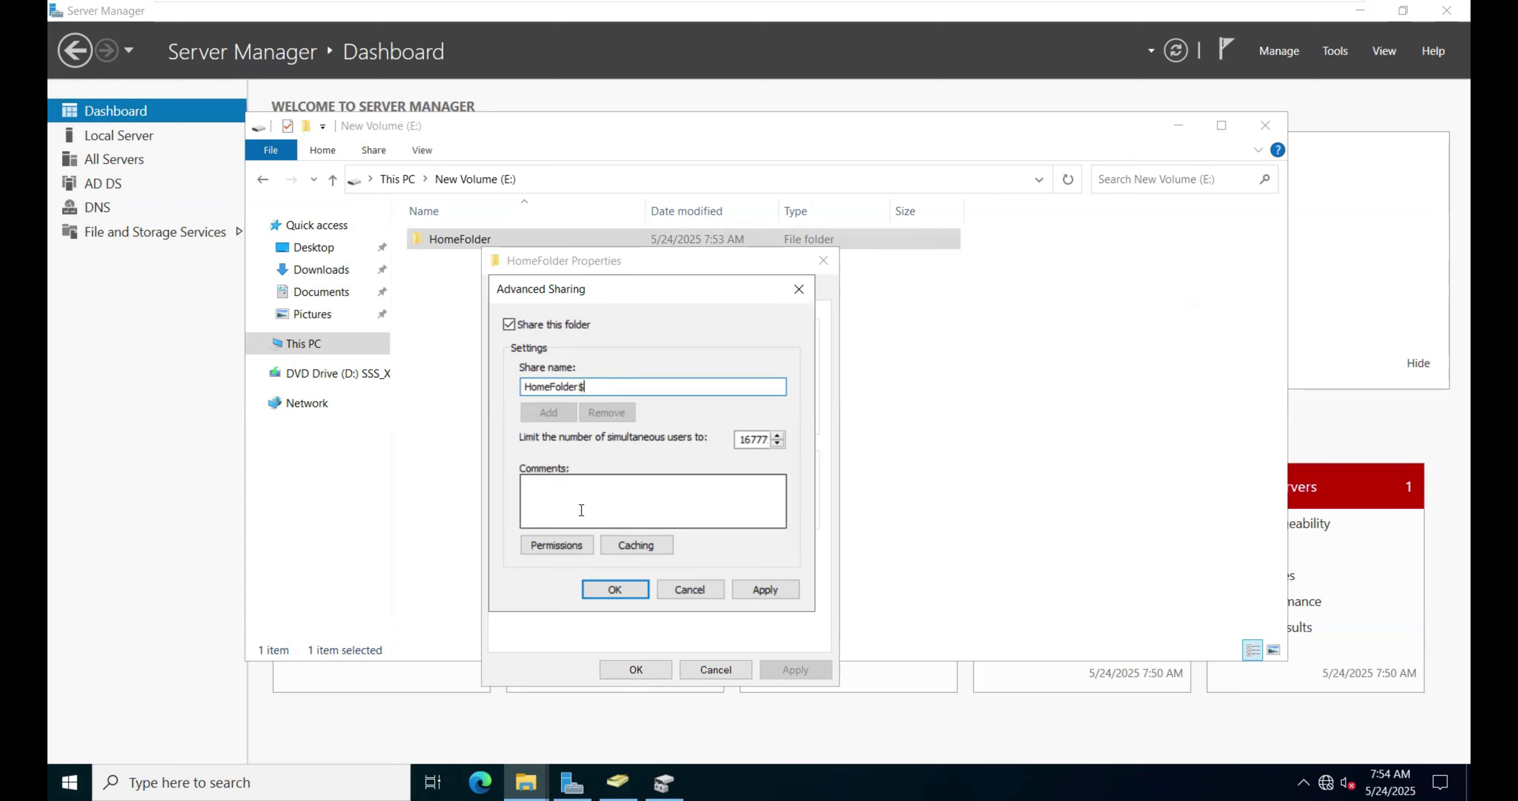
Step: Grant Everyone Full Control on the HomeFolder$ share and apply the settings
left_click(556, 545)
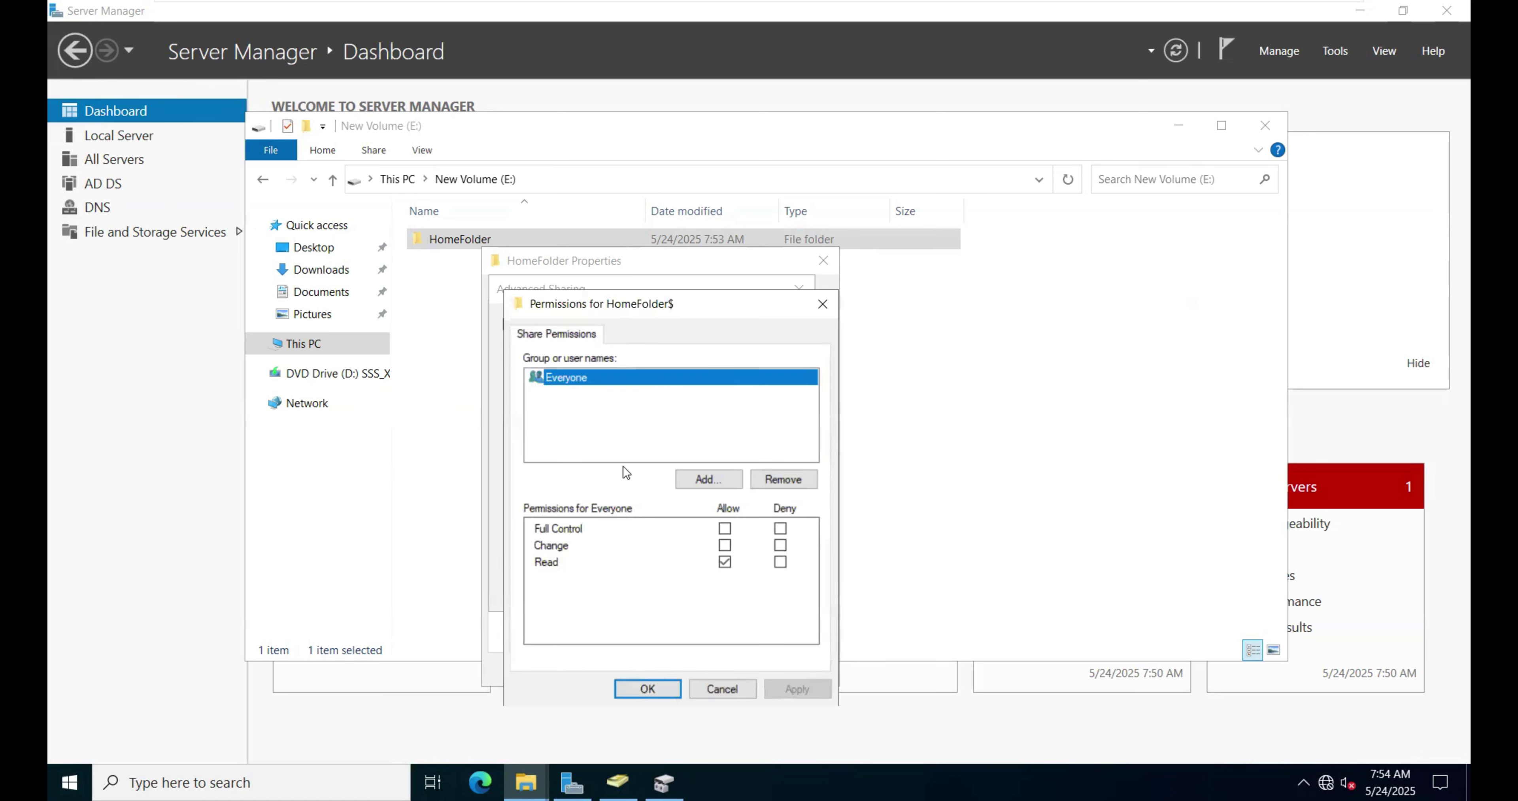
left_click(726, 528)
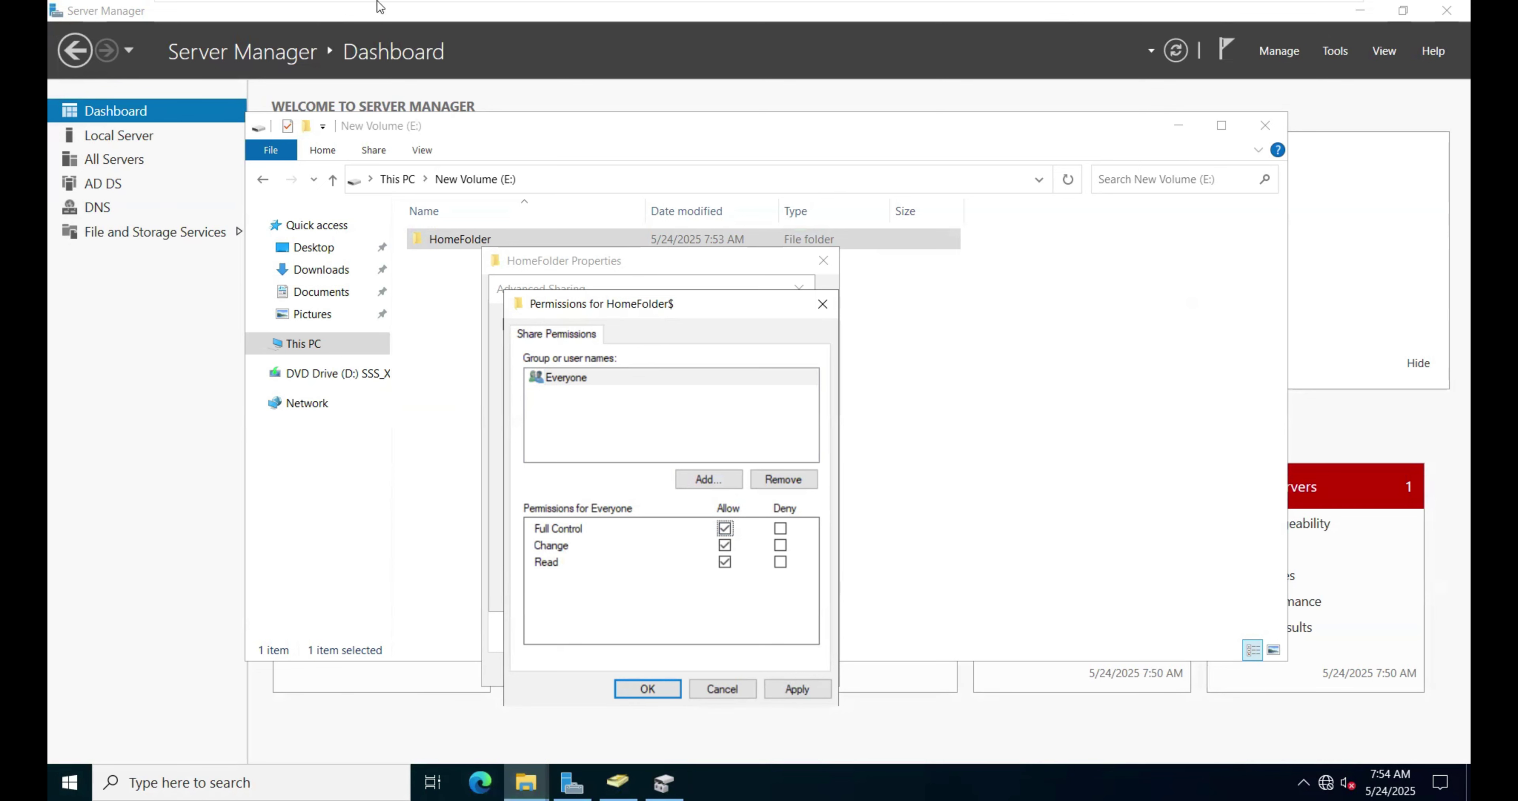
left_click(809, 687)
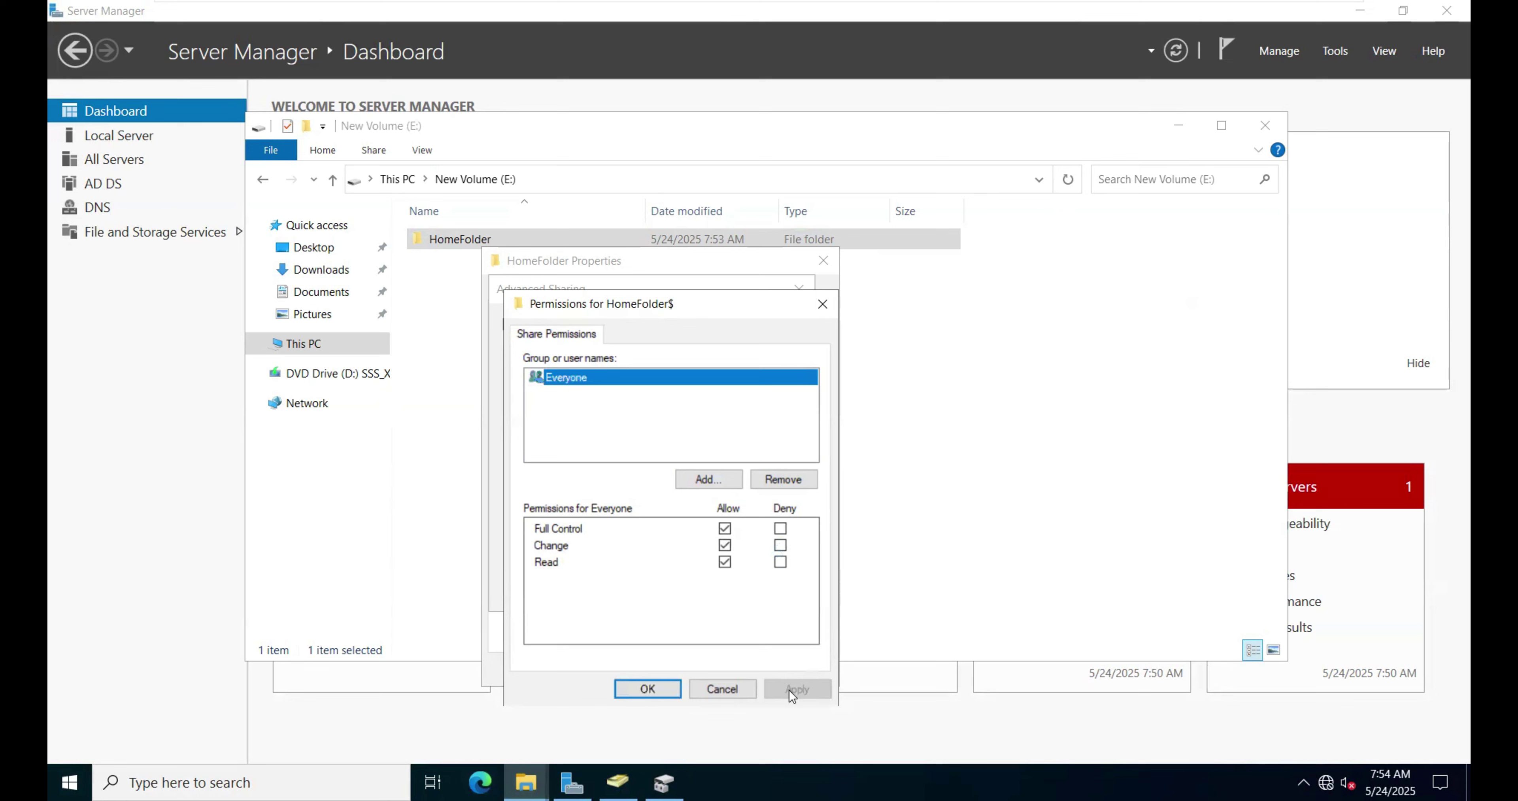
left_click(655, 687)
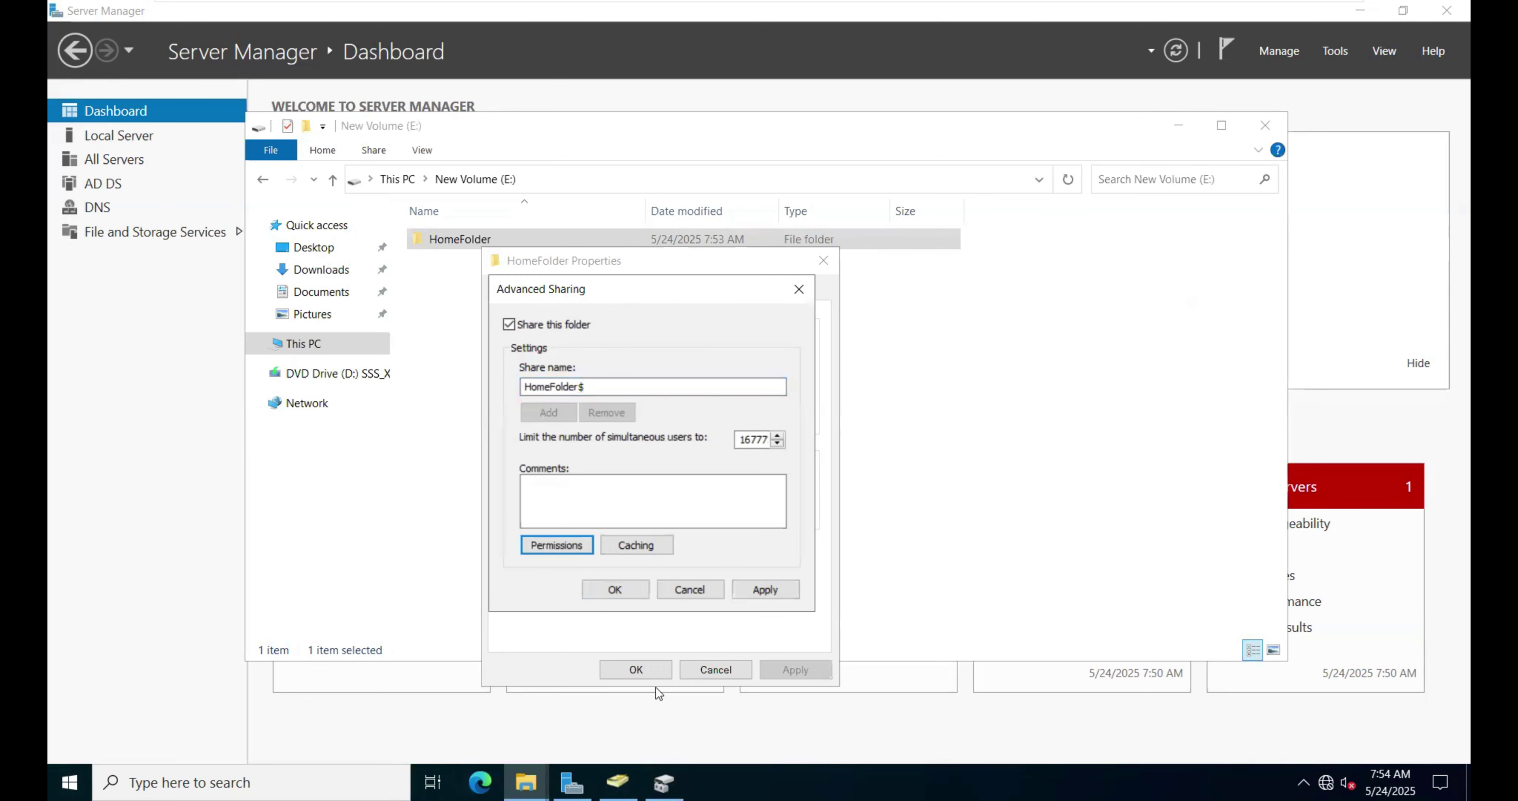
left_click(785, 585)
left_click(609, 589)
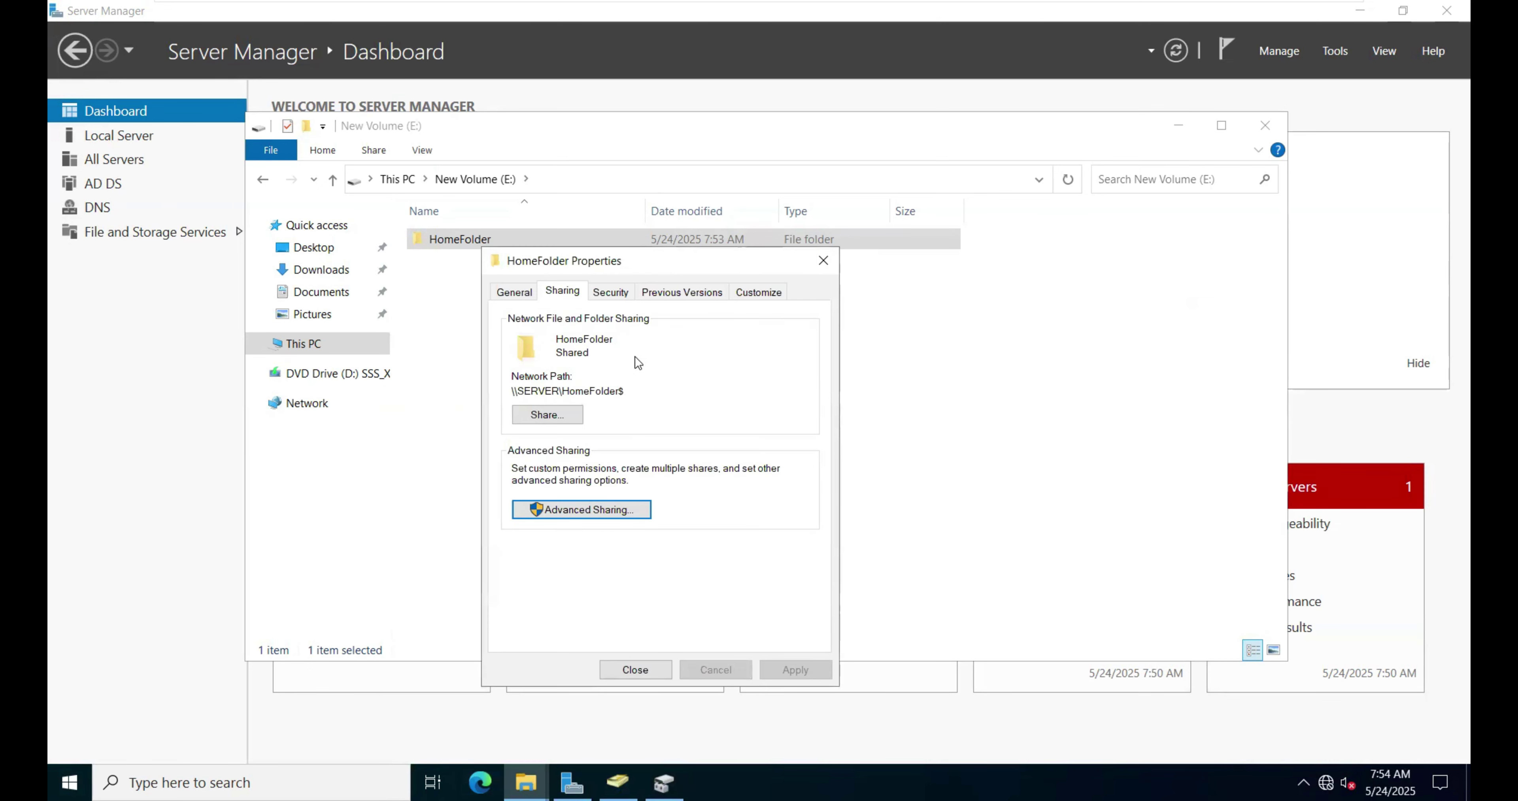
Step: Disable inheritance on HomeFolder, converting inherited permissions into explicit entries
left_click(609, 292)
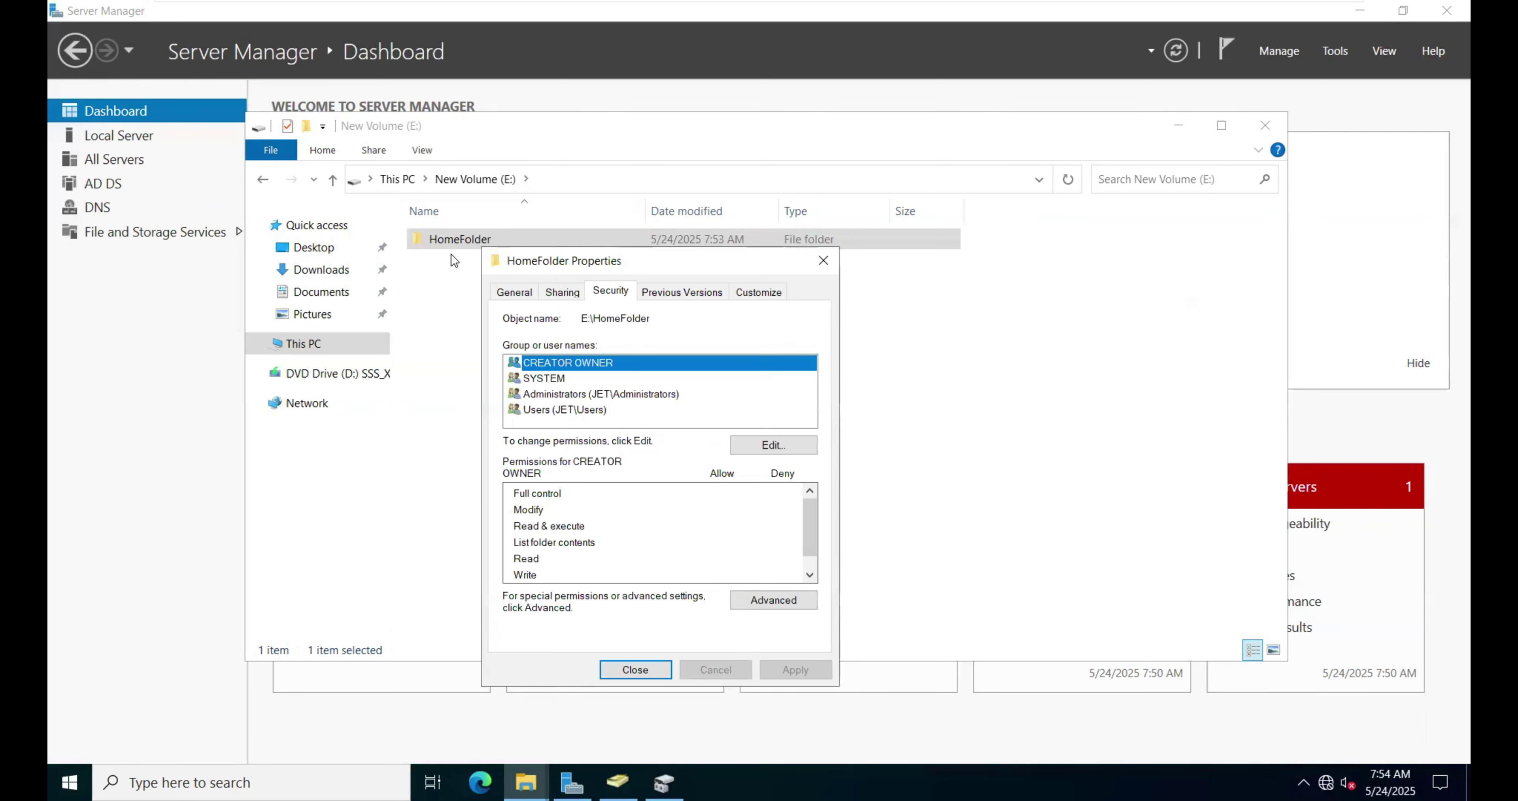
left_click(775, 602)
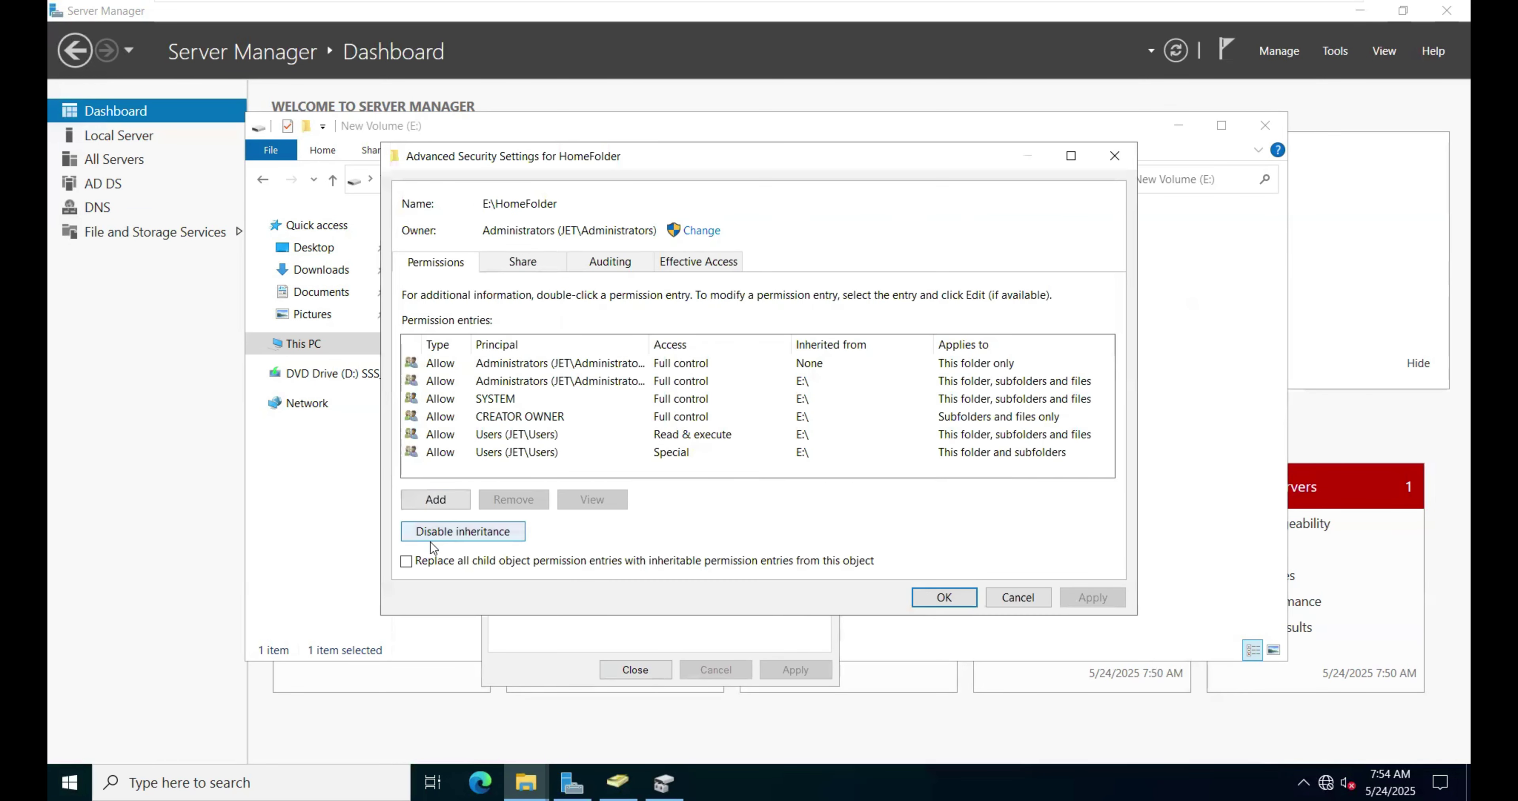
left_click(443, 532)
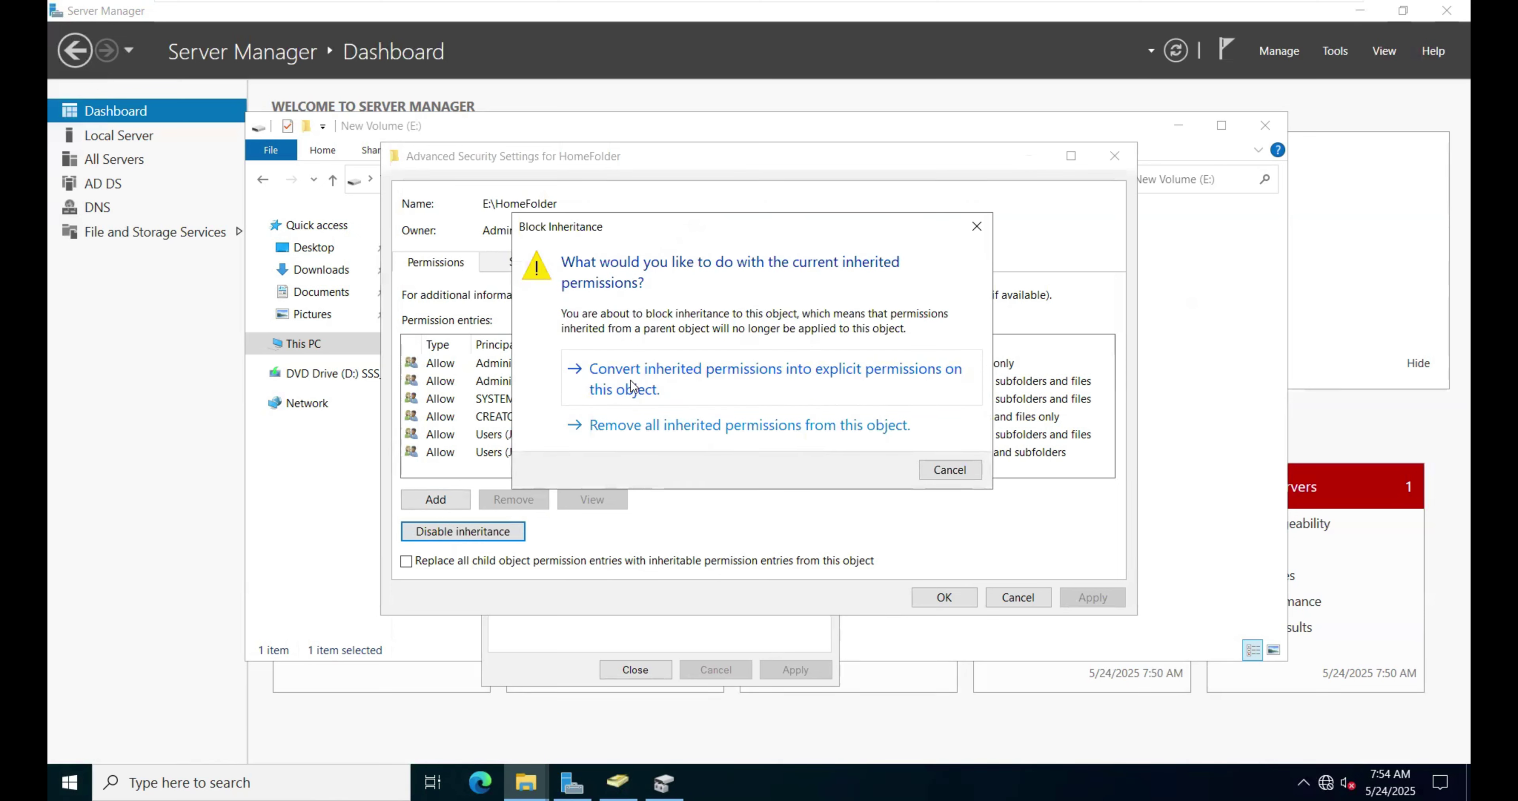
left_click(738, 389)
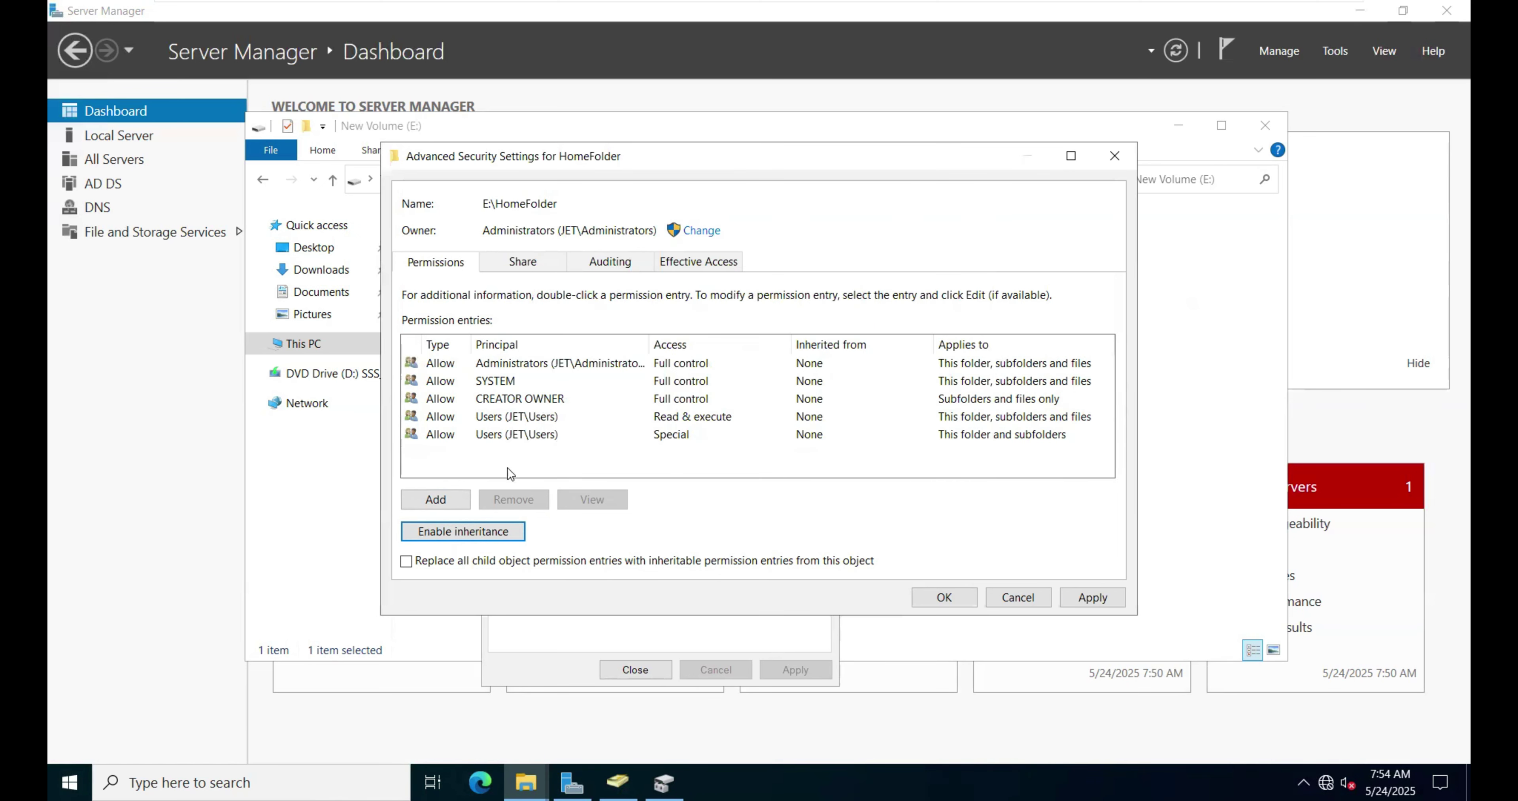
Step: Remove both Users permission entries (Read & execute and Special) and apply the changes
left_click(504, 419)
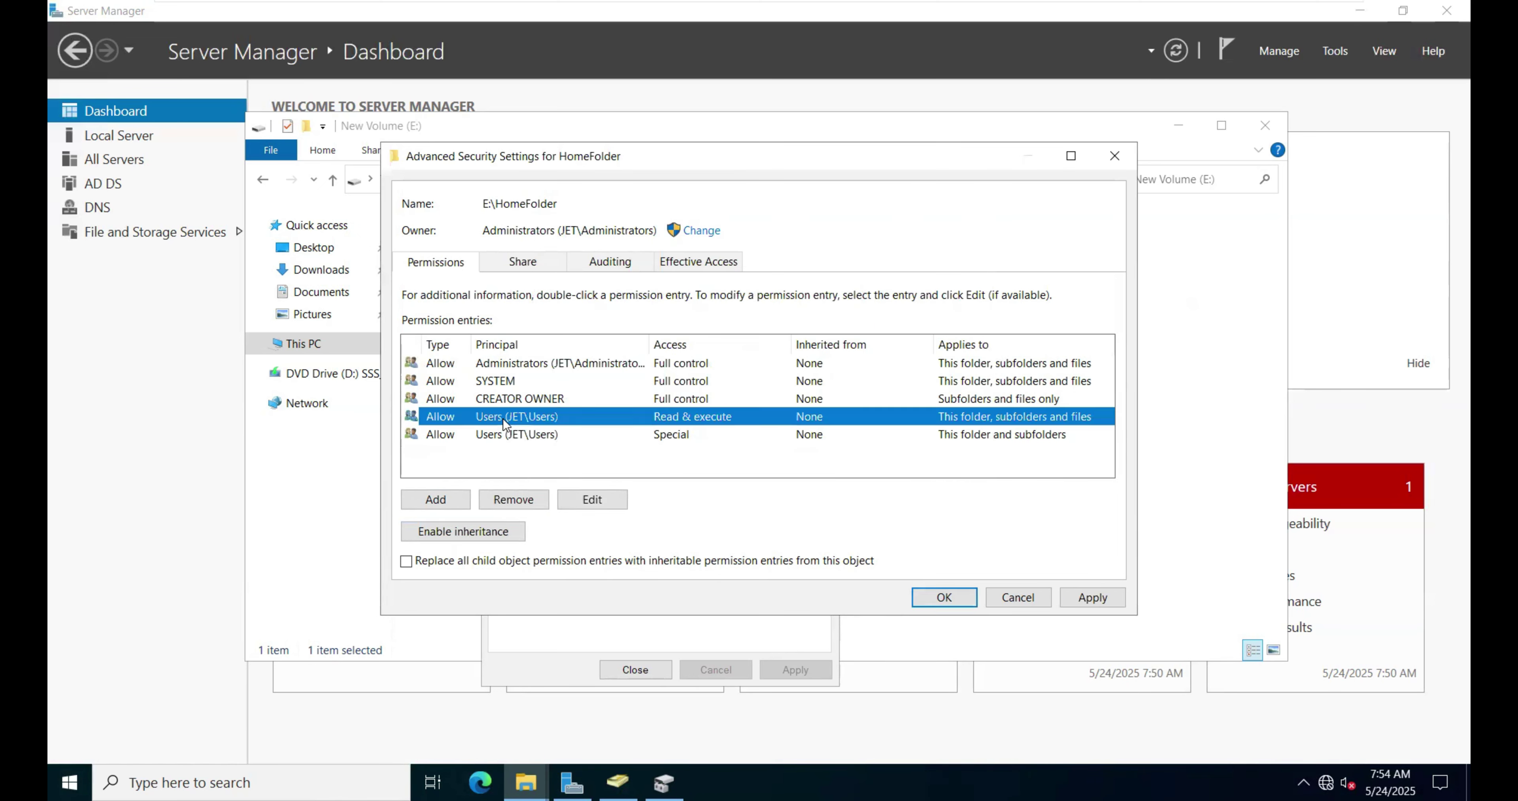
left_click(522, 498)
left_click(531, 418)
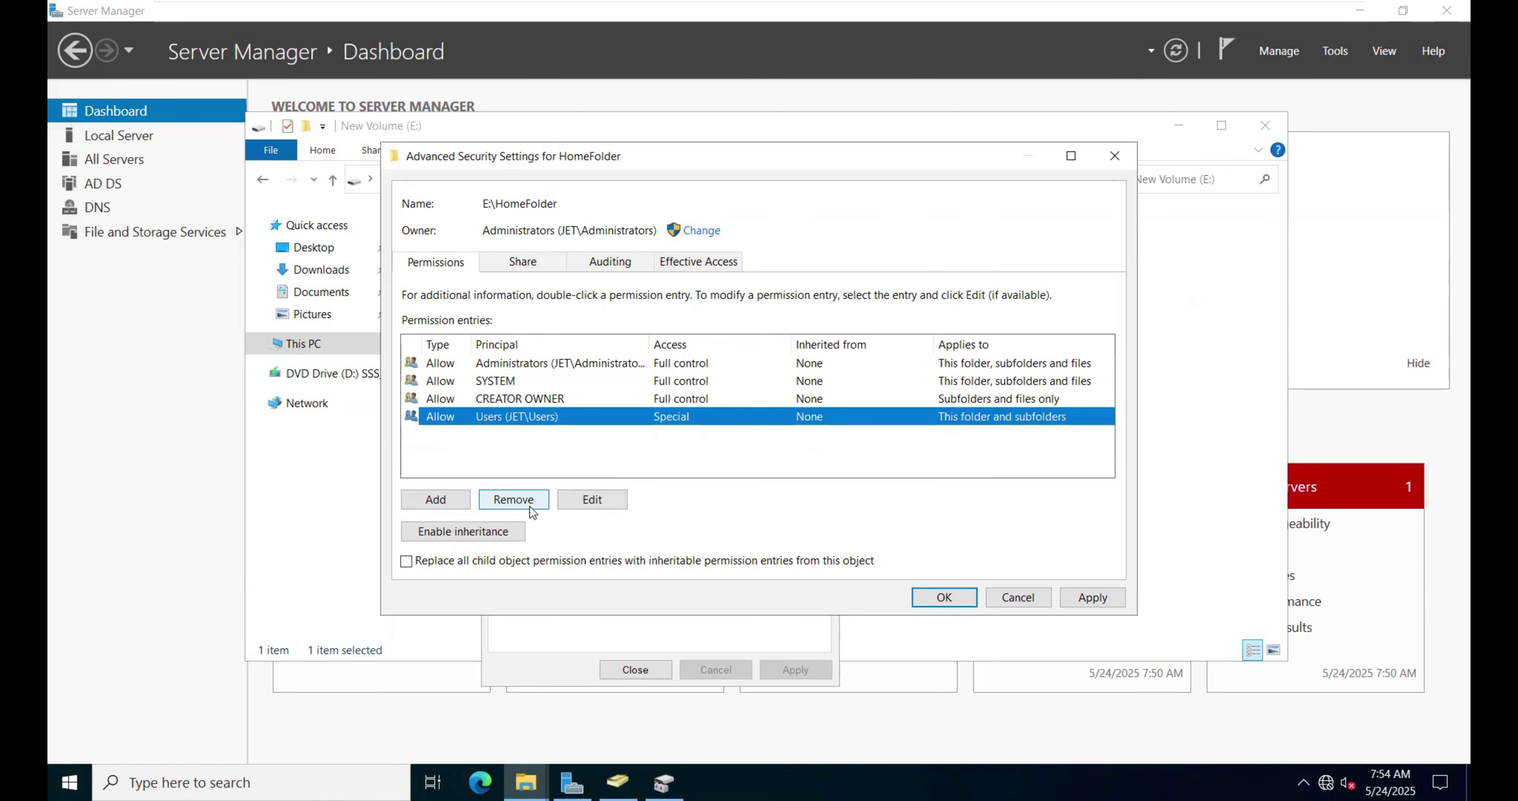
left_click(530, 505)
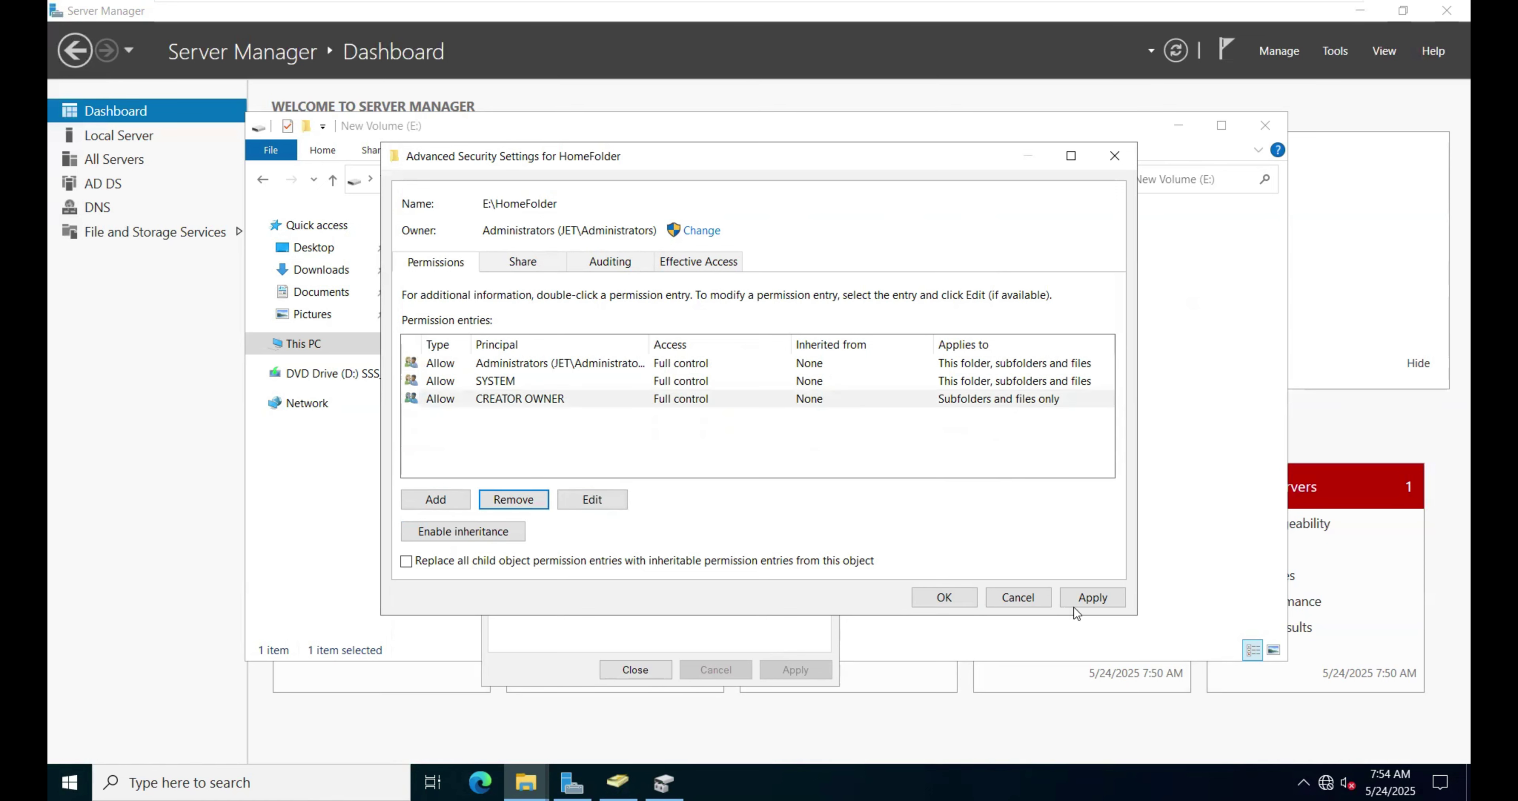
left_click(1093, 599)
left_click(945, 599)
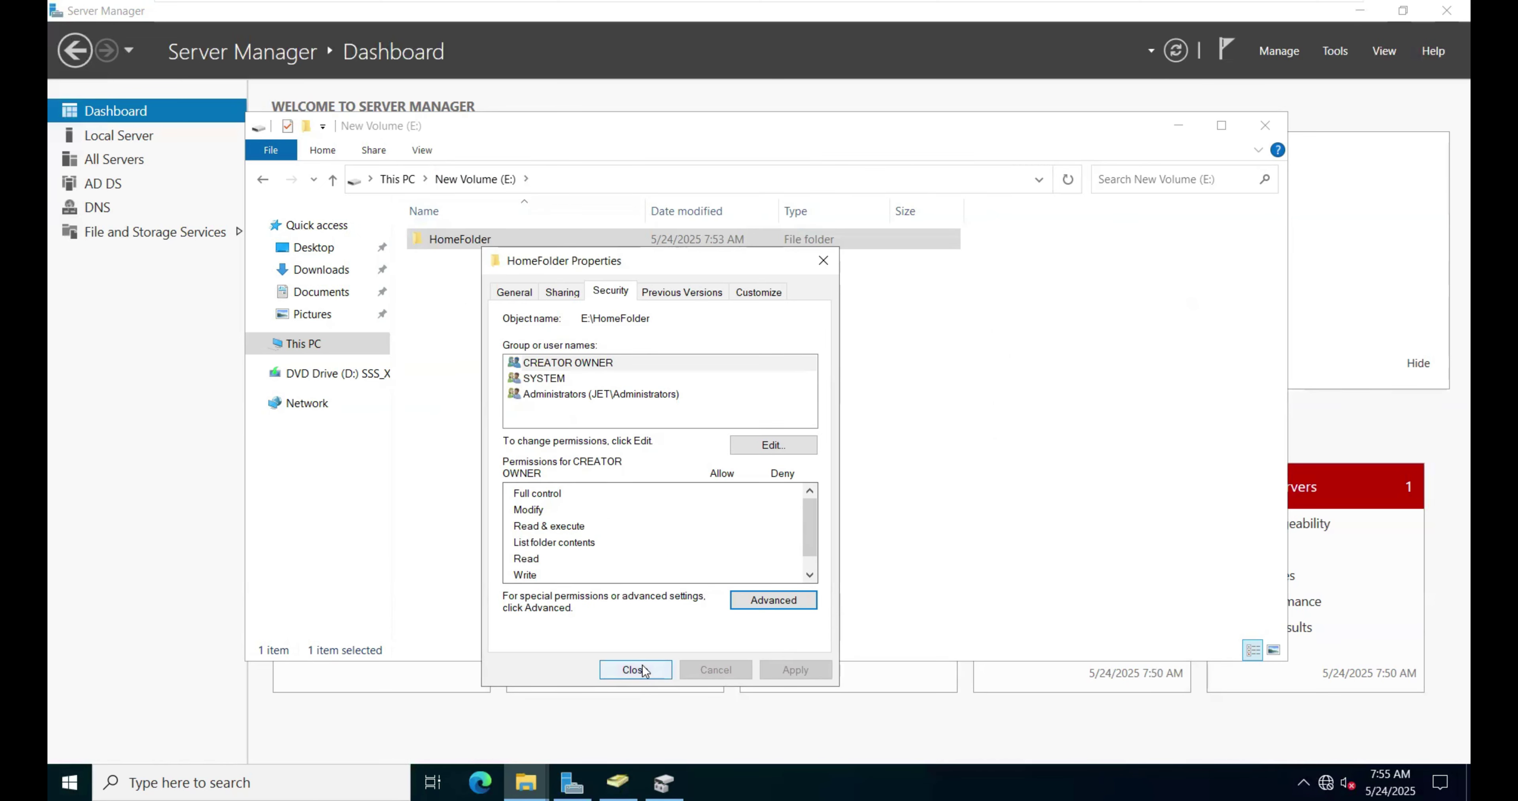
Step: Copy the \\SERVER\HomeFolder$ network path from the Sharing tab and close HomeFolder Properties
left_click(572, 292)
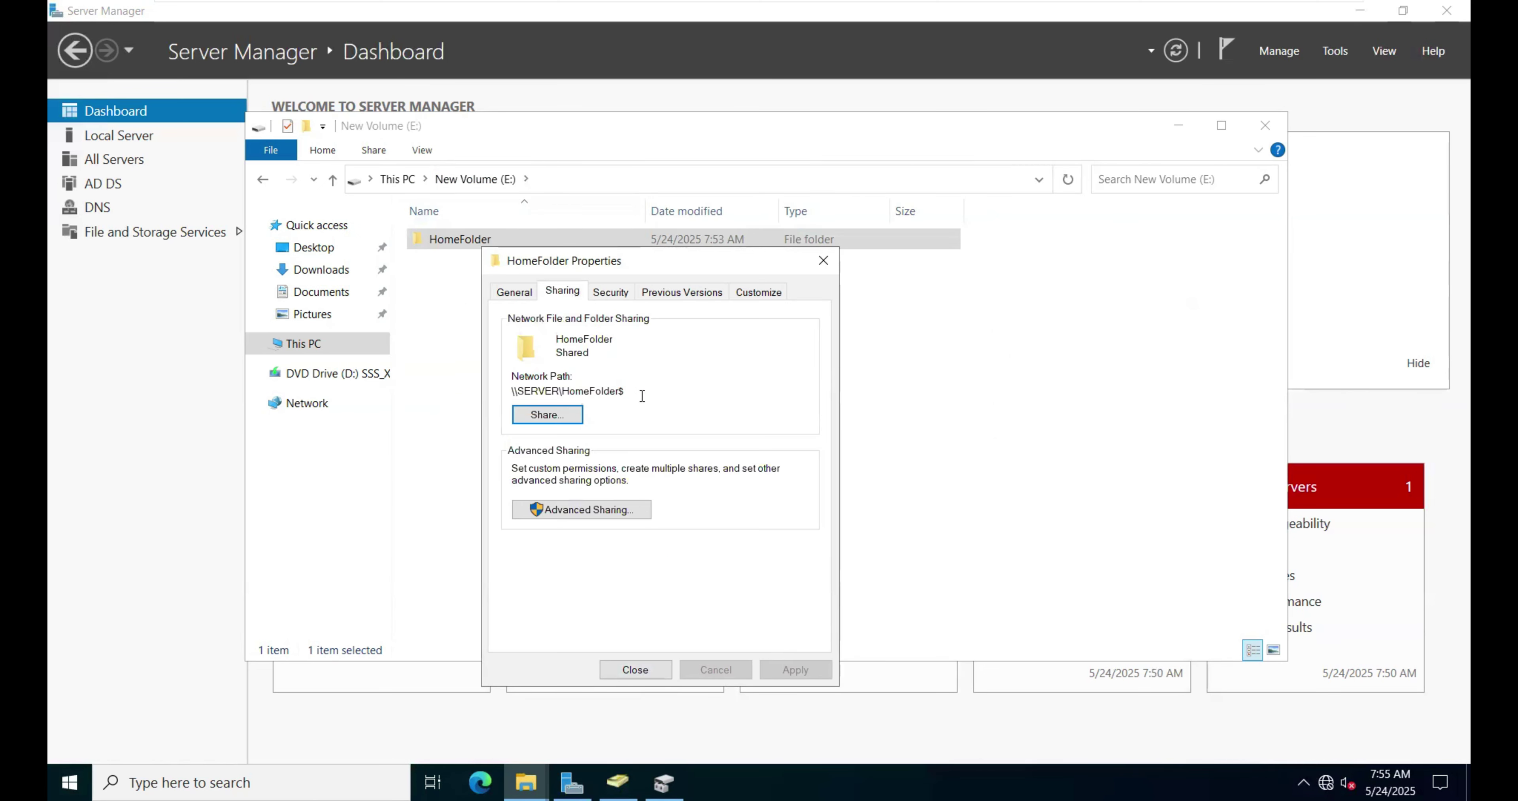
left_click_drag(642, 395, 510, 390)
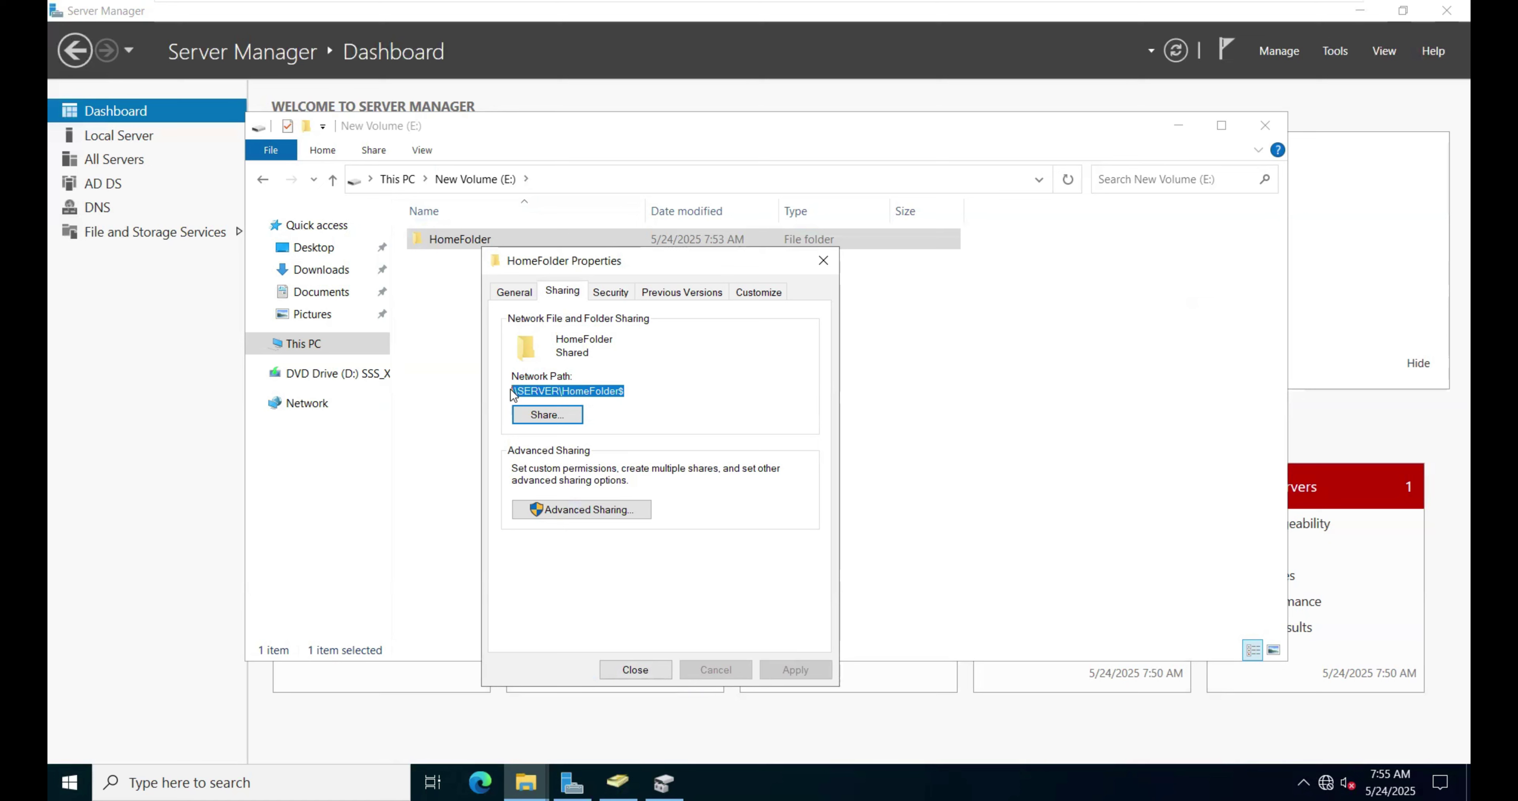
right_click(511, 390)
left_click(560, 442)
left_click(649, 669)
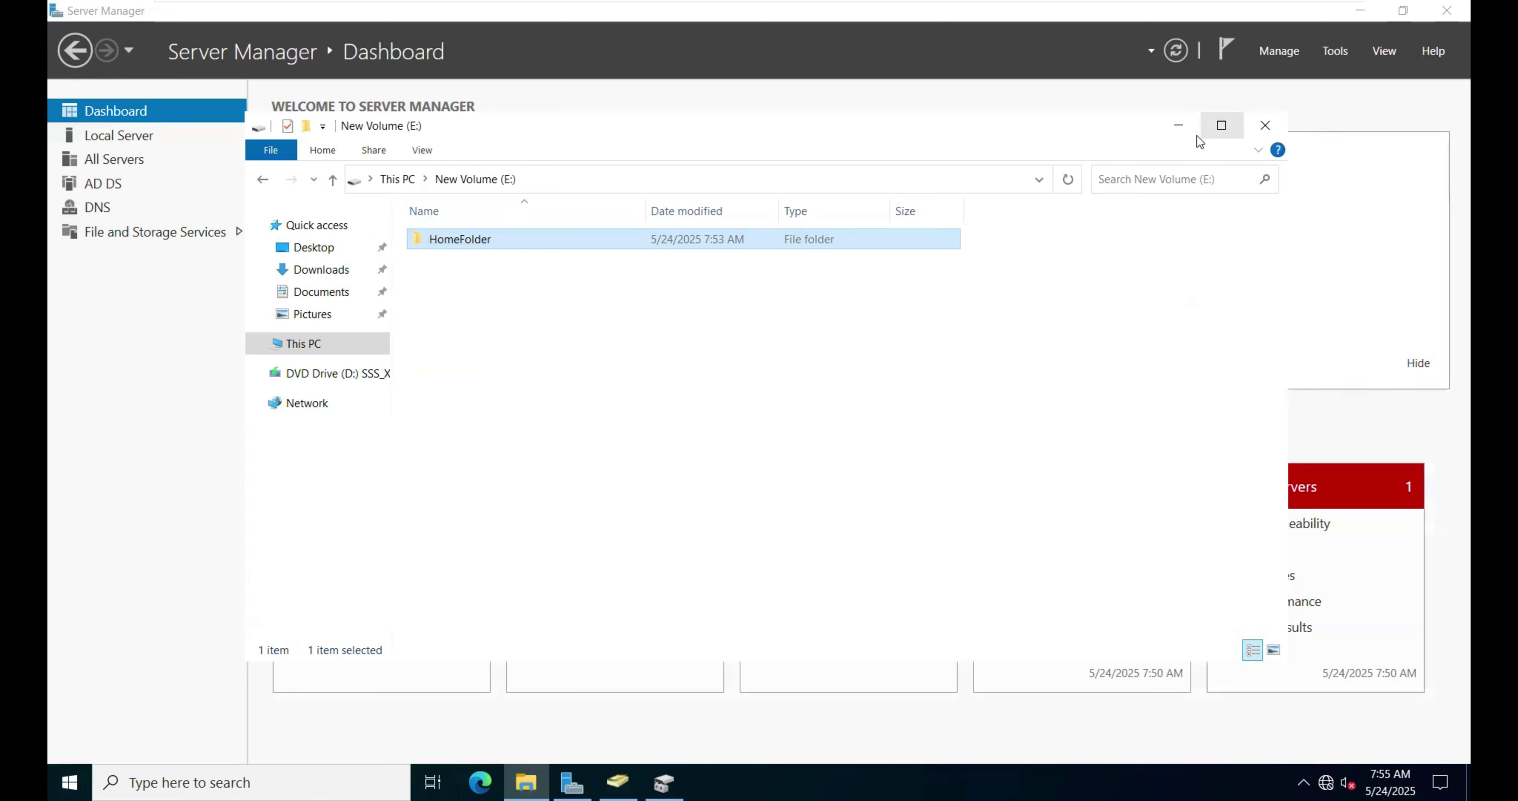
Step: Open Active Directory Users and Computers from Server Manager's Tools menu and expand jet.com
left_click(1180, 126)
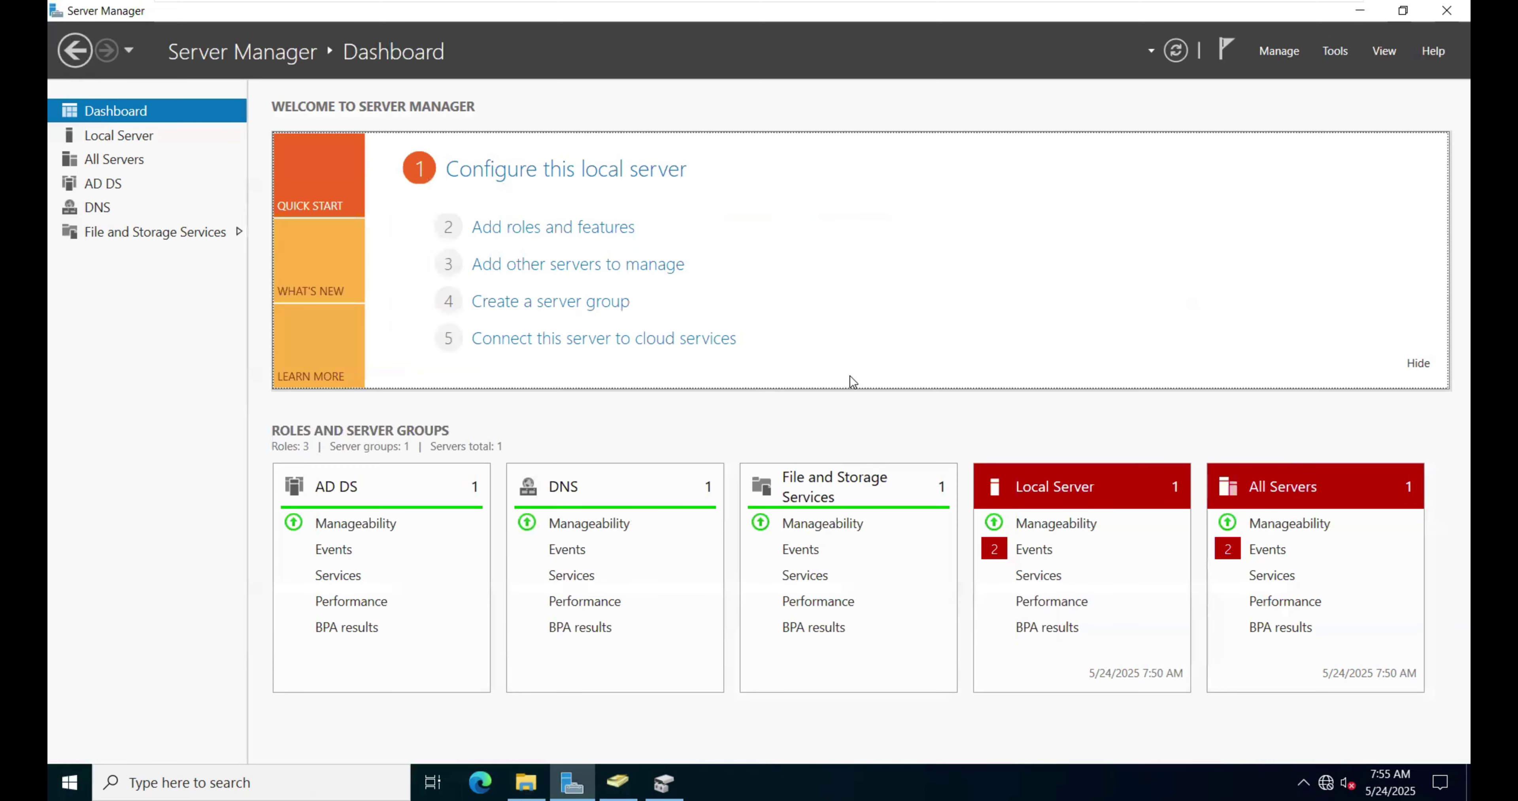
left_click(1335, 52)
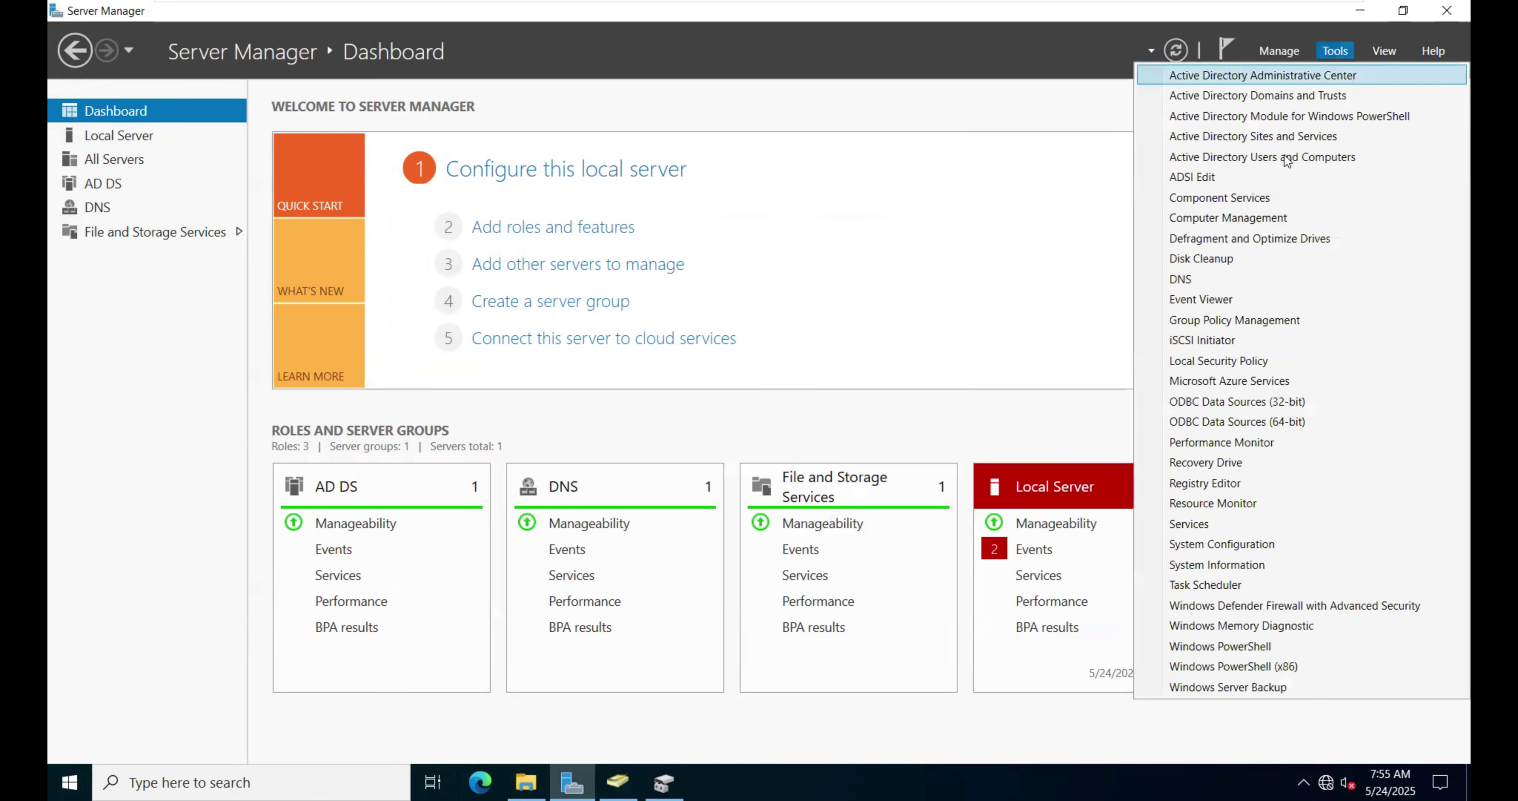
left_click(1244, 158)
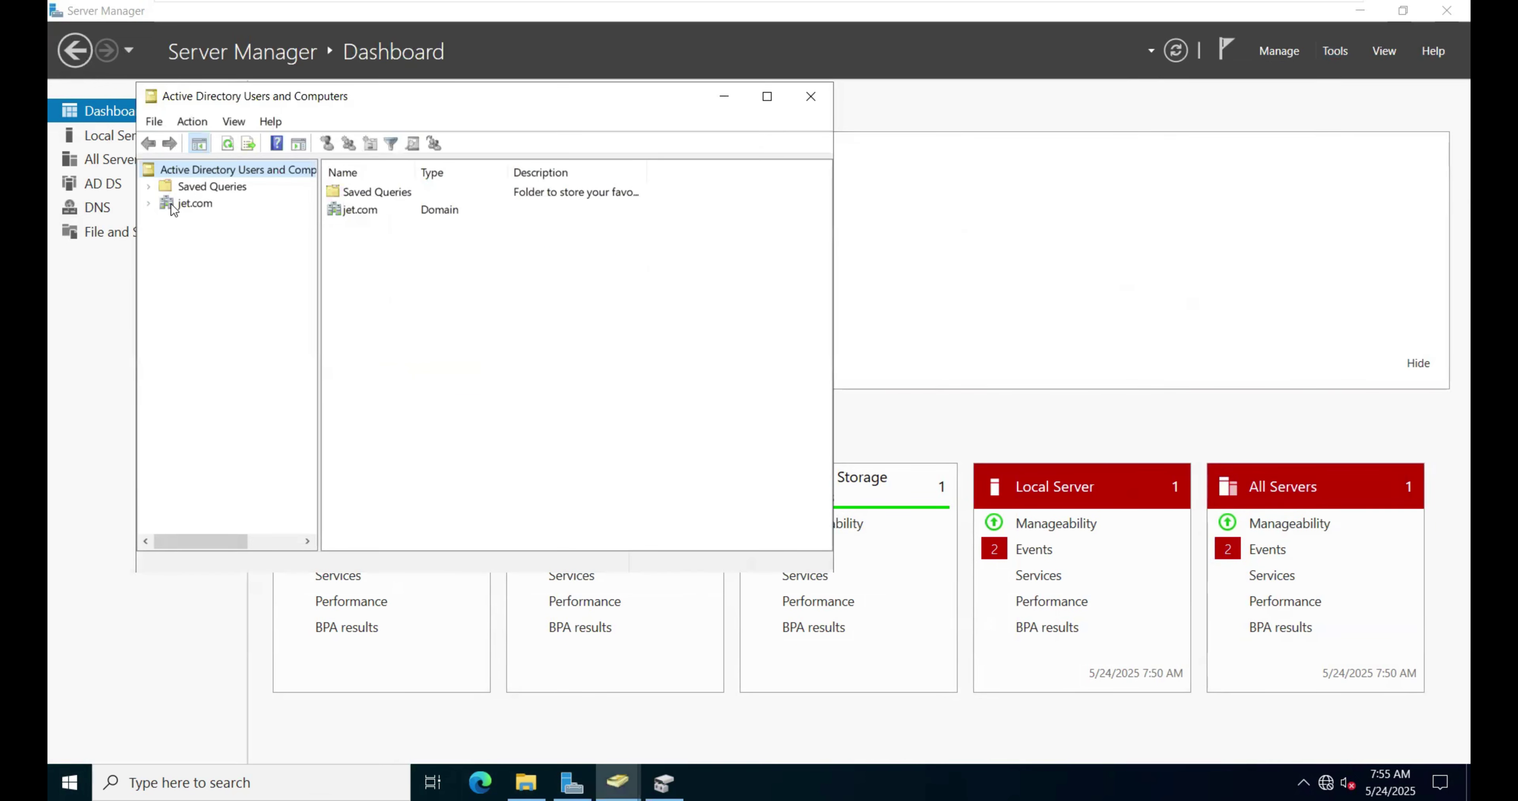
left_click(170, 206)
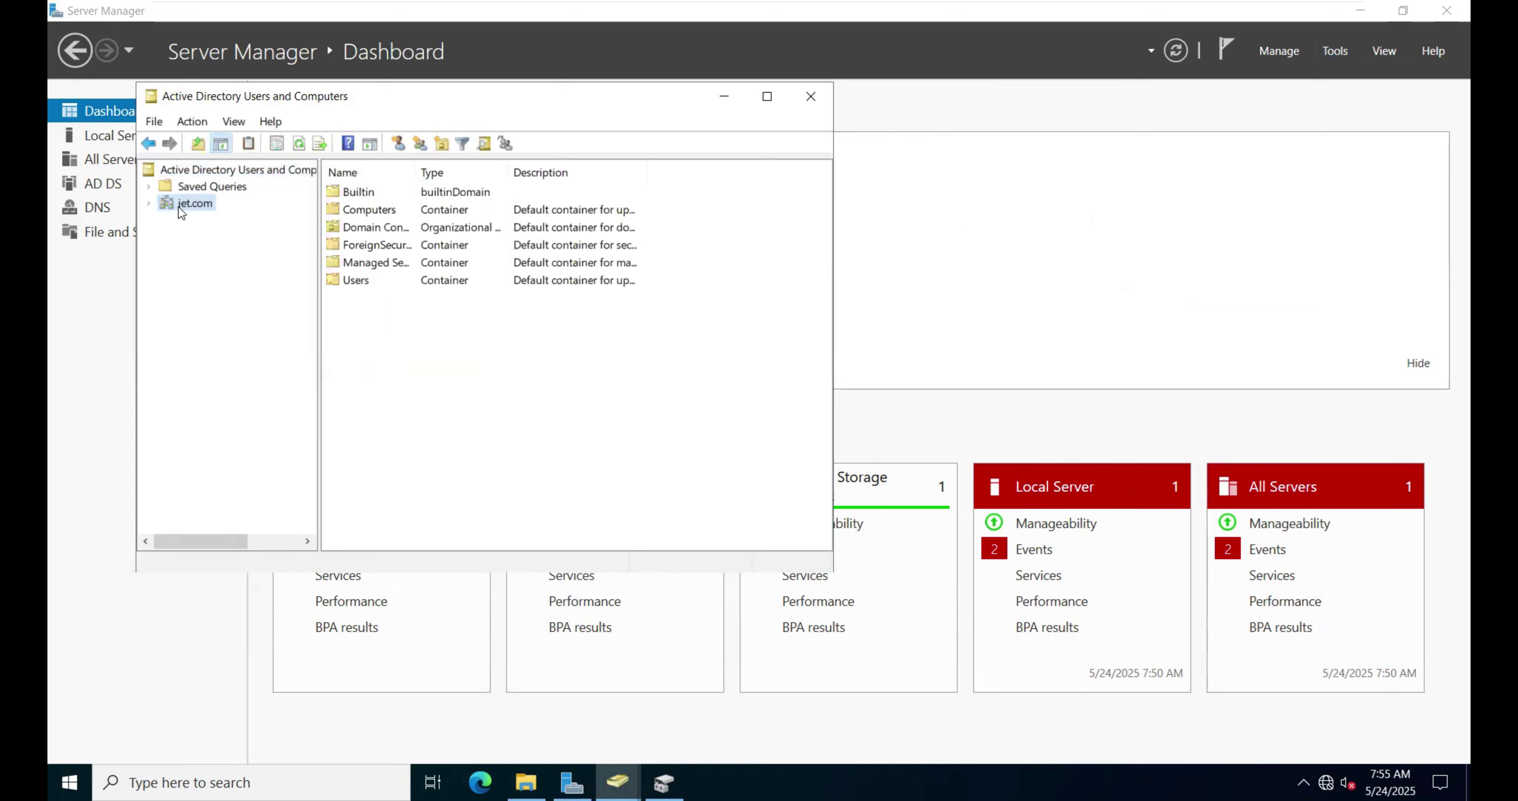
Step: Create an organizational unit named 'test' under the jet.com domain
right_click(178, 206)
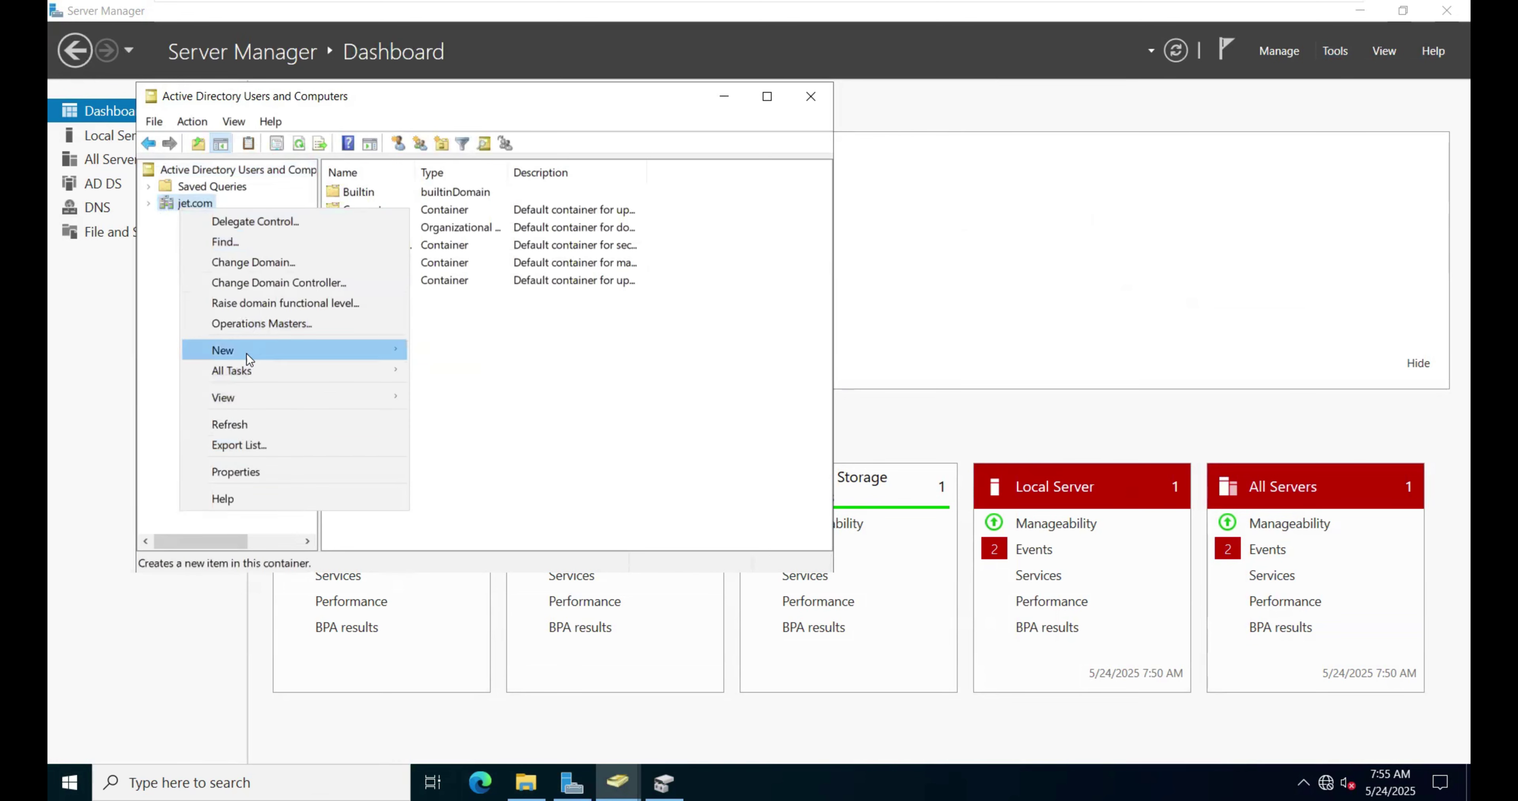
mouse_move(254, 352)
left_click(471, 495)
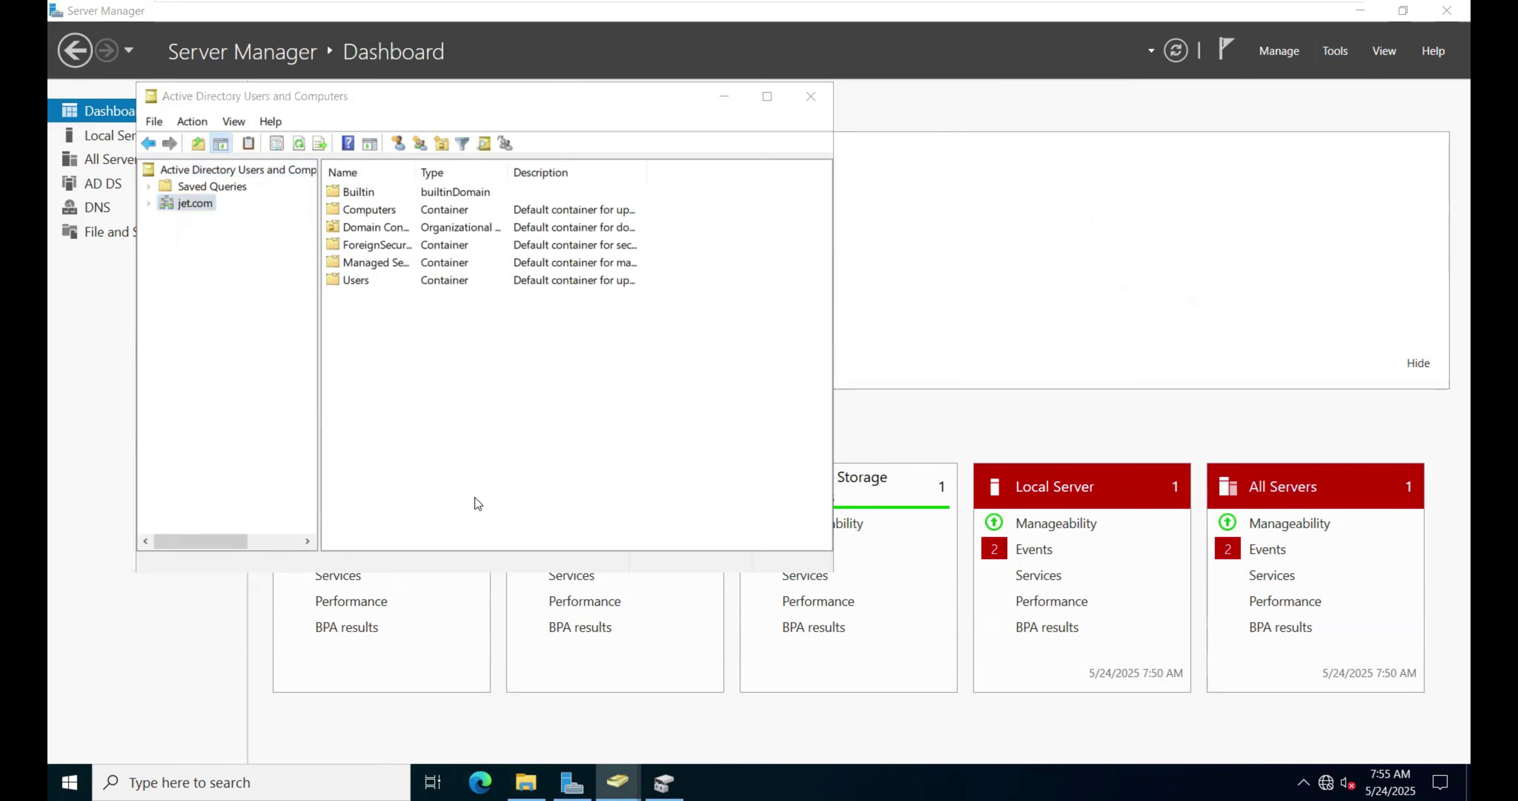
type("test")
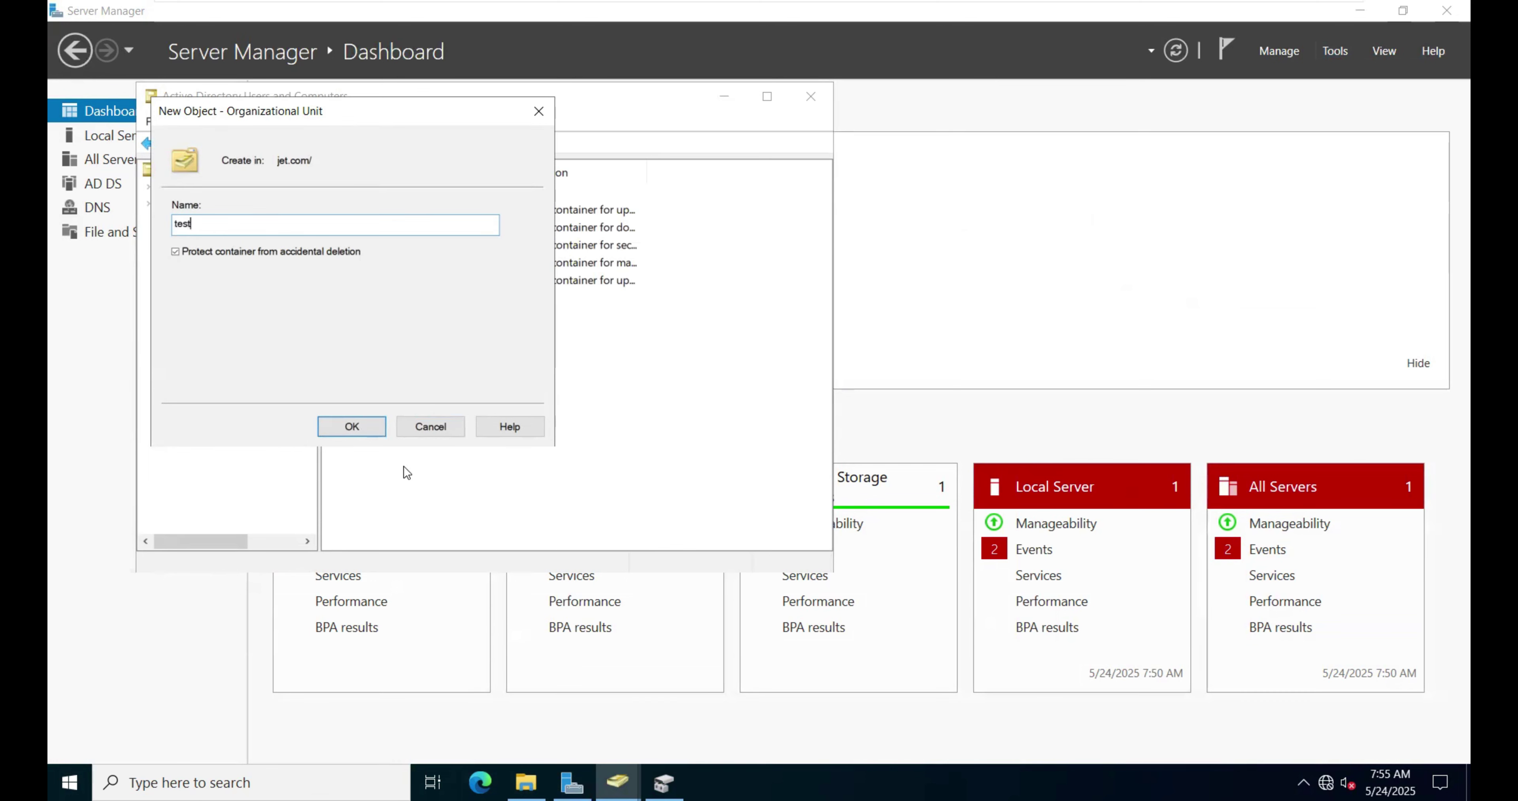
left_click(360, 427)
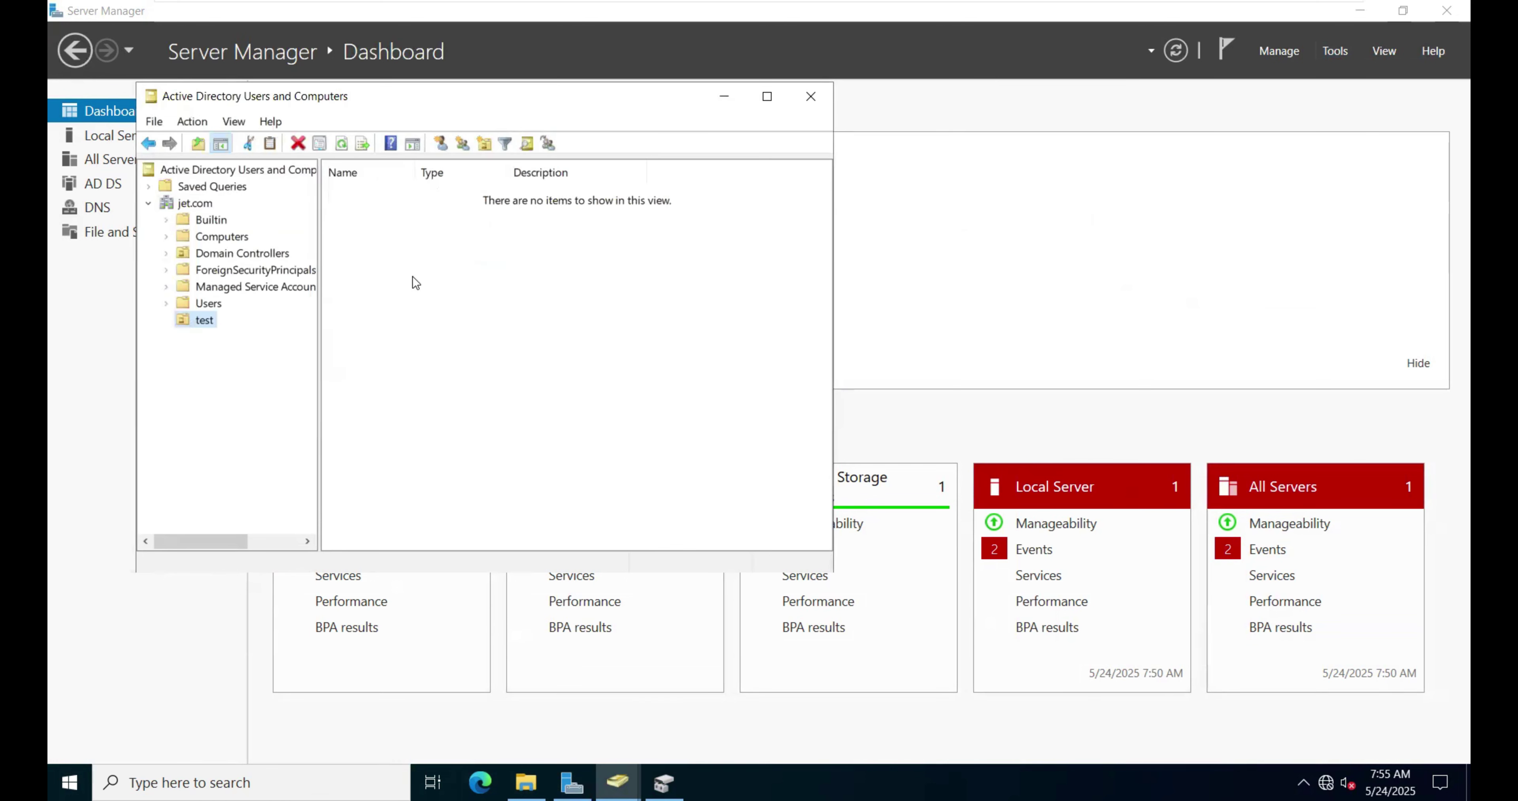
Step: Create a security group named 'sales' inside the test OU
right_click(412, 277)
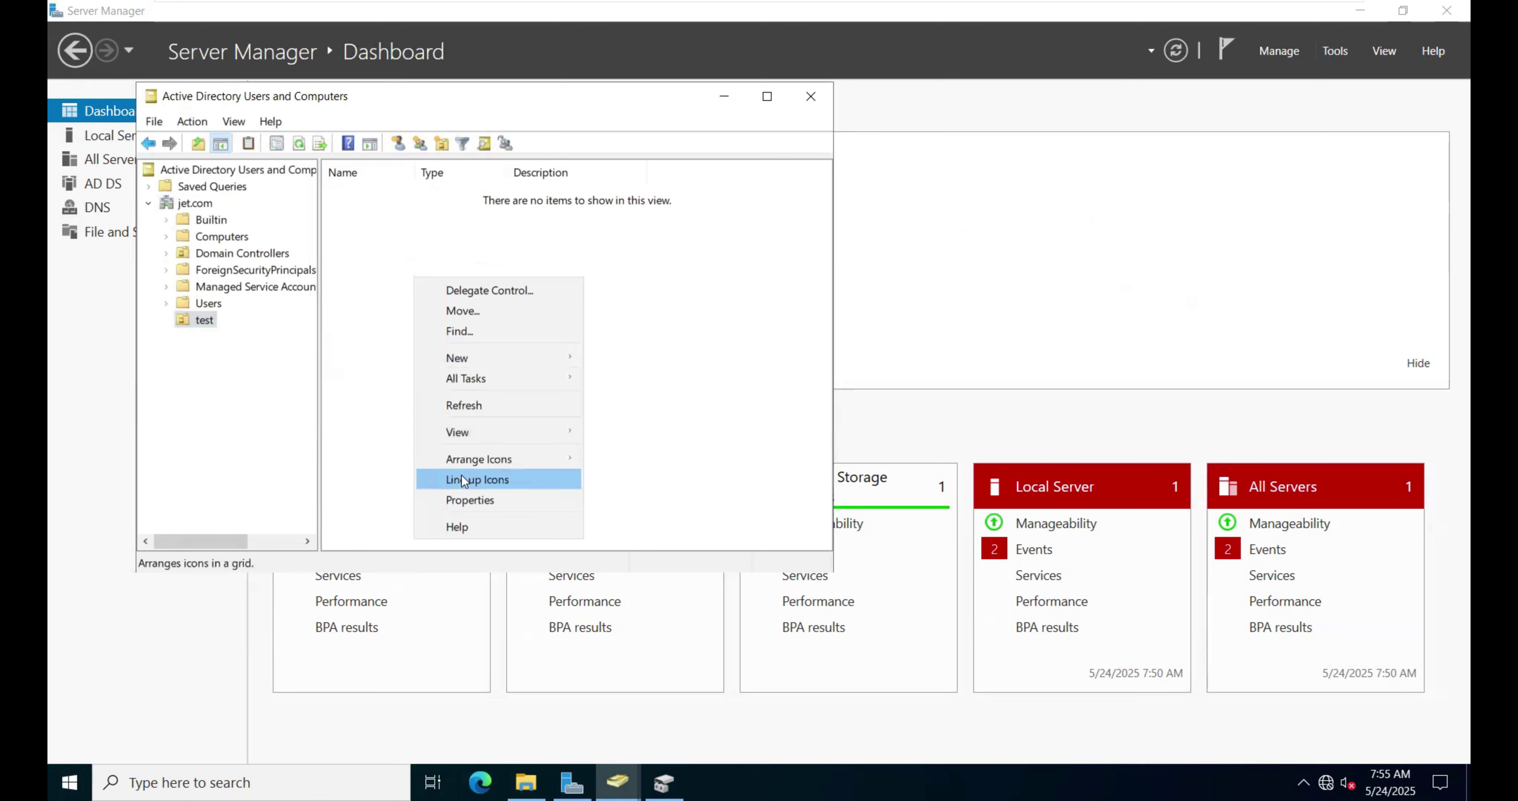
mouse_move(474, 359)
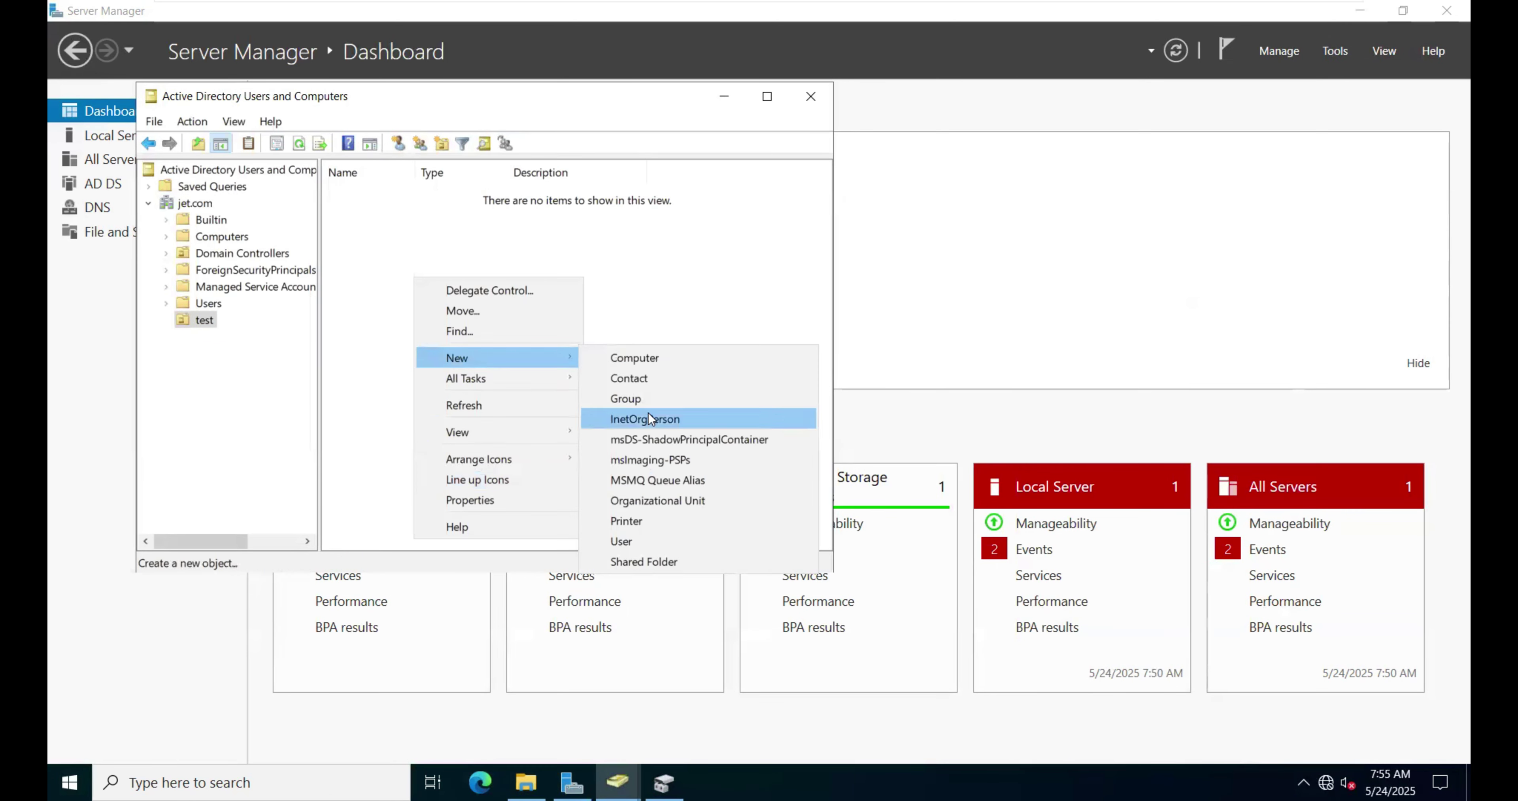
left_click(634, 399)
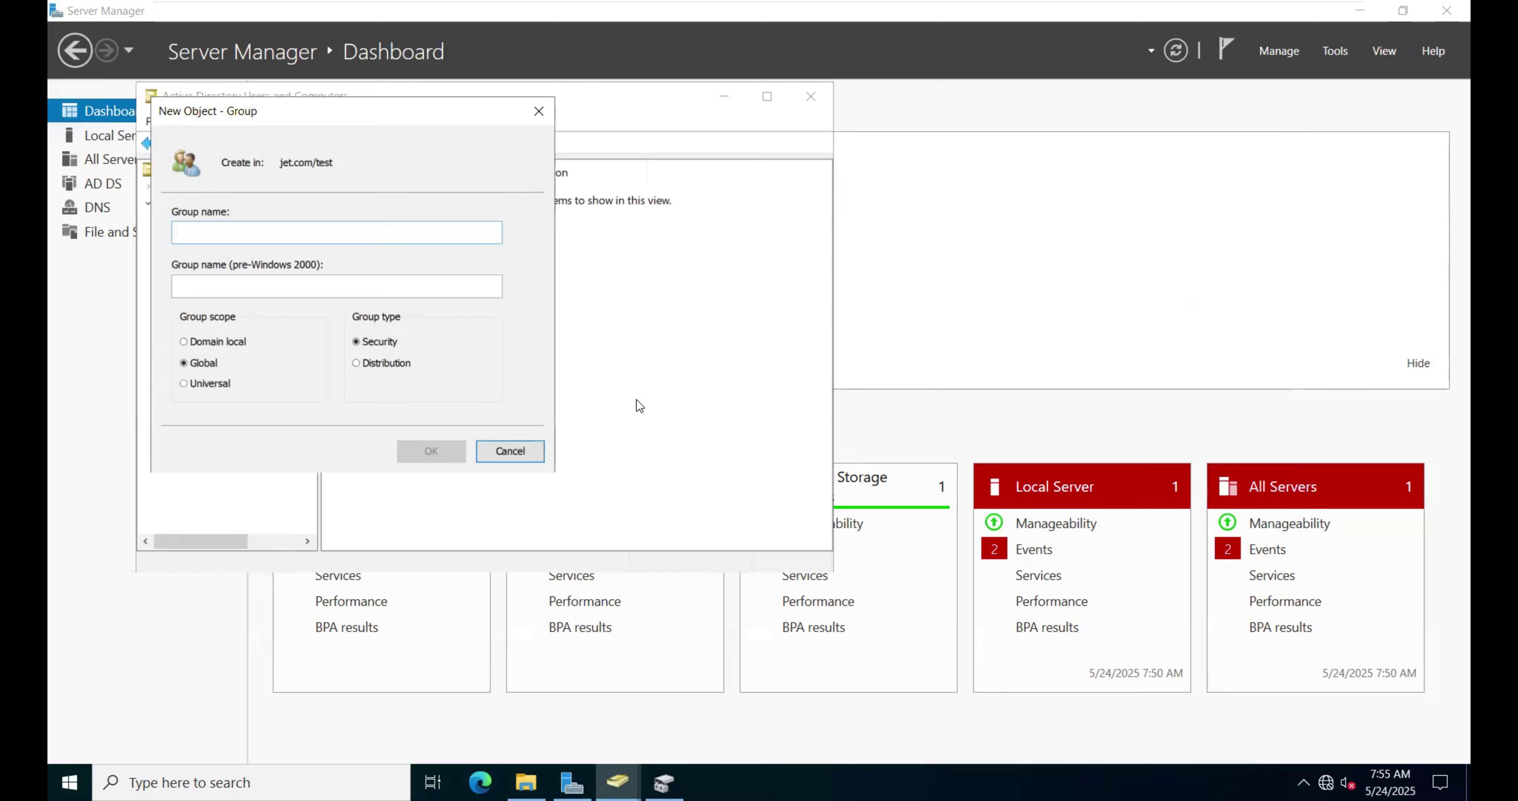
type("dem")
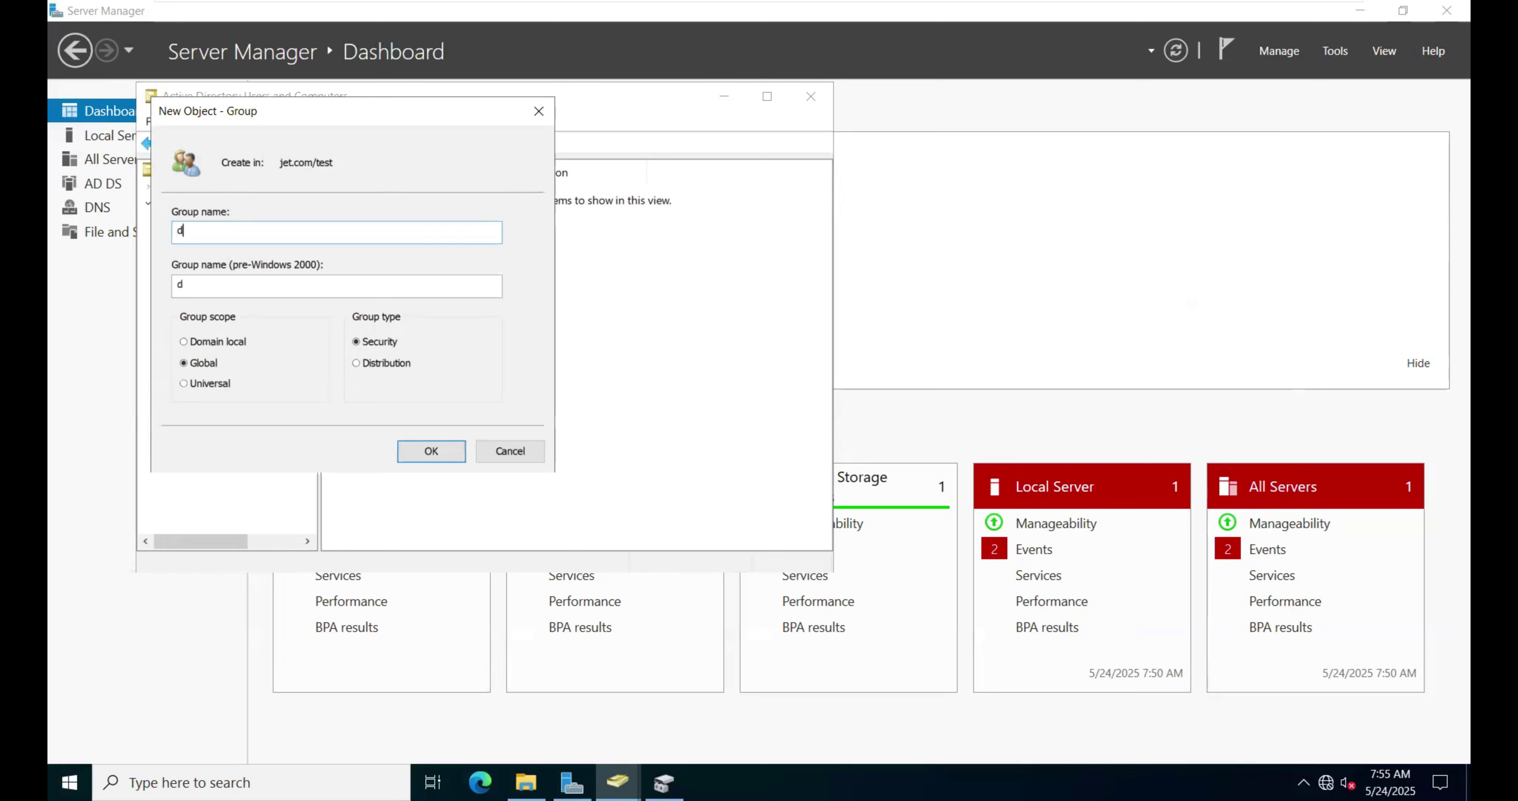
key("BackSpace")
key("BackSpace")
key("BackSpace")
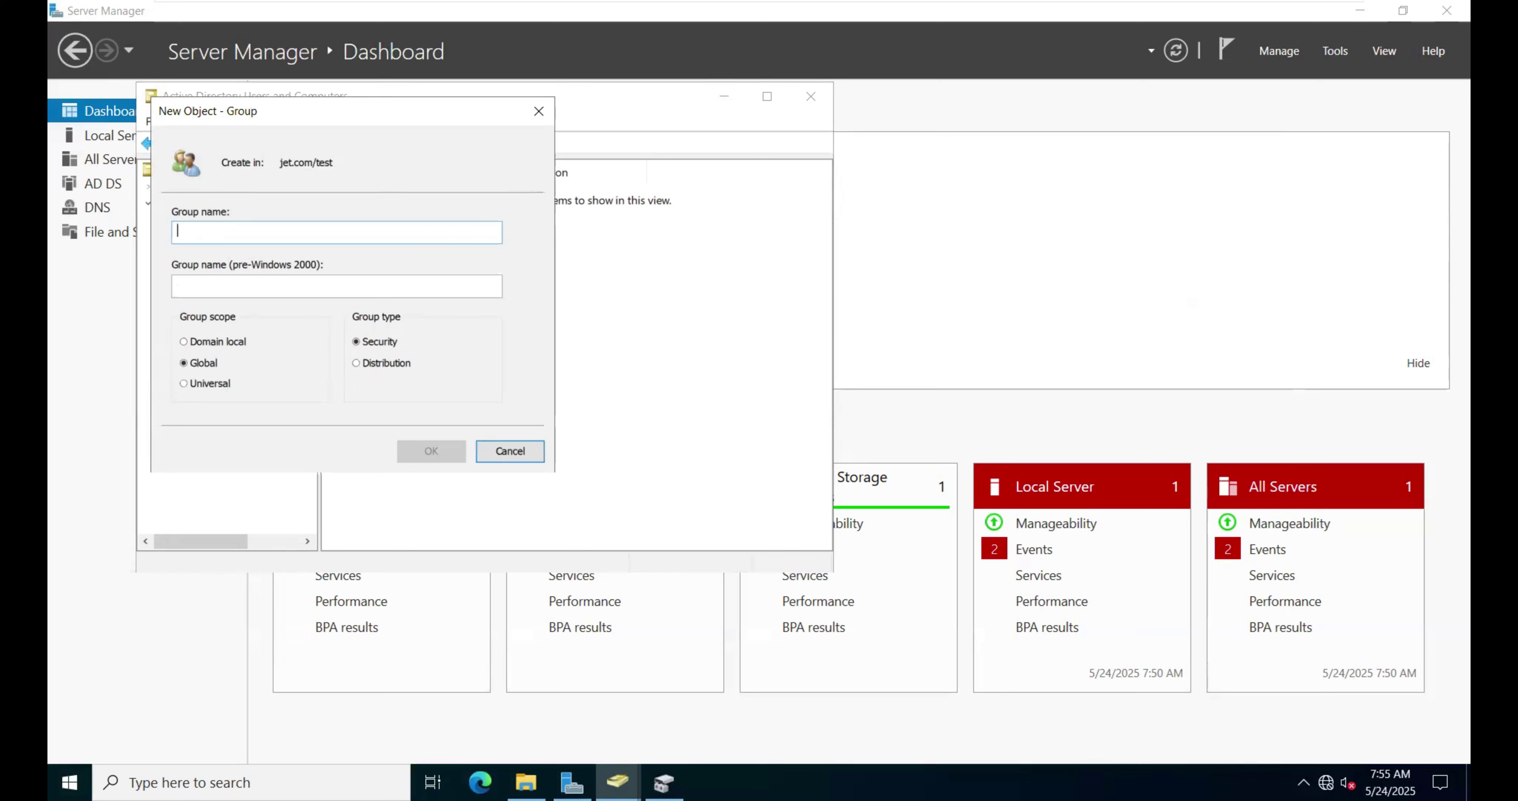
type("sales")
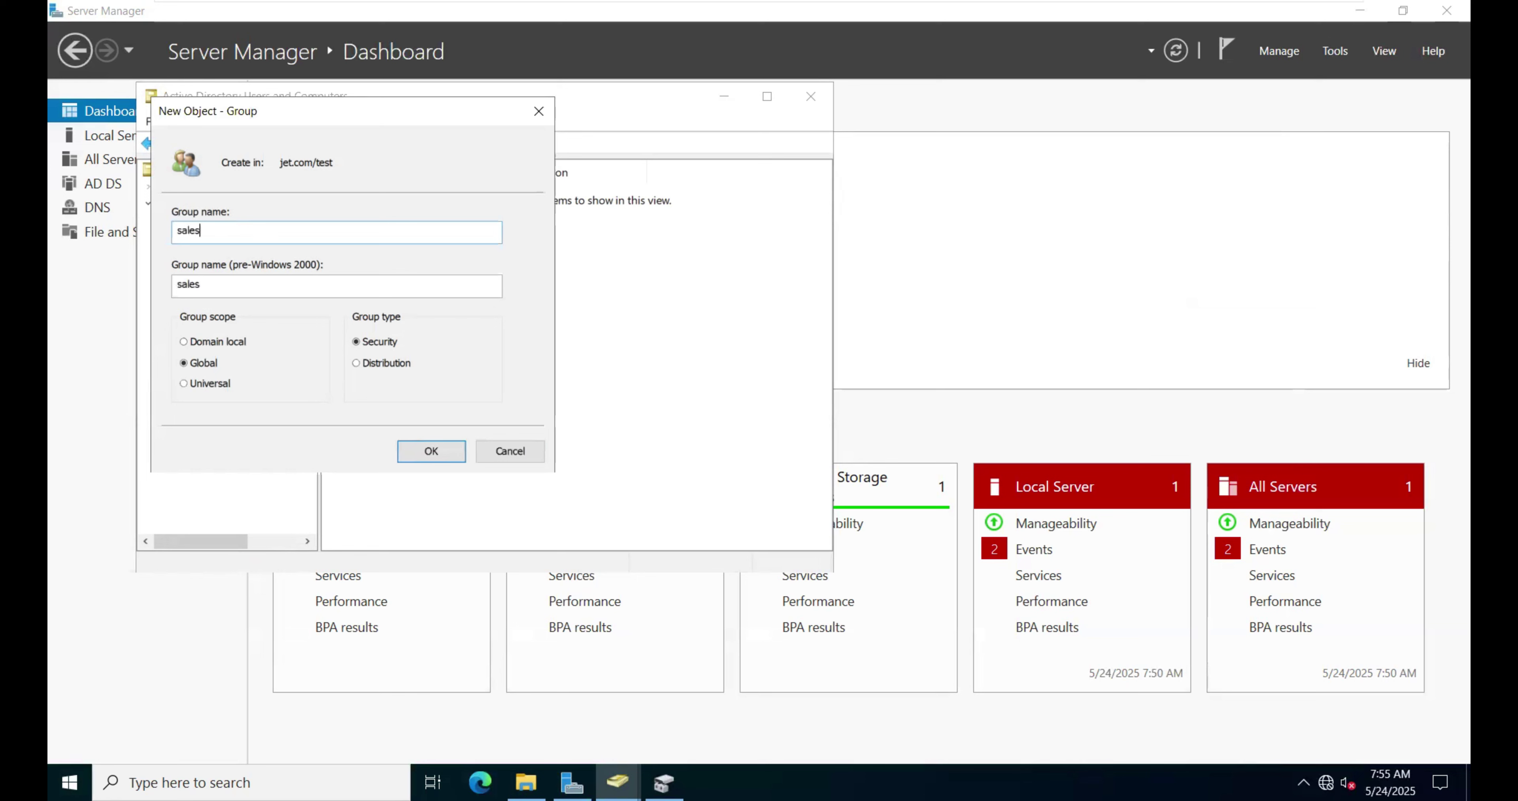
left_click(425, 457)
Step: Start a new user in the test OU with name and logon name 'suresh'
right_click(414, 300)
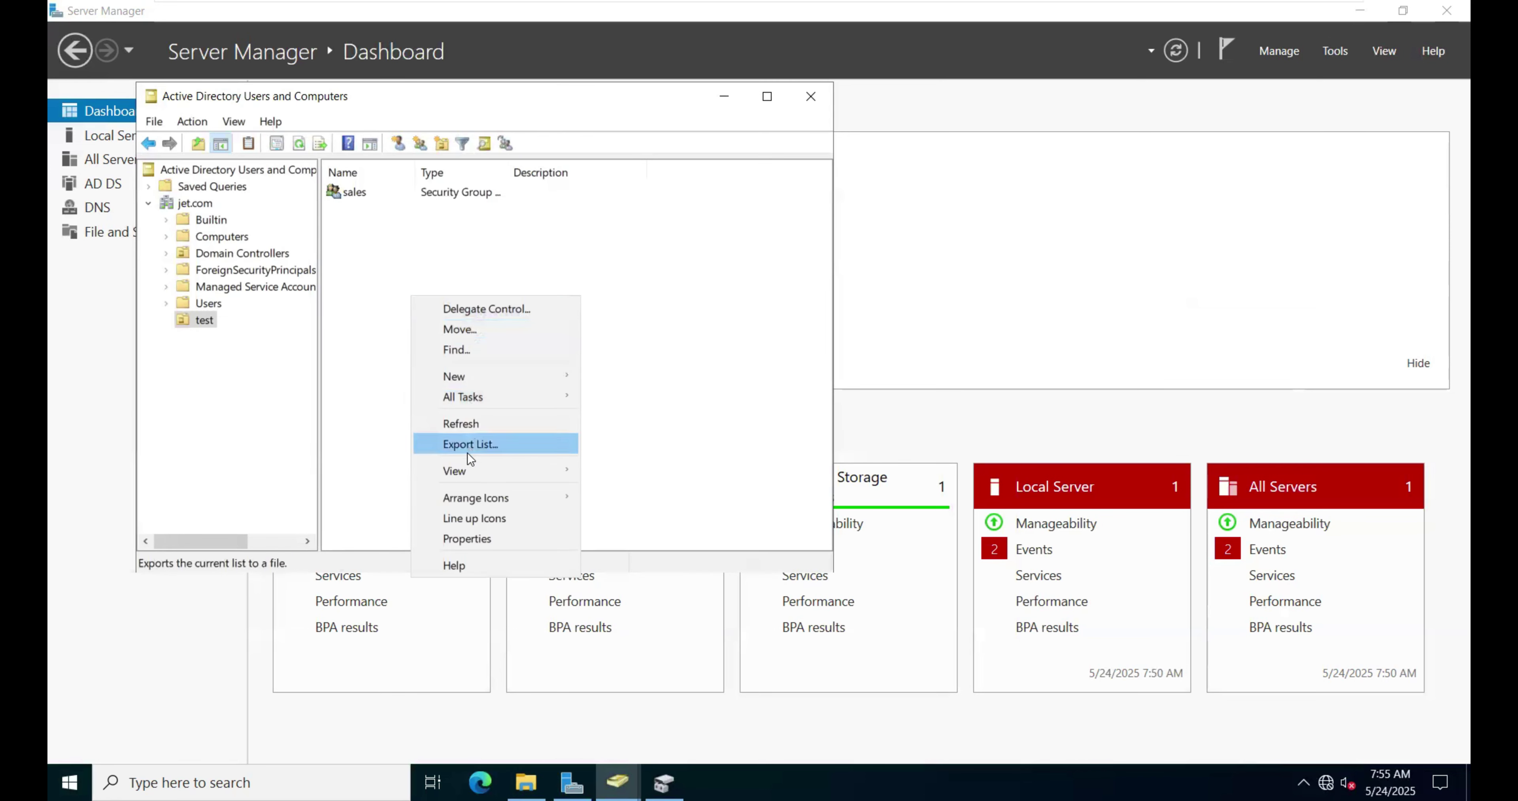
mouse_move(477, 479)
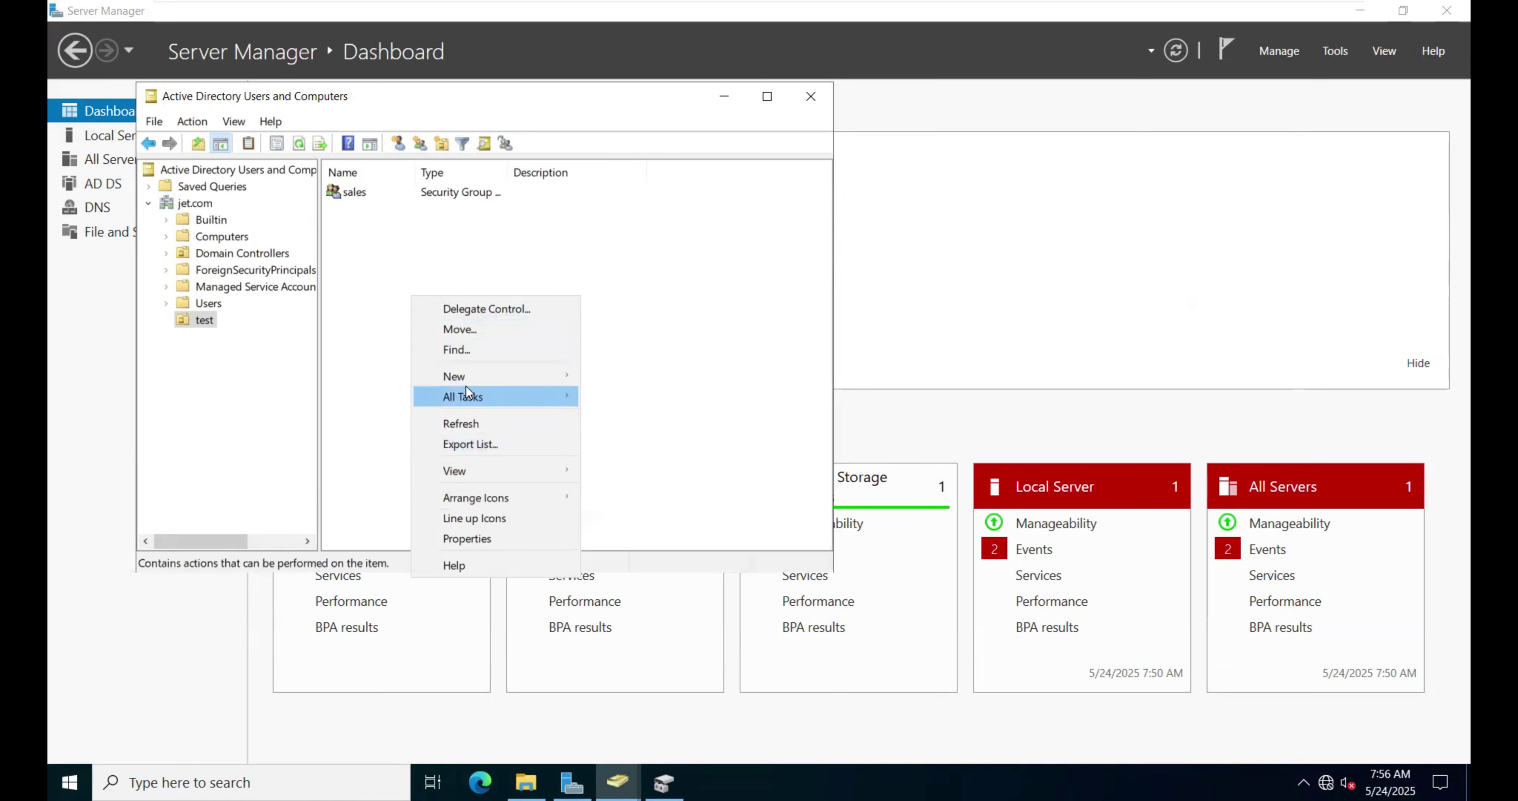
mouse_move(471, 378)
left_click(632, 559)
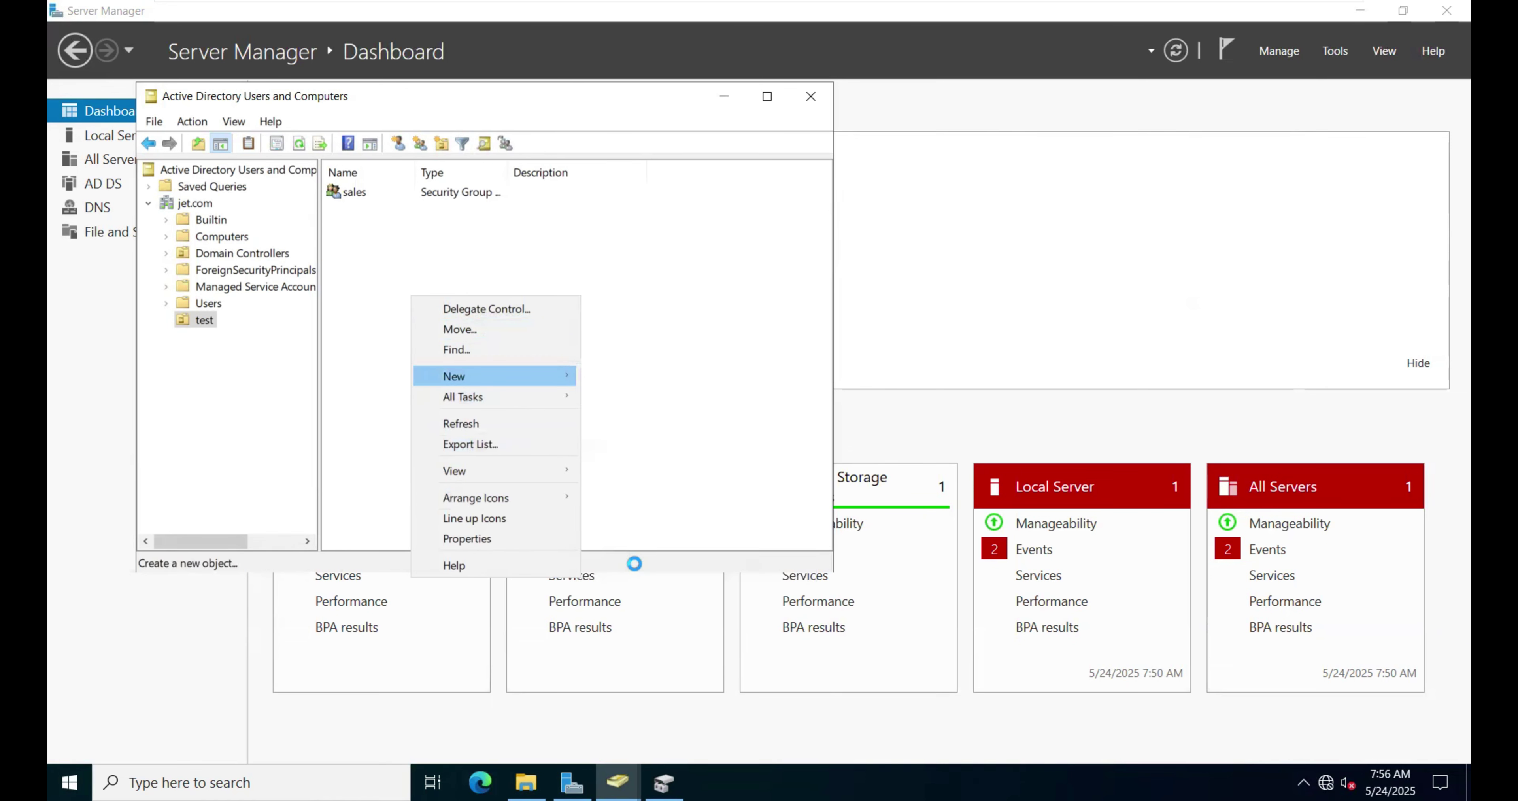
type("suresh")
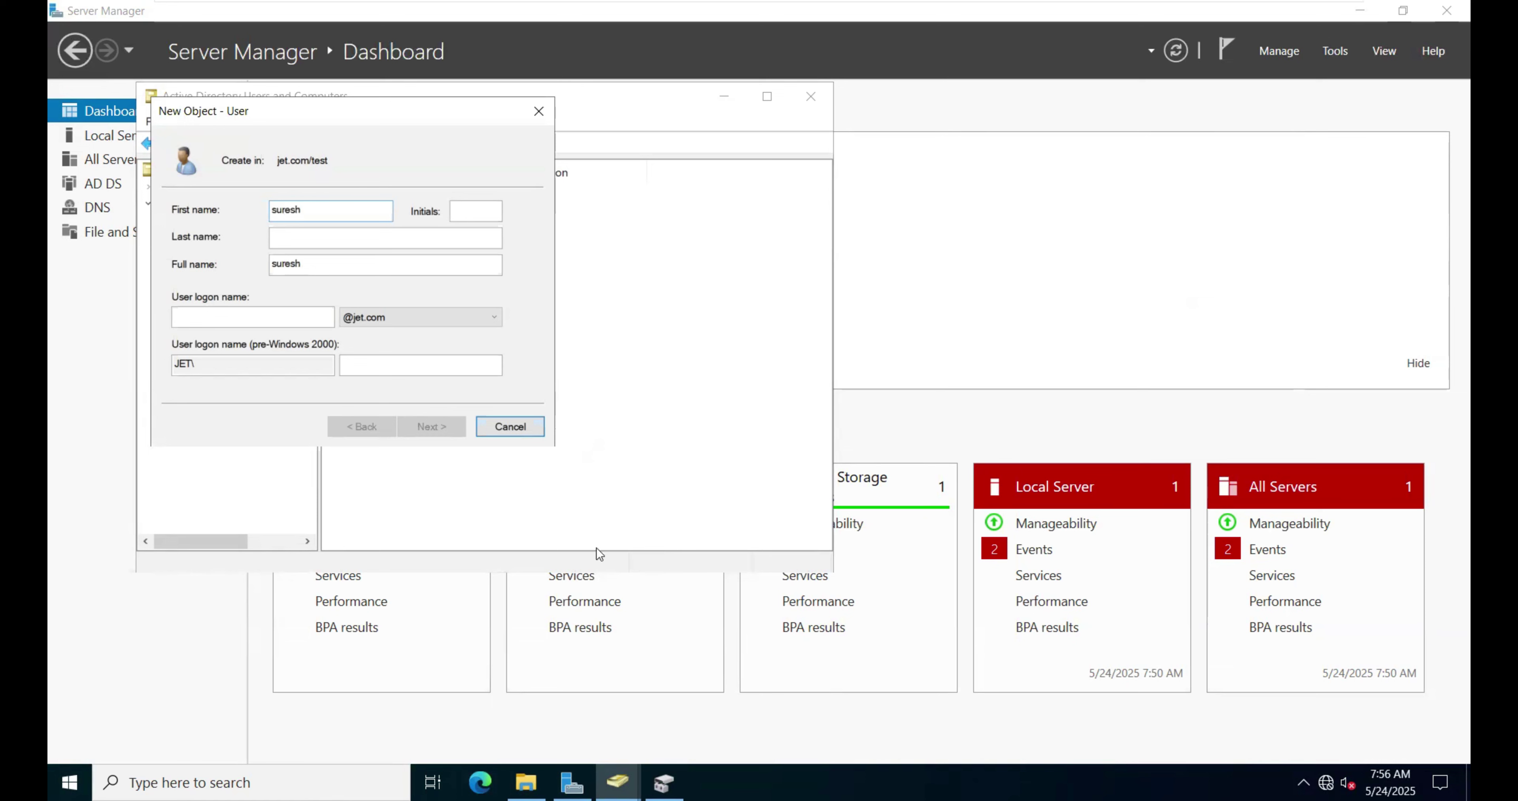
left_click(287, 321)
type("sures")
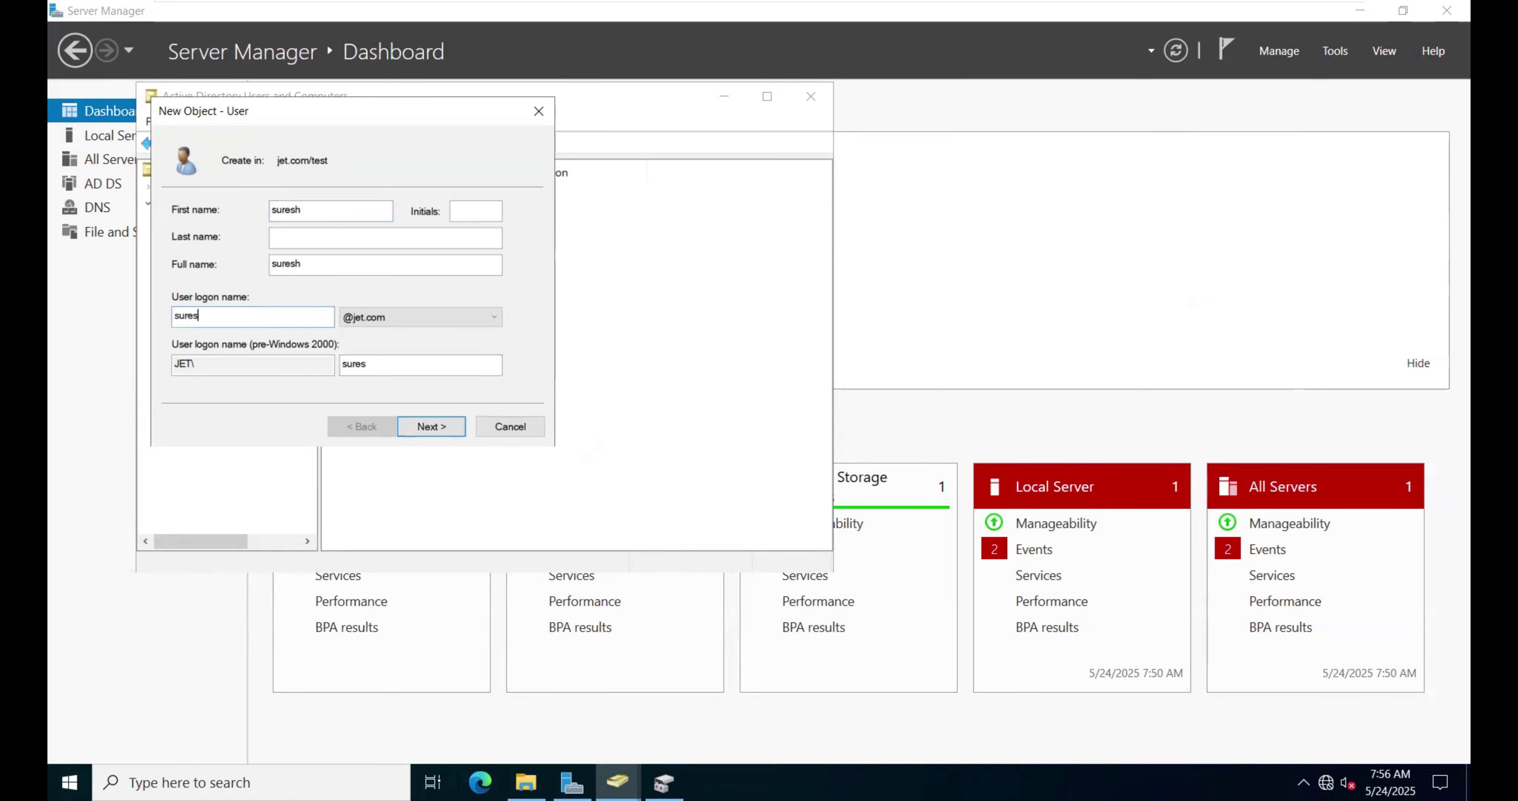
type("h")
left_click(427, 433)
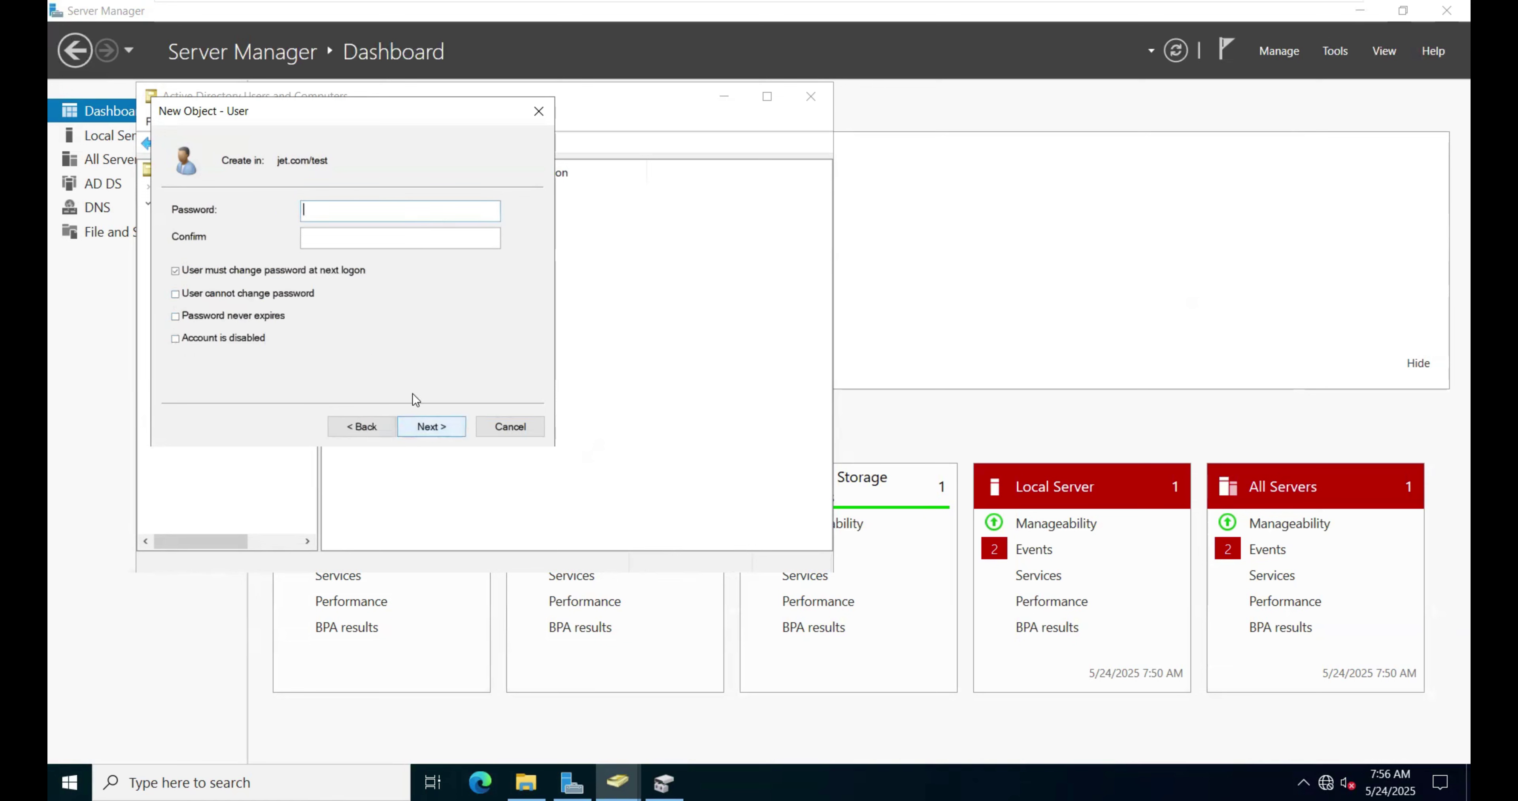
Step: Set suresh's password, untick 'must change at next logon', tick 'cannot change password', and finish
left_click(324, 219)
type("P@ssw0r")
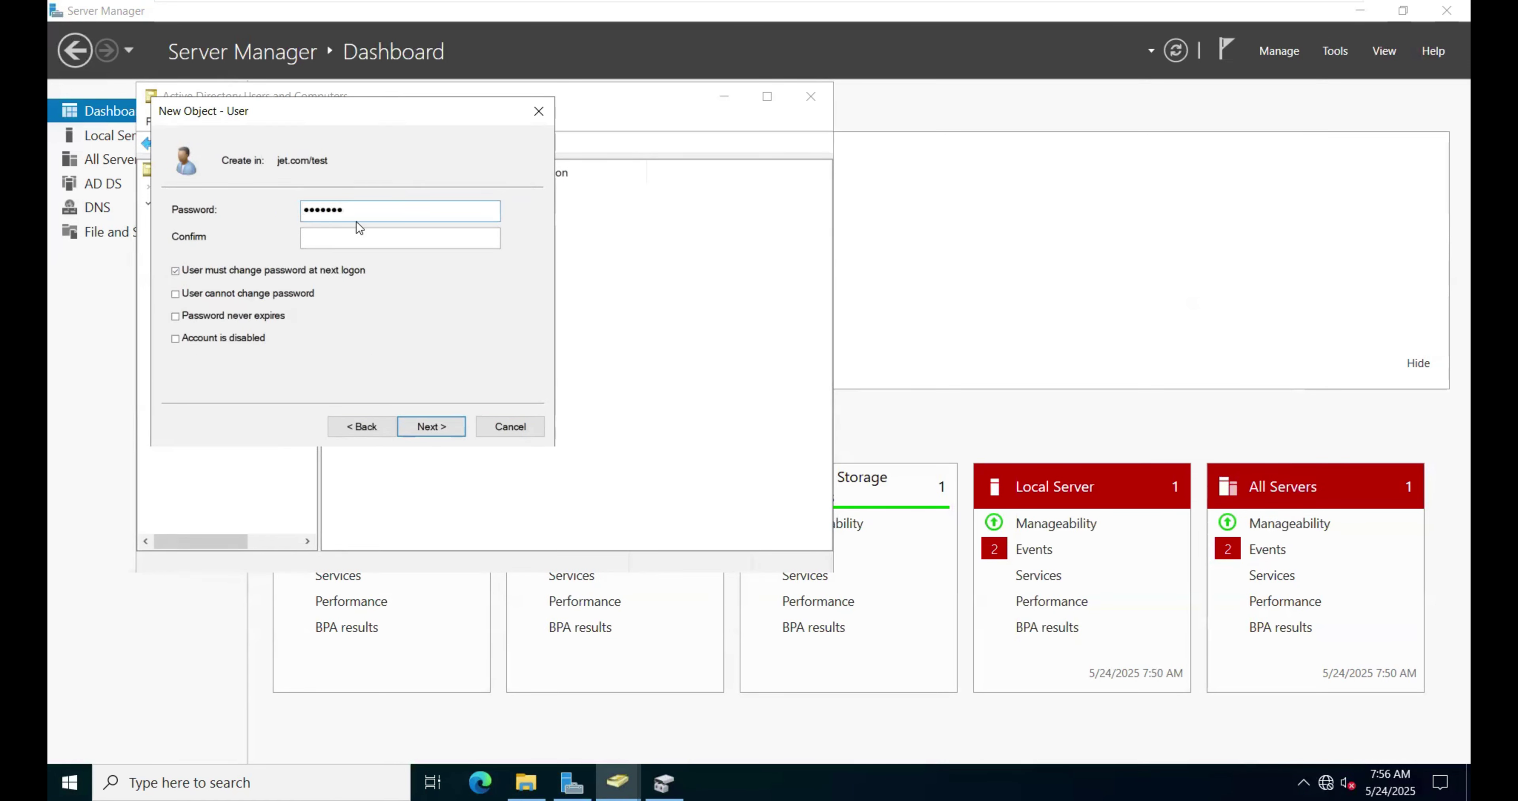
left_click(343, 238)
type("P@ssw0r")
left_click(248, 272)
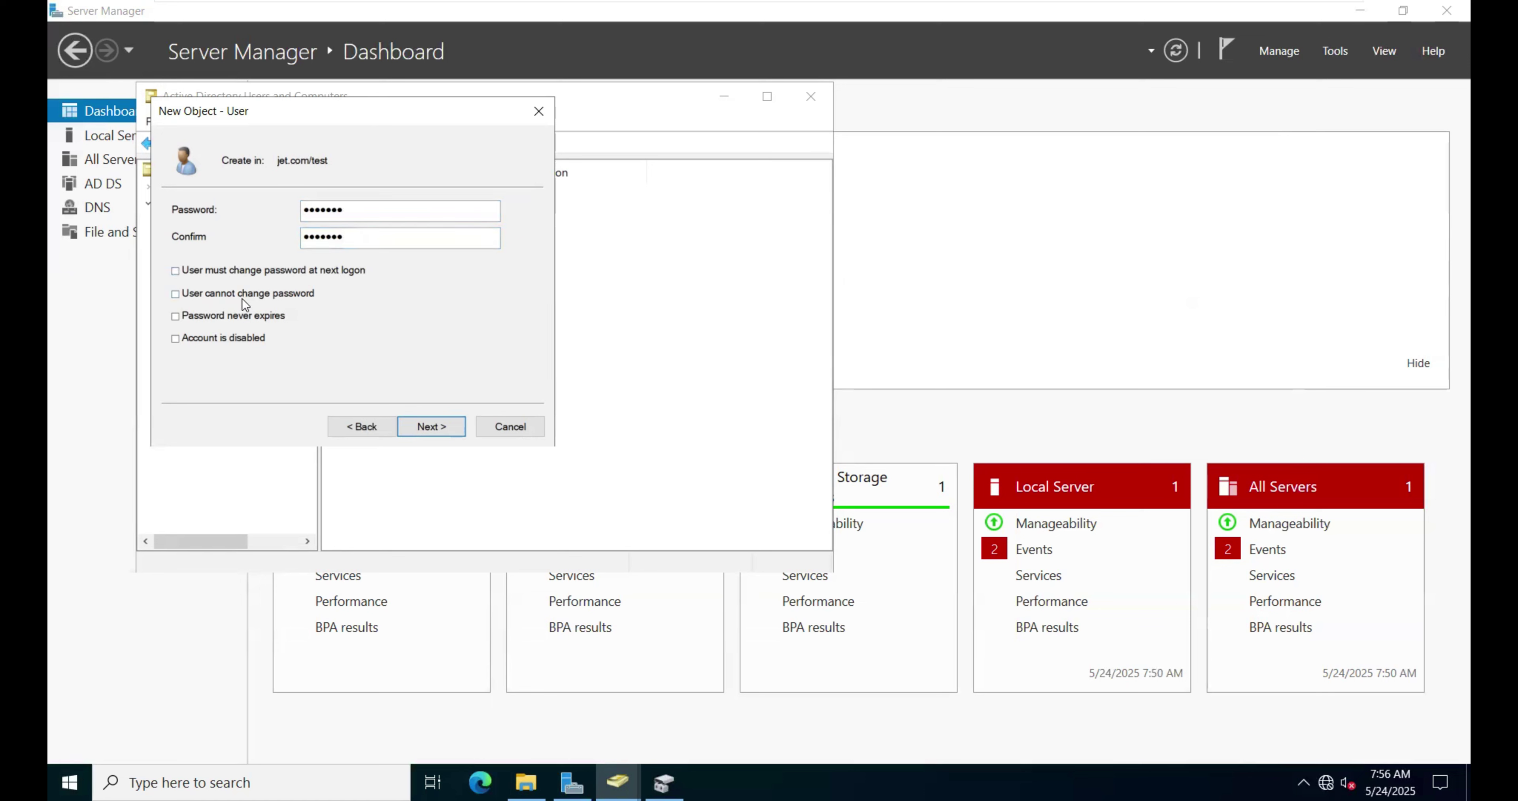
left_click(443, 430)
left_click(437, 428)
Step: Start another new user in the test OU with name and logon name 'rahul'
right_click(400, 293)
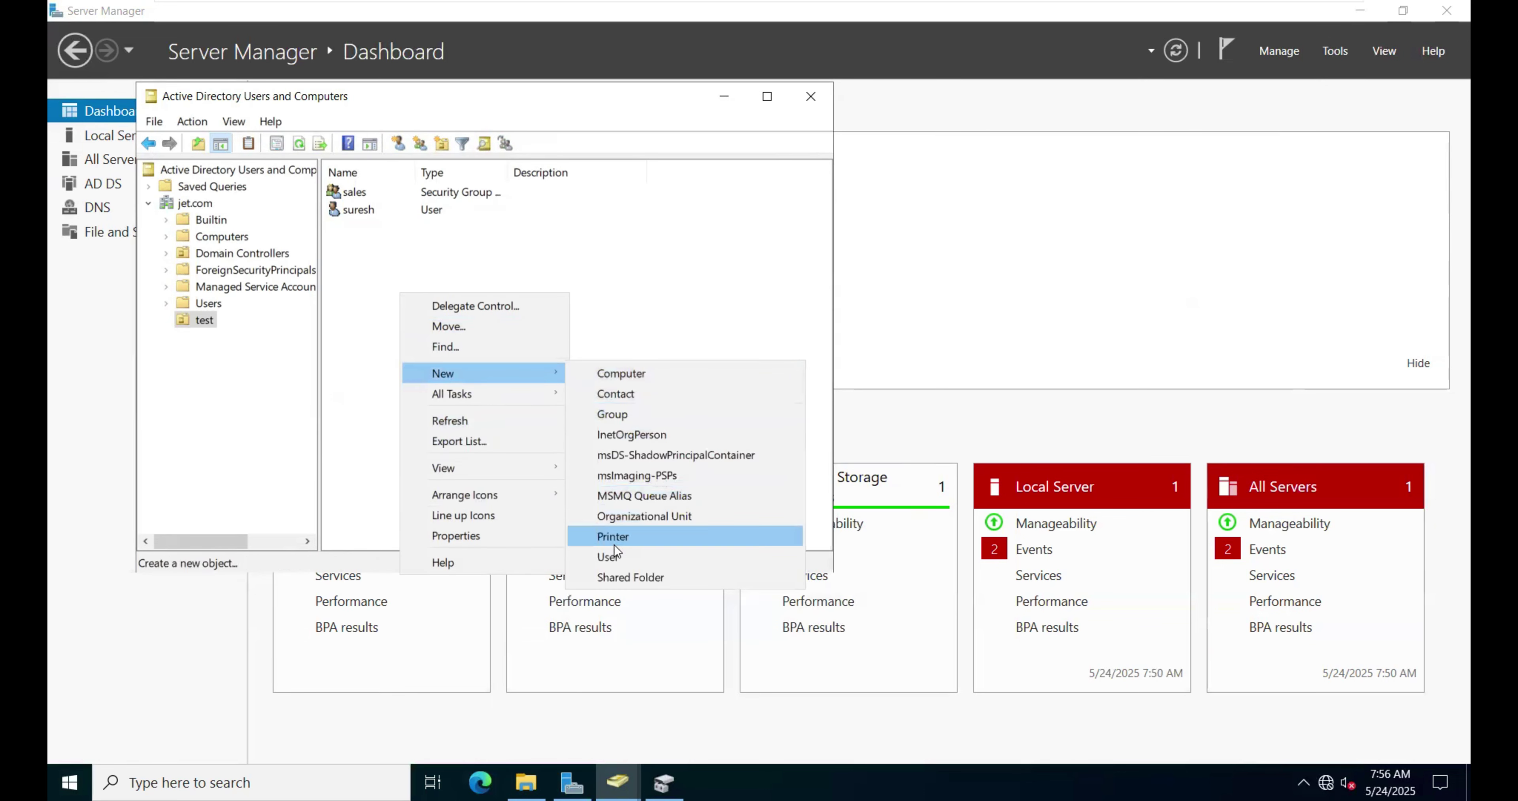
left_click(613, 556)
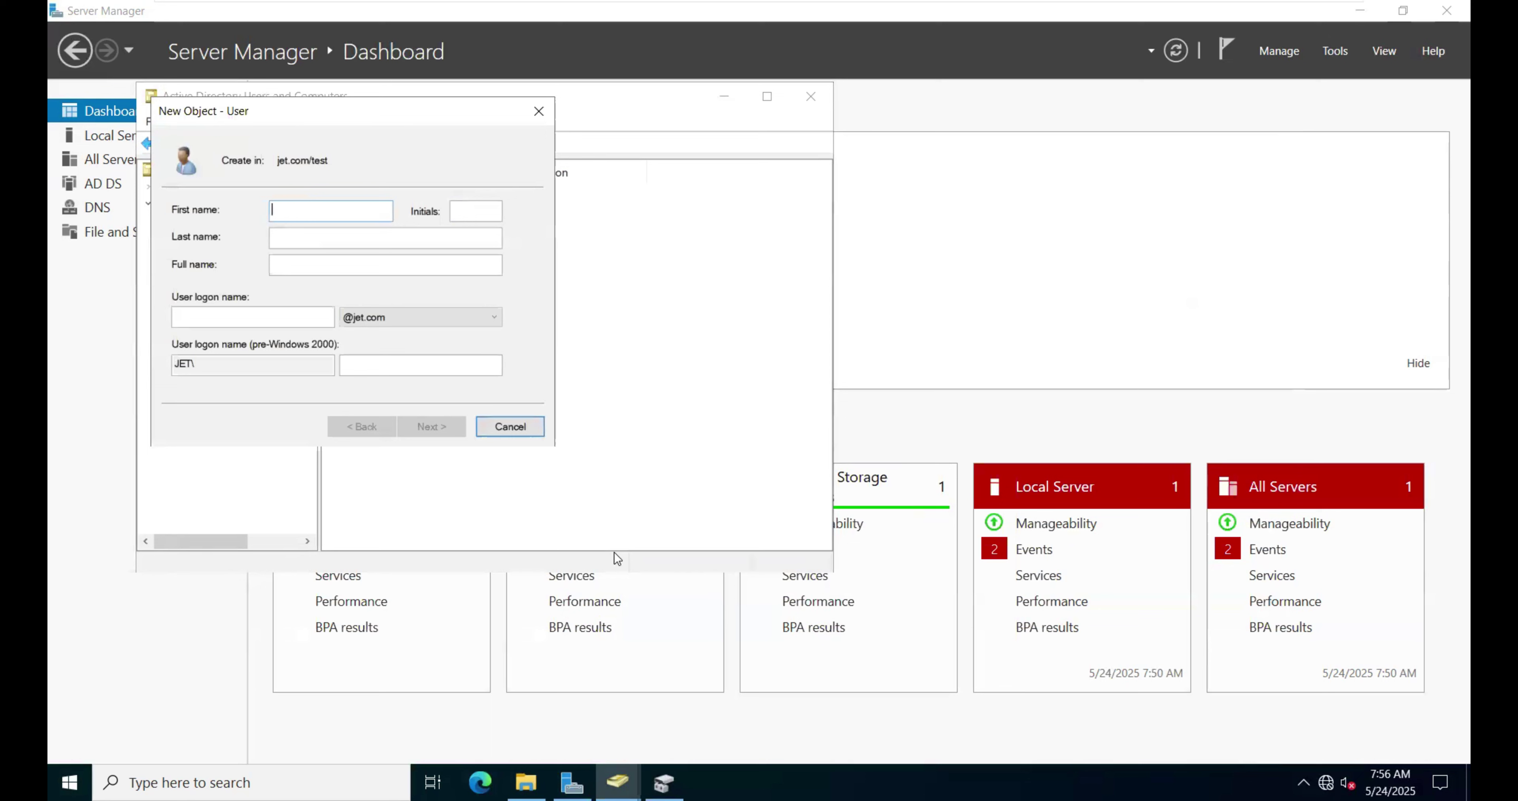
type("rahul")
left_click(236, 317)
type("r")
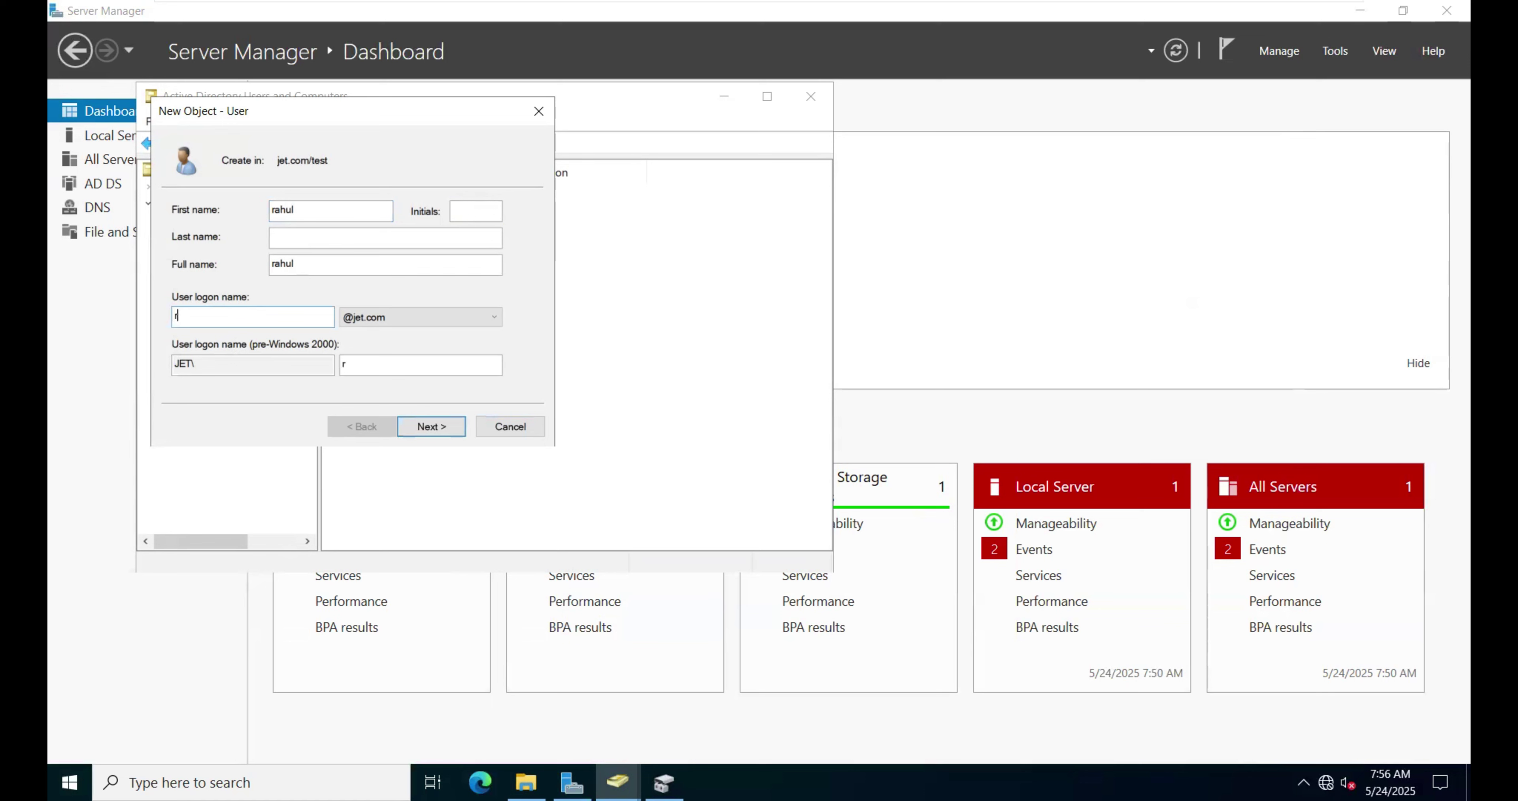
type("ahul")
left_click(443, 429)
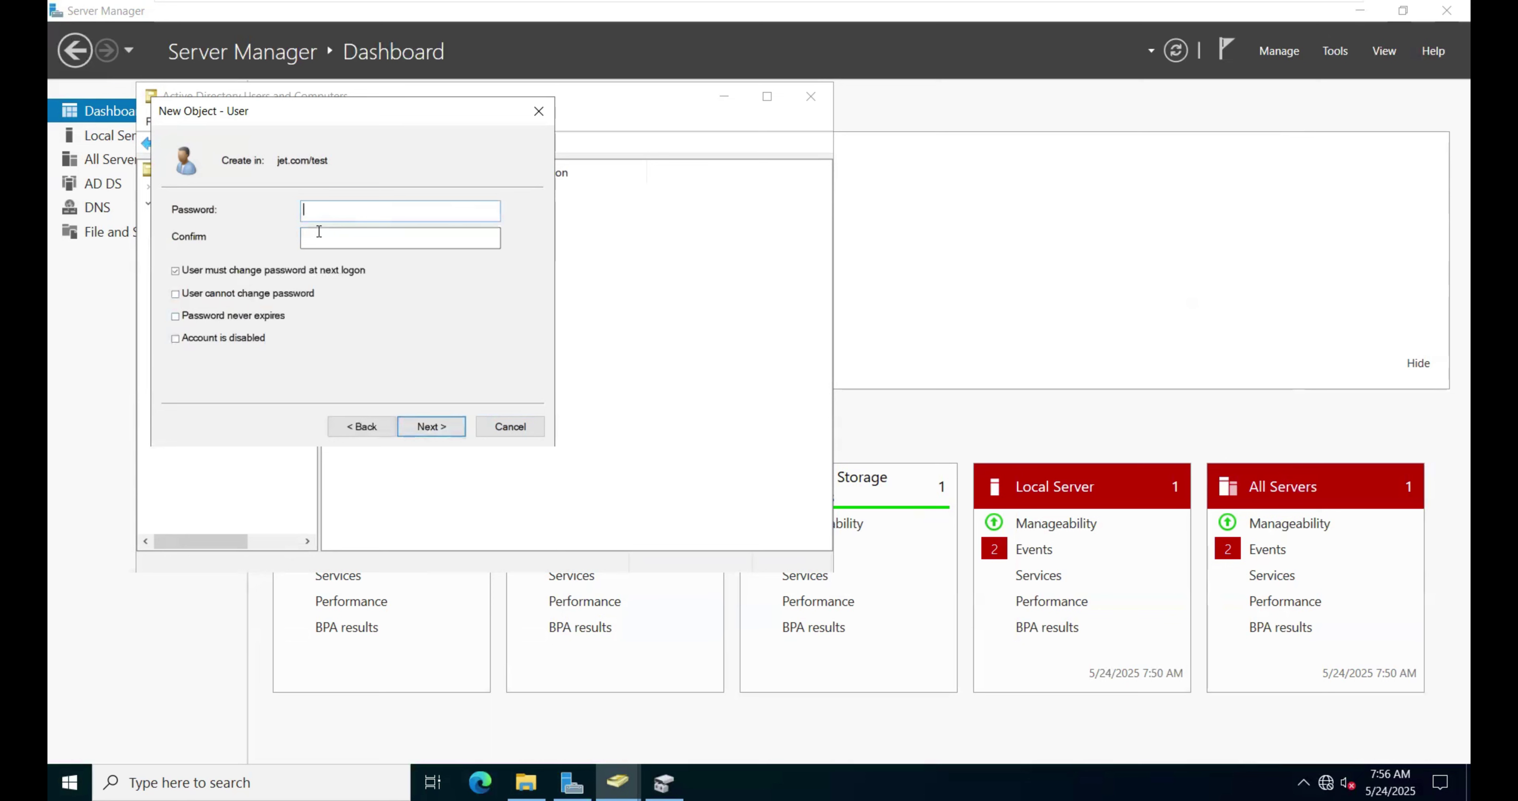
Step: Set rahul's password, untick 'must change at next logon', tick 'cannot change password', and finish
type("•••••••")
key("Tab")
type("•••••••")
left_click(270, 268)
left_click(266, 294)
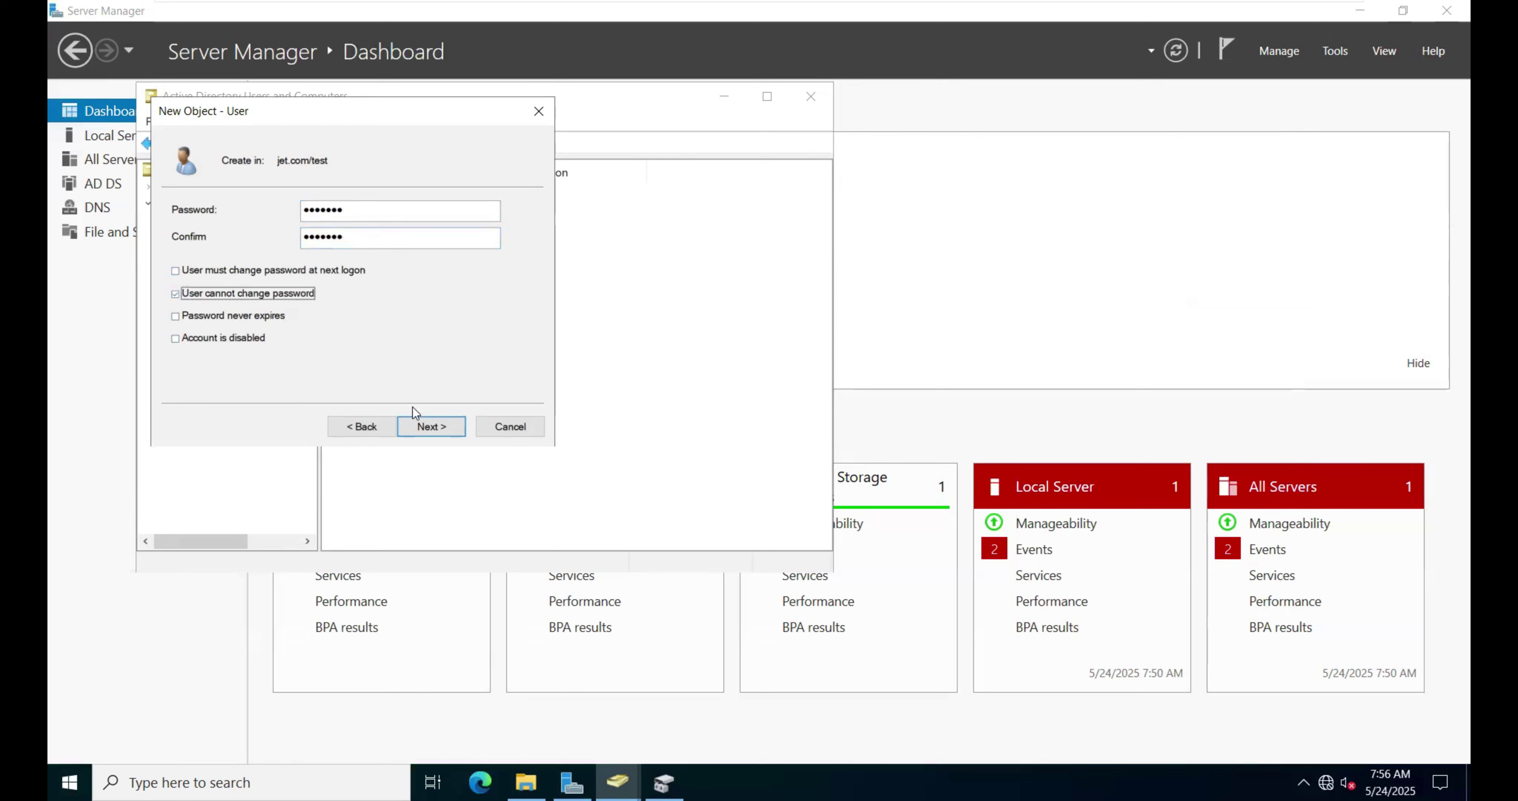
left_click(443, 428)
left_click(443, 428)
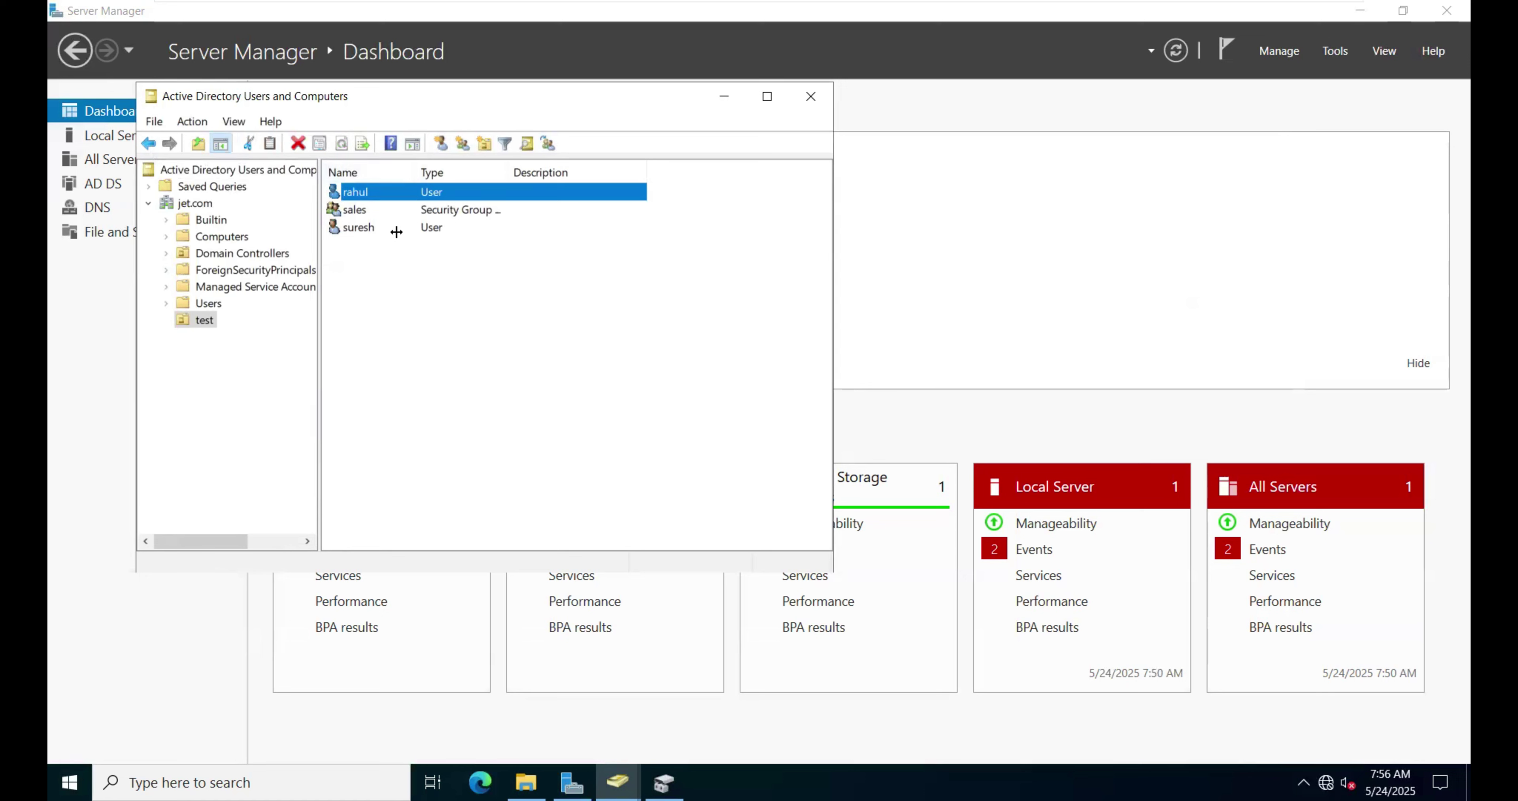
Step: Add user suresh to the sales group
right_click(365, 227)
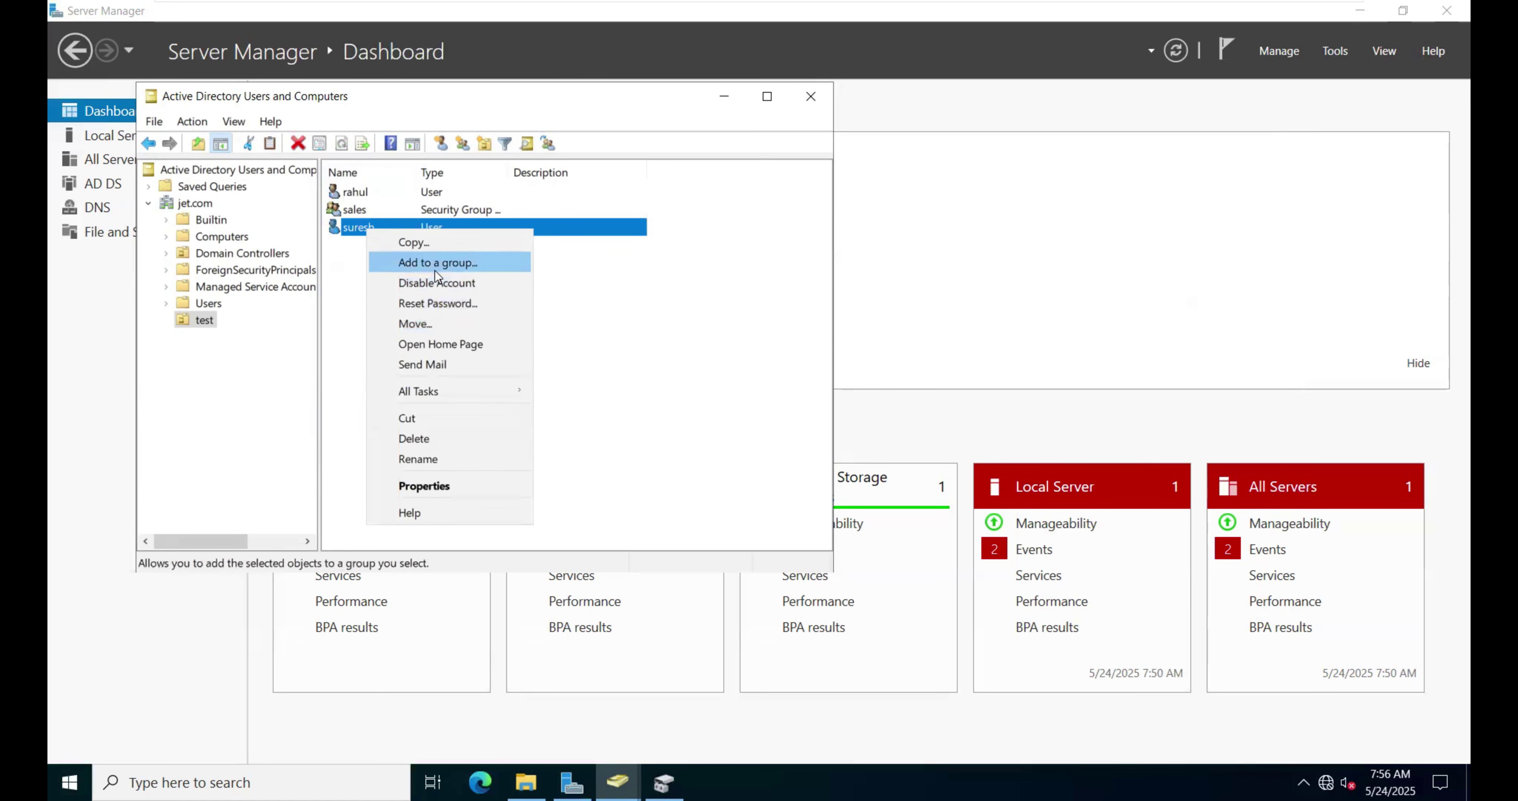
left_click(448, 272)
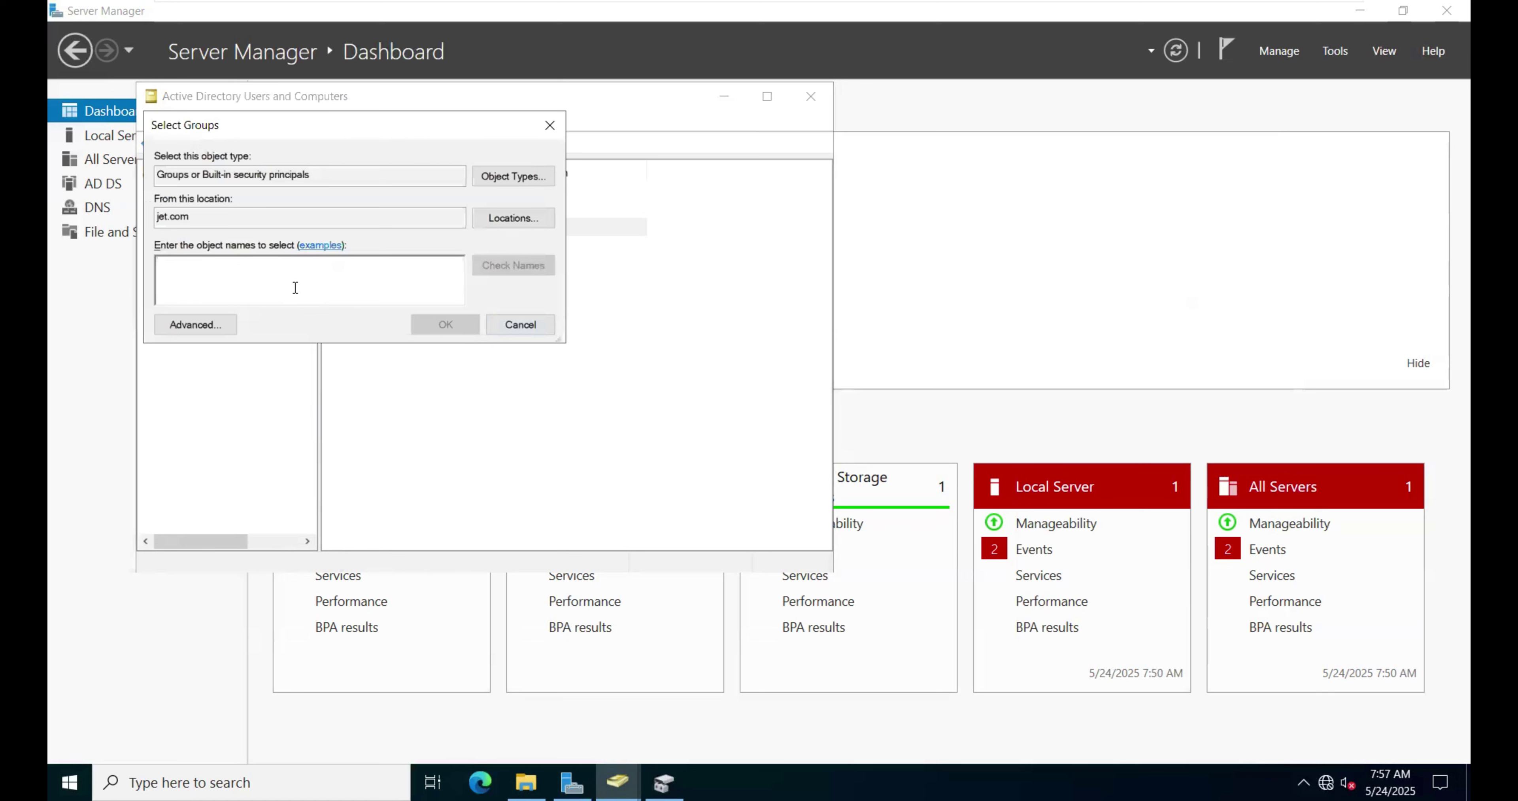
type("sales")
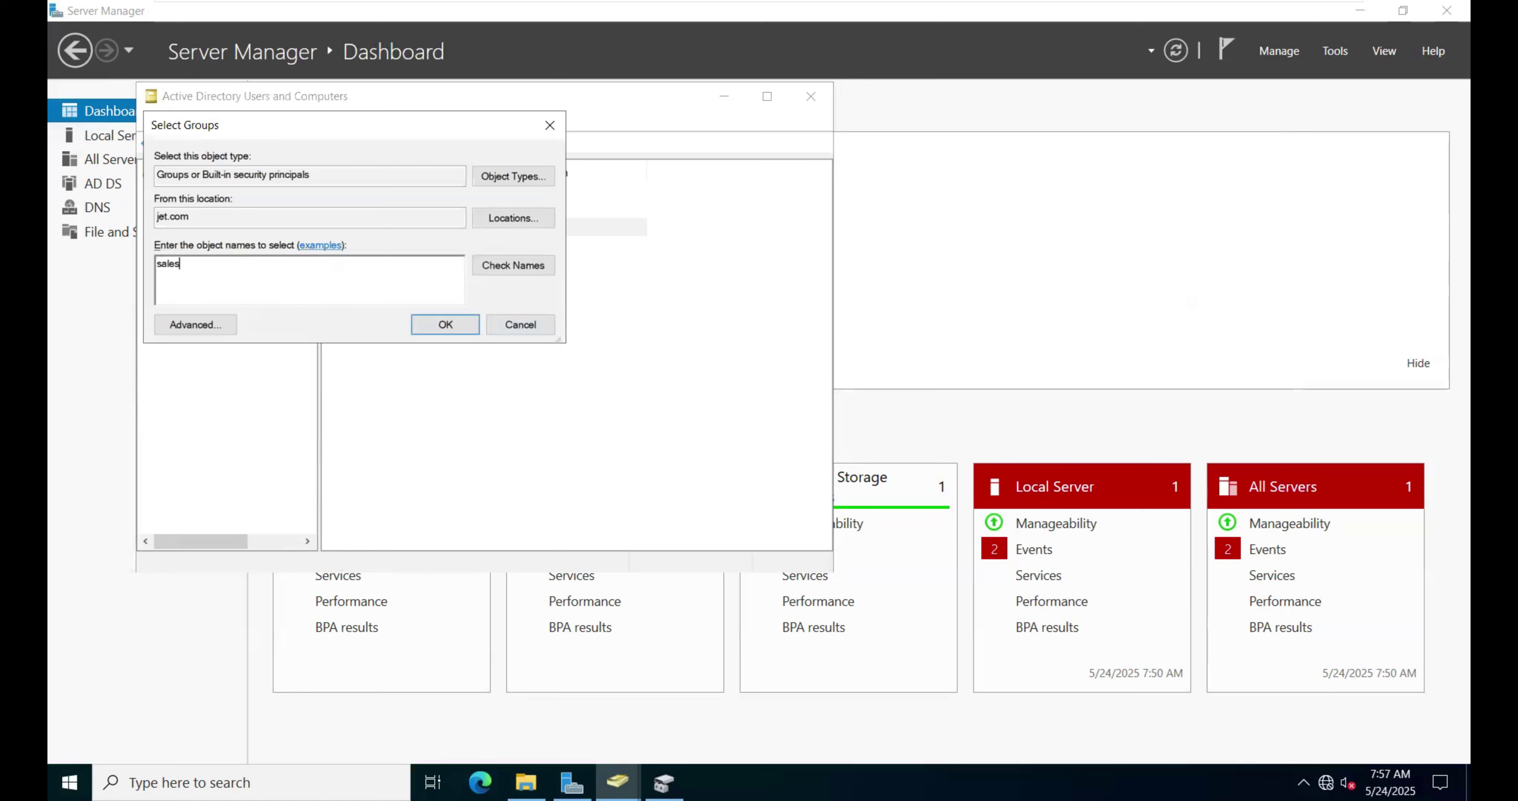
left_click(523, 269)
left_click(426, 327)
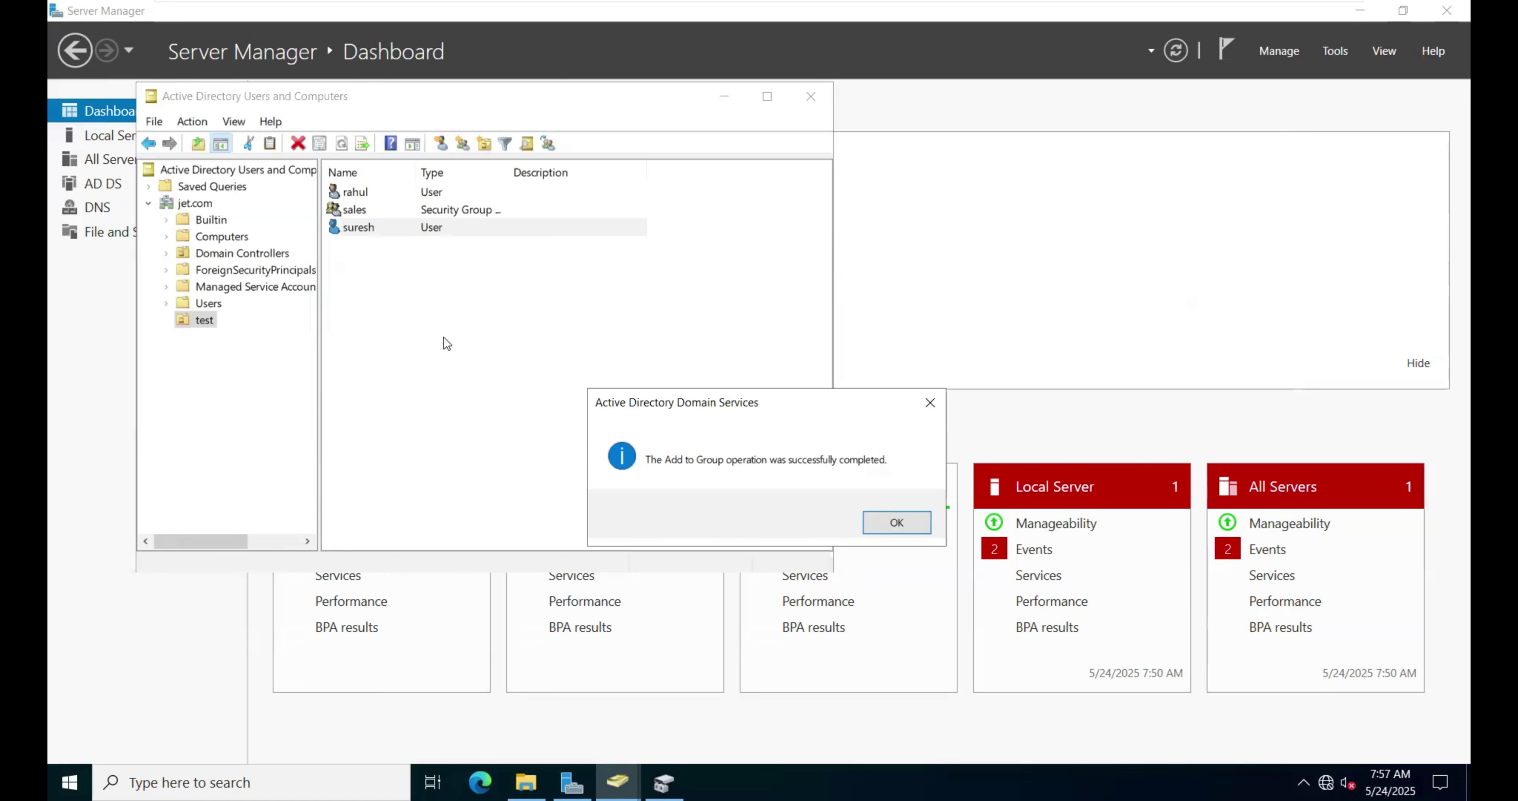
left_click(896, 523)
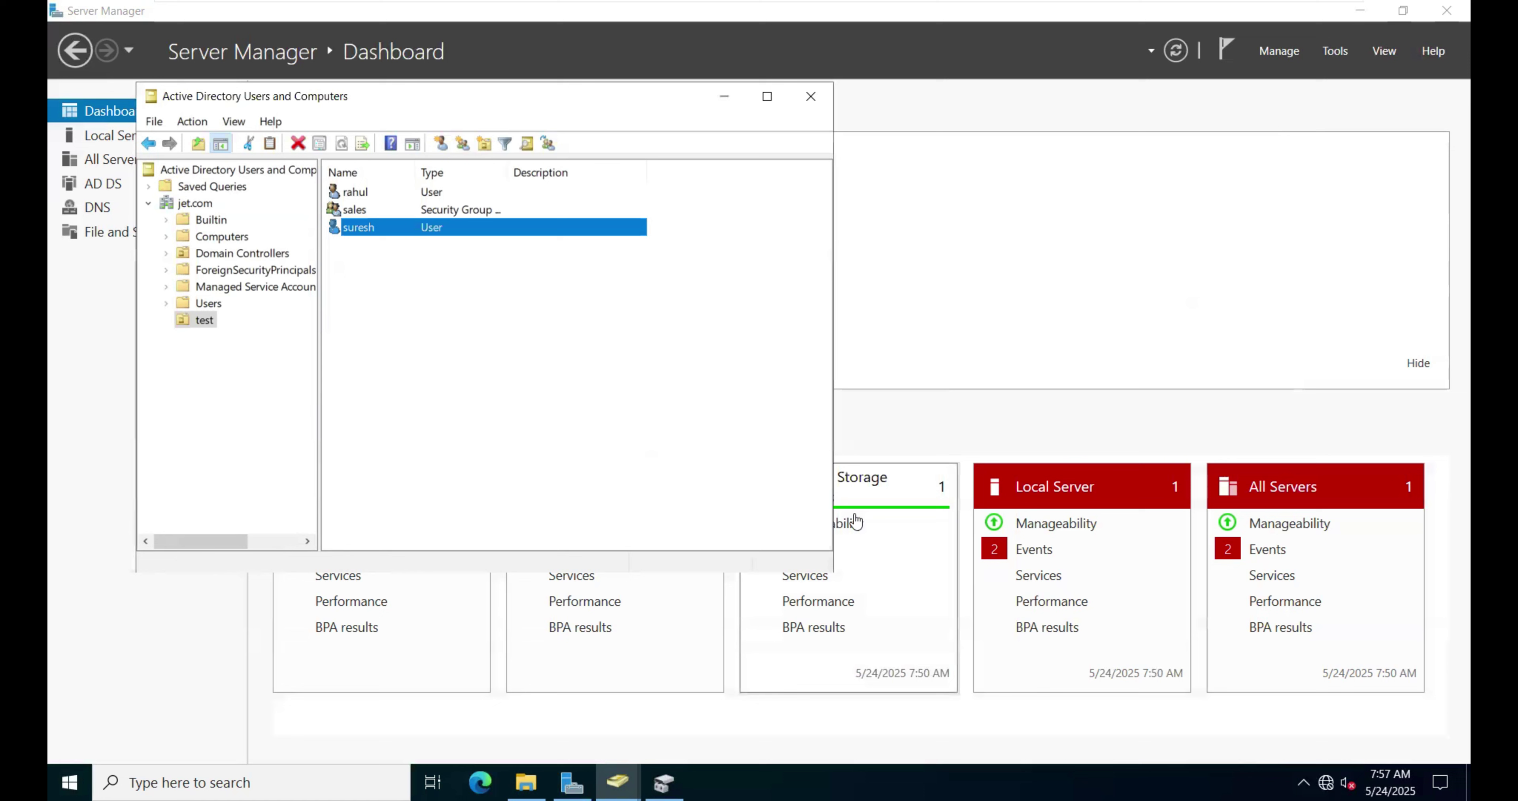
Step: Add rahul to the sales group as well, then switch to the Windows 10 virtual machine
right_click(346, 193)
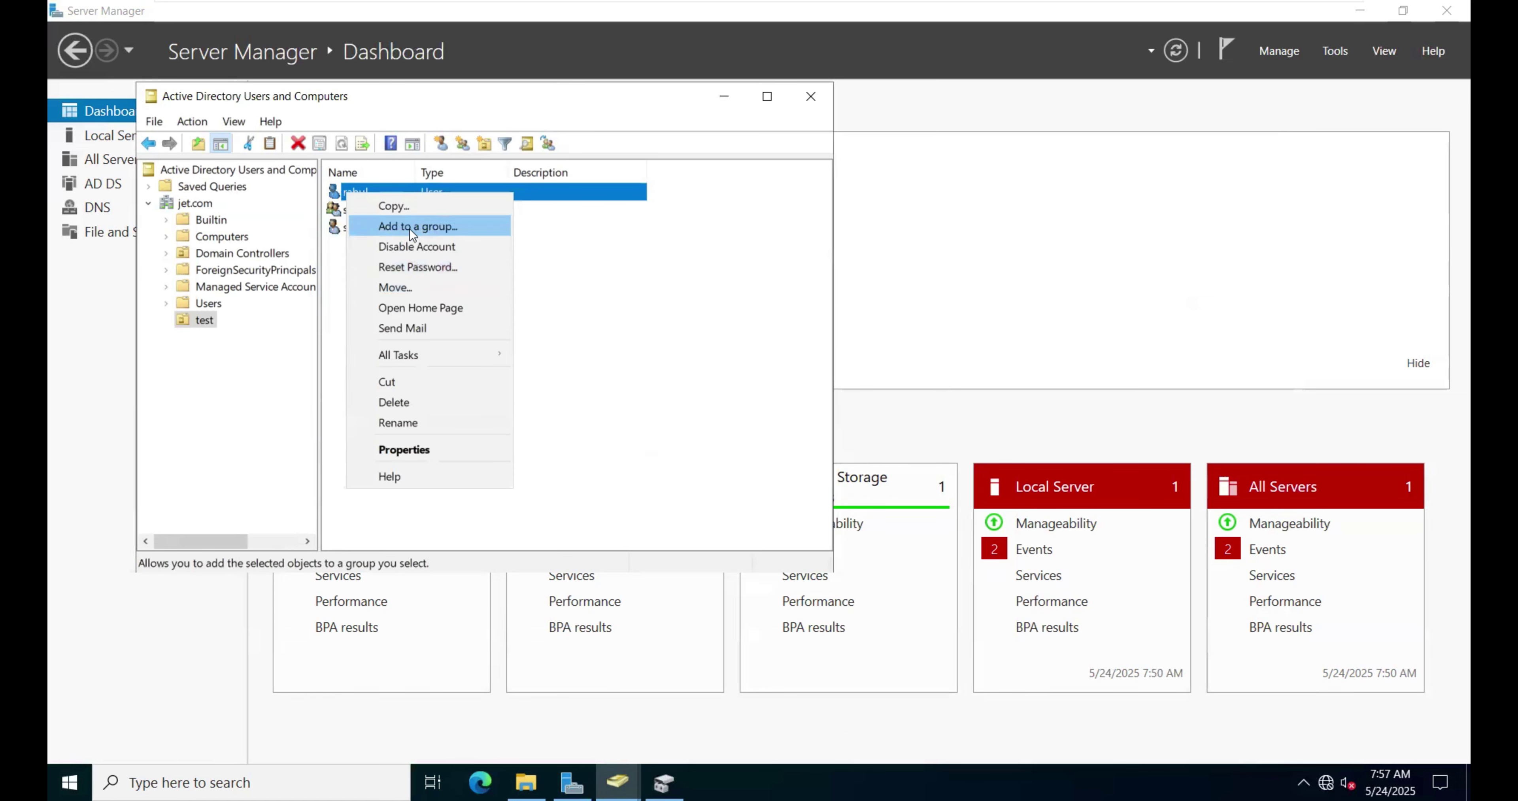
left_click(410, 228)
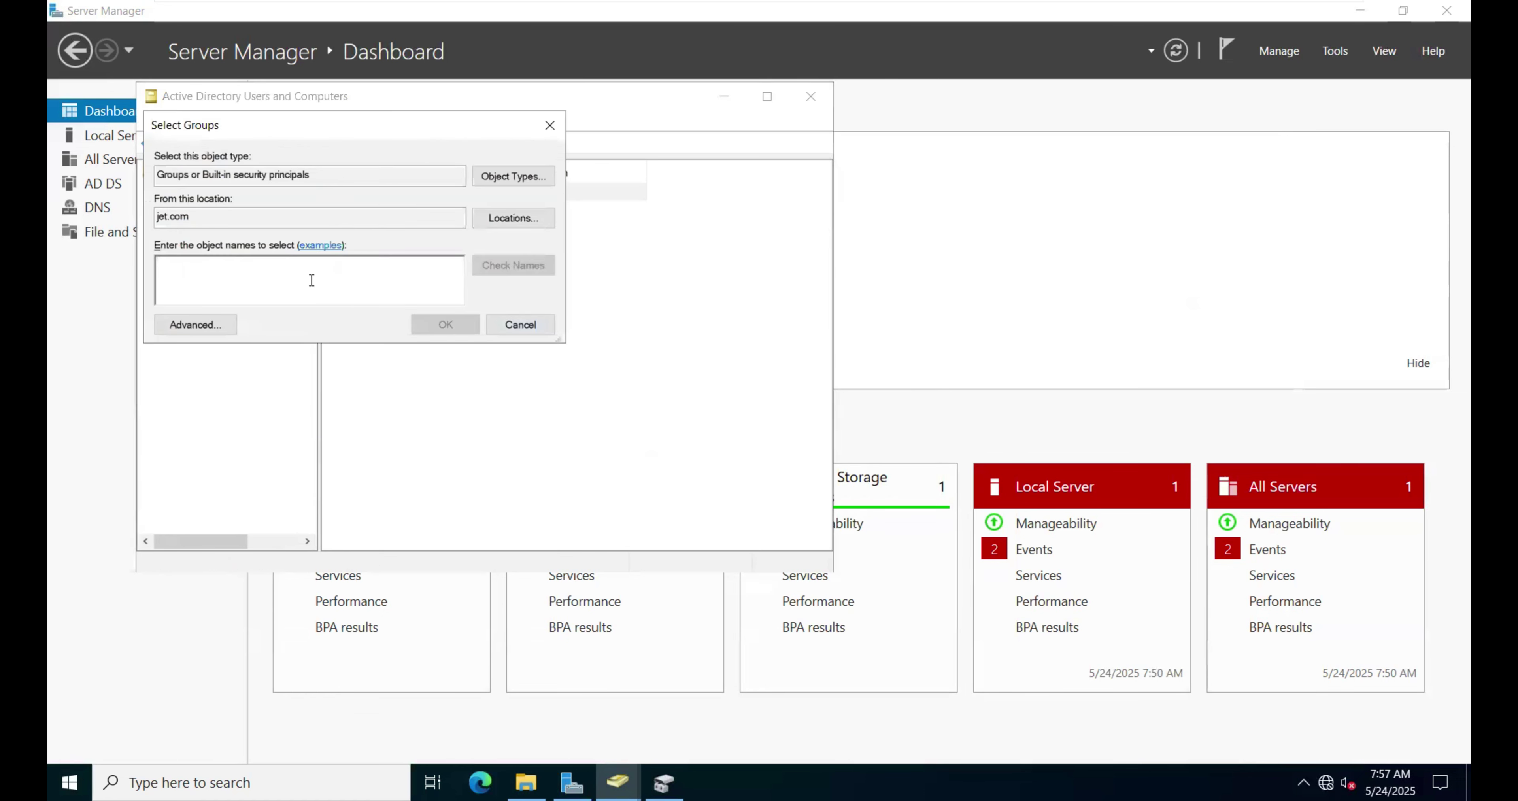
type("sales")
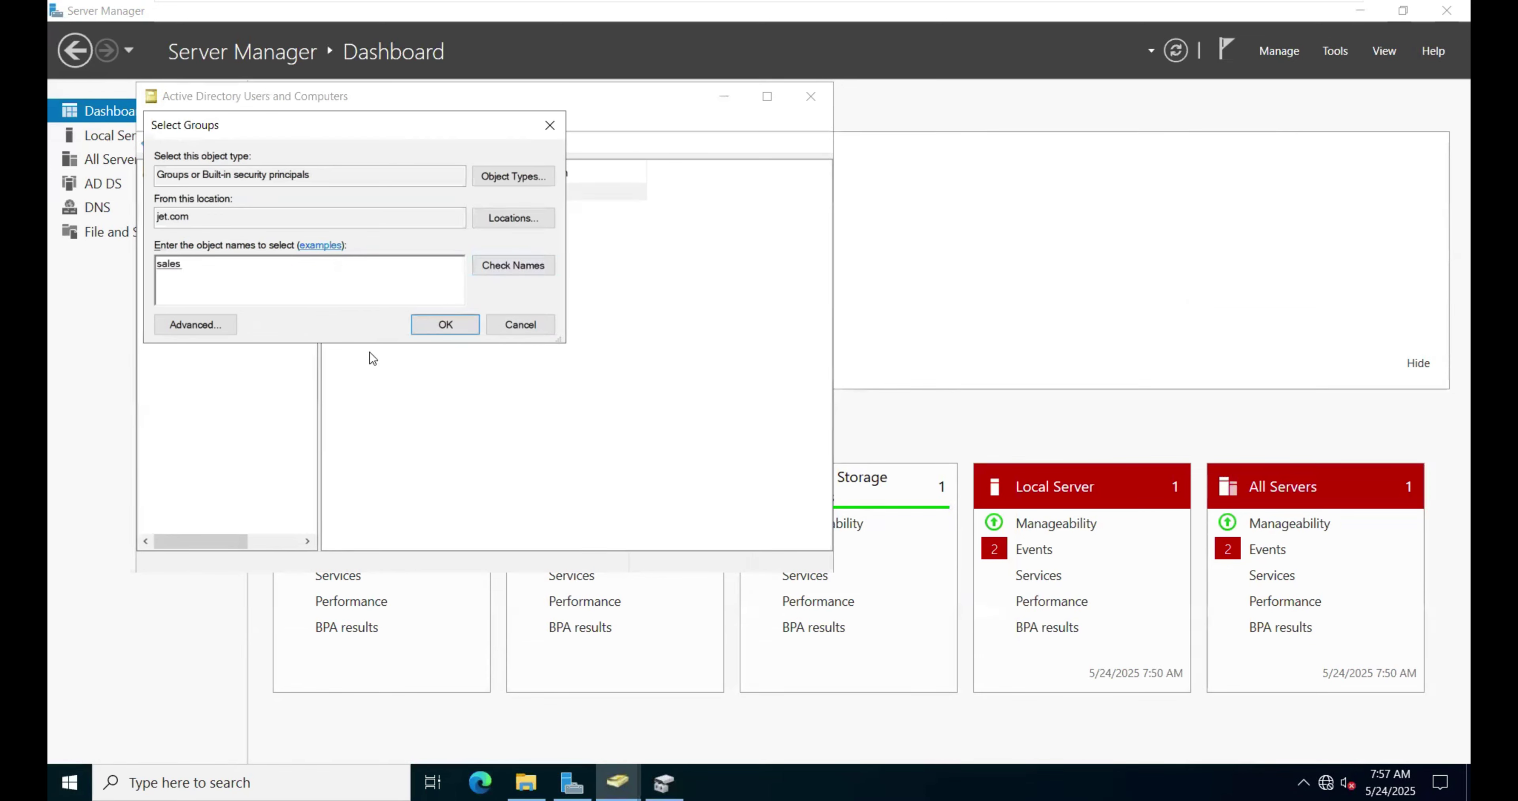
left_click(443, 325)
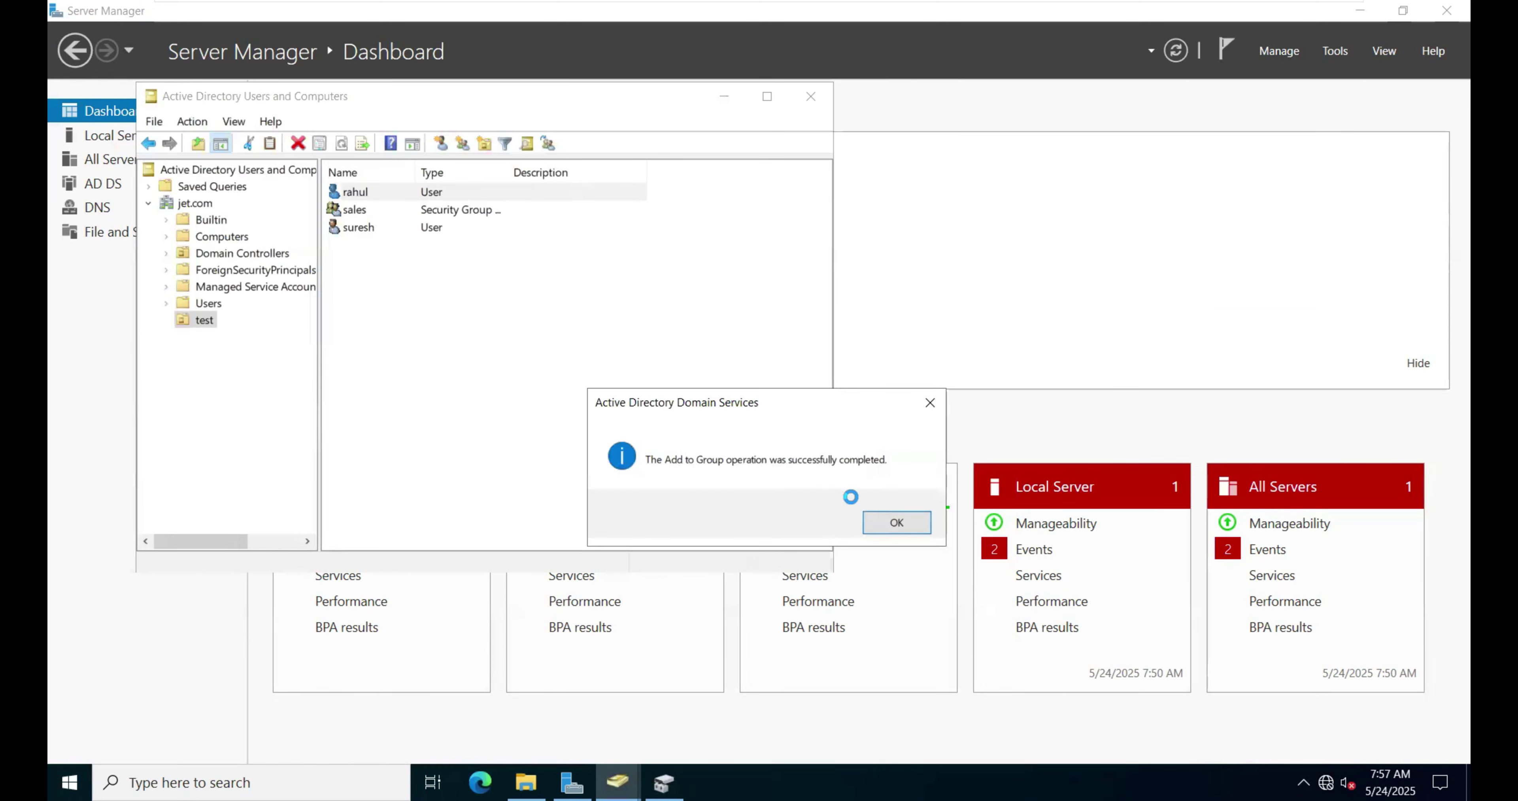
left_click(889, 521)
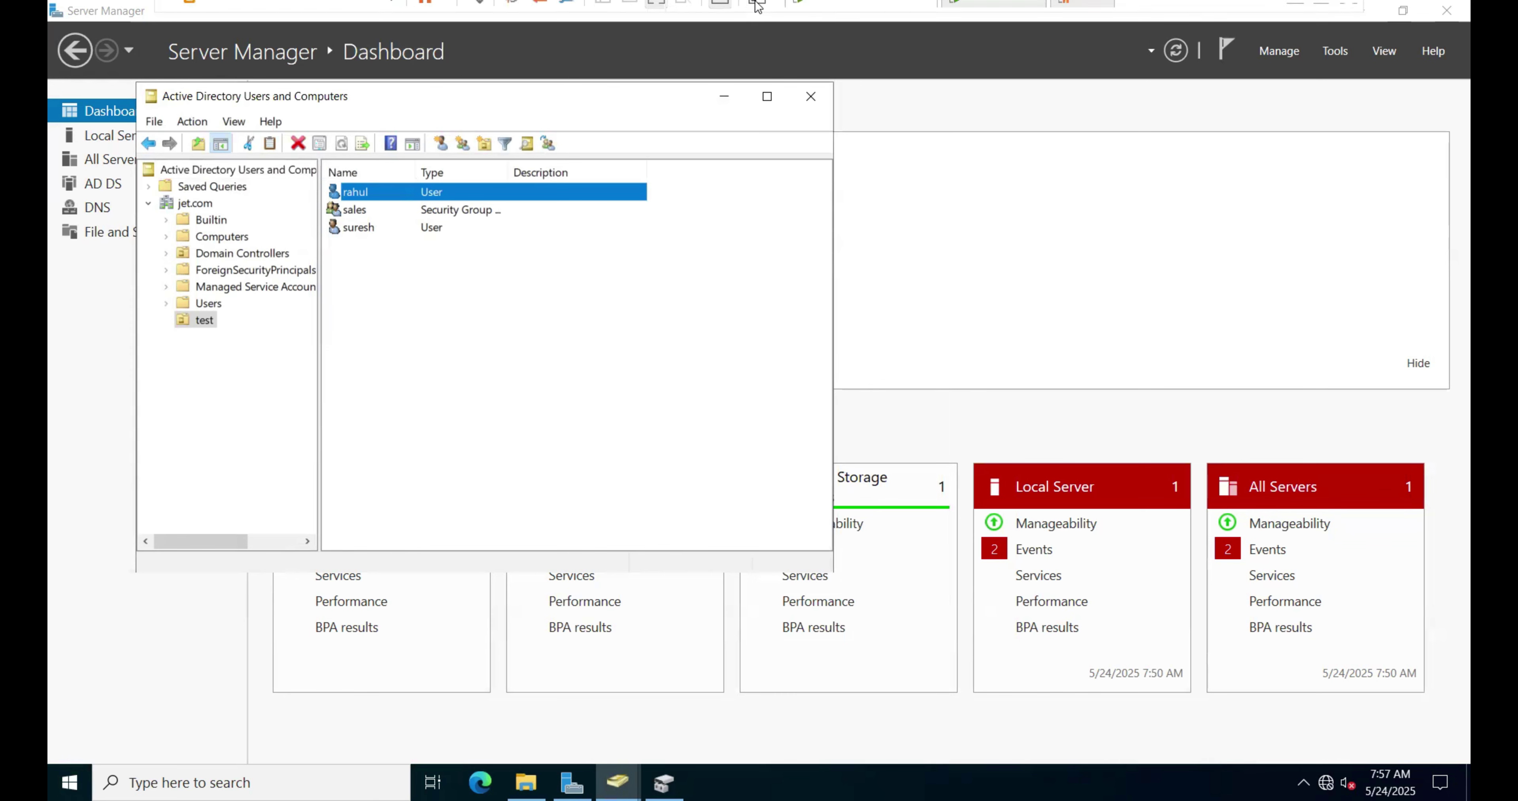
mouse_move(858, 14)
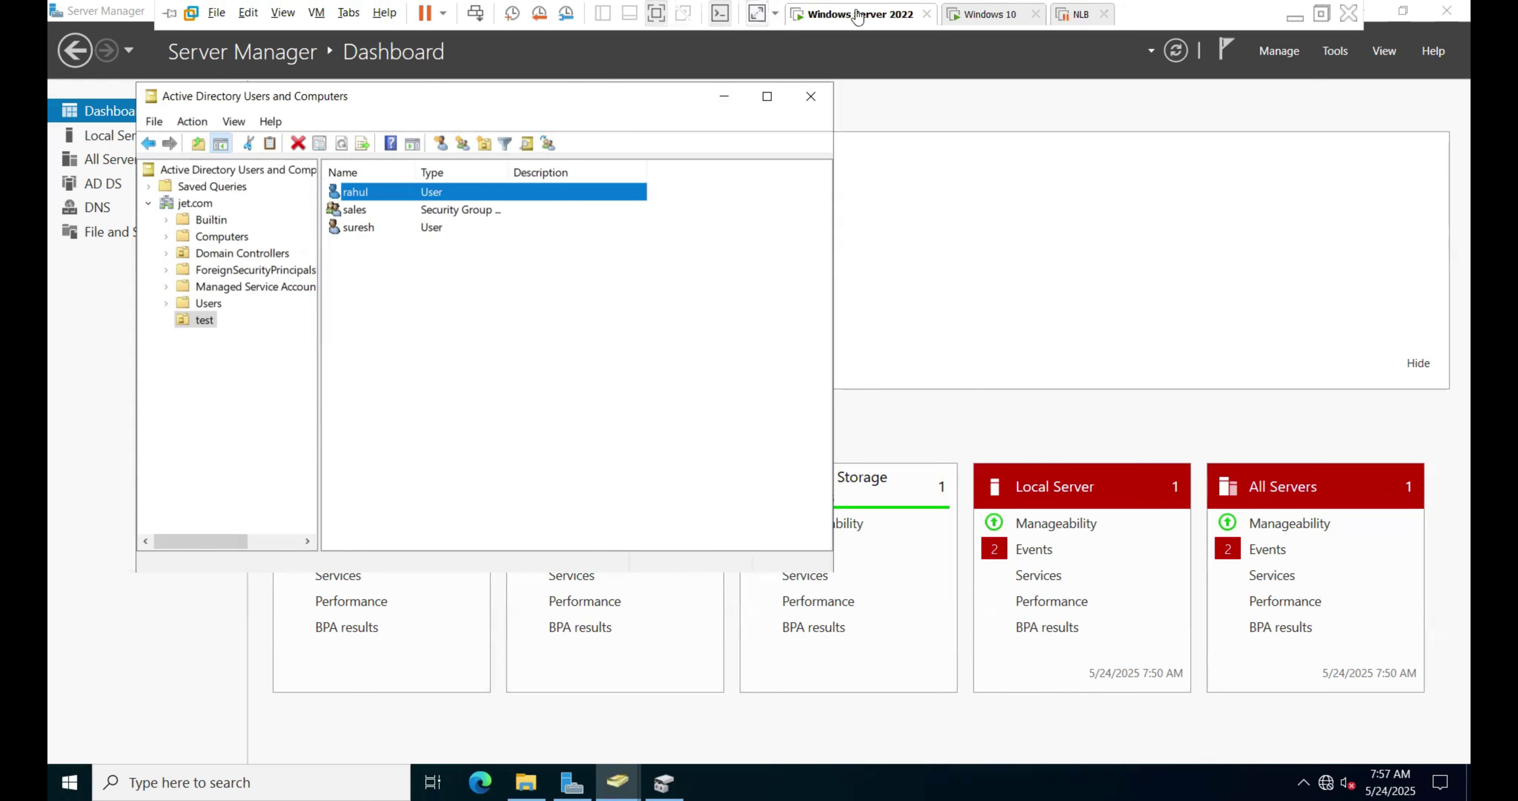
left_click(993, 16)
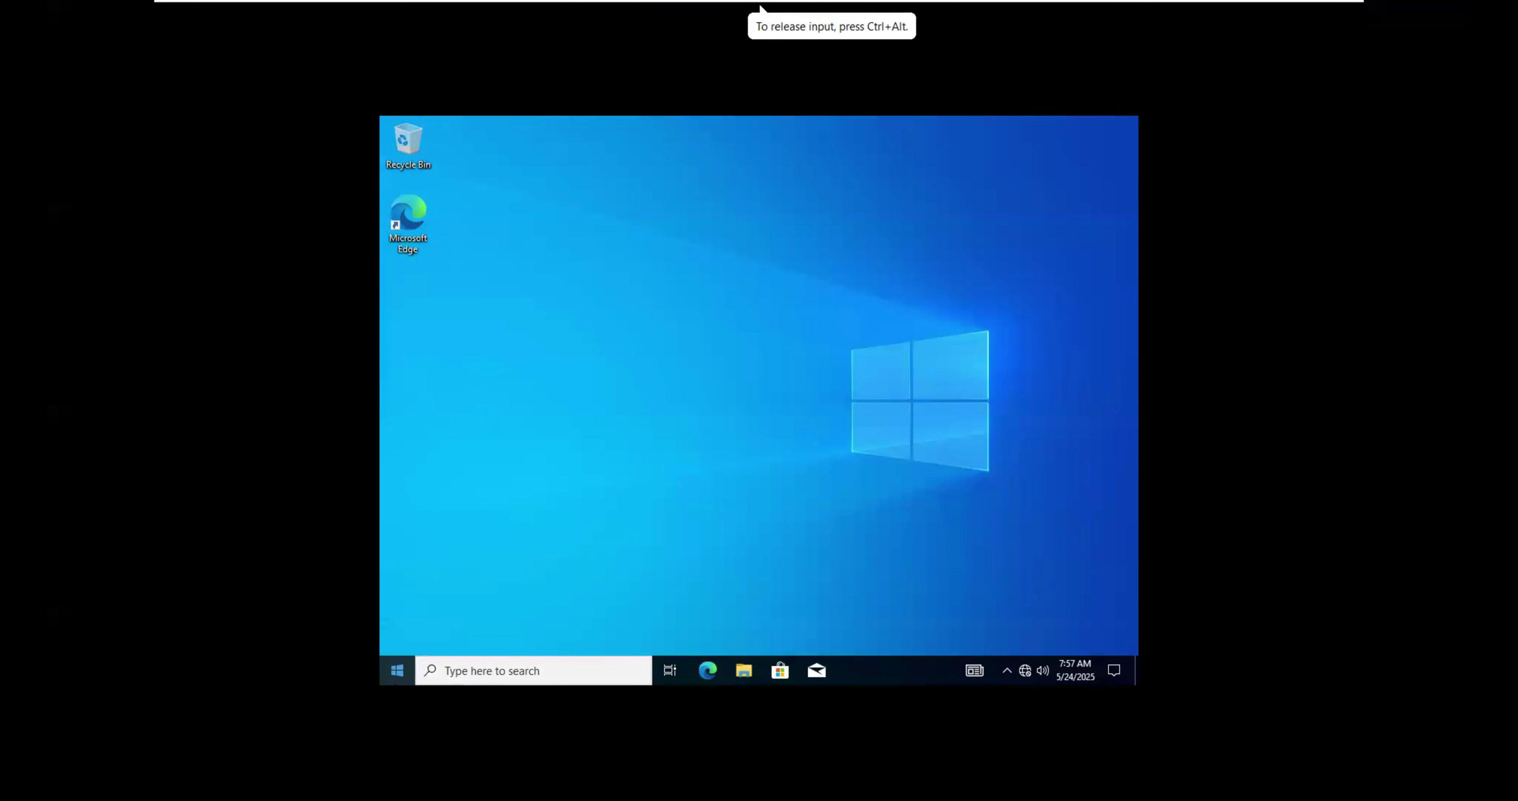
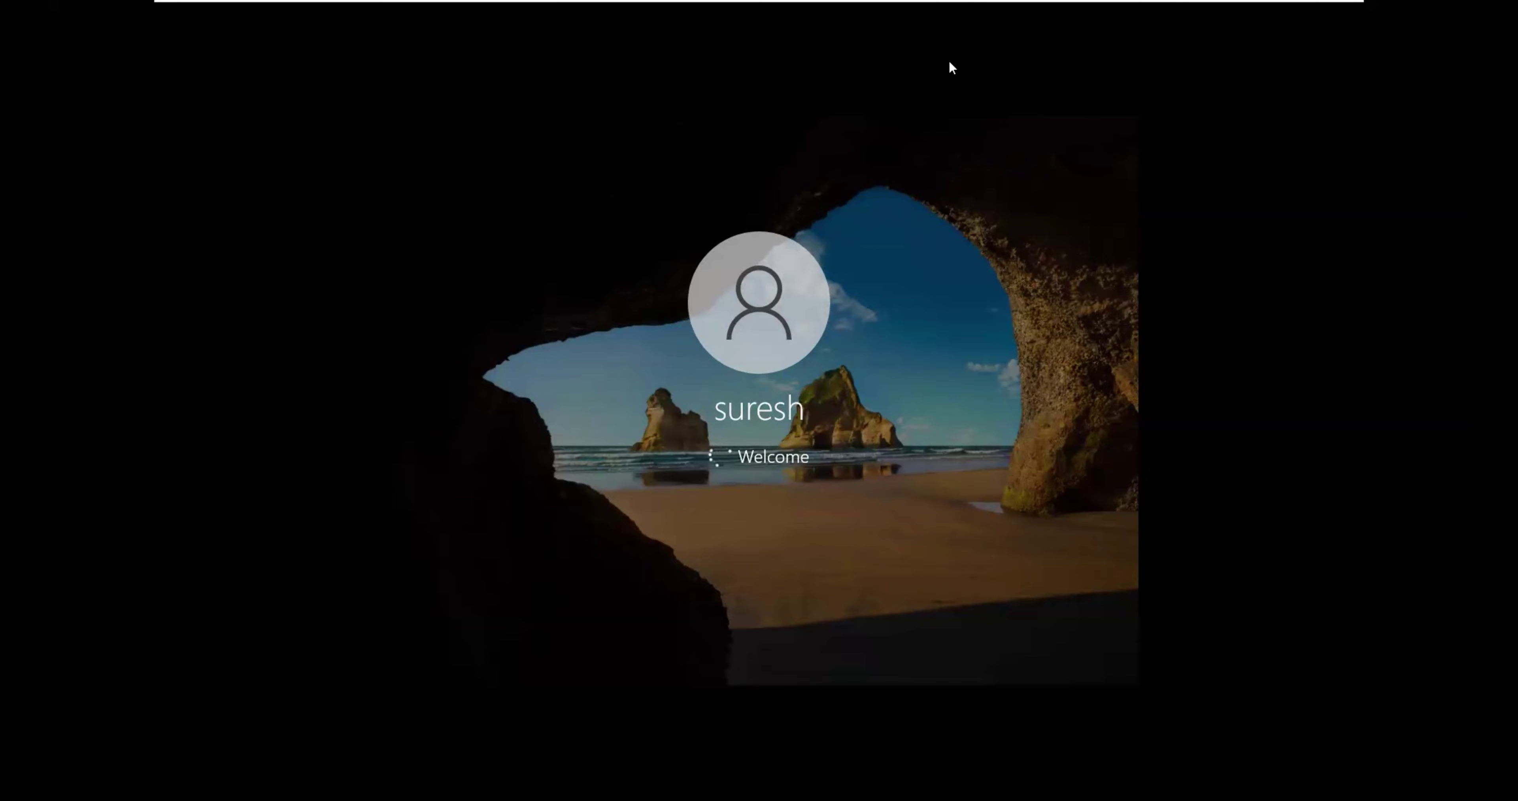
Step: Reveal the VMware full-screen toolbar while the Windows 10 VM shows its Welcome screen
mouse_move(849, 2)
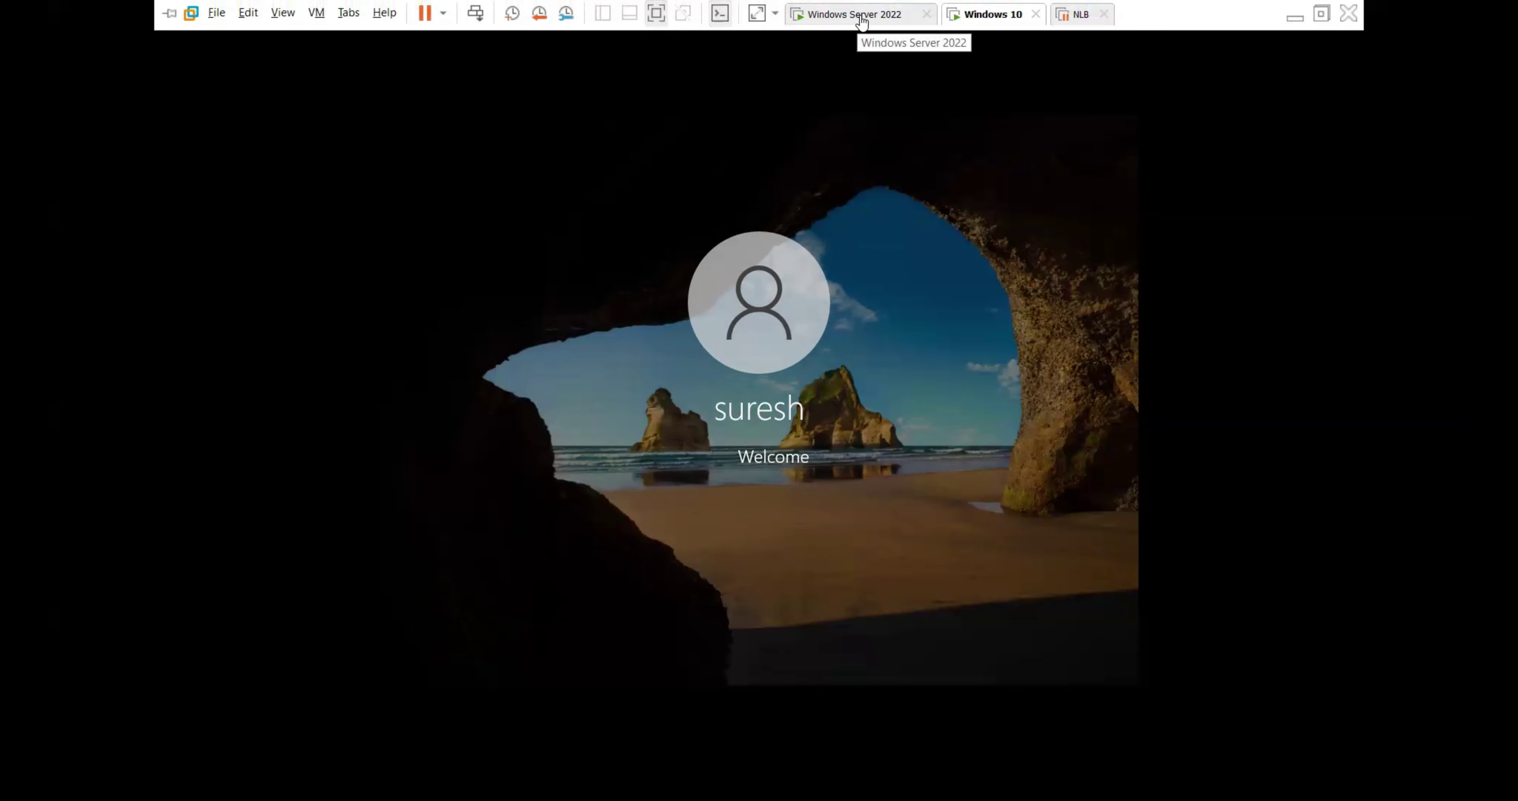
Step: On the server, open combined Profile properties for both users and enable a connected home folder
left_click(861, 18)
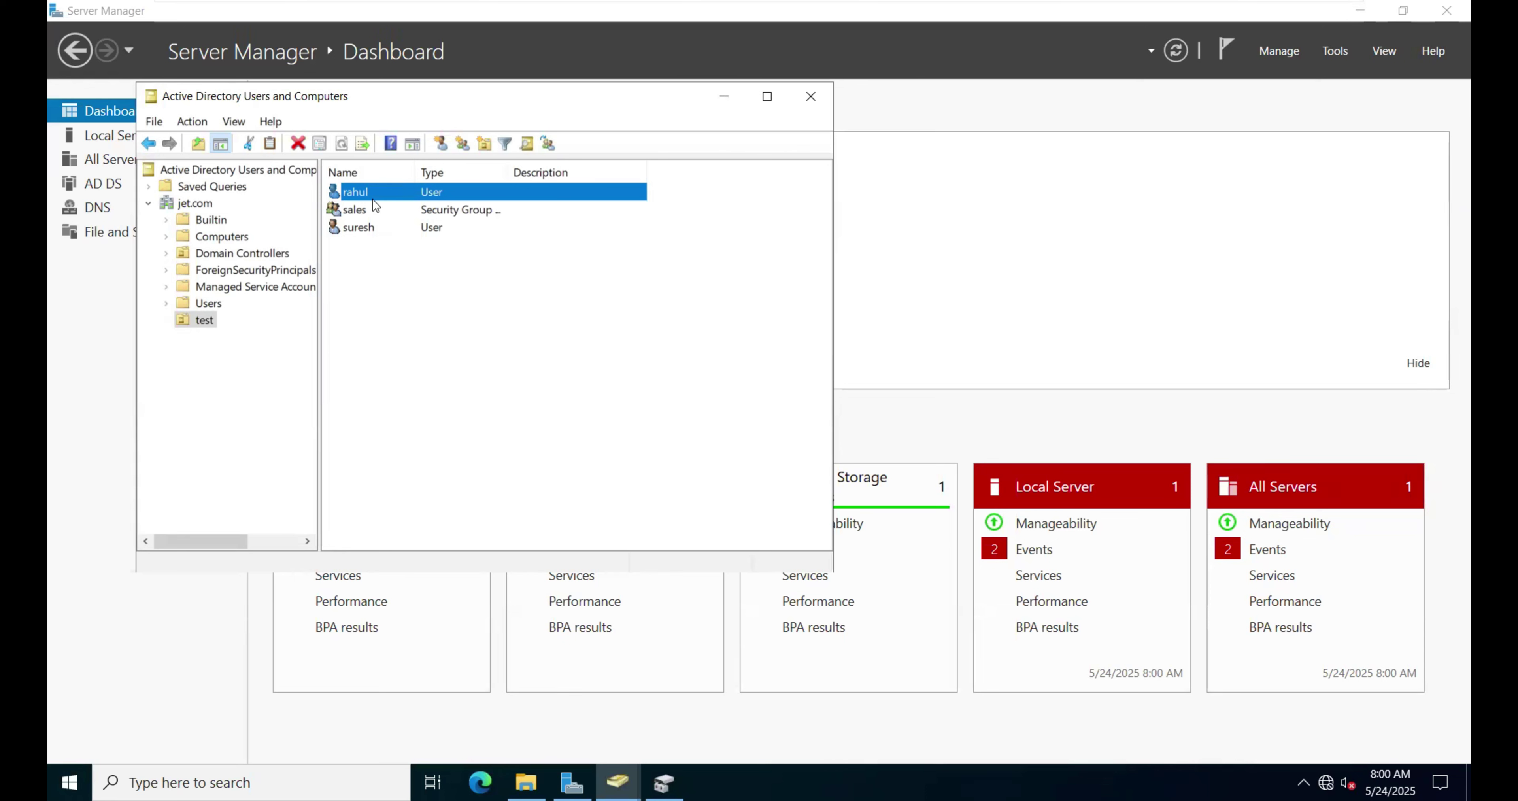
left_click(359, 228, "ctrl")
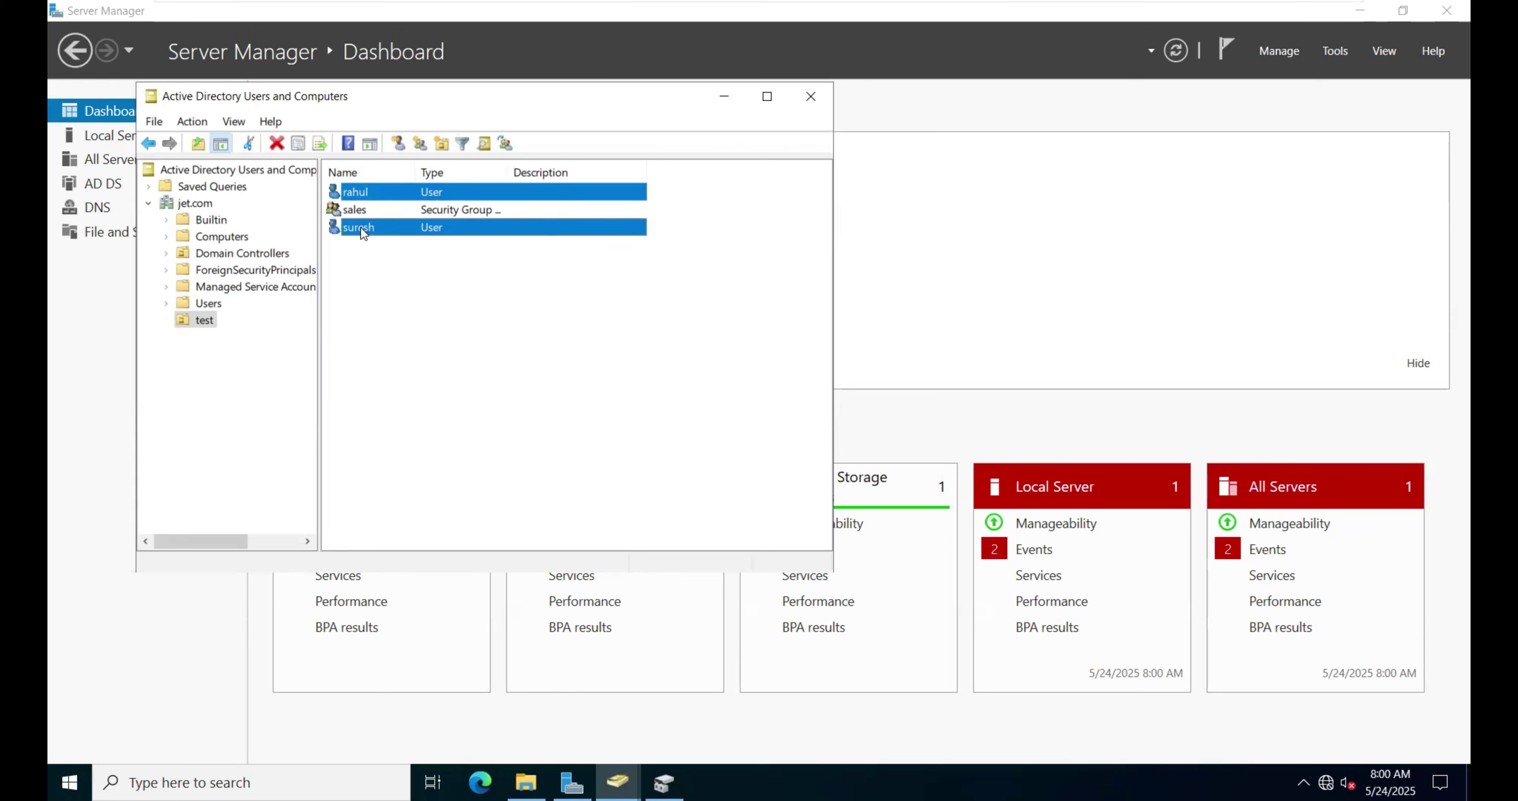
right_click(361, 227)
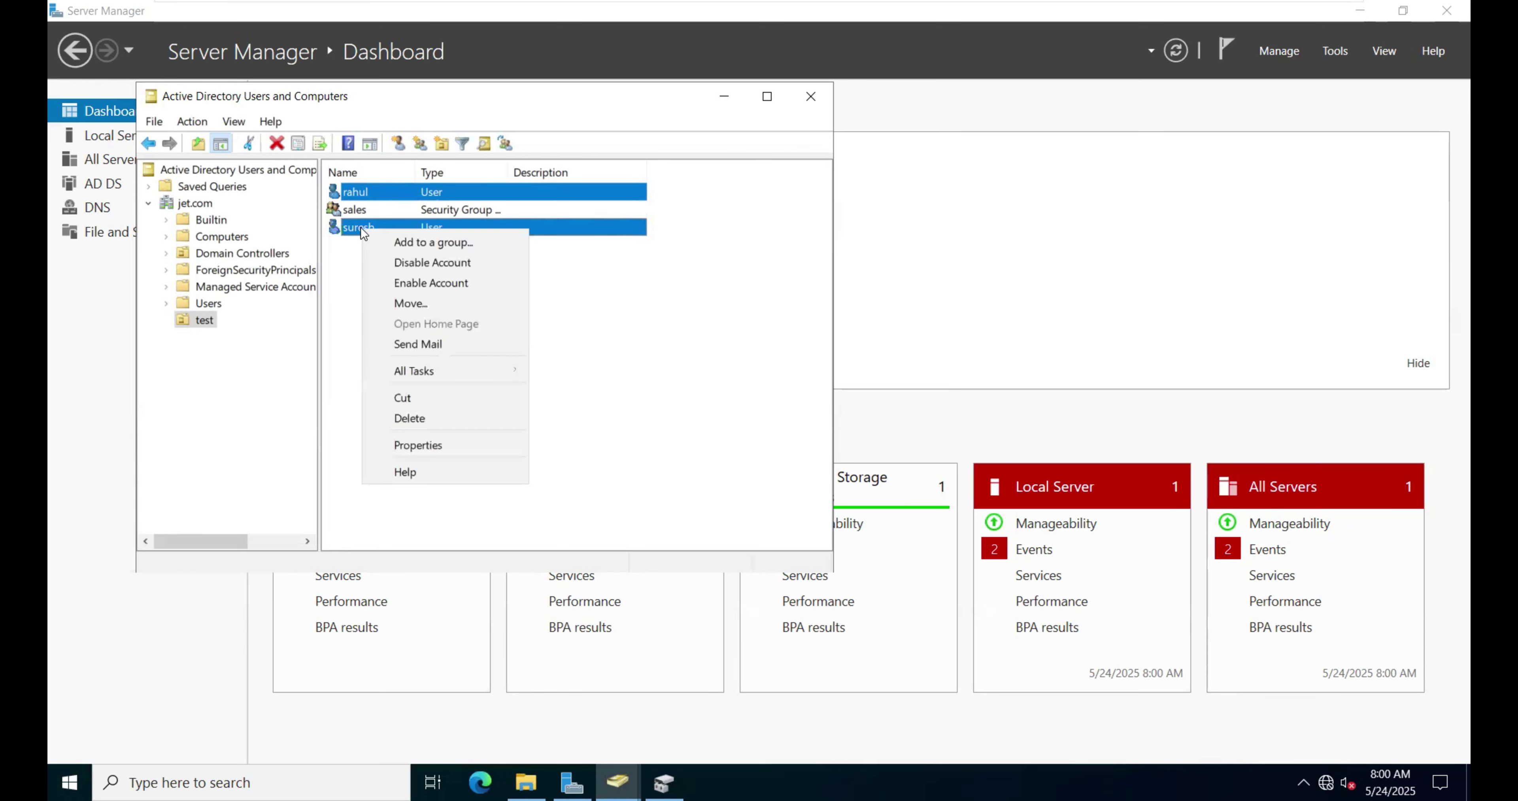
left_click(416, 444)
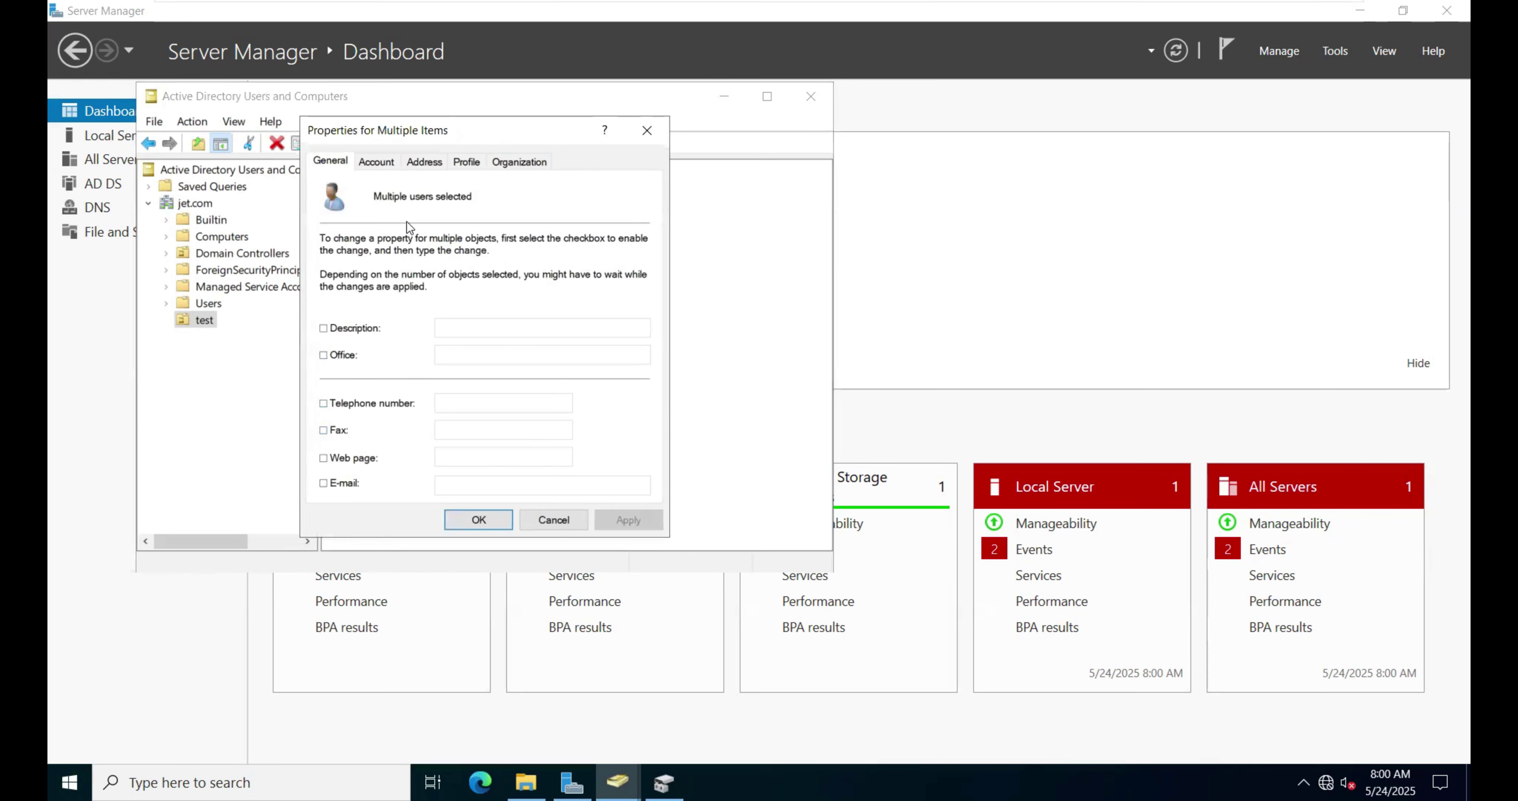
left_click(465, 164)
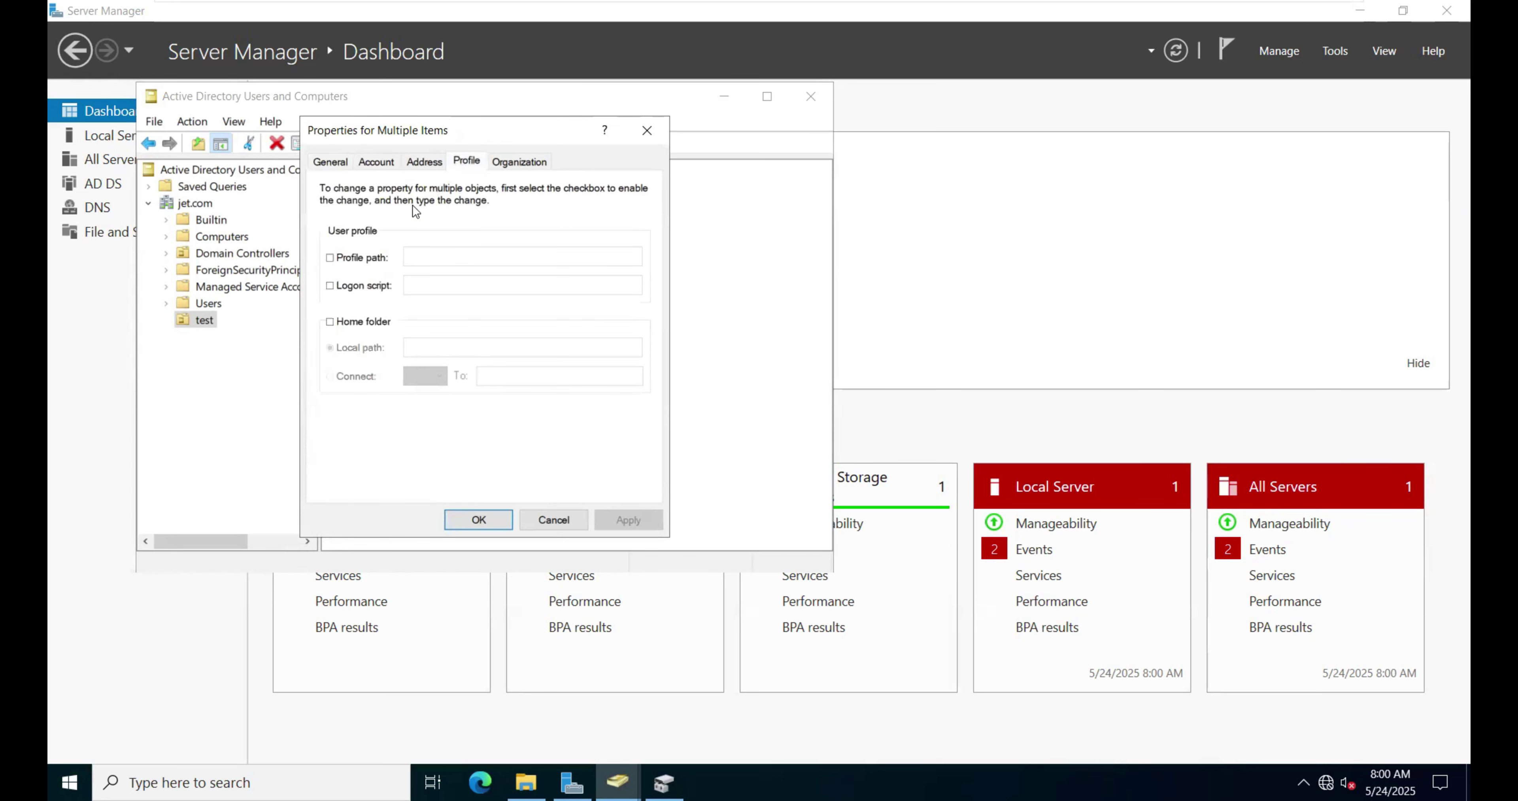
left_click(330, 322)
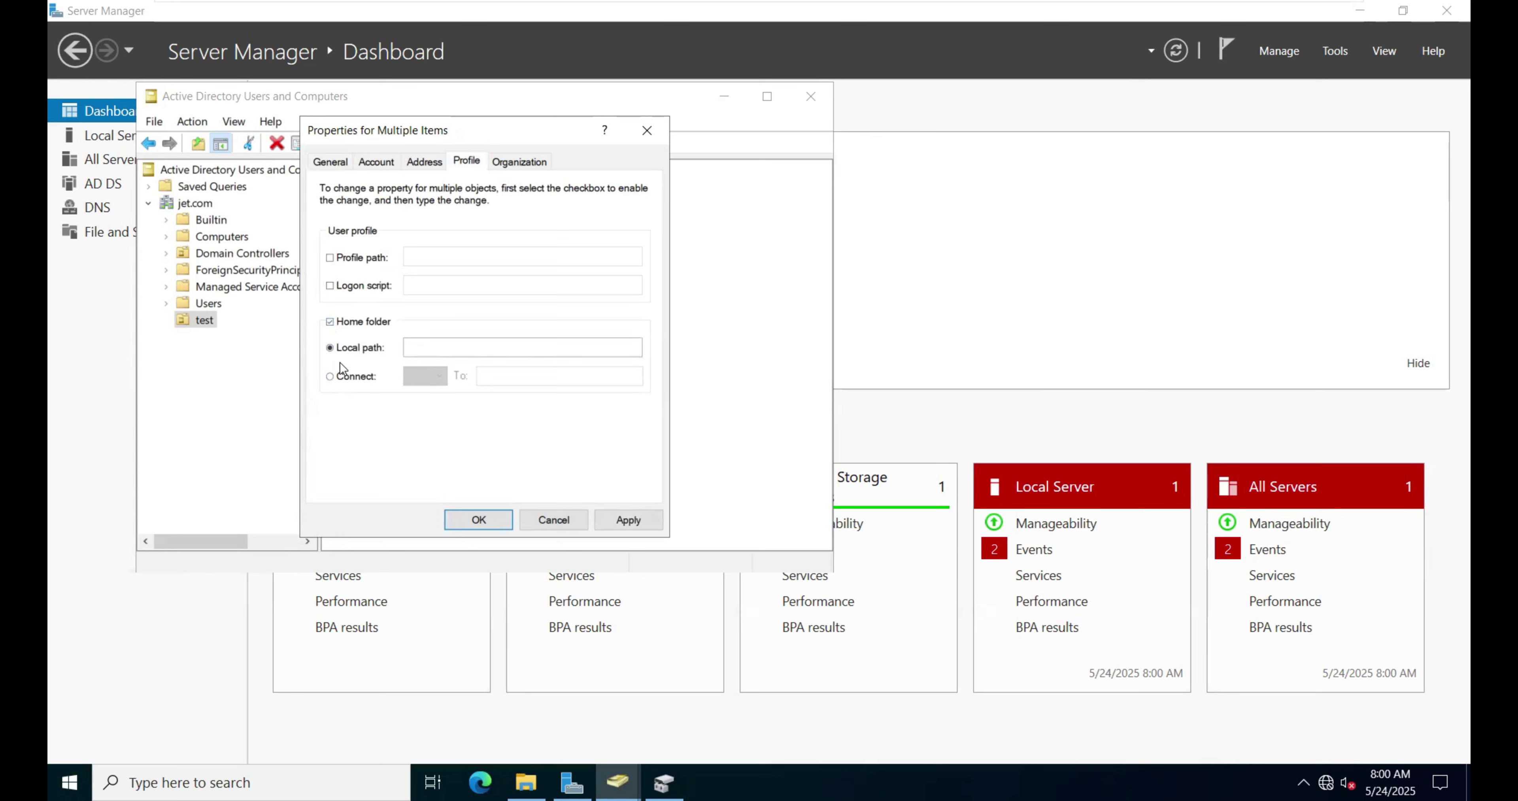
left_click(331, 378)
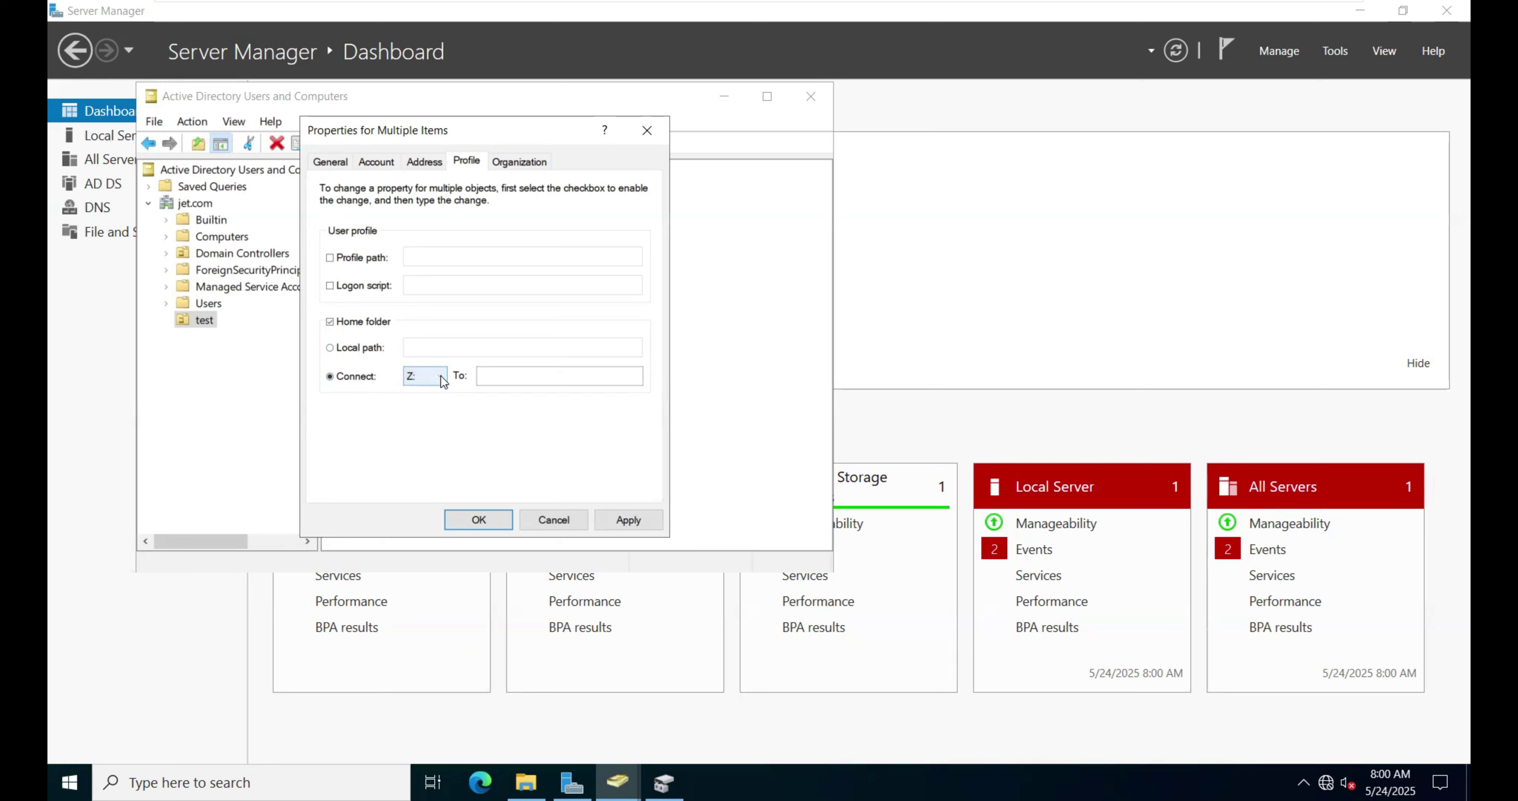
Step: Map both users' home folder to drive H: at \\SERVER\HomeFolder$\%username% and apply it
left_click(439, 378)
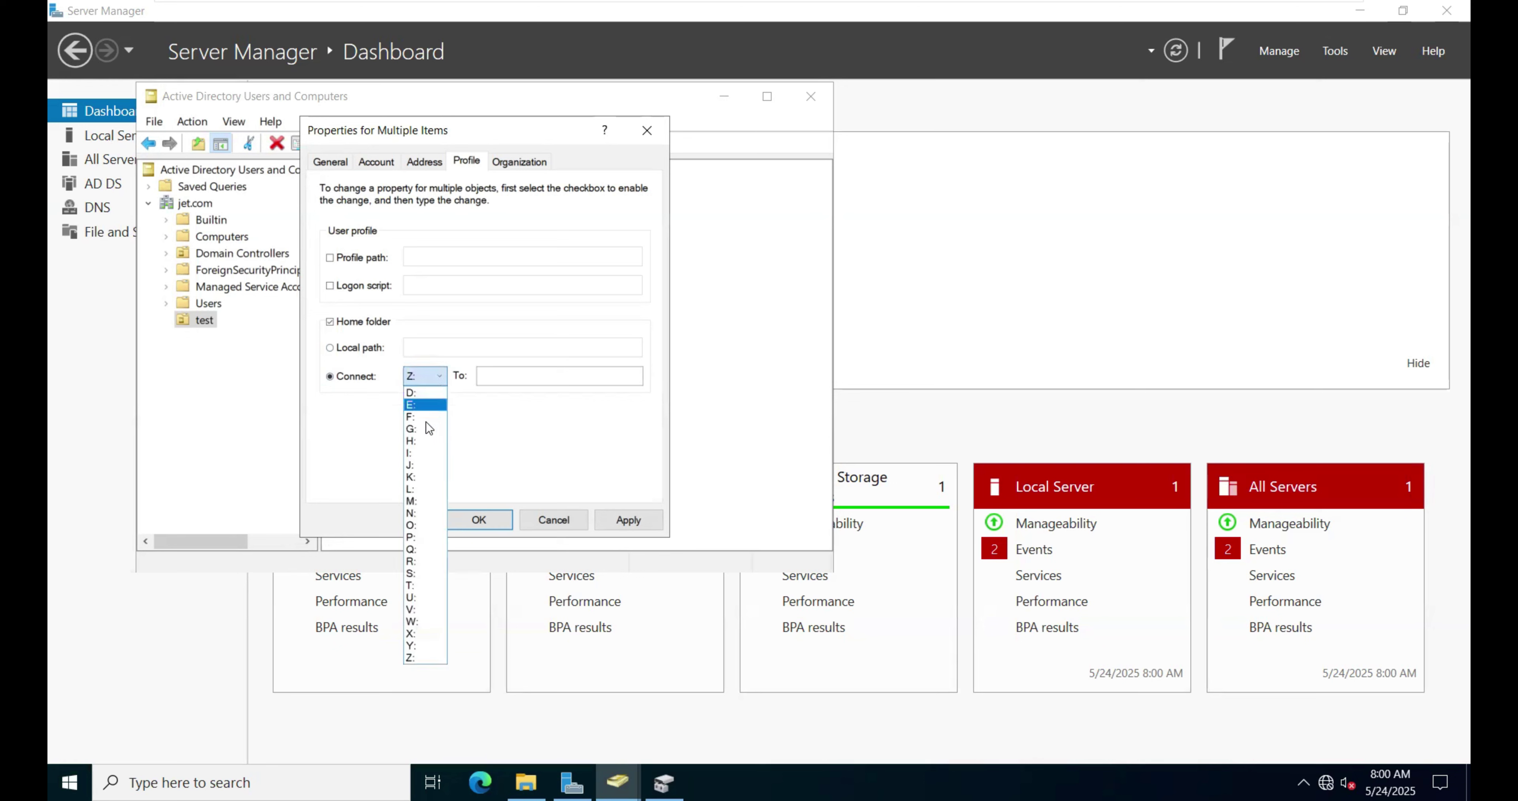
left_click(417, 442)
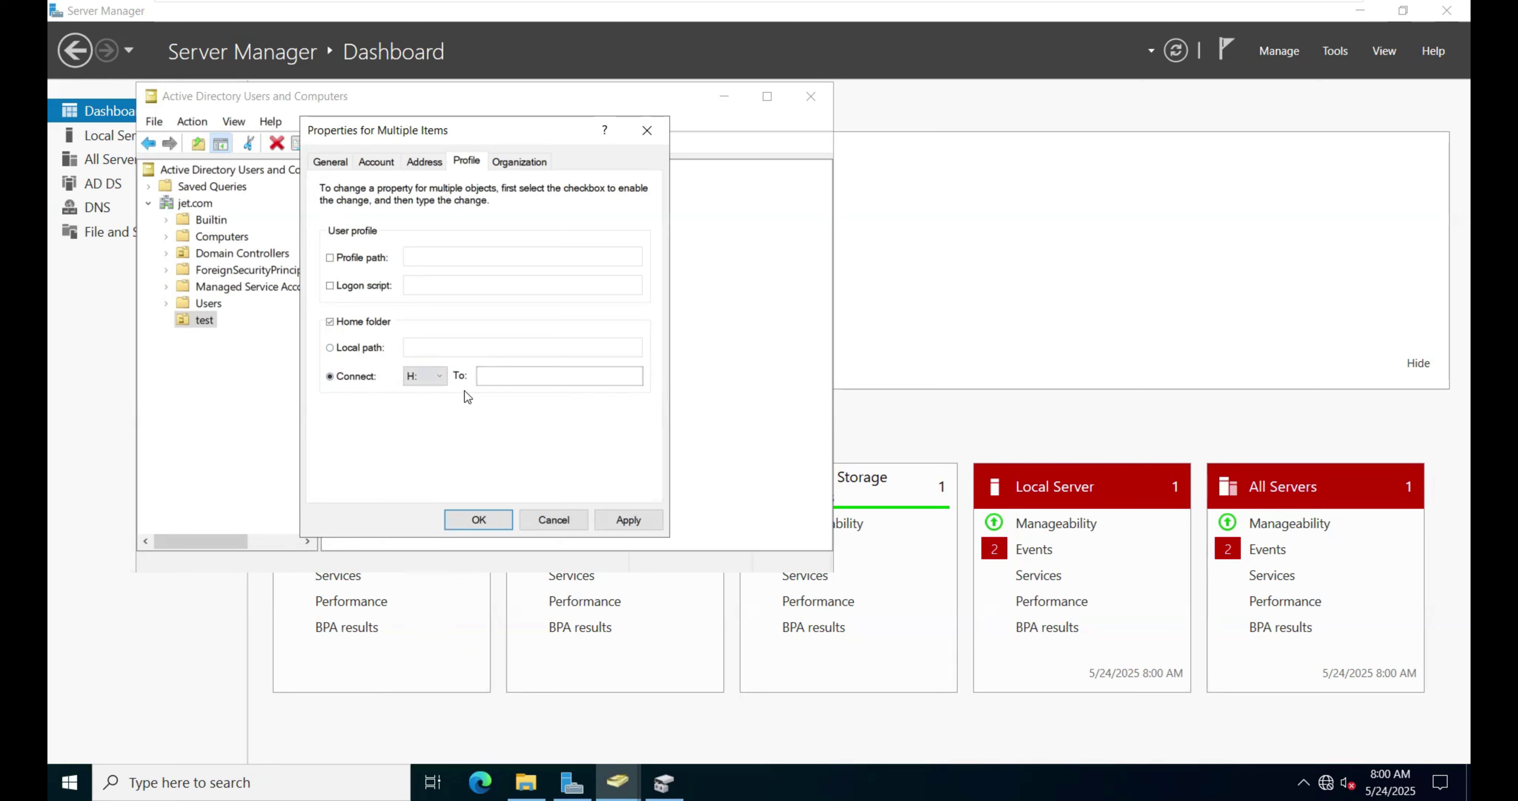
right_click(496, 382)
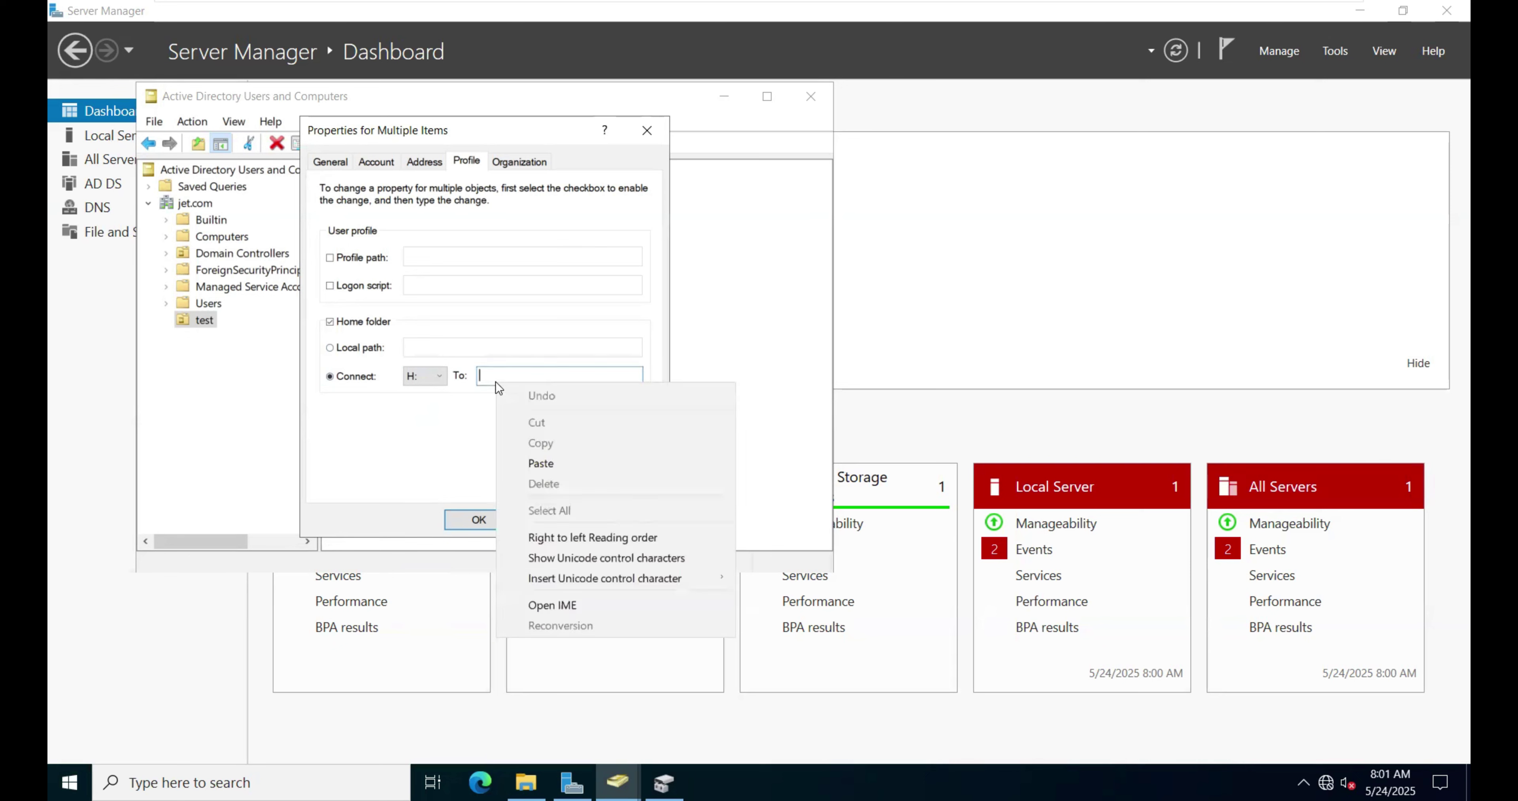
left_click(540, 463)
type("\\")
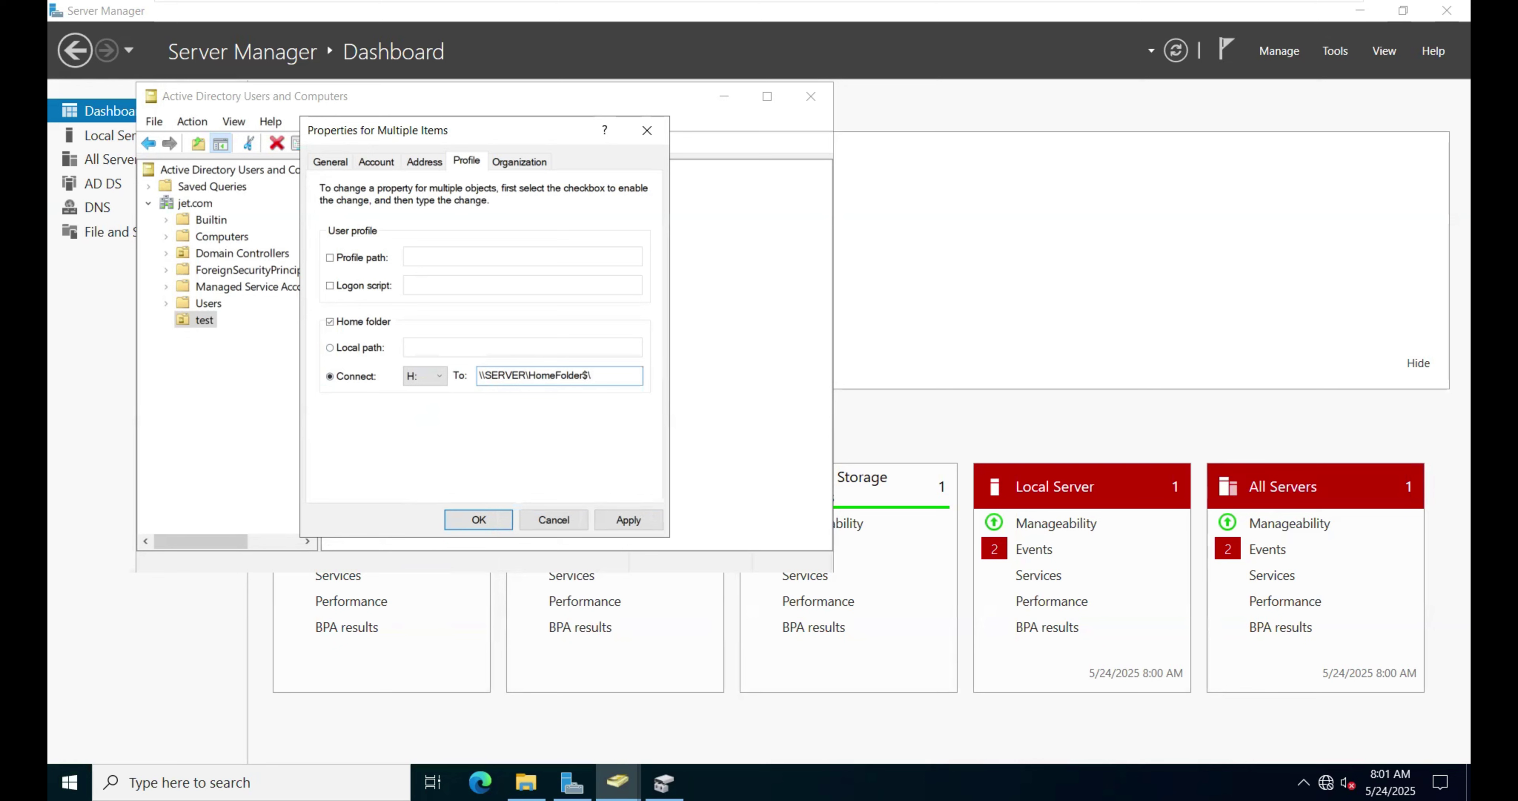
type("%username")
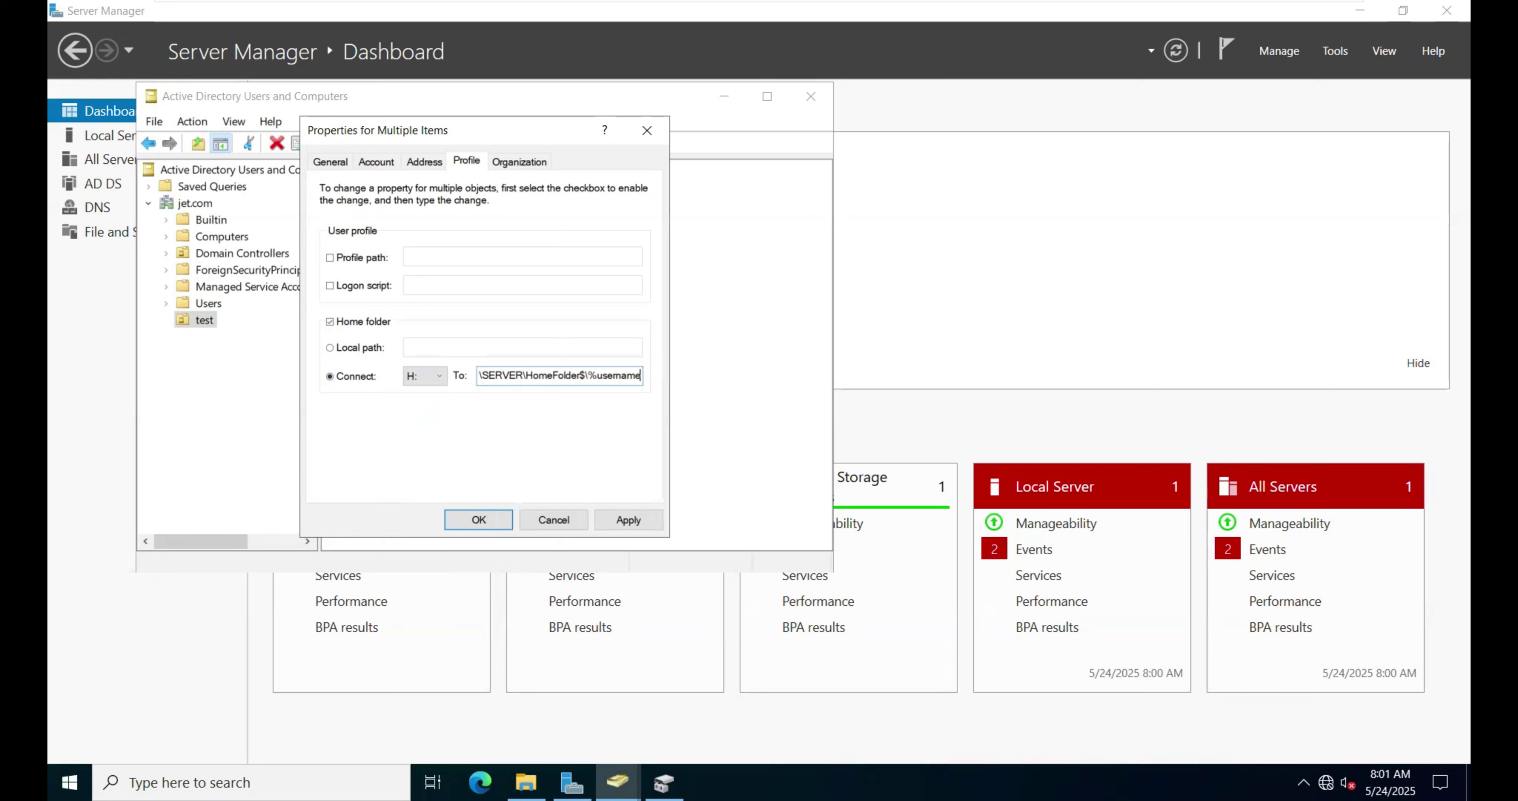
type("%")
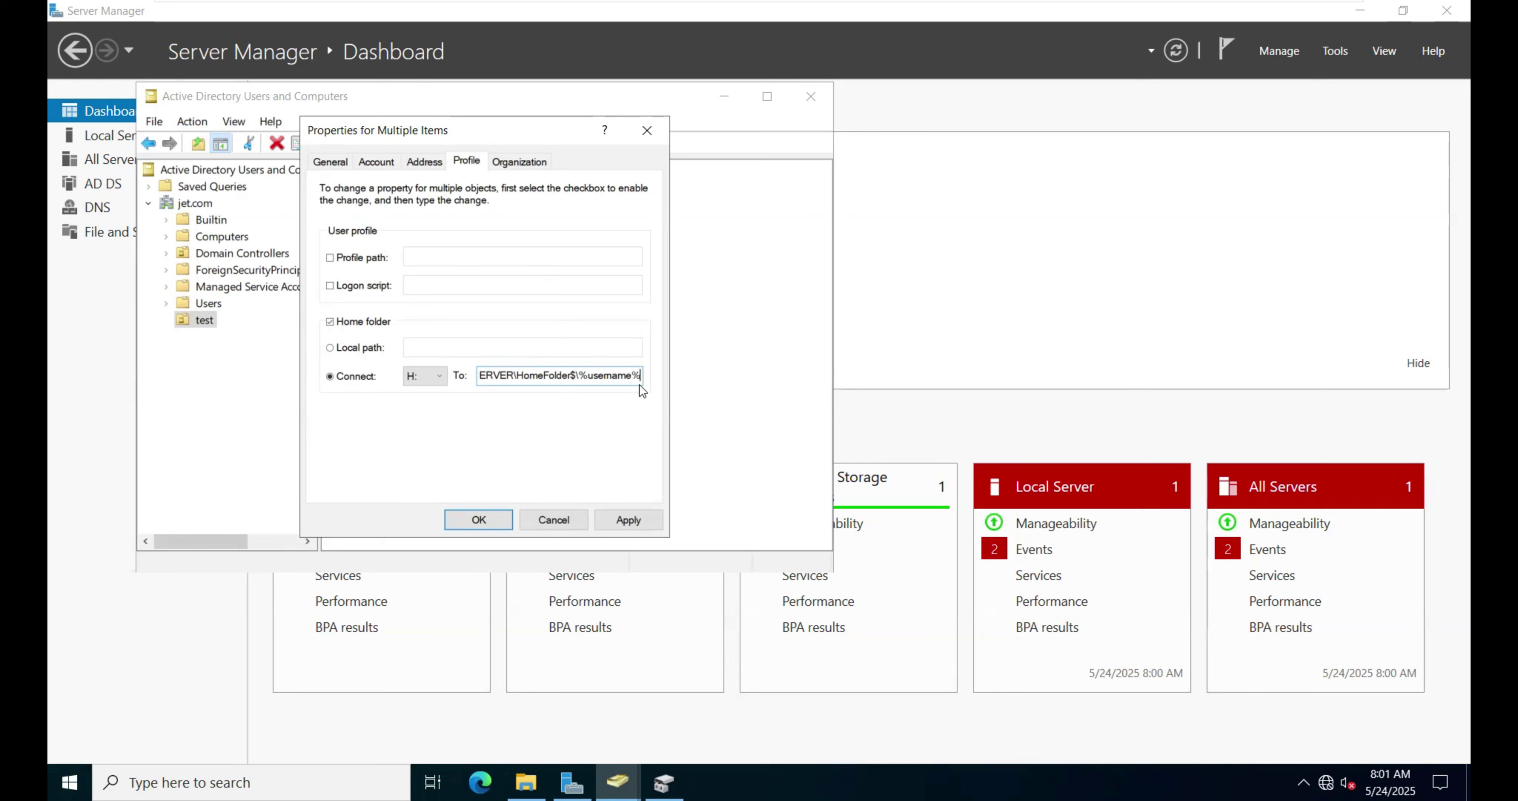
left_click(635, 518)
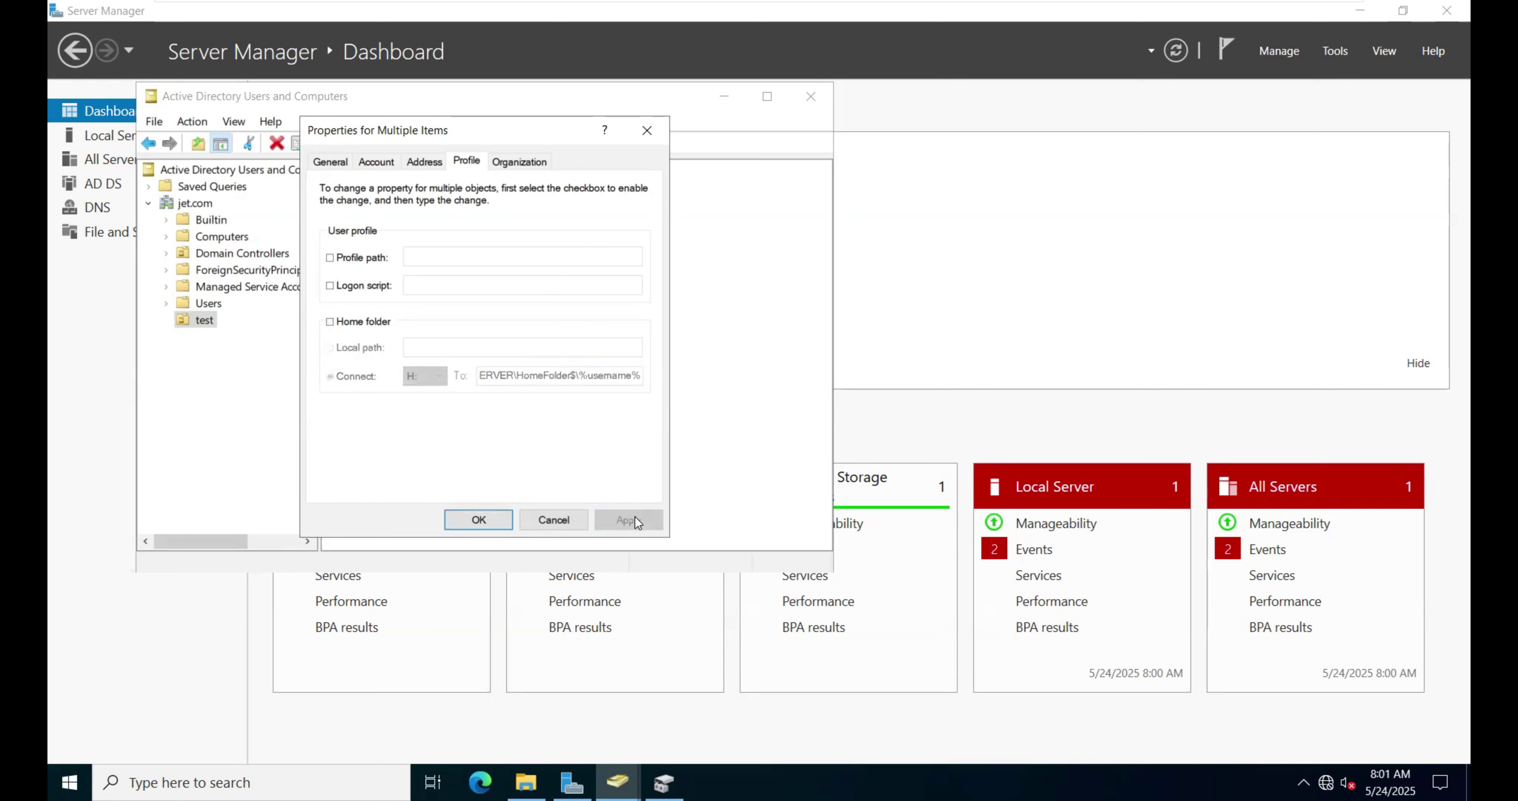
left_click(491, 525)
left_click(486, 320)
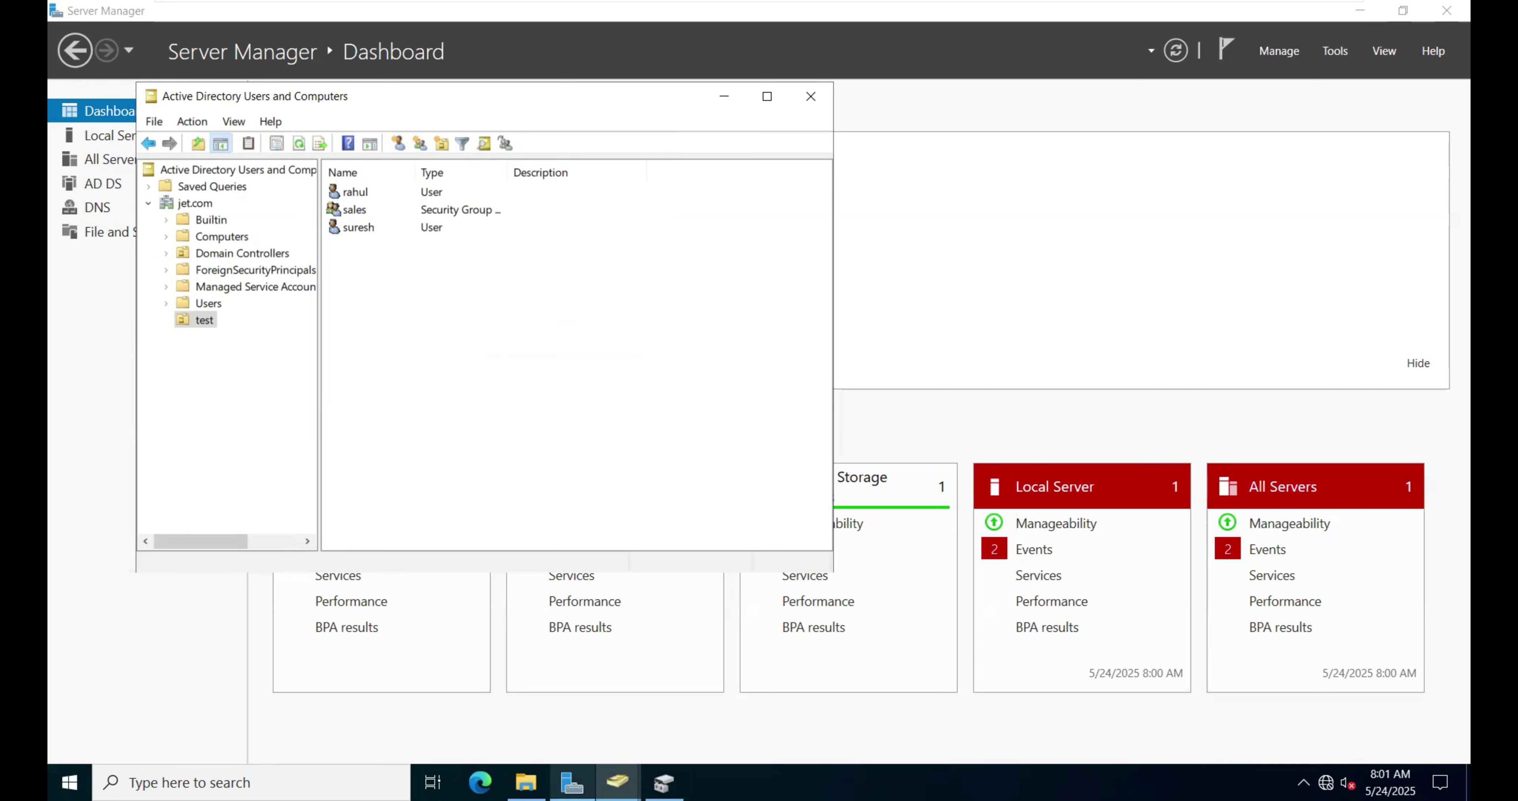
Step: Confirm E:\HomeFolder now holds rahul and suresh folders, then minimize the window
left_click(526, 783)
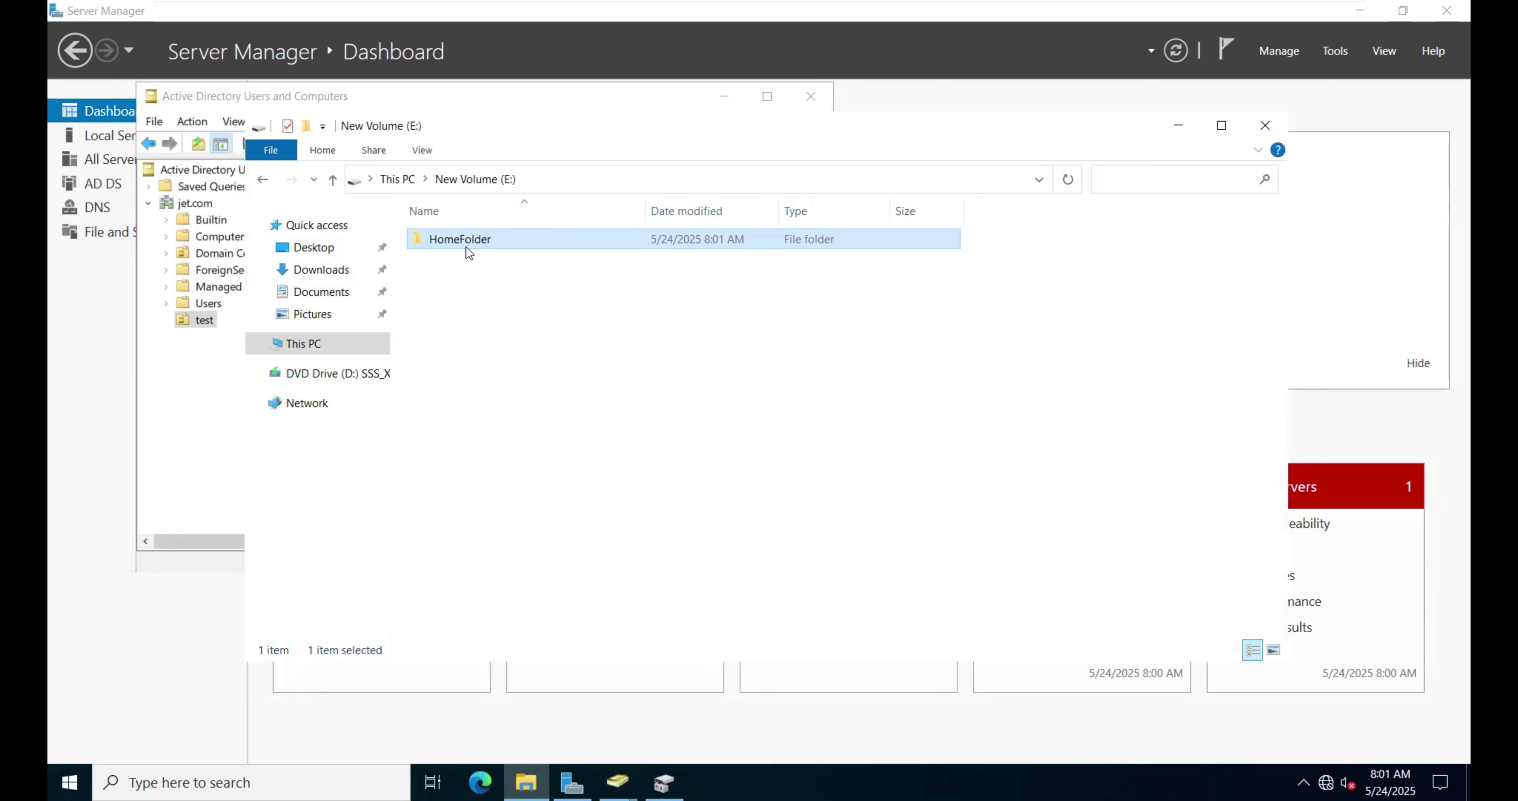
double_click(469, 241)
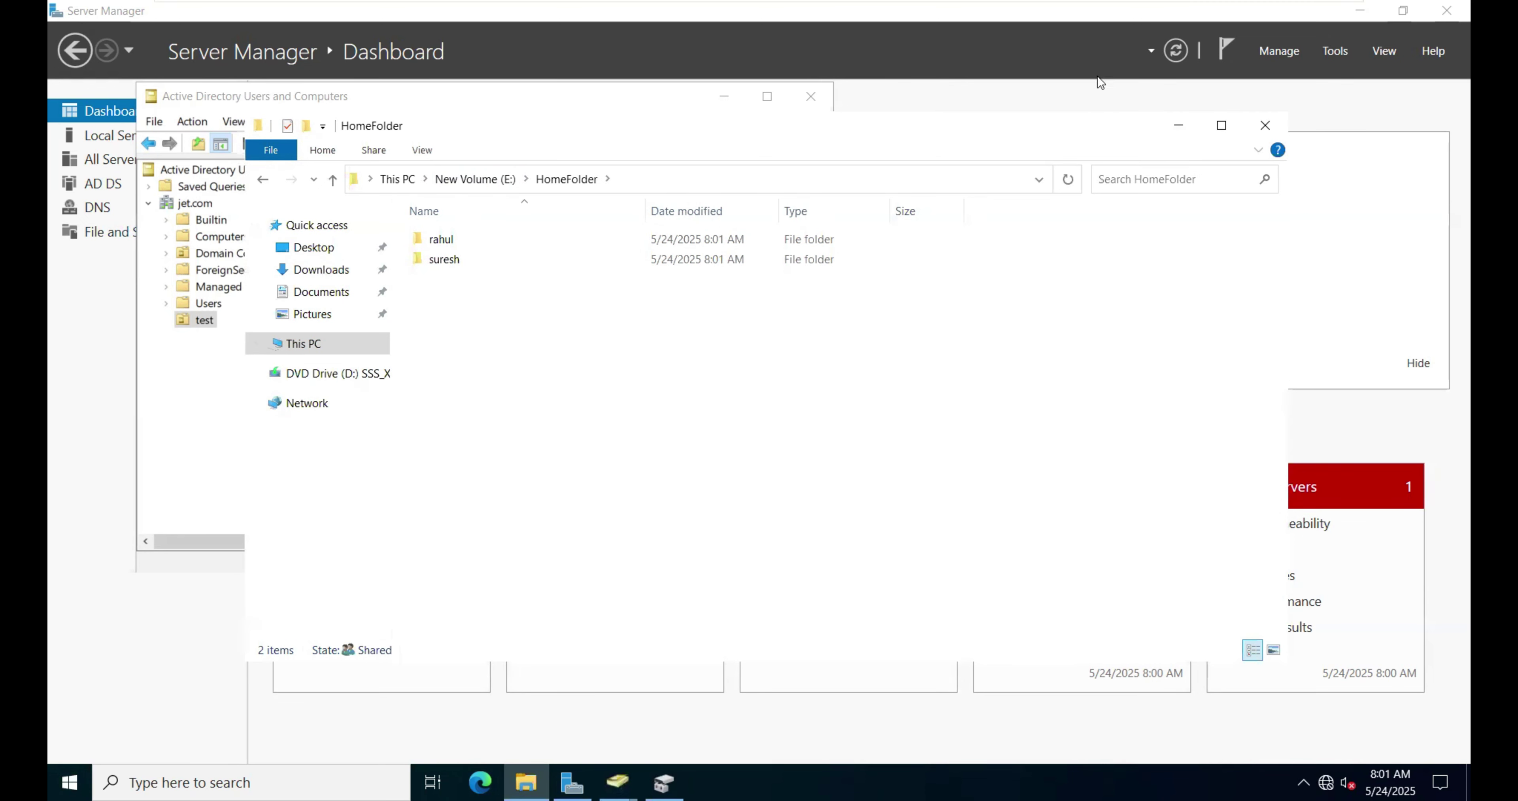
left_click(1179, 125)
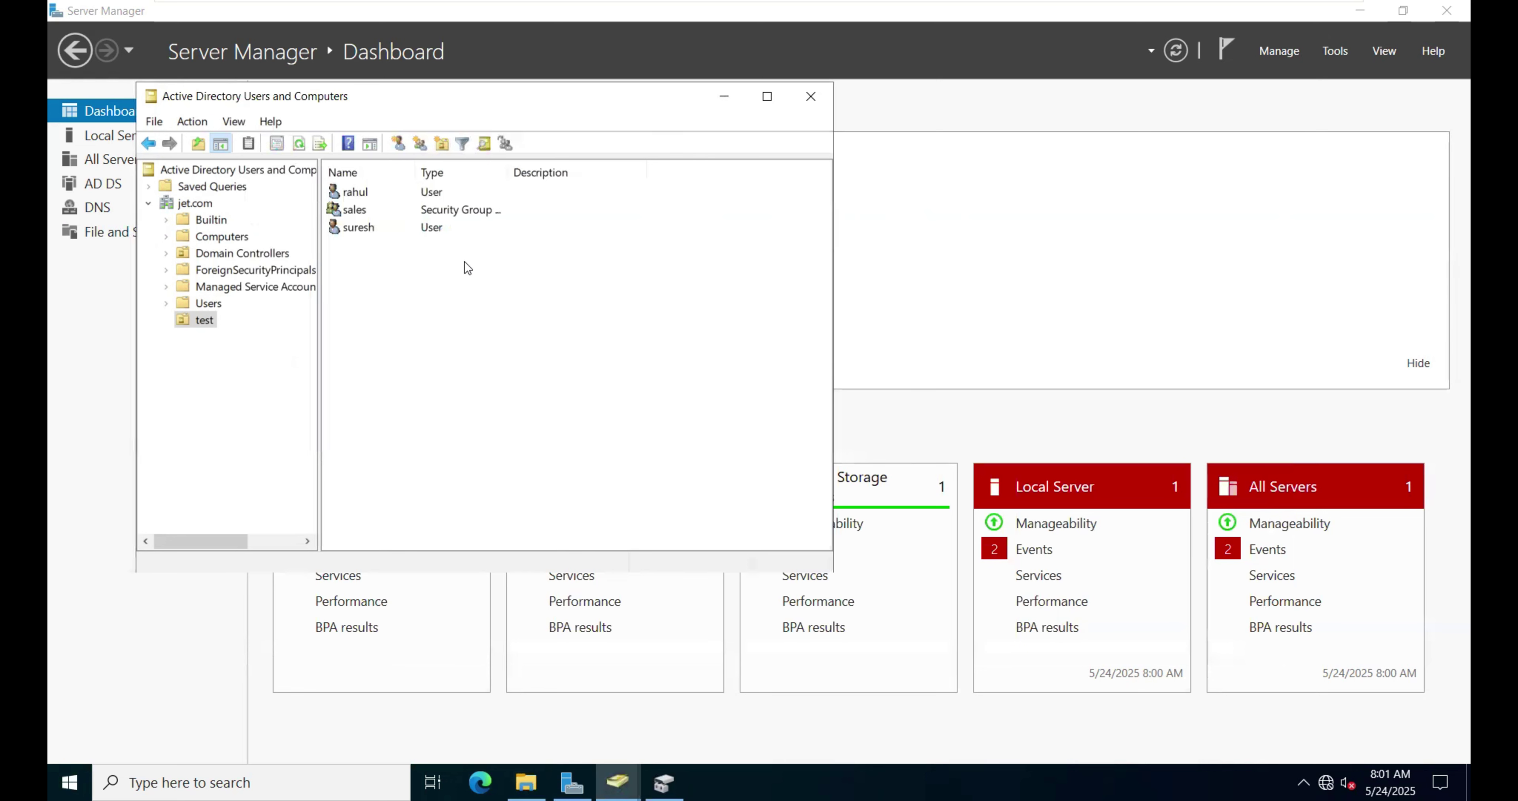
Step: Review rahul's properties to confirm H: maps to \\SERVER\HomeFolder$\rahul, then close them
right_click(357, 194)
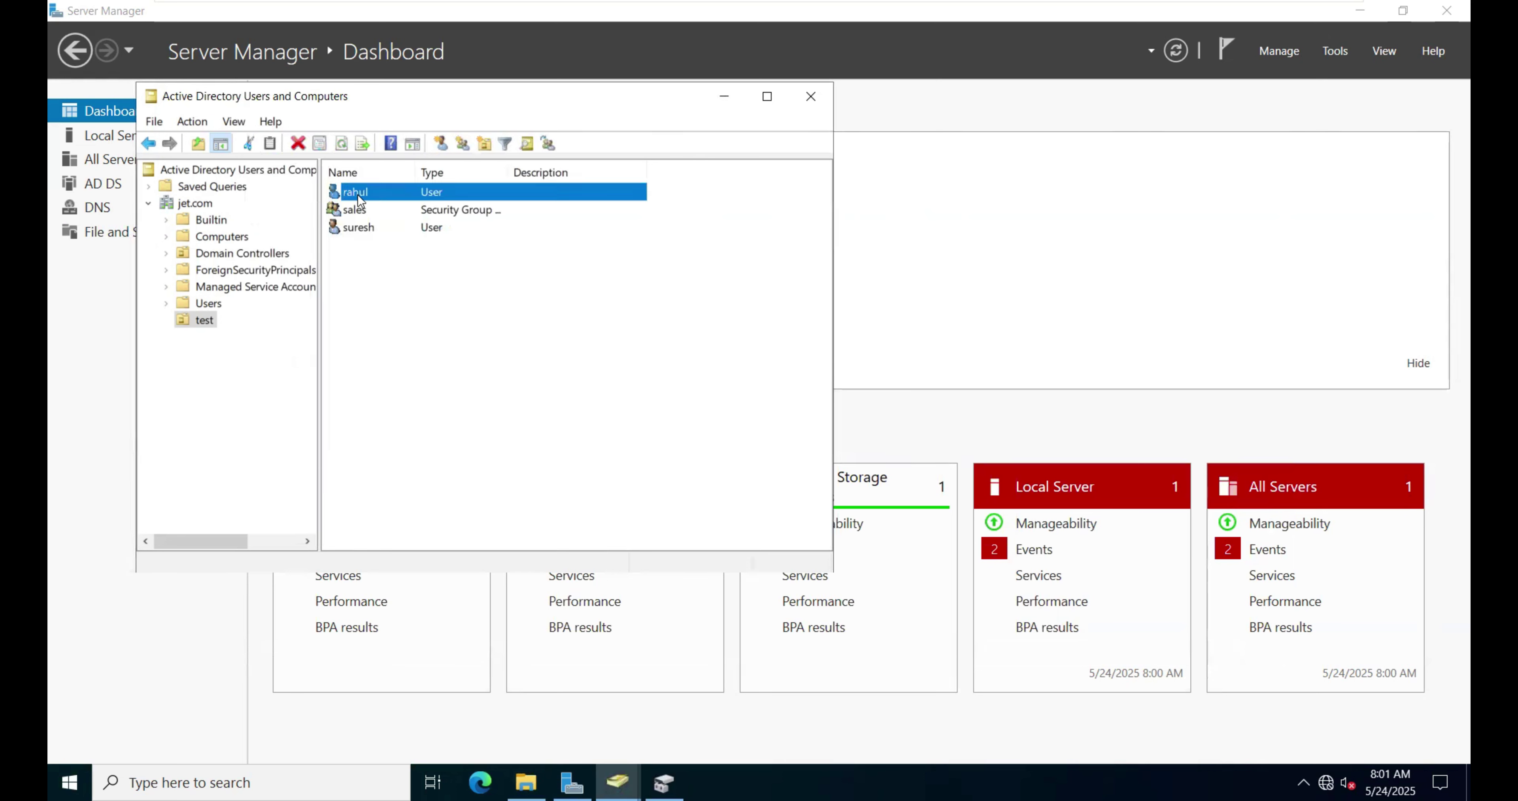
left_click(422, 458)
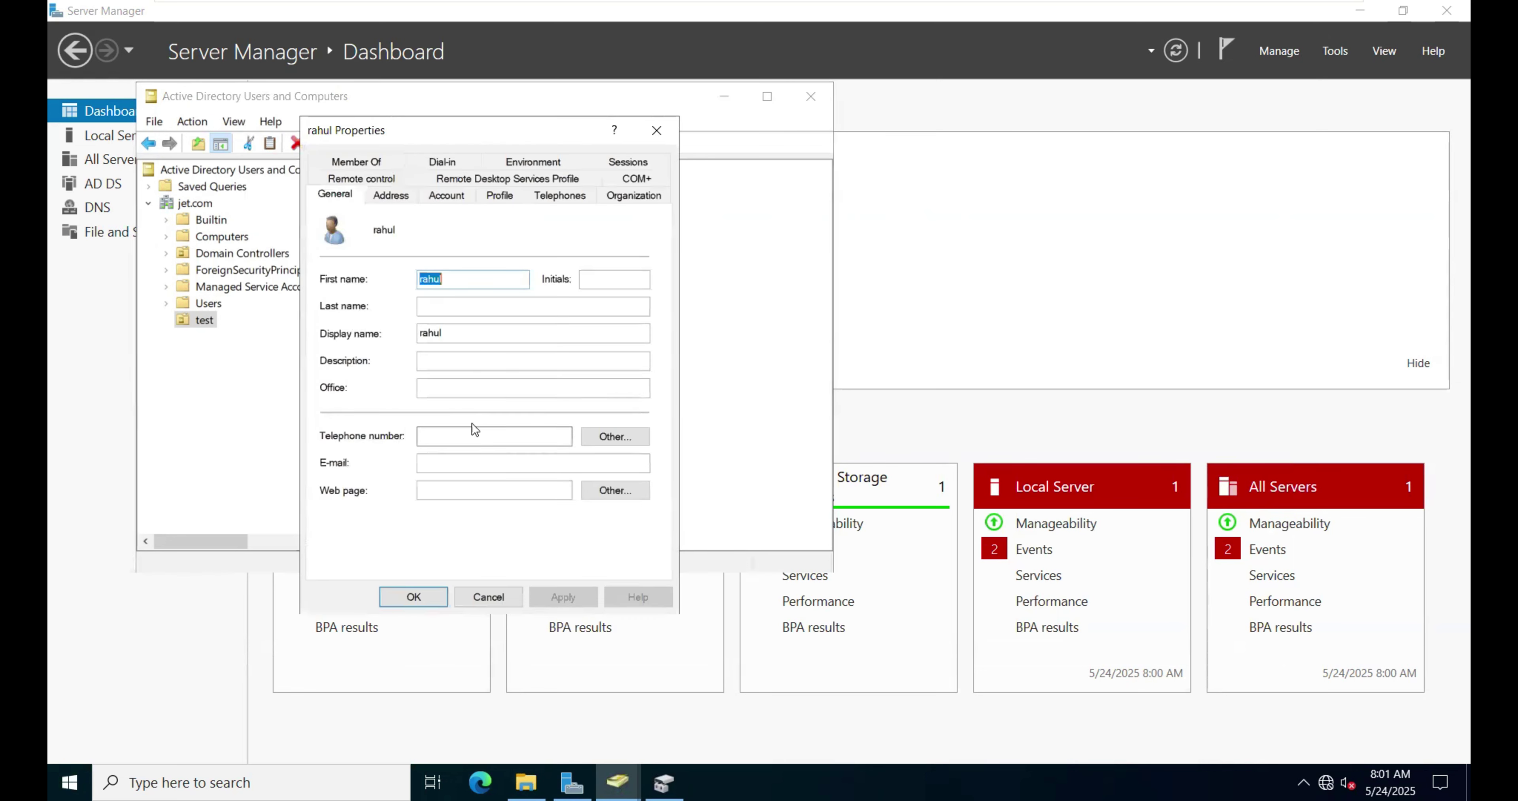
left_click(500, 195)
left_click(525, 244)
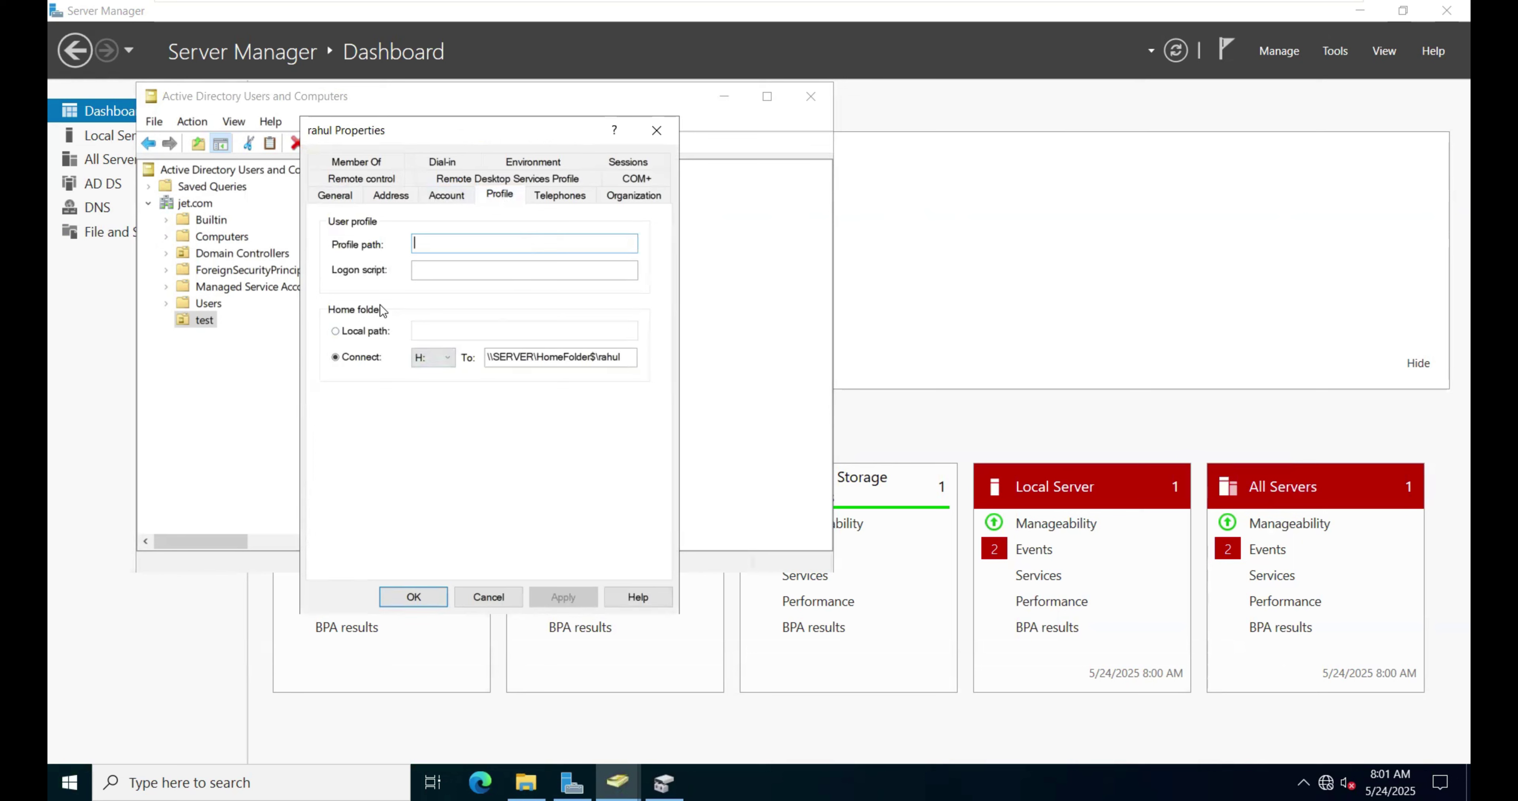
left_click(451, 198)
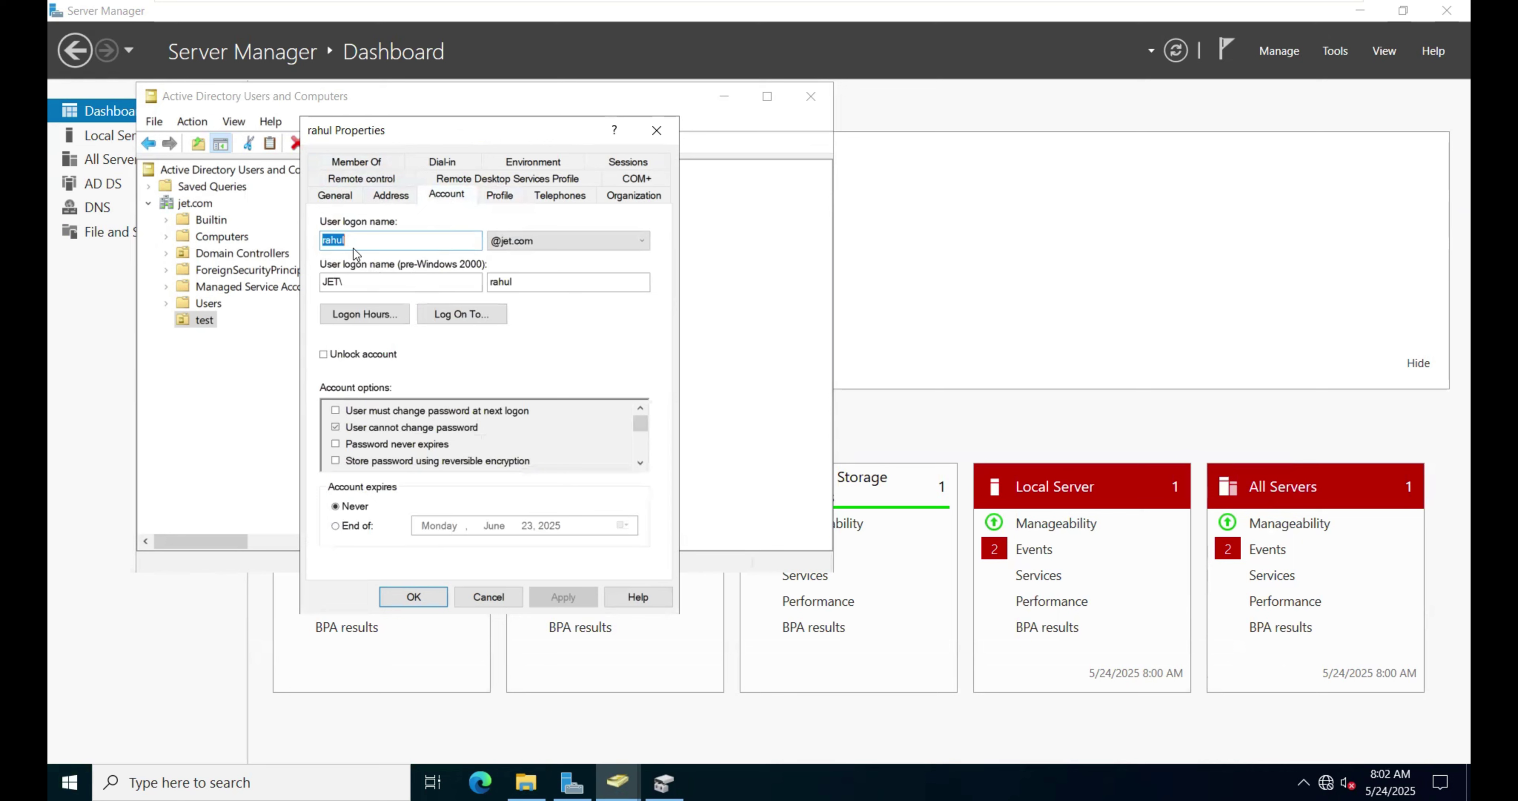
left_click(501, 196)
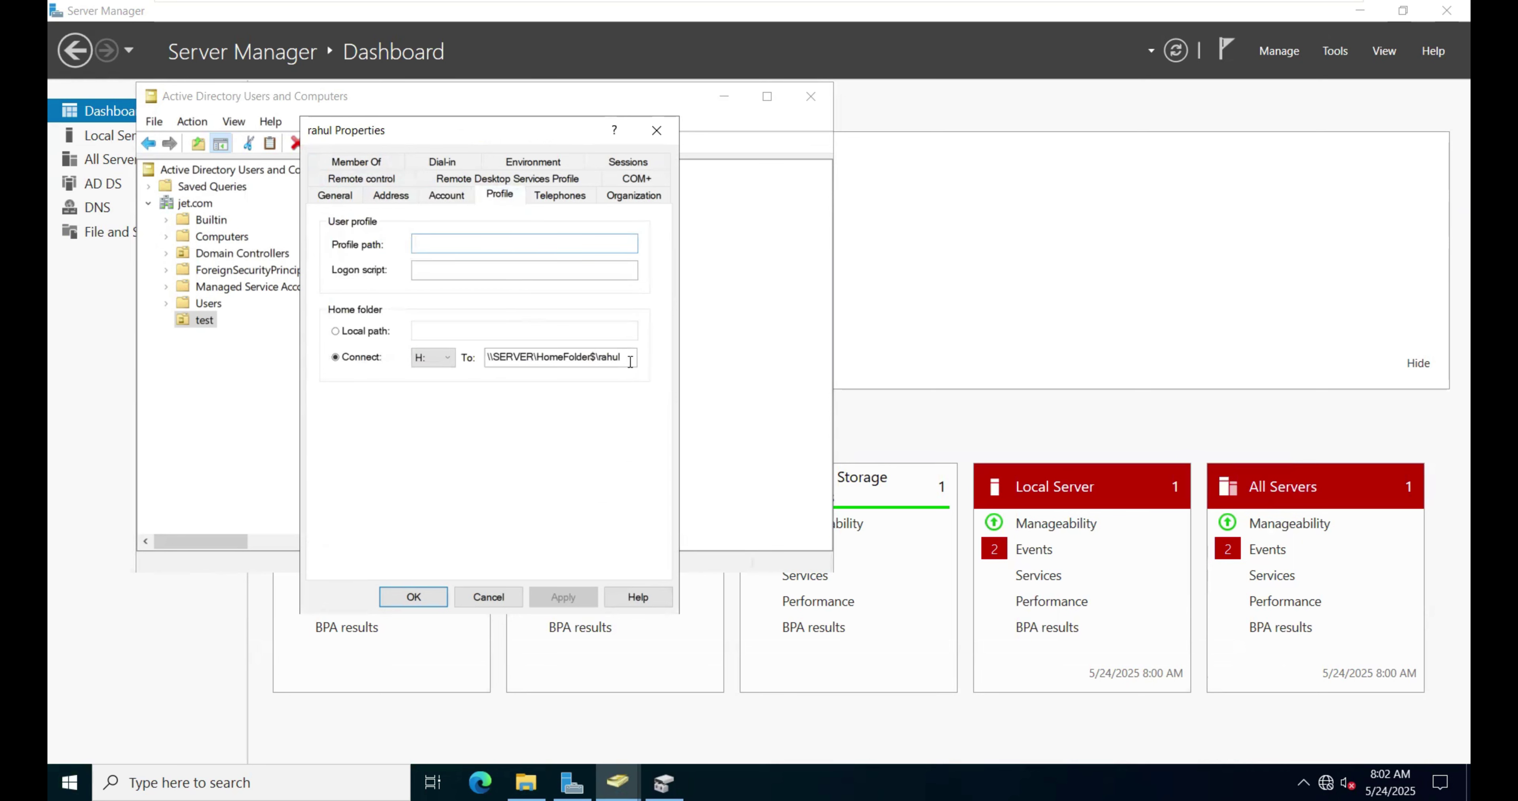
left_click_drag(622, 357, 487, 357)
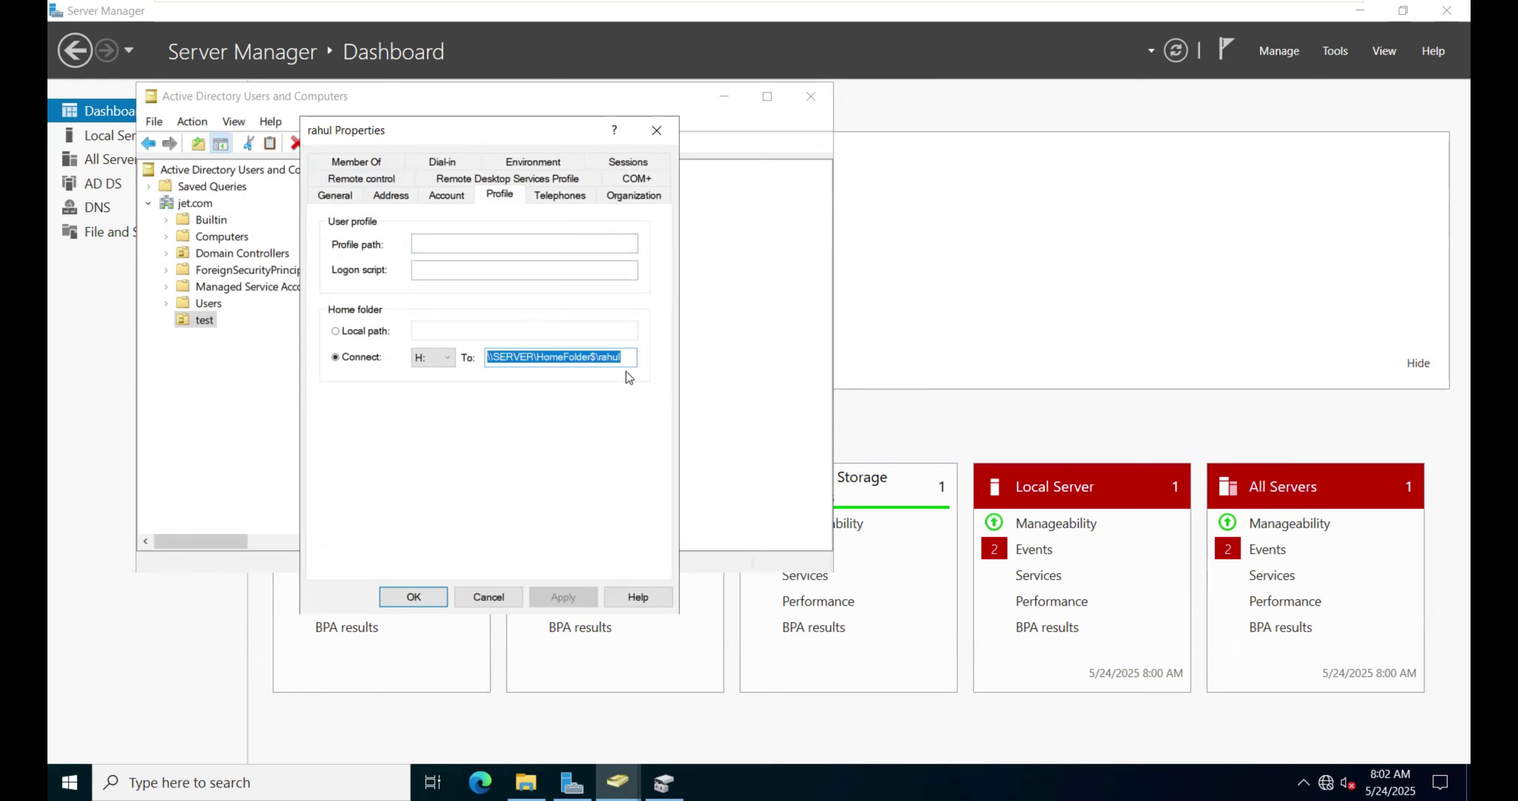
left_click(628, 358)
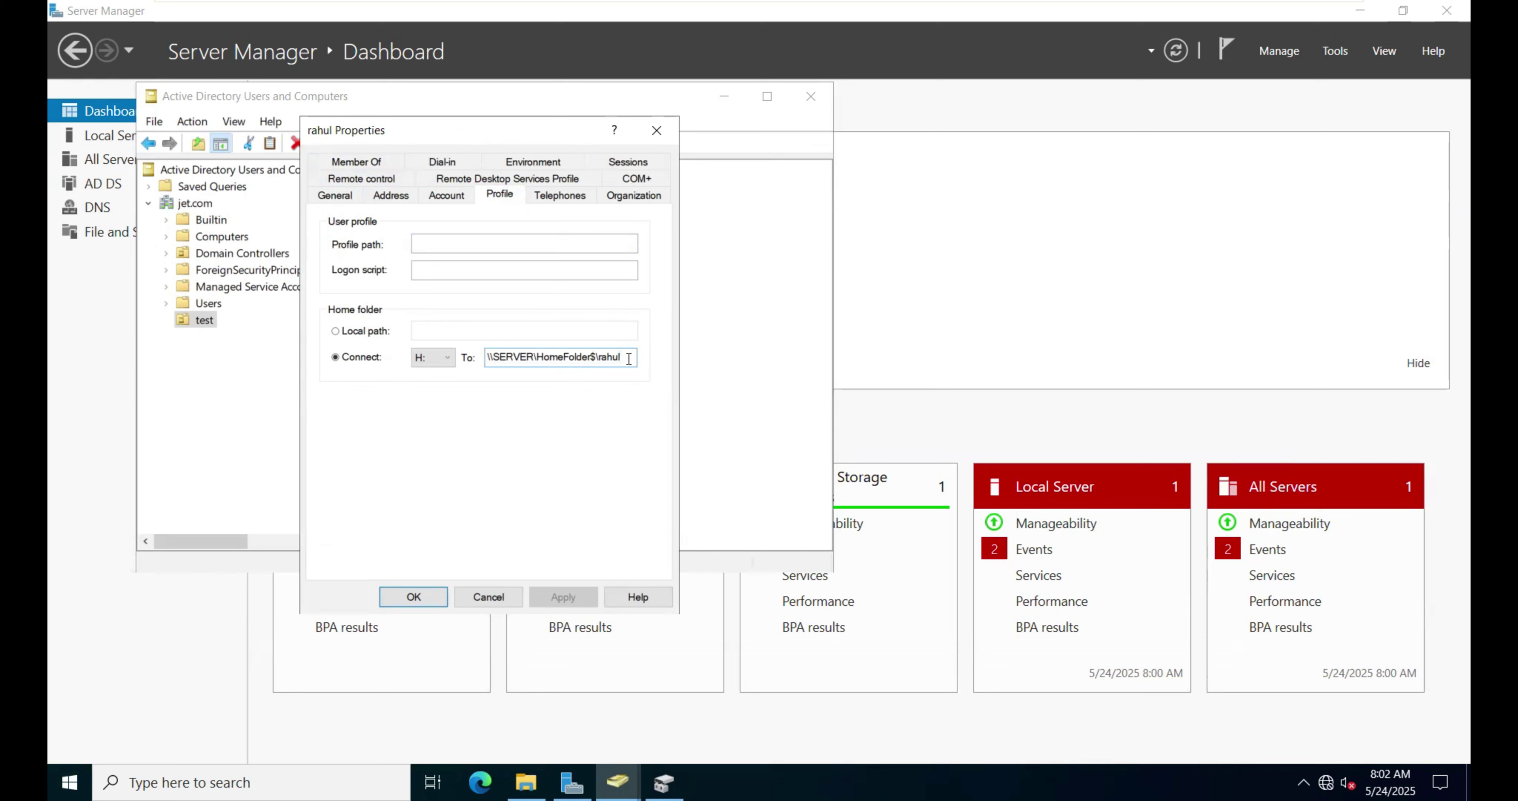
left_click(418, 598)
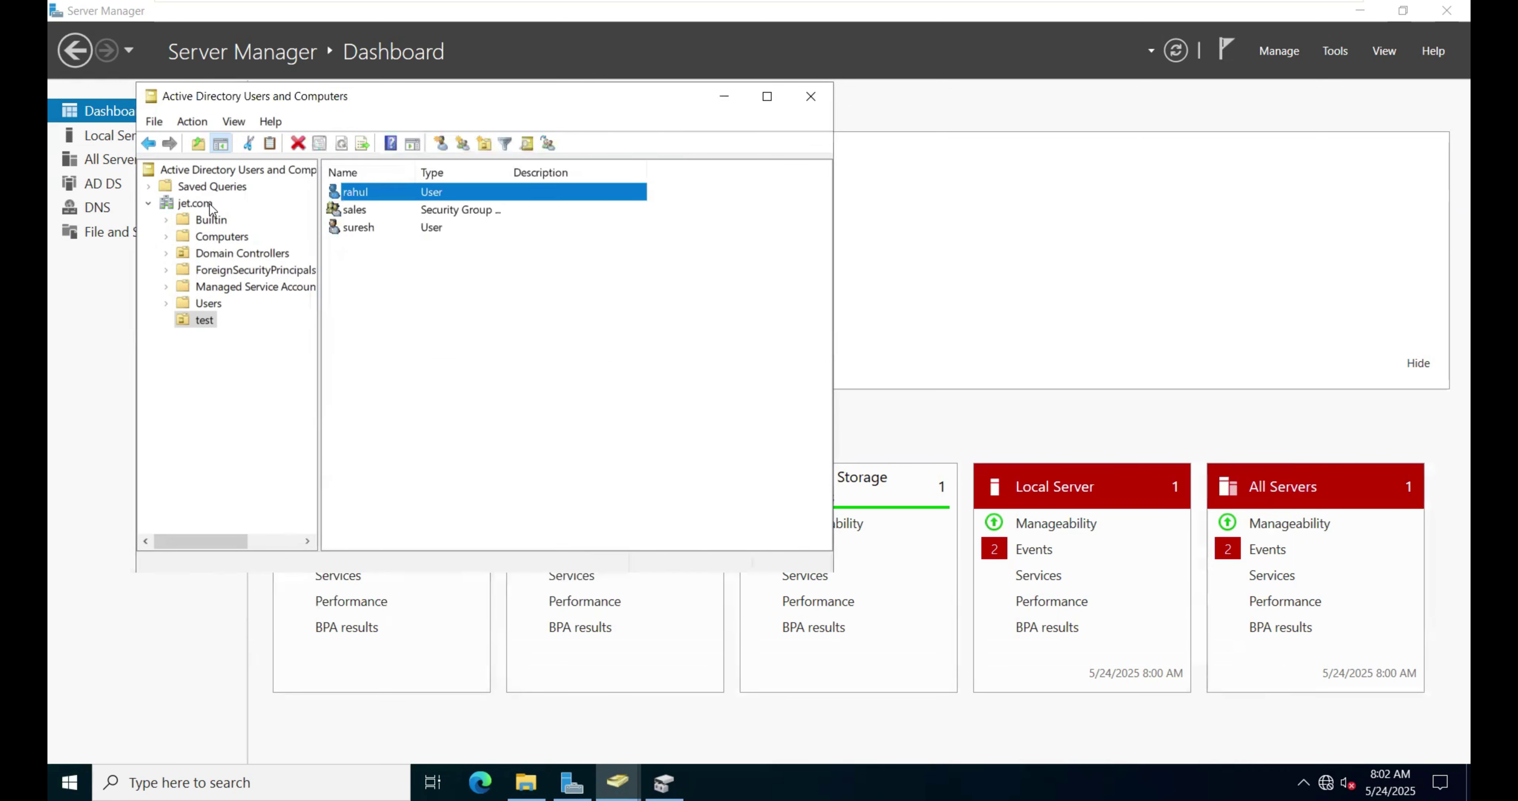
Step: On the Windows 10 VM, check This PC shows only C: and the DVD drive, no network drive
left_click(417, 441)
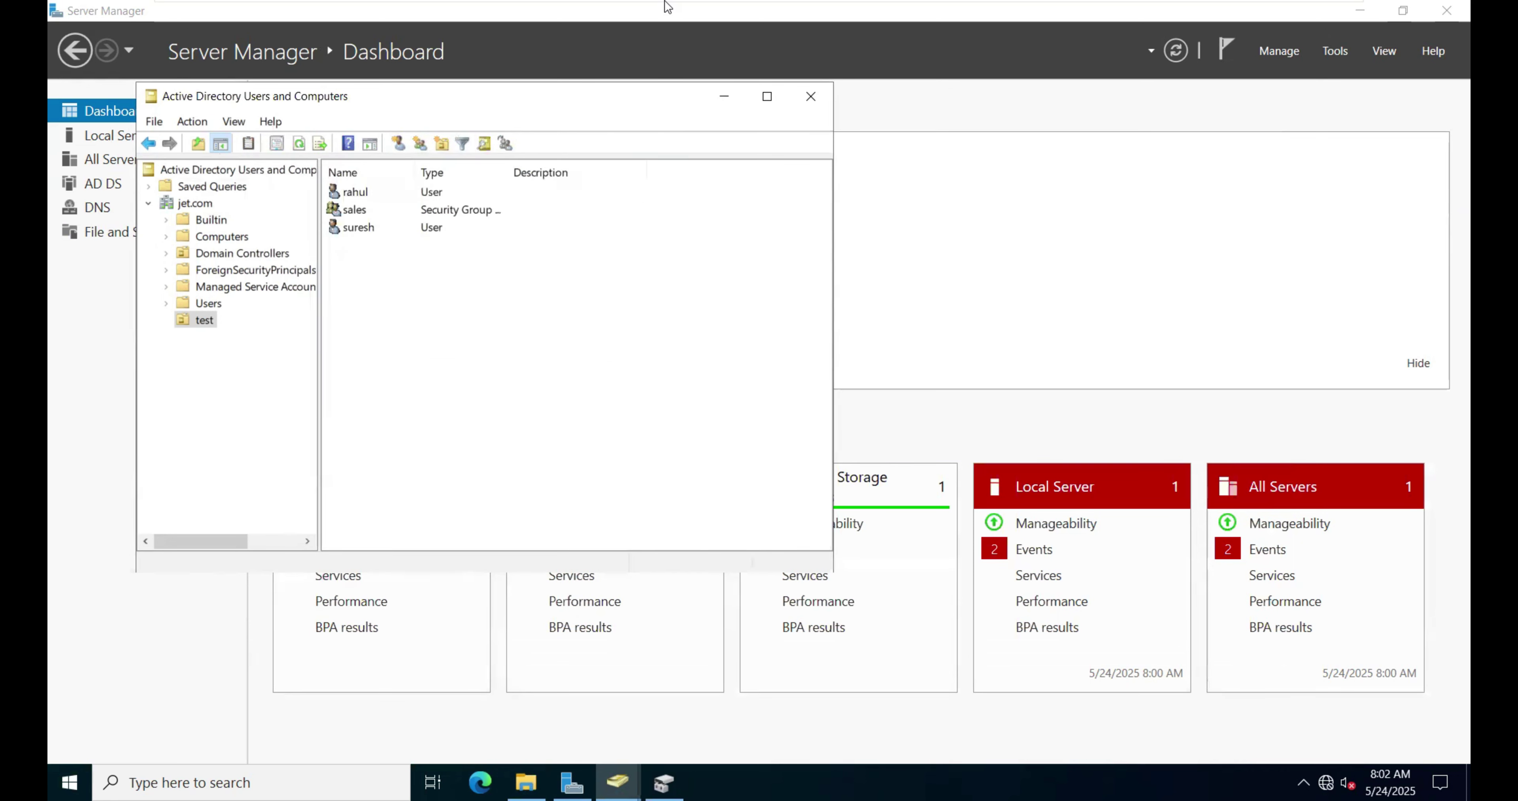
mouse_move(673, 6)
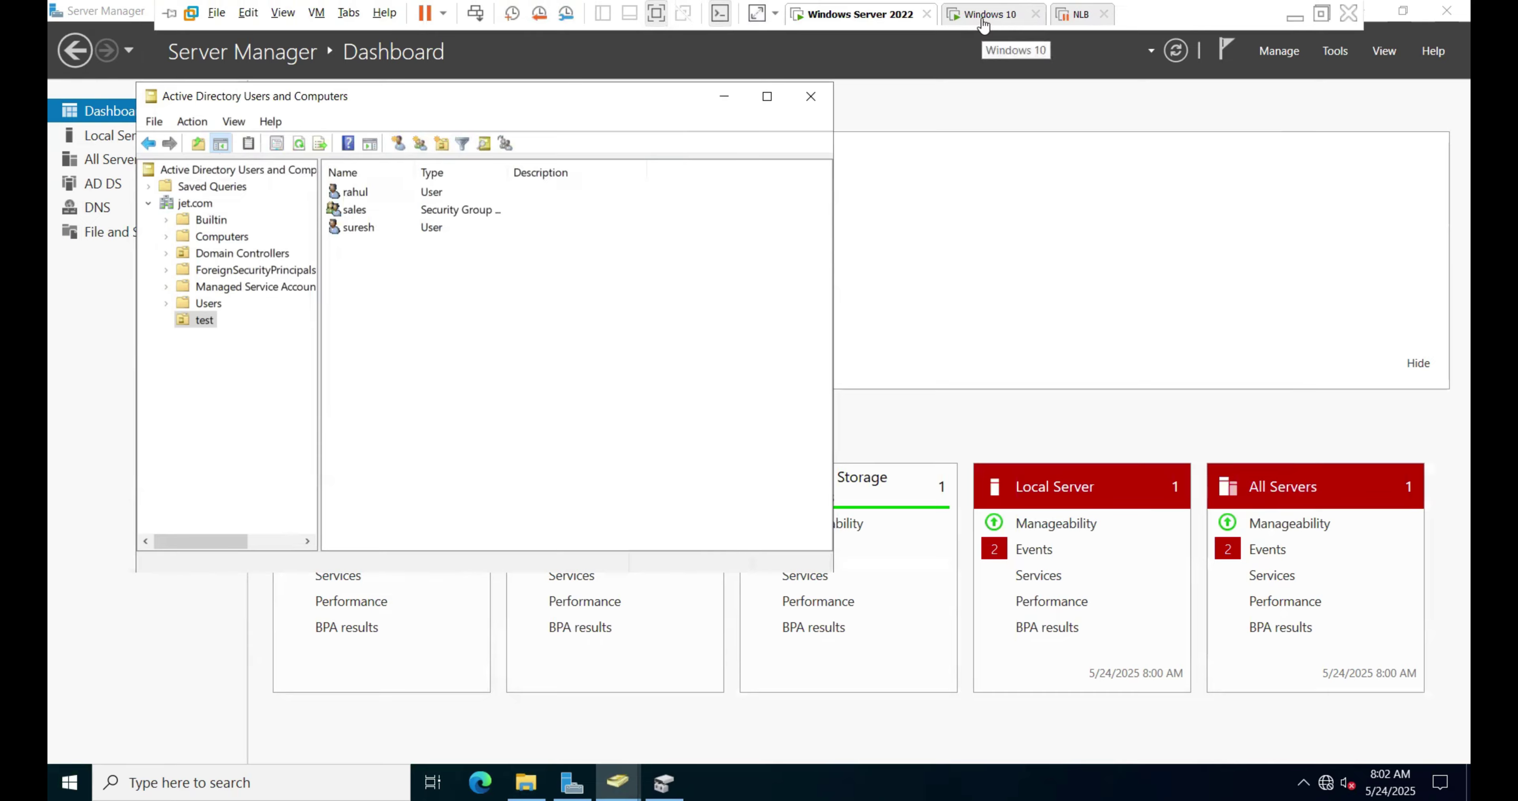
left_click(986, 11)
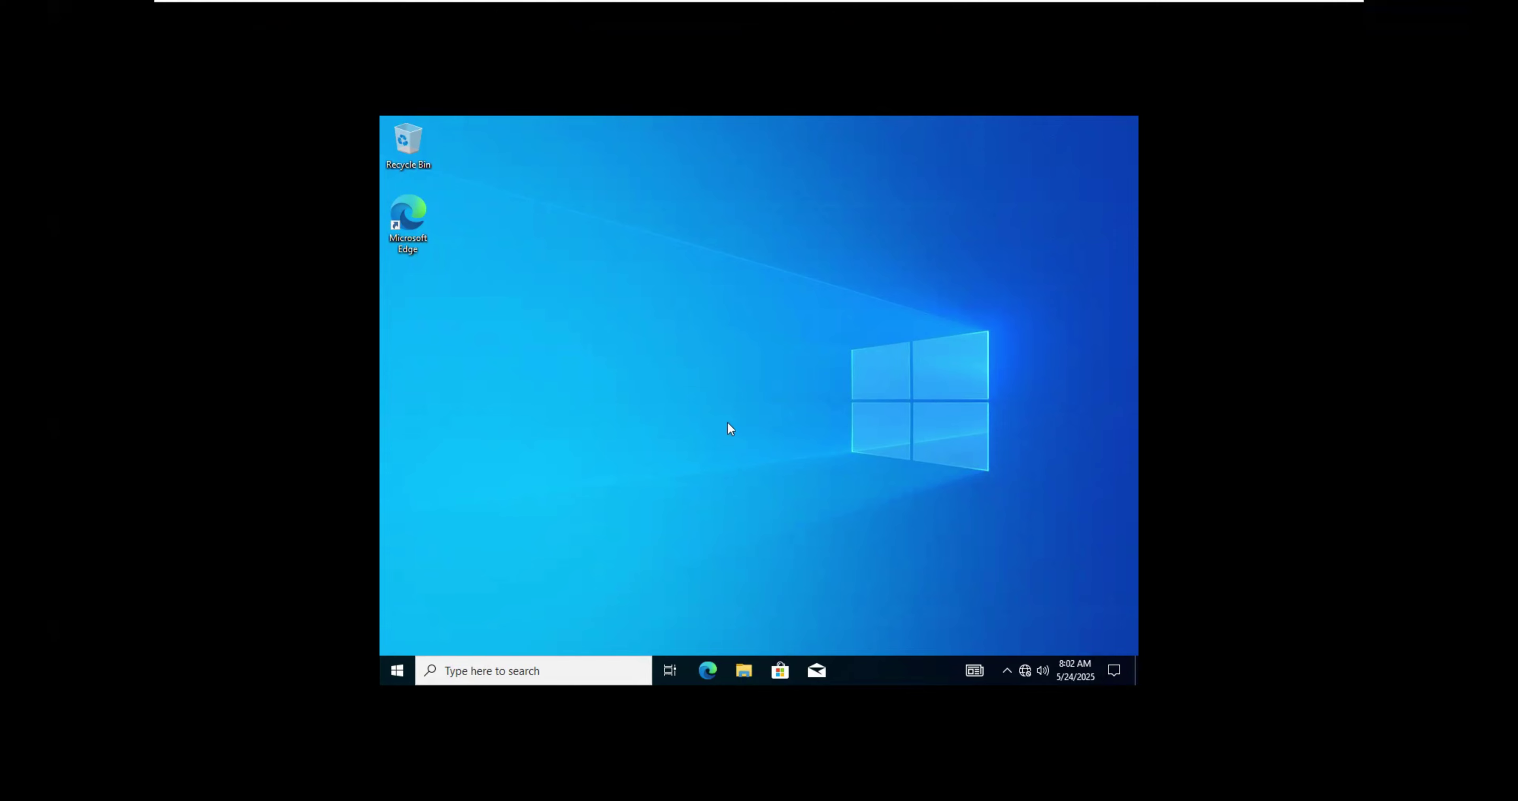
key("super+e")
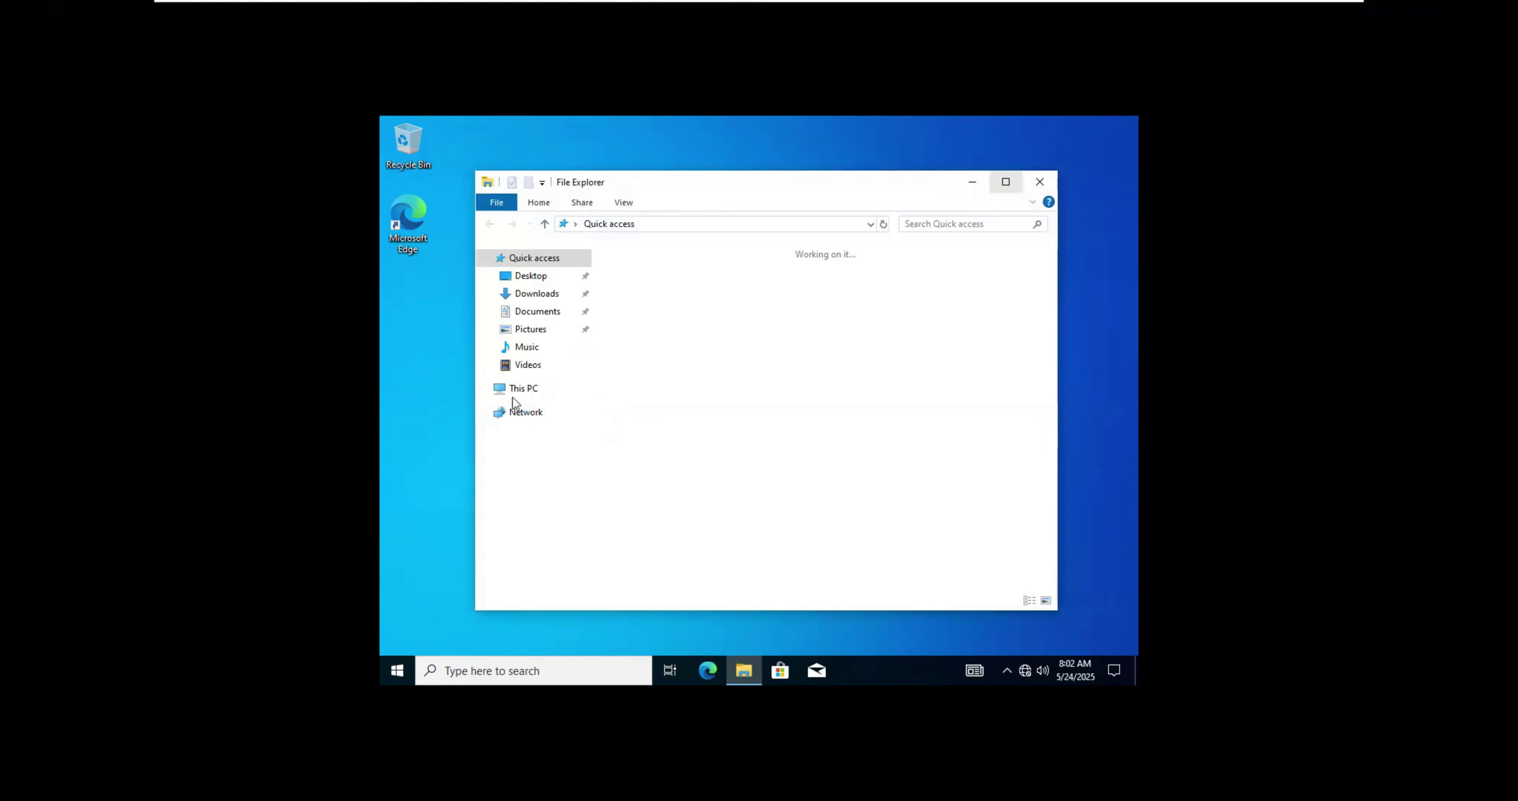
left_click(520, 389)
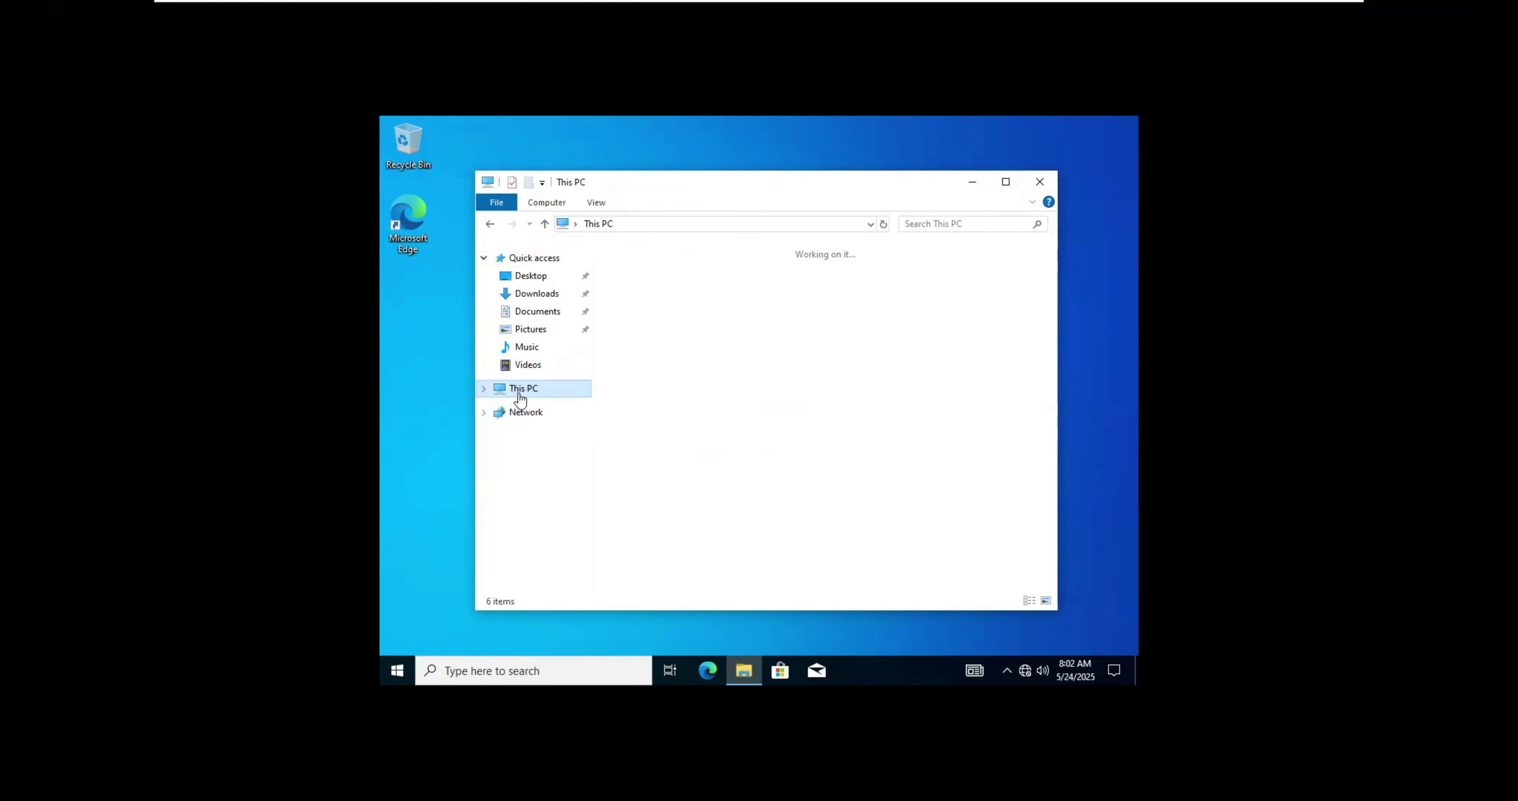
left_click(1040, 182)
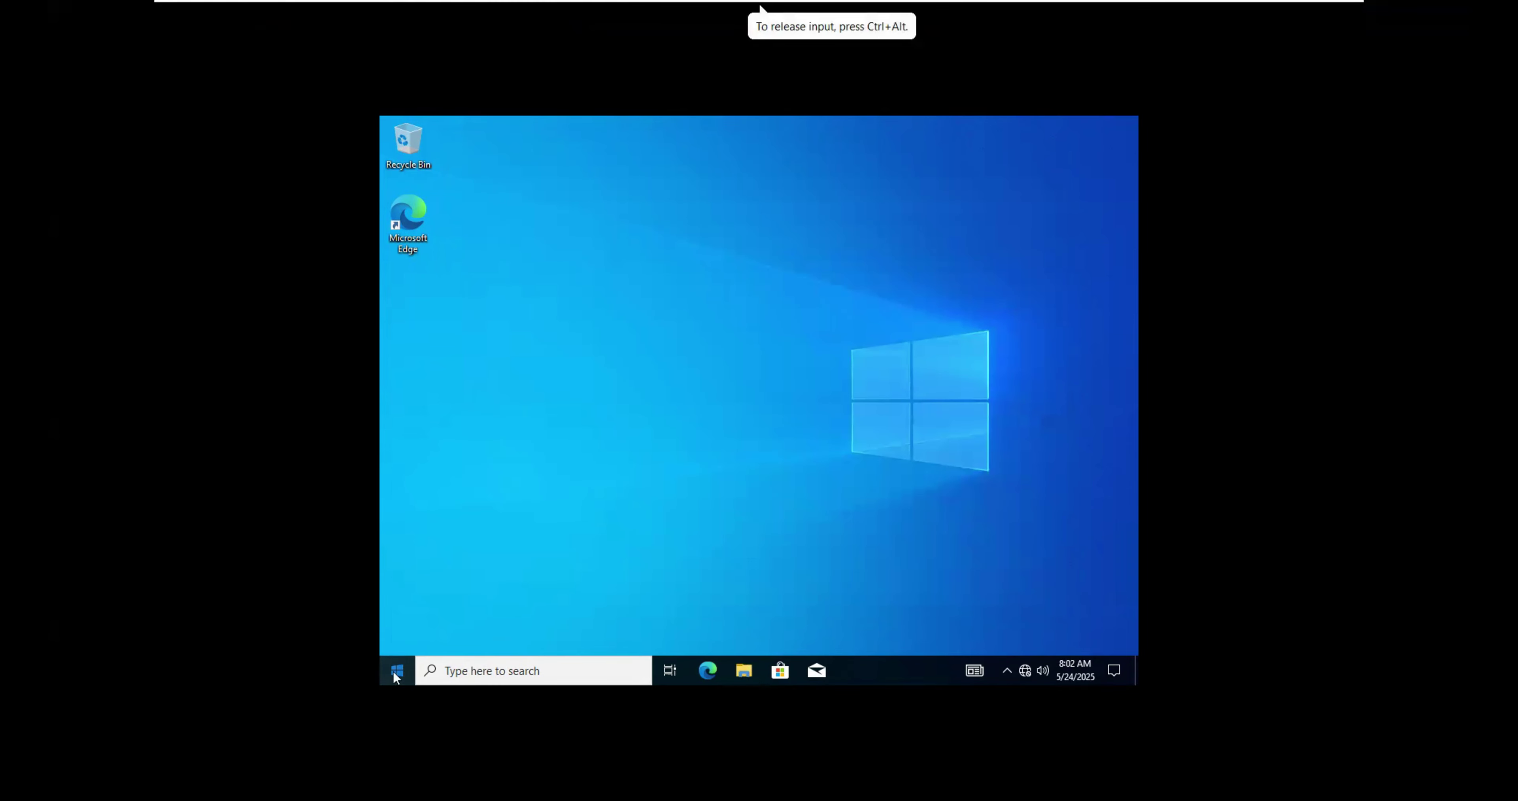
left_click(403, 667)
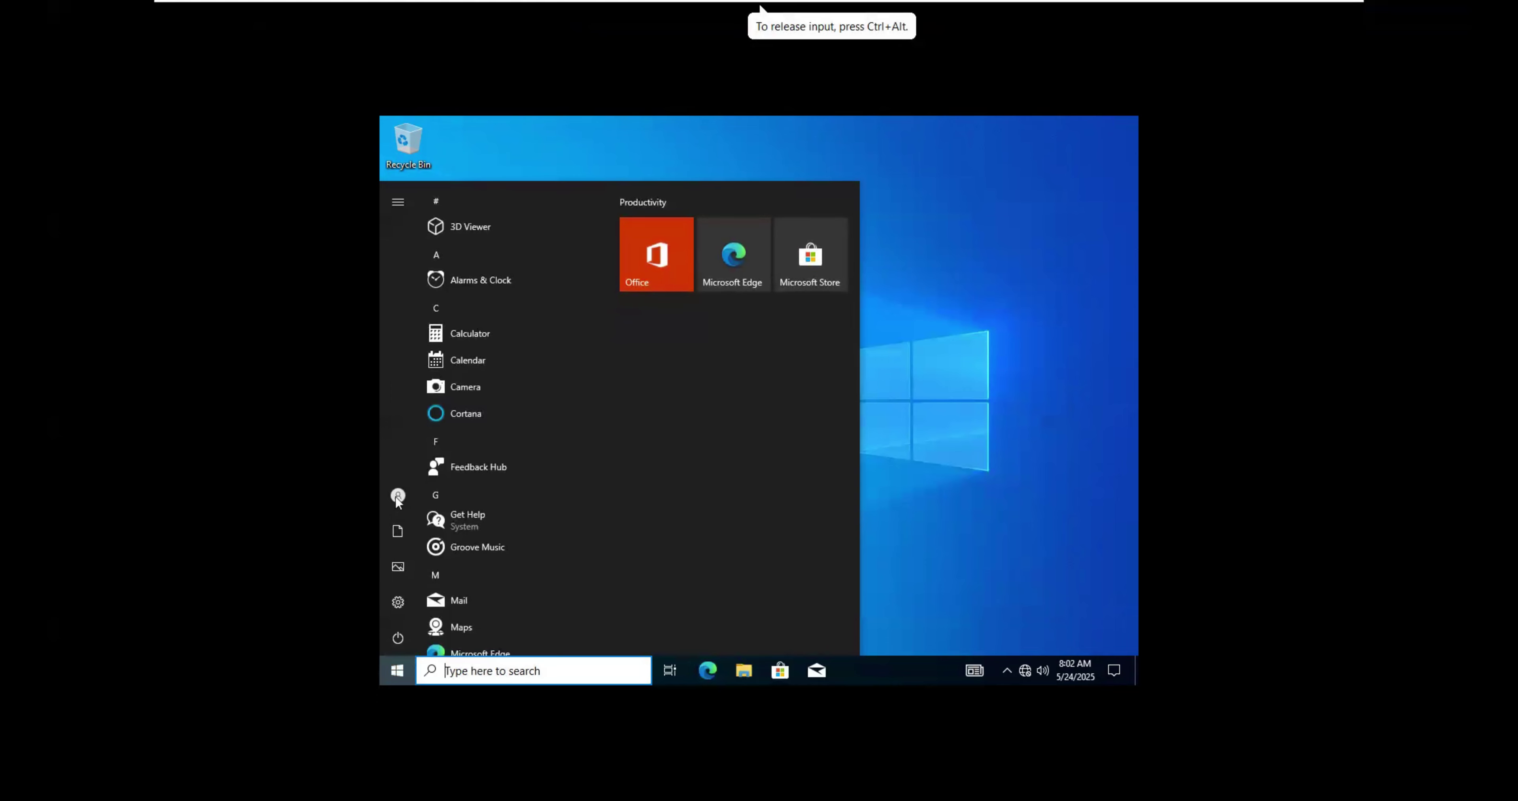
Step: Sign out of Windows 10 and sign the domain user back in with the password
left_click(399, 494)
left_click(397, 500)
left_click(398, 496)
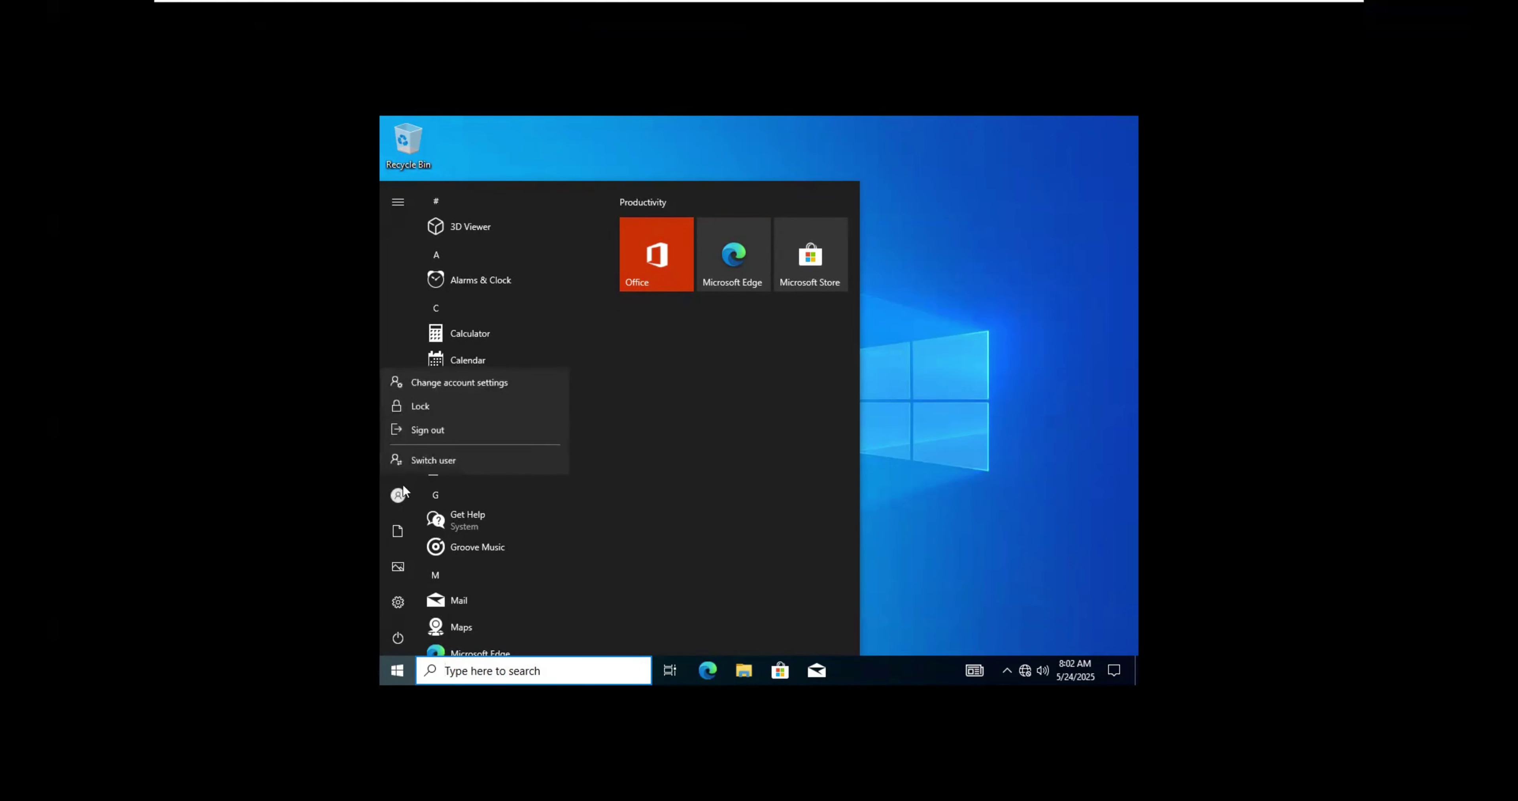
left_click(429, 421)
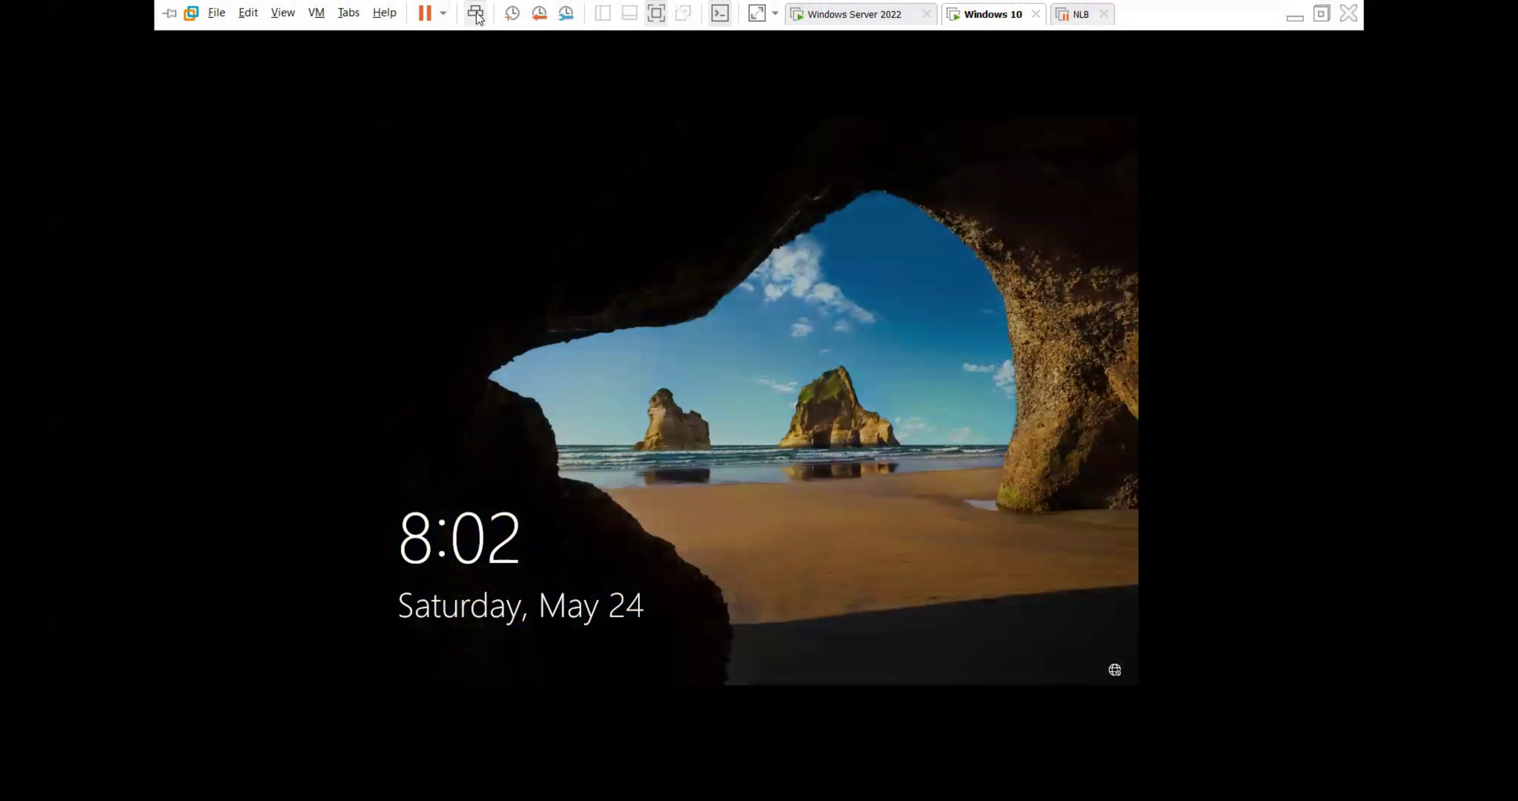
left_click(784, 77)
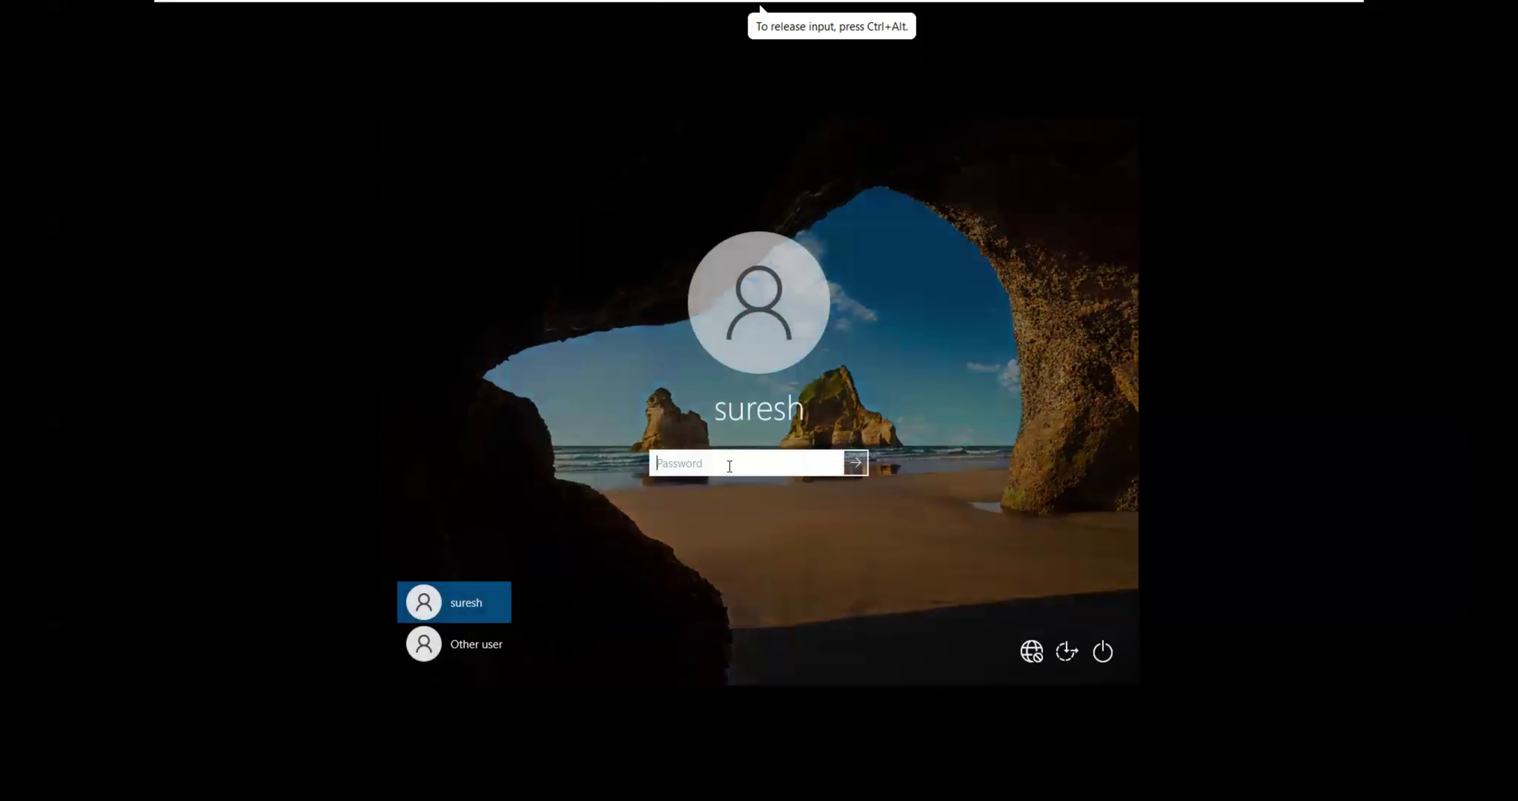
type("********")
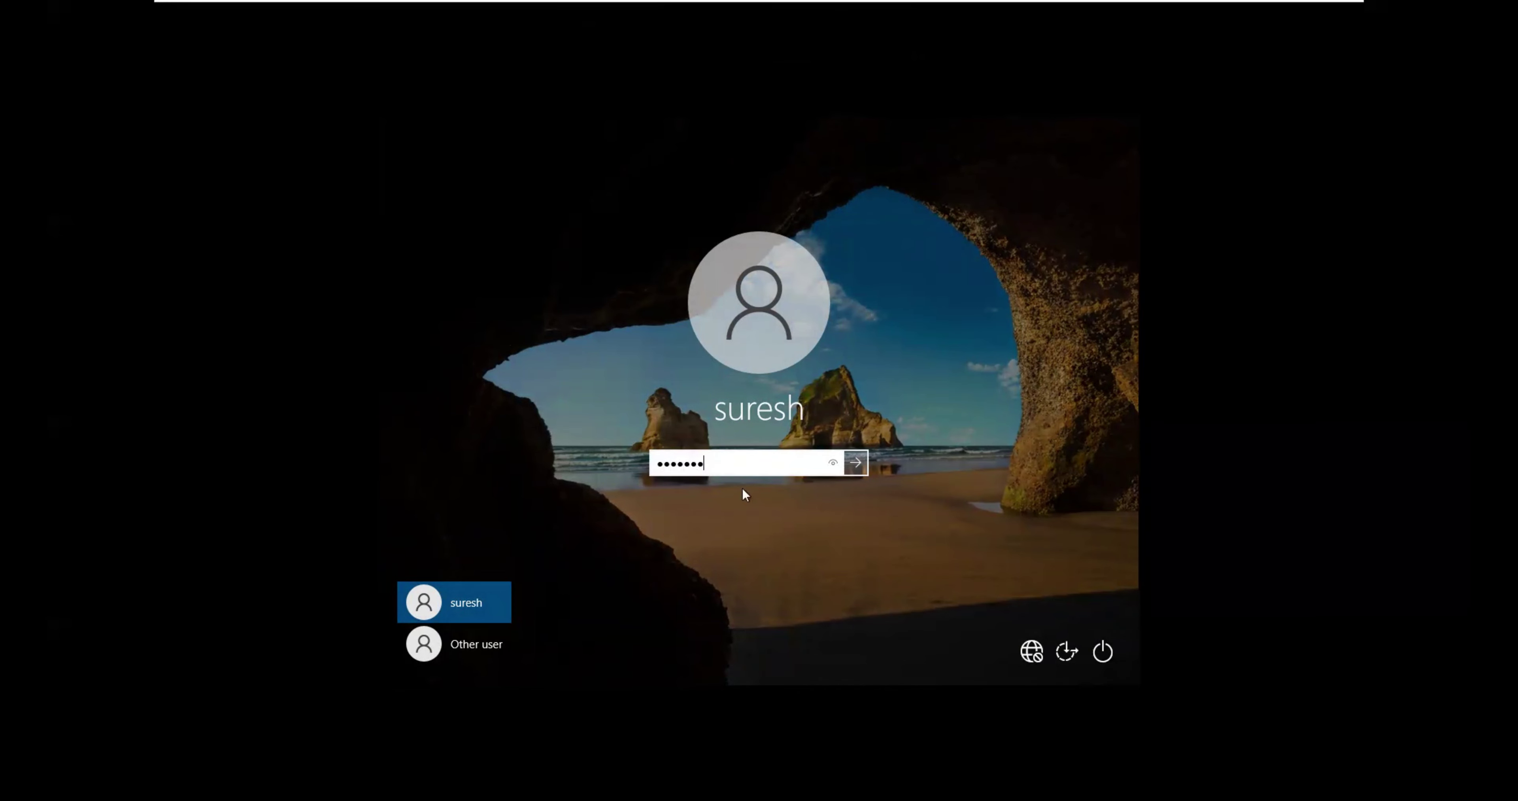
left_click(855, 463)
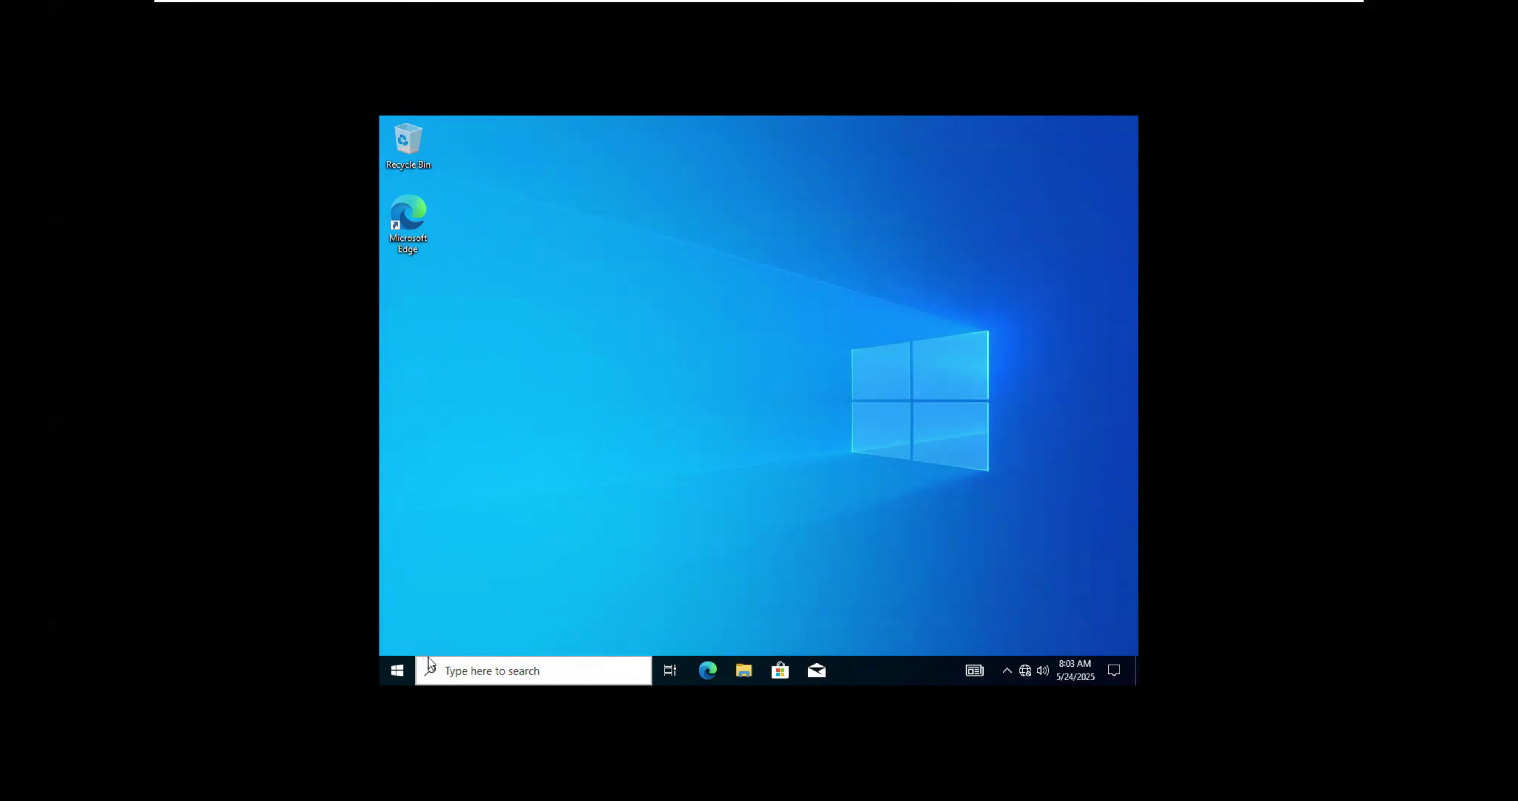
Step: Open the mapped H: home drive from This PC
right_click(403, 671)
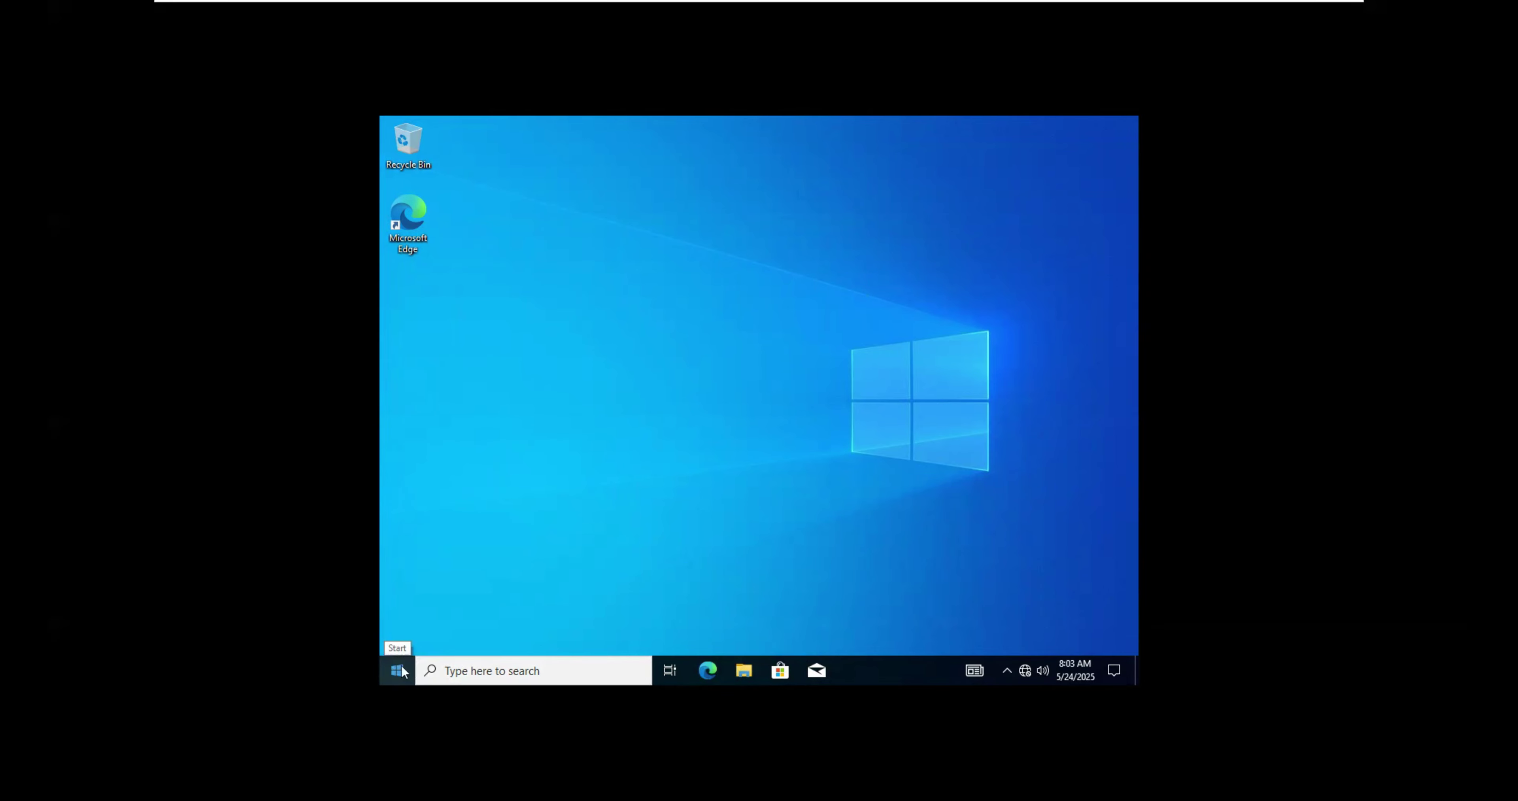
key("super+e")
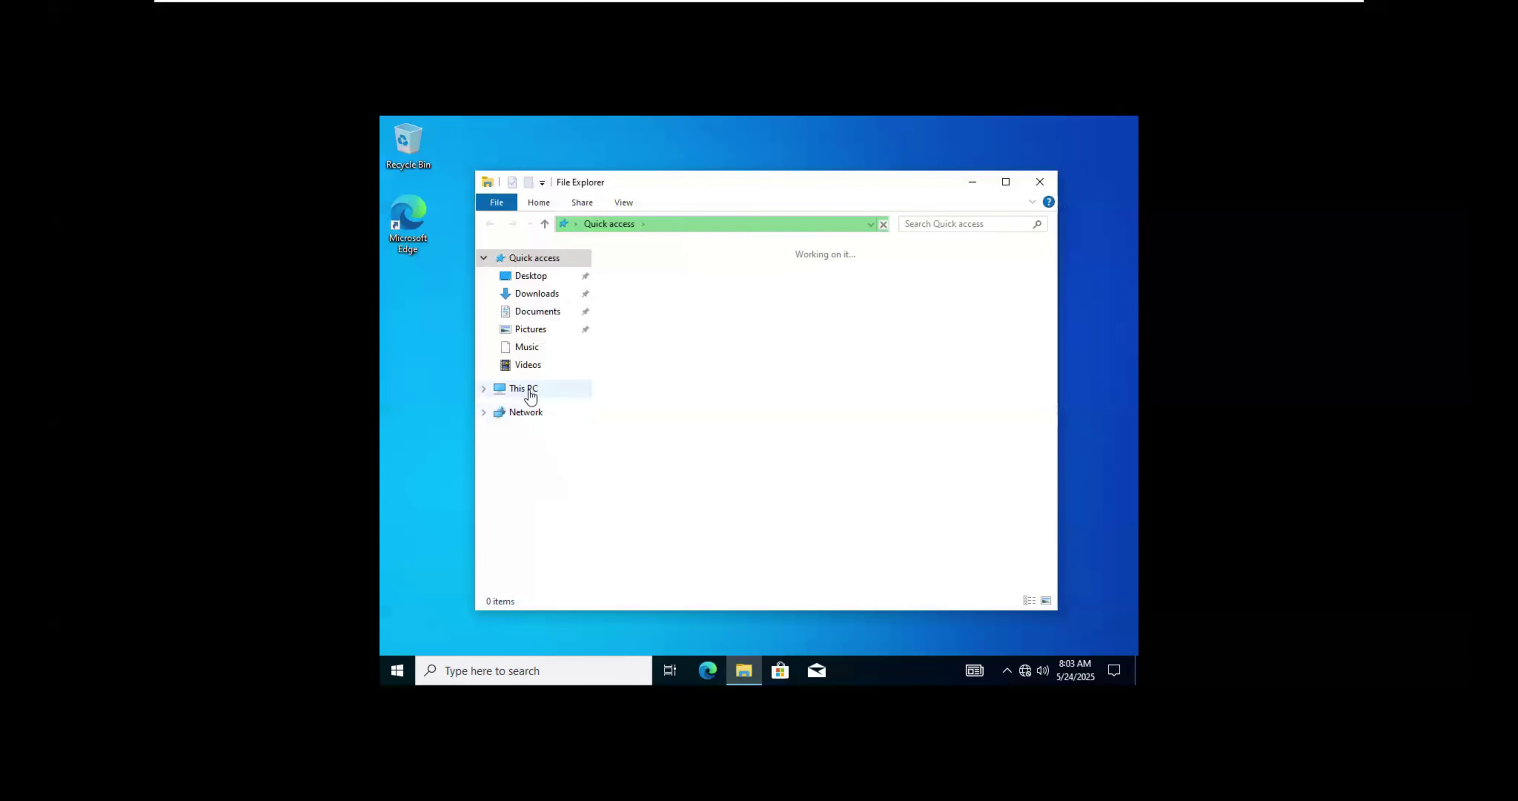
left_click(532, 395)
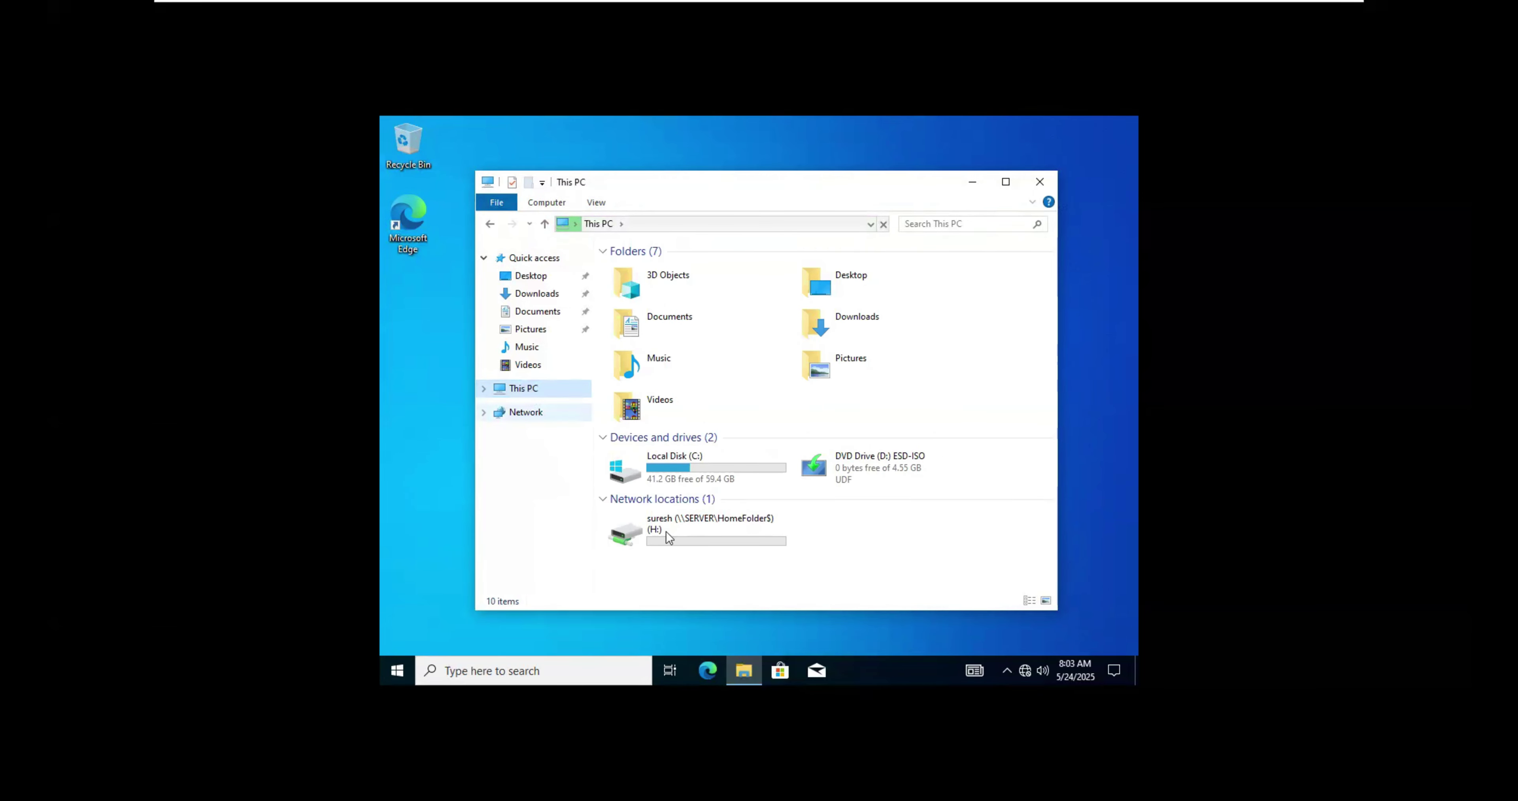
left_click(700, 536)
double_click(700, 537)
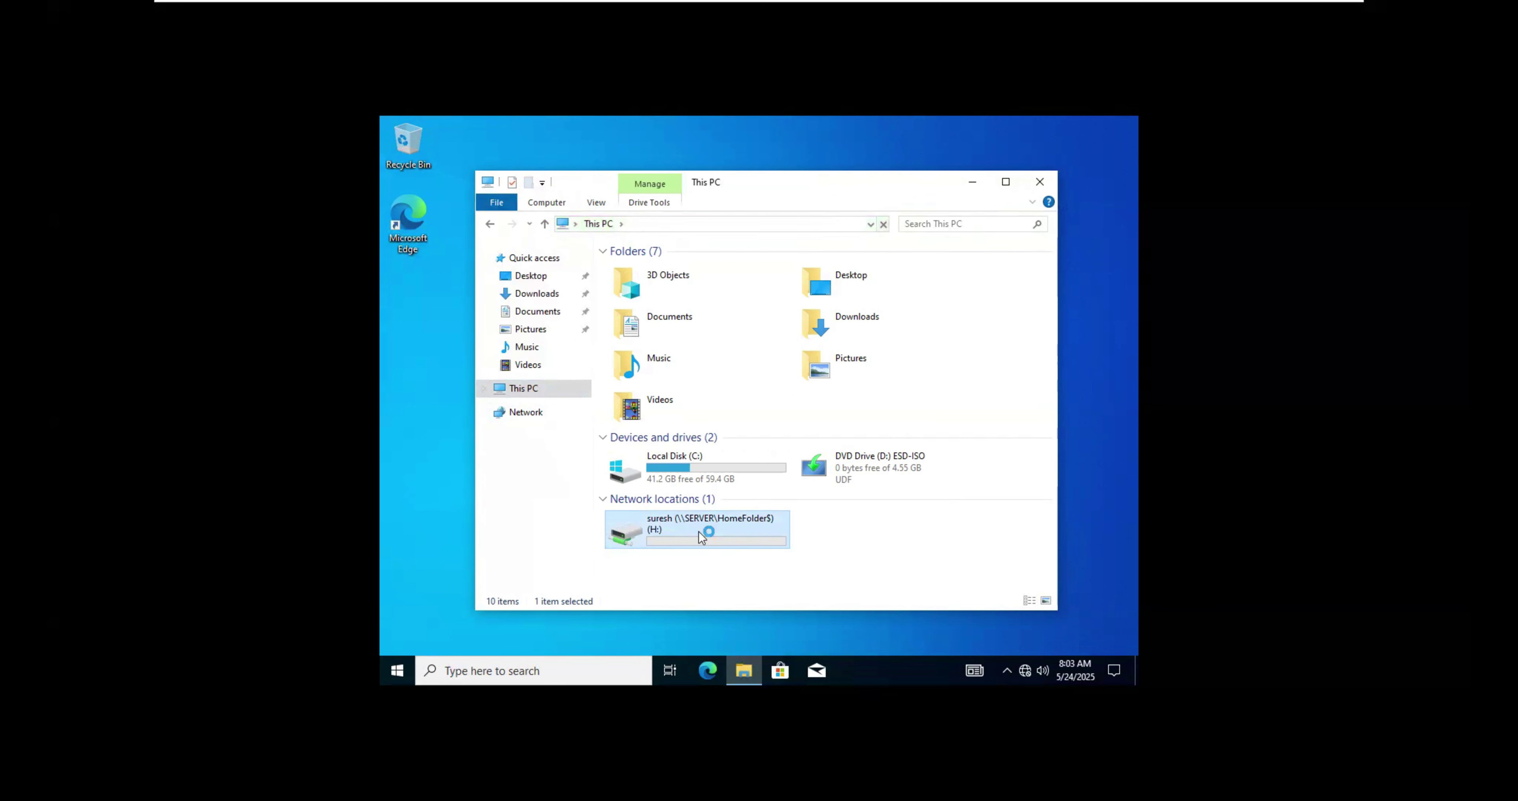
Step: Create a new folder named 'suresh data' on the H: drive
right_click(691, 418)
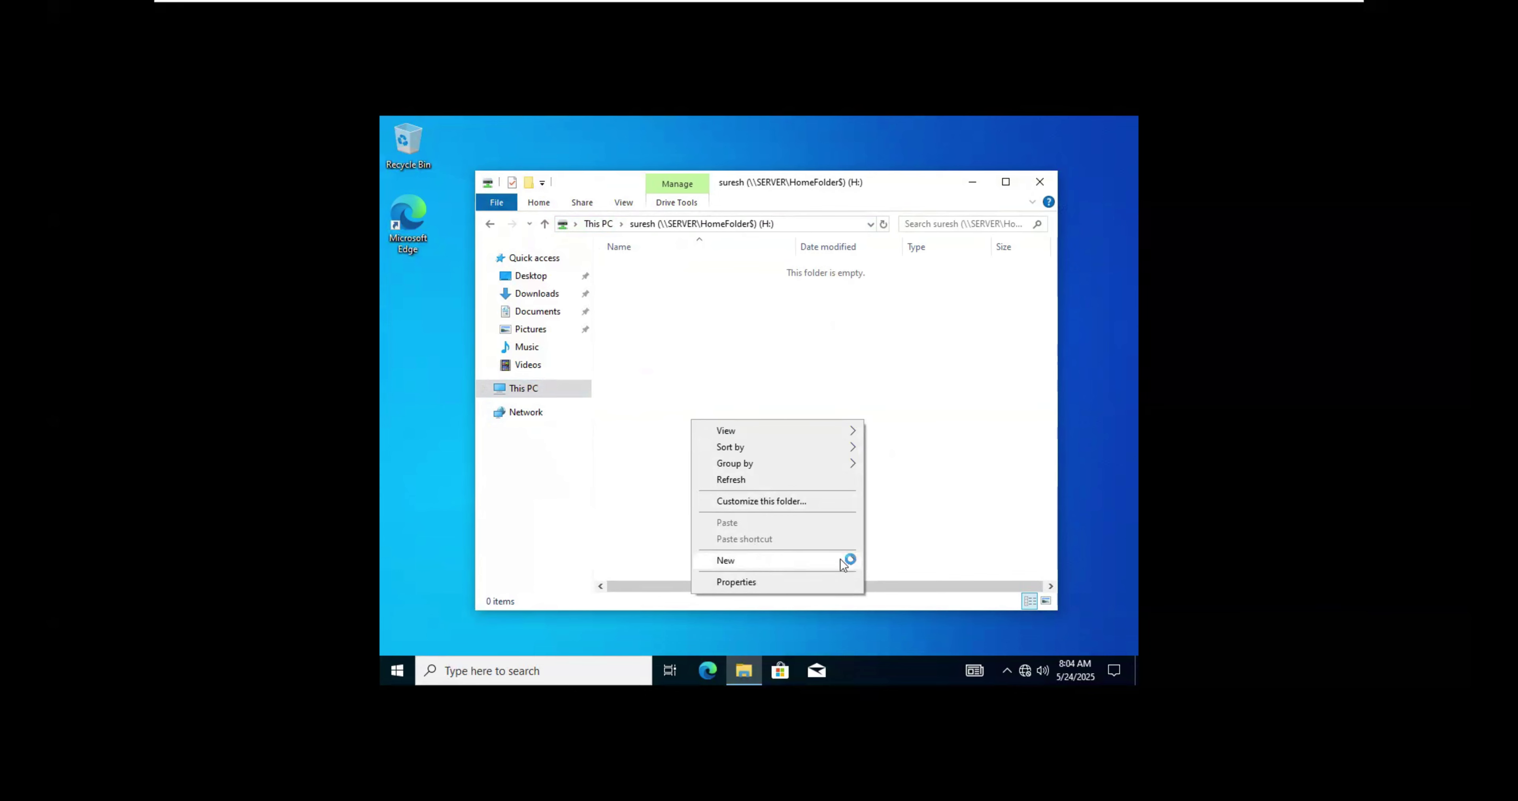
left_click(884, 561)
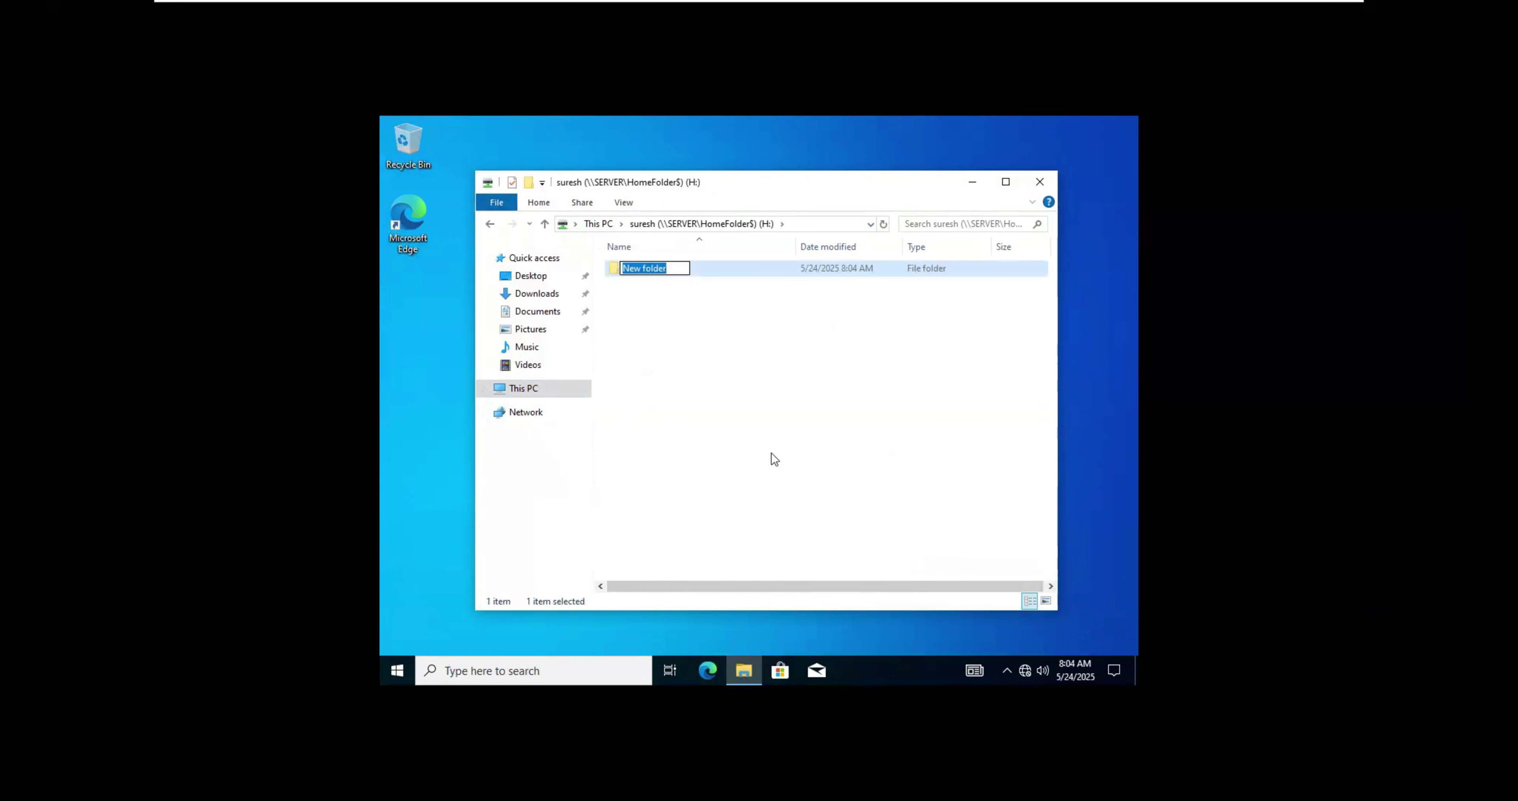
type("sr")
key("BackSpace")
type("uresh data")
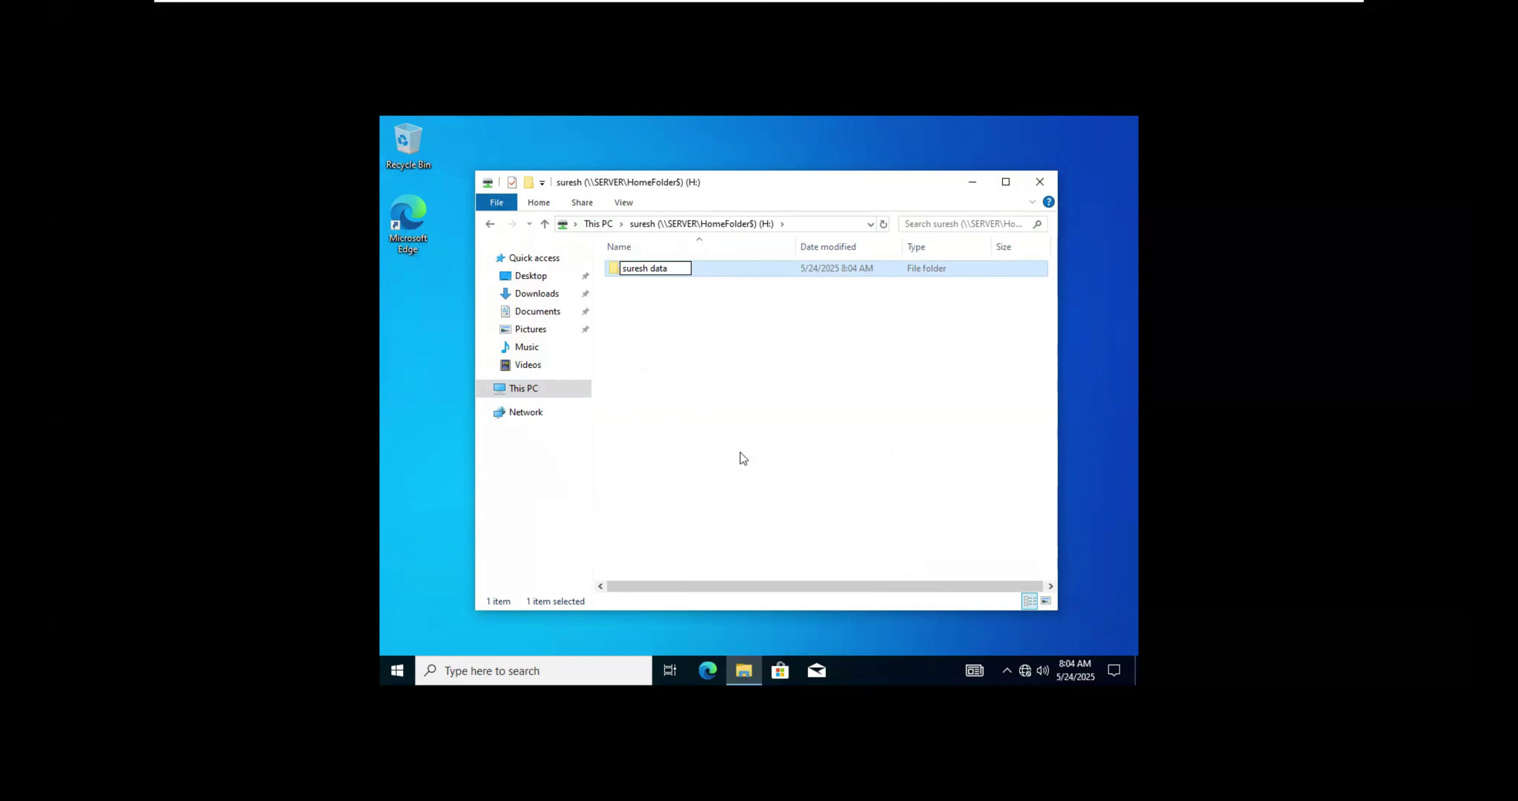
left_click(741, 452)
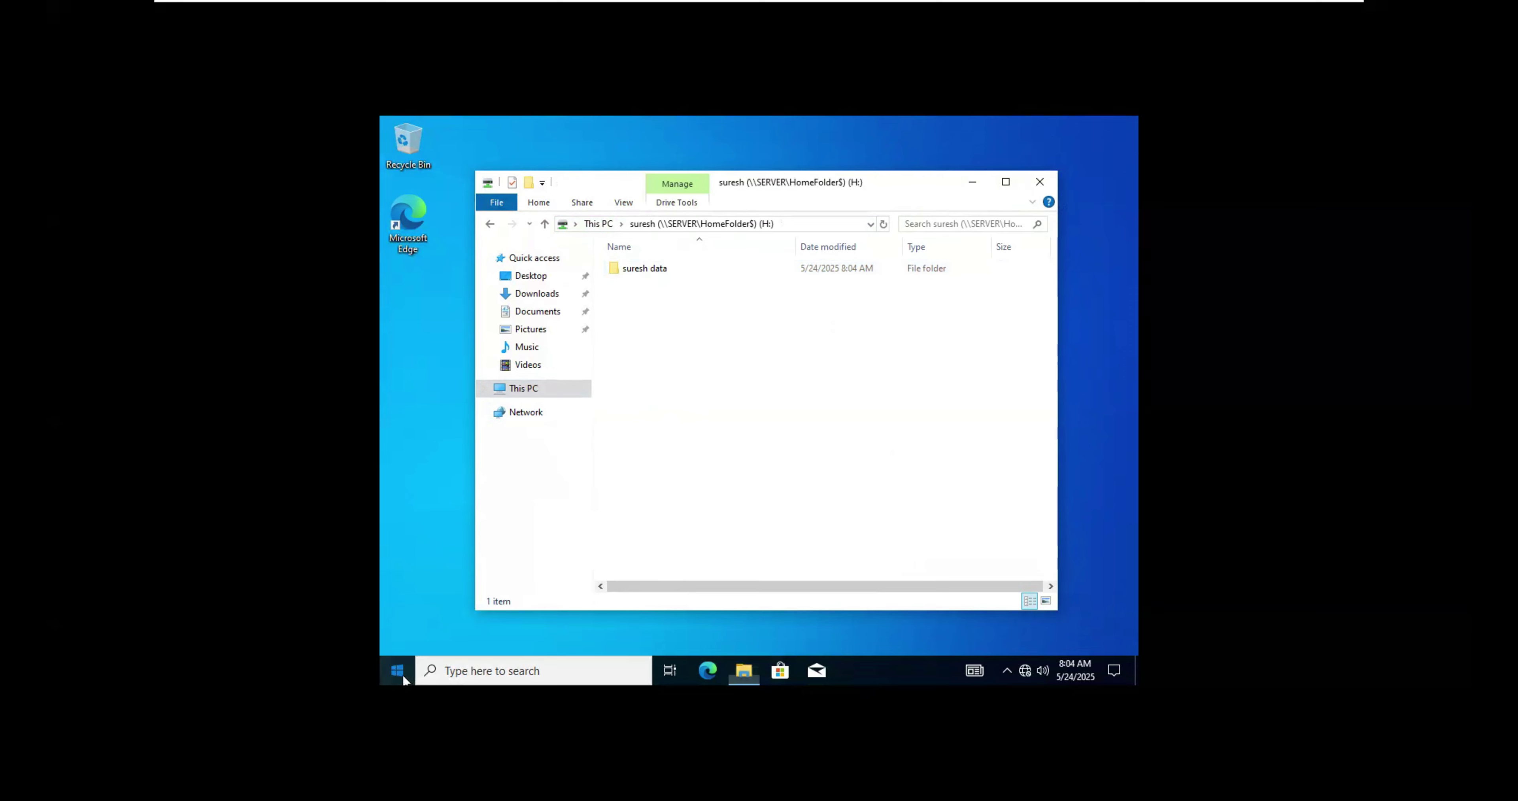
Step: Sign out of the current Windows 10 account from the Start menu
left_click(448, 564)
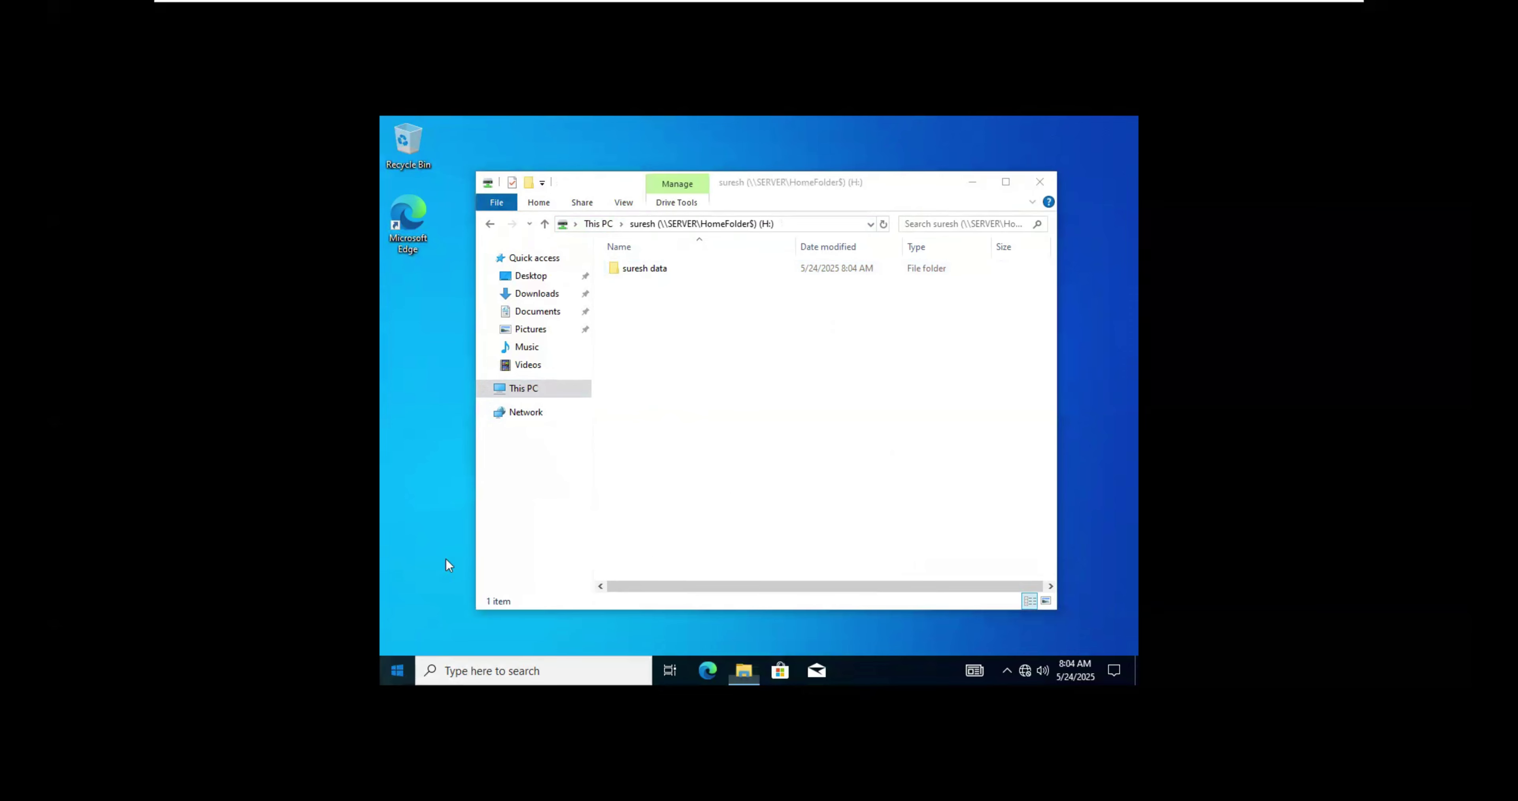
left_click(400, 669)
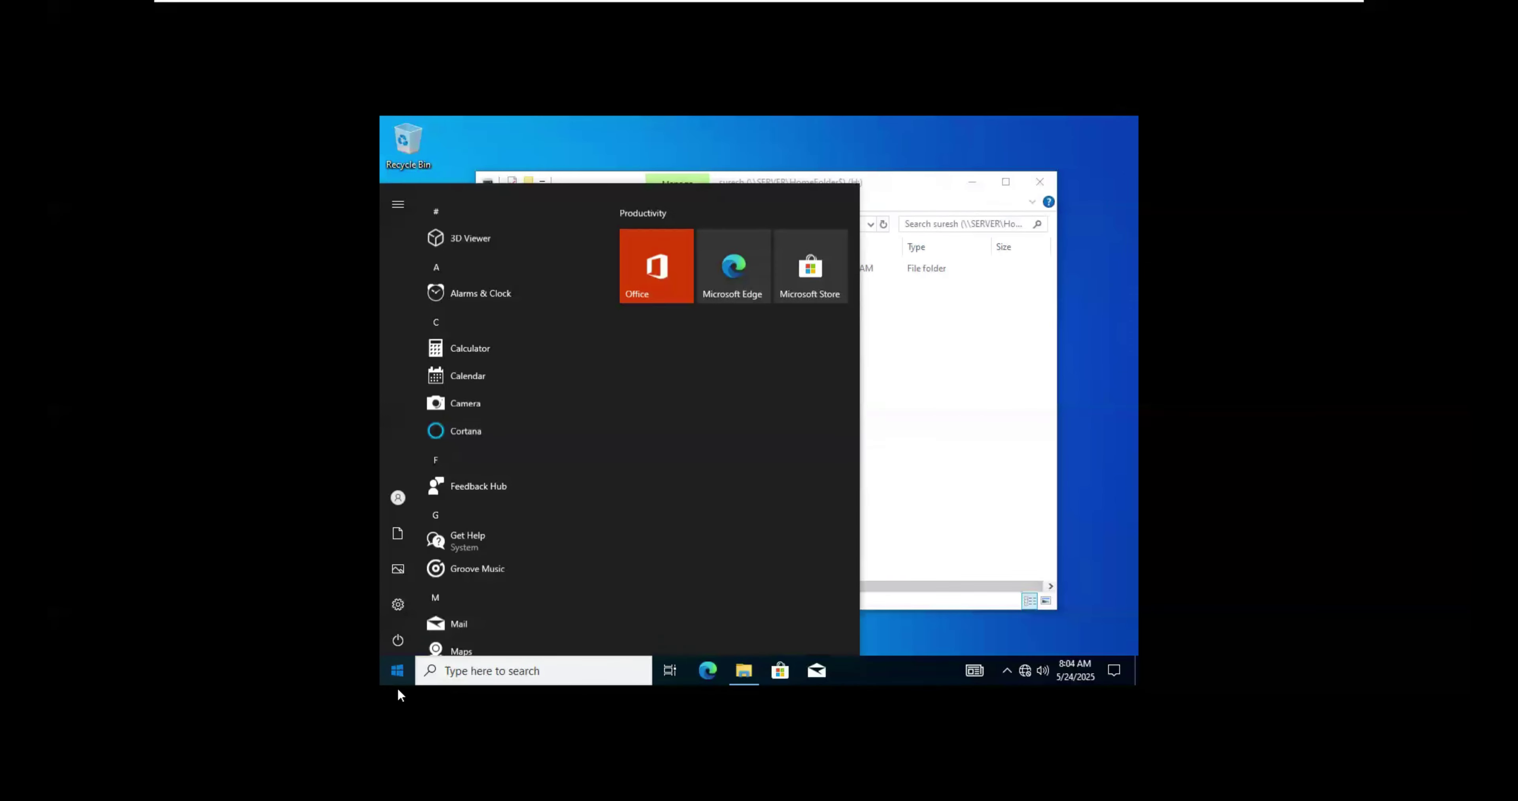
left_click(397, 495)
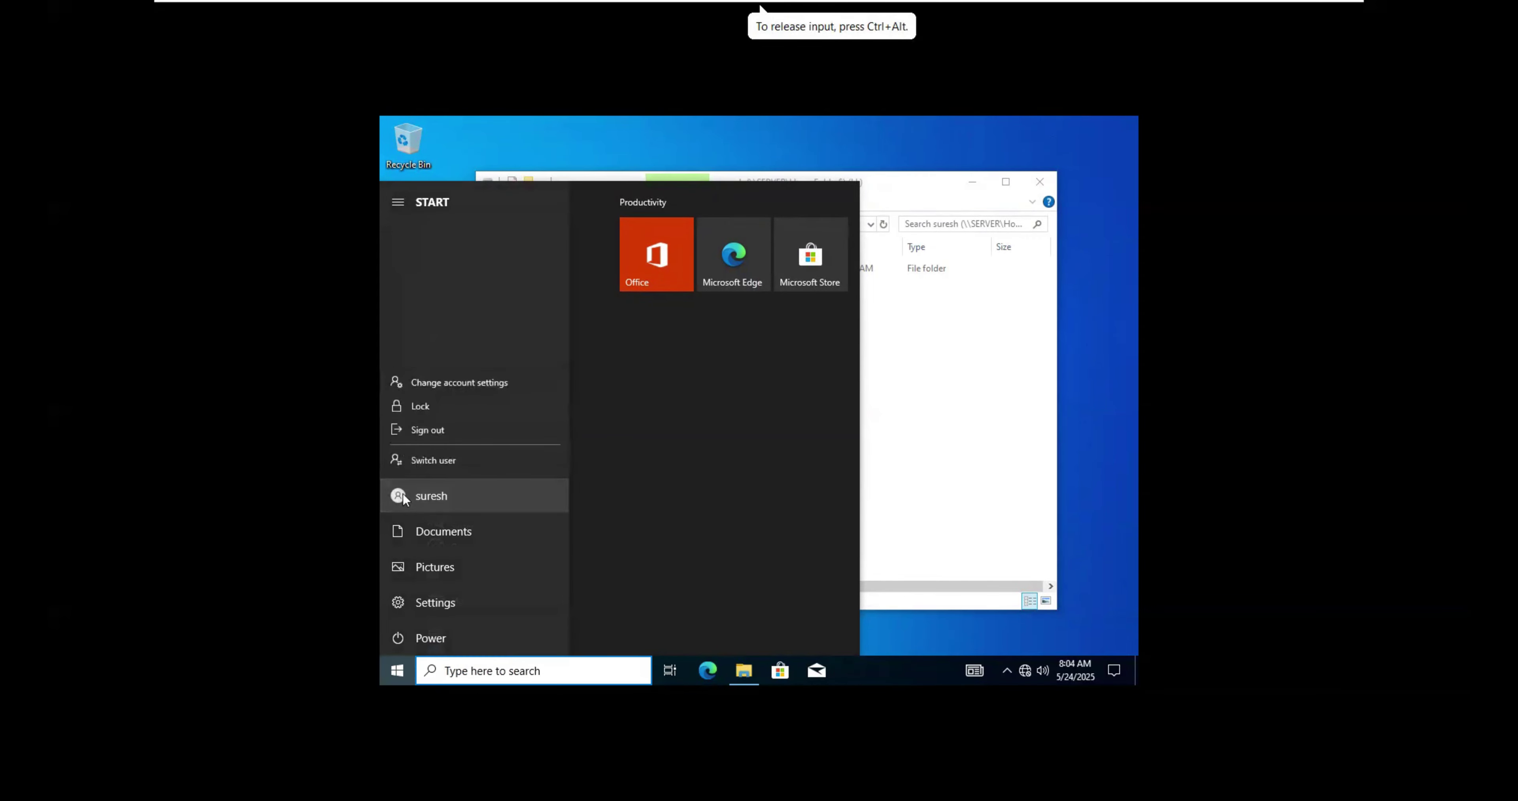
left_click(439, 429)
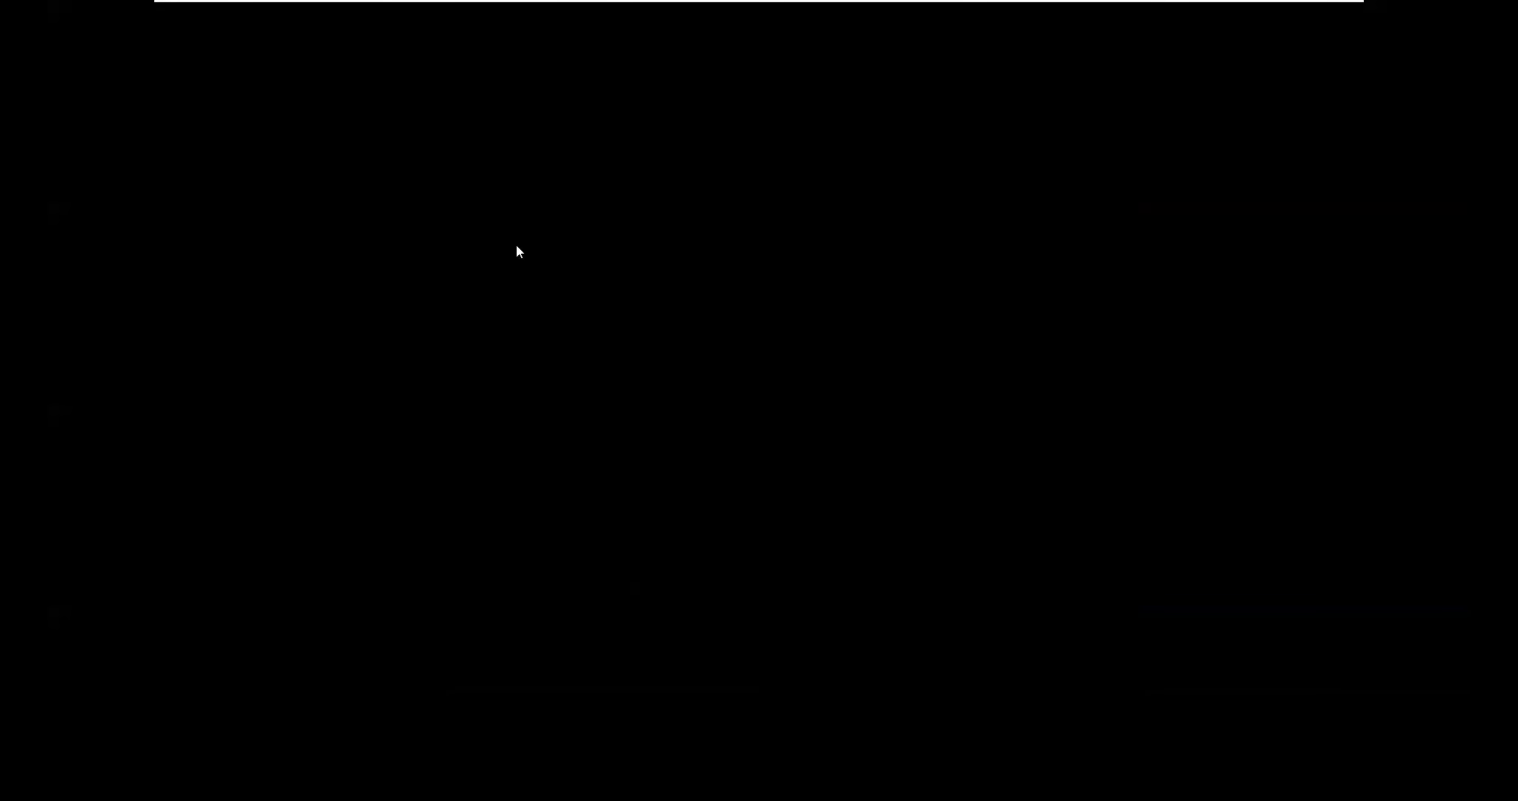
Step: Sign in as the domain user rahul with his password
left_click(454, 648)
type("rahul")
key("Tab")
type("•••••")
key("Return")
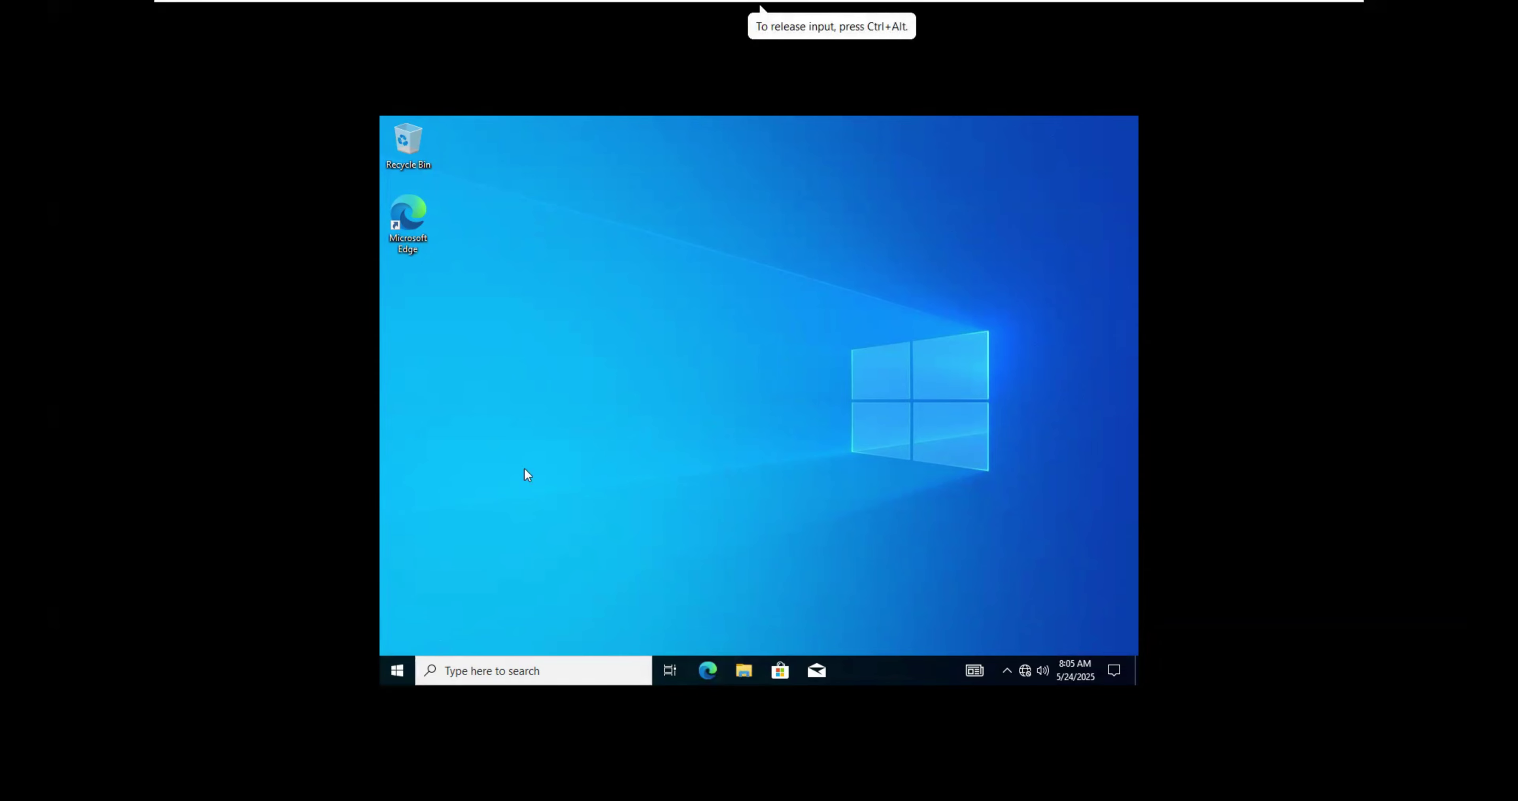
Step: Open rahul's mapped H: home drive from This PC
key("super+e")
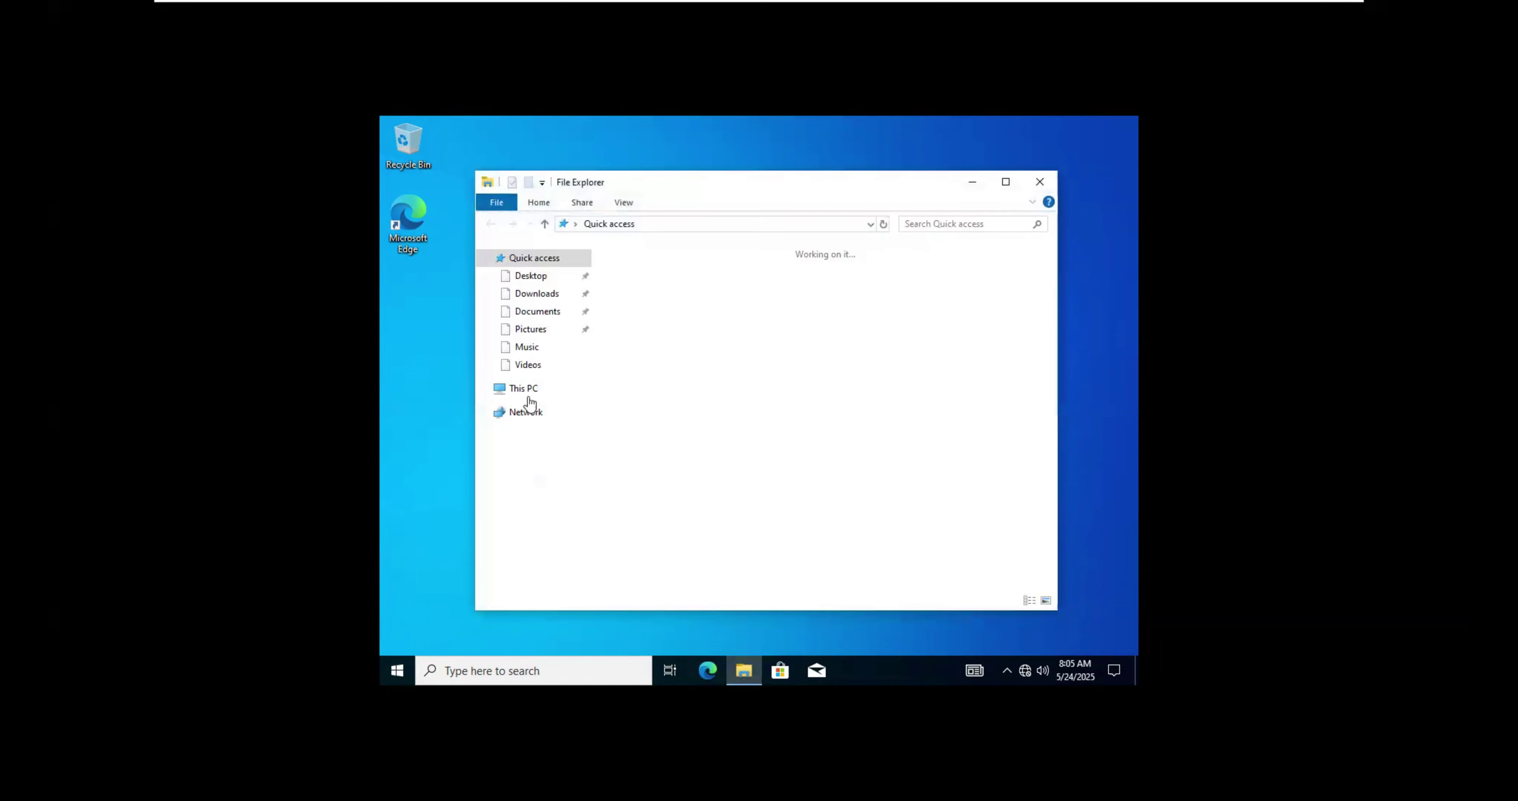
left_click(521, 389)
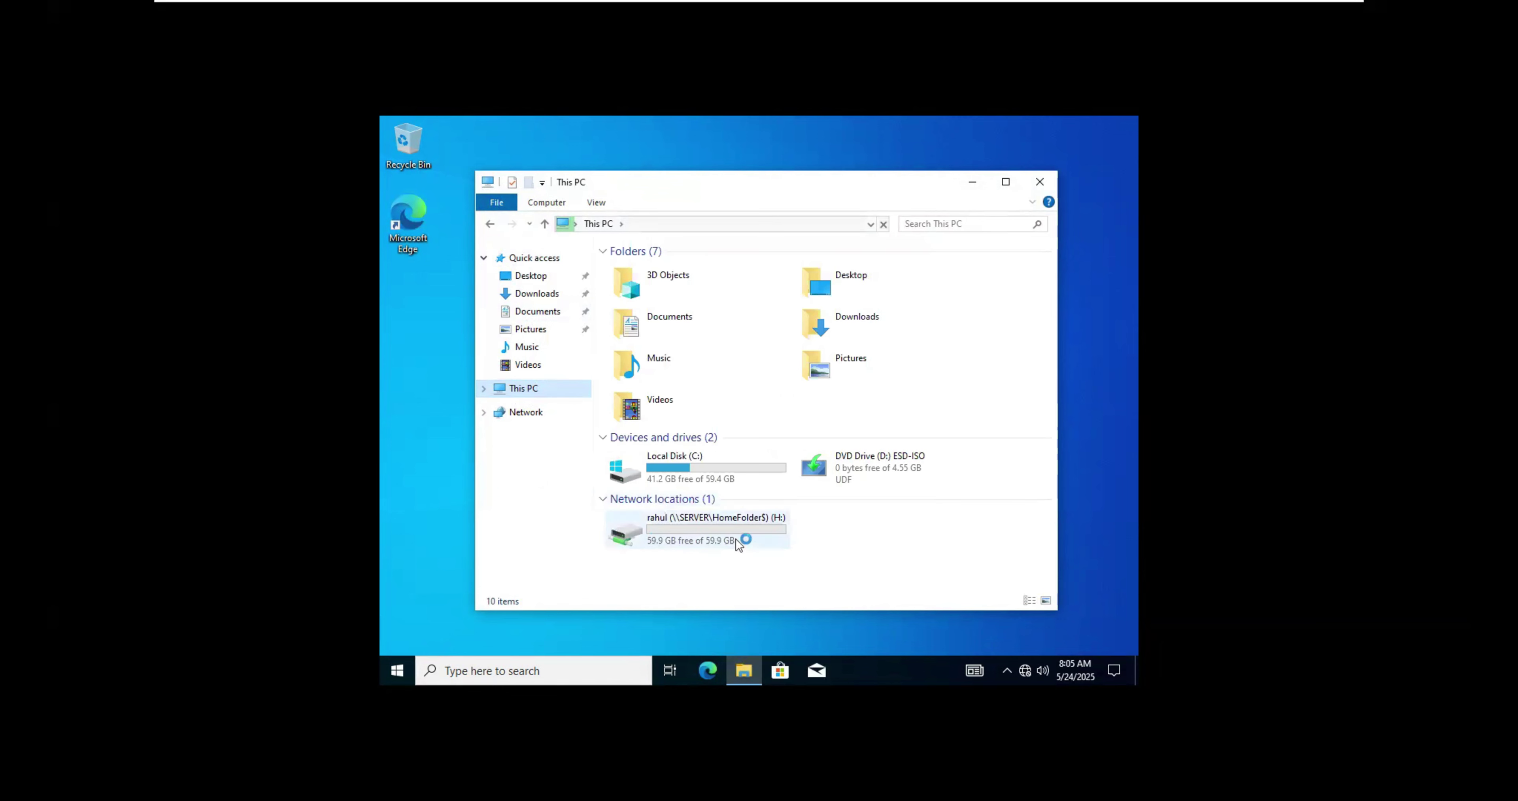
left_click(712, 538)
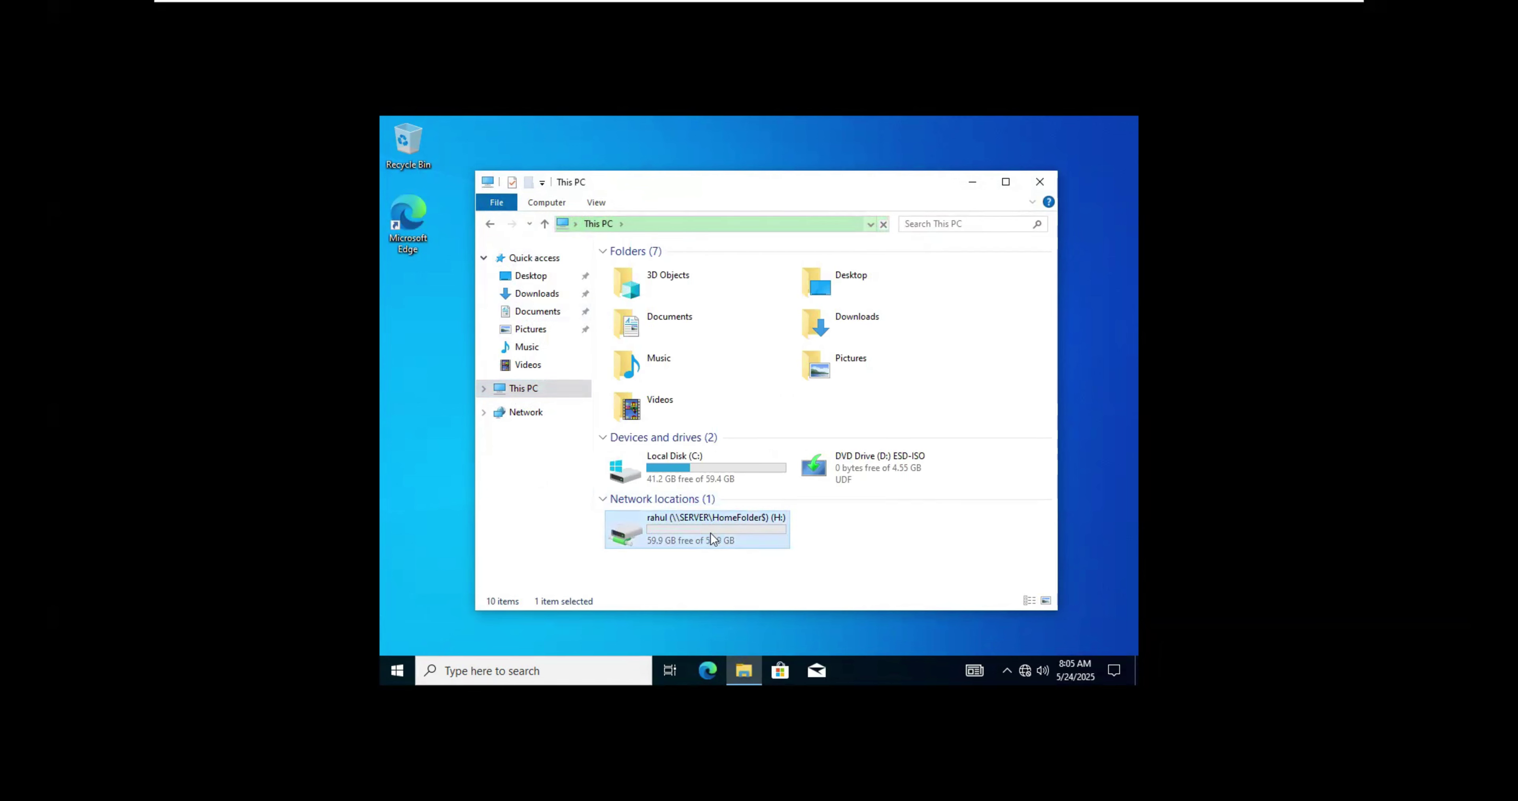
double_click(690, 527)
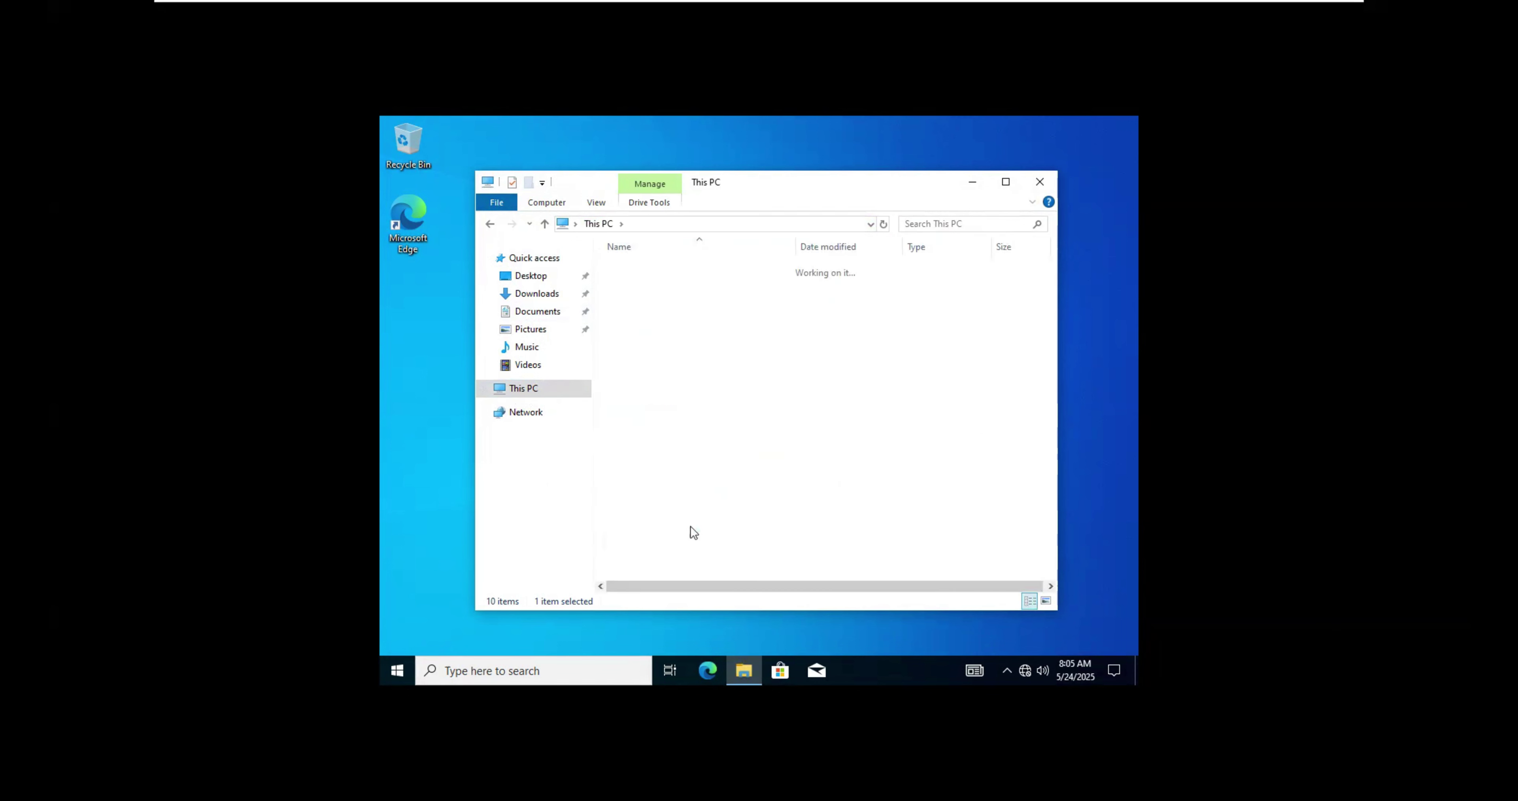
Step: Create a new folder named 'ruhul' on the H: drive
right_click(727, 467)
left_click(706, 307)
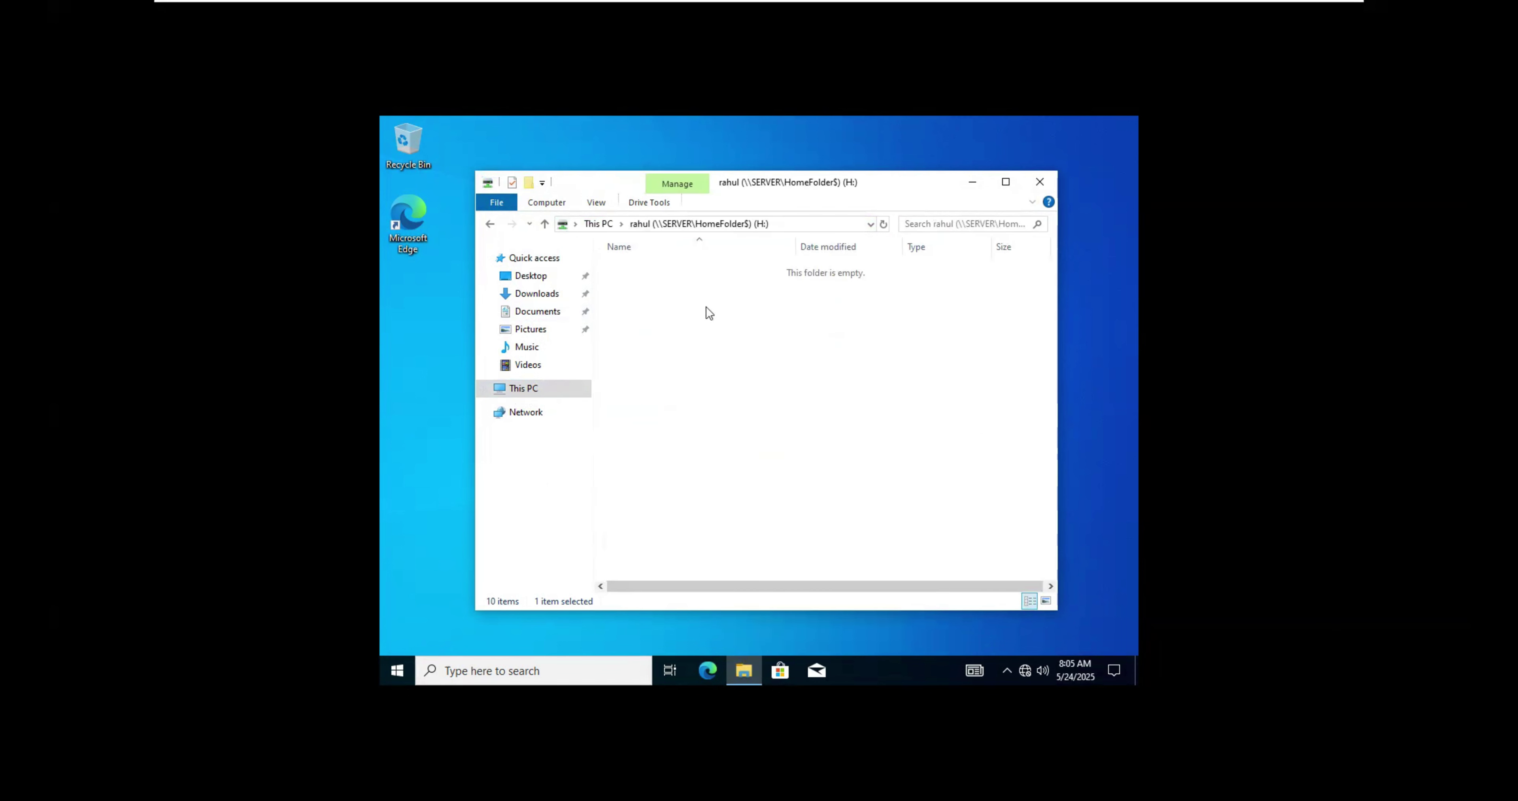
right_click(700, 305)
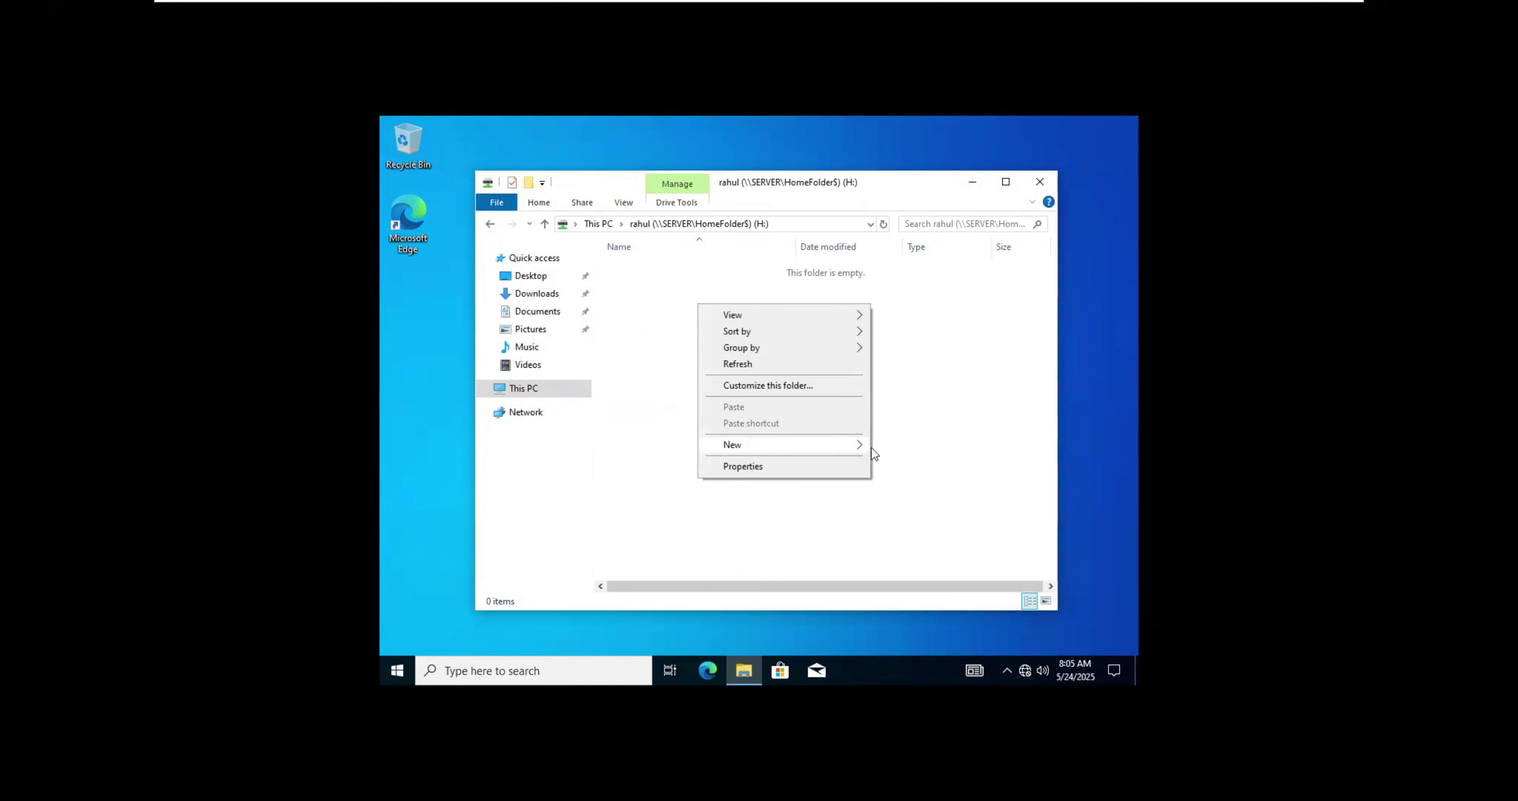
left_click(893, 449)
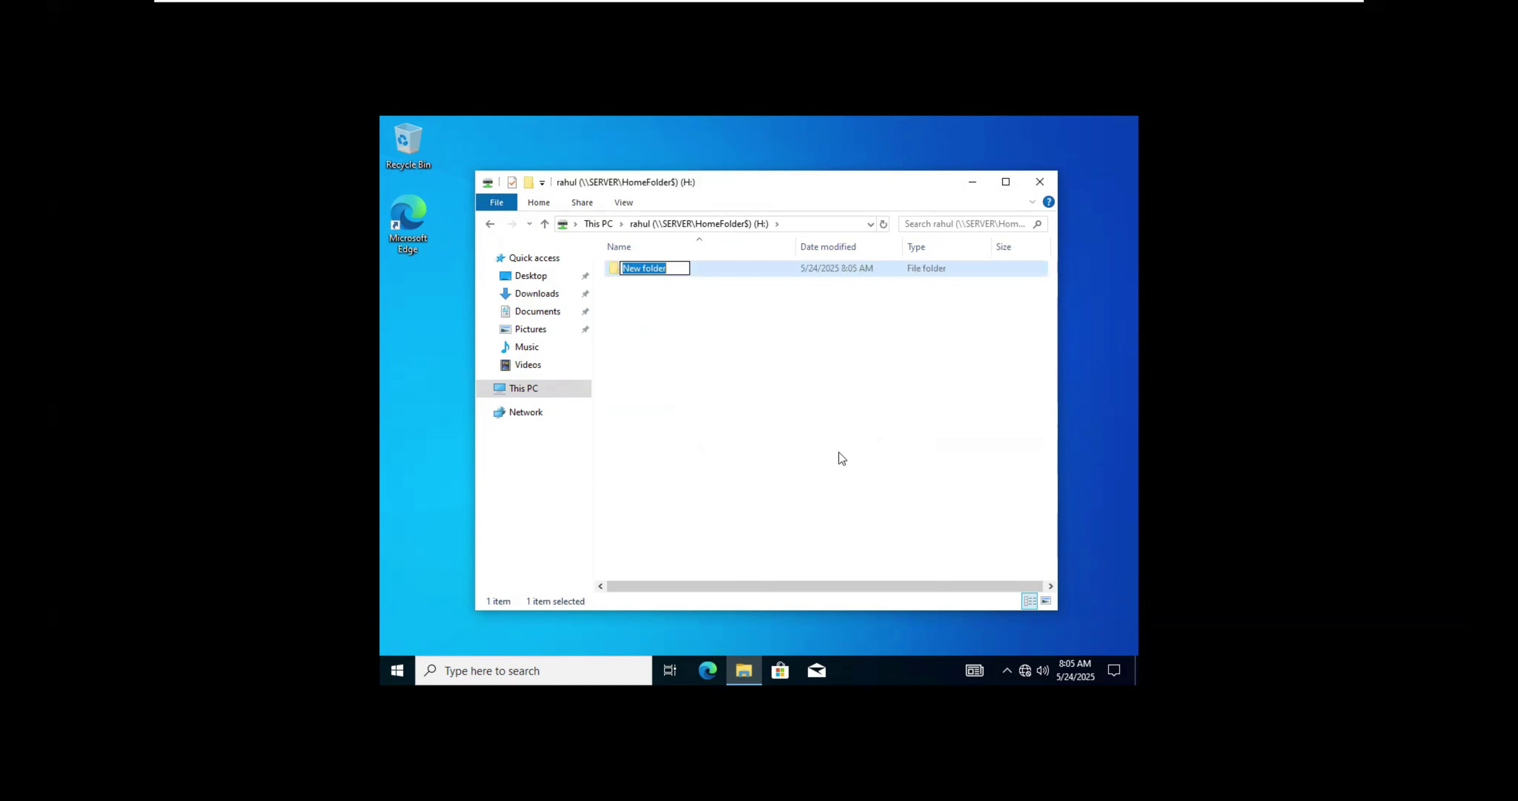
type("ruhul")
left_click(773, 502)
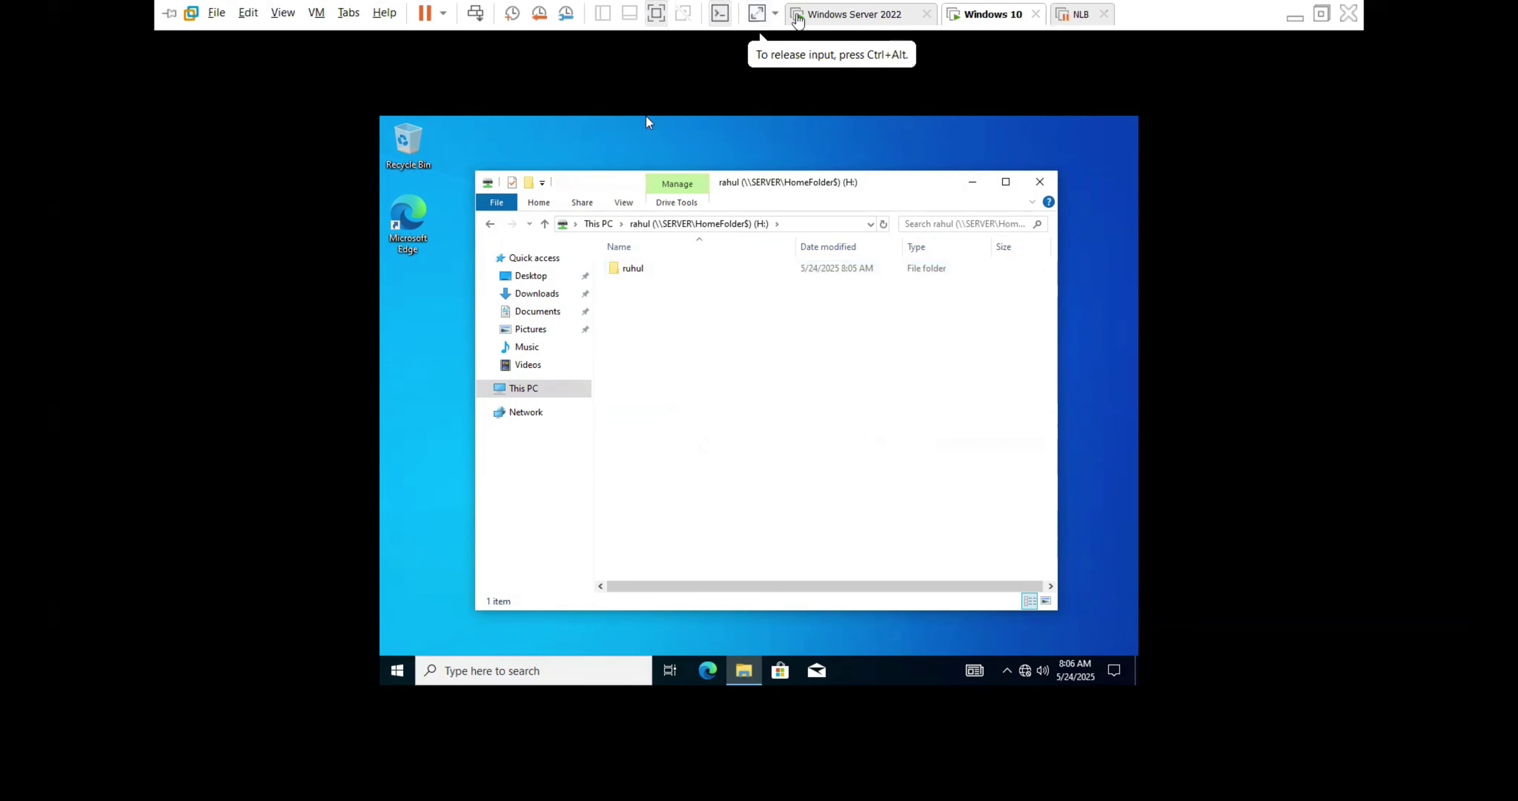
Step: On Windows Server 2022, close Active Directory Users and Computers and check the first user's folder in E:\HomeFolder
left_click(825, 17)
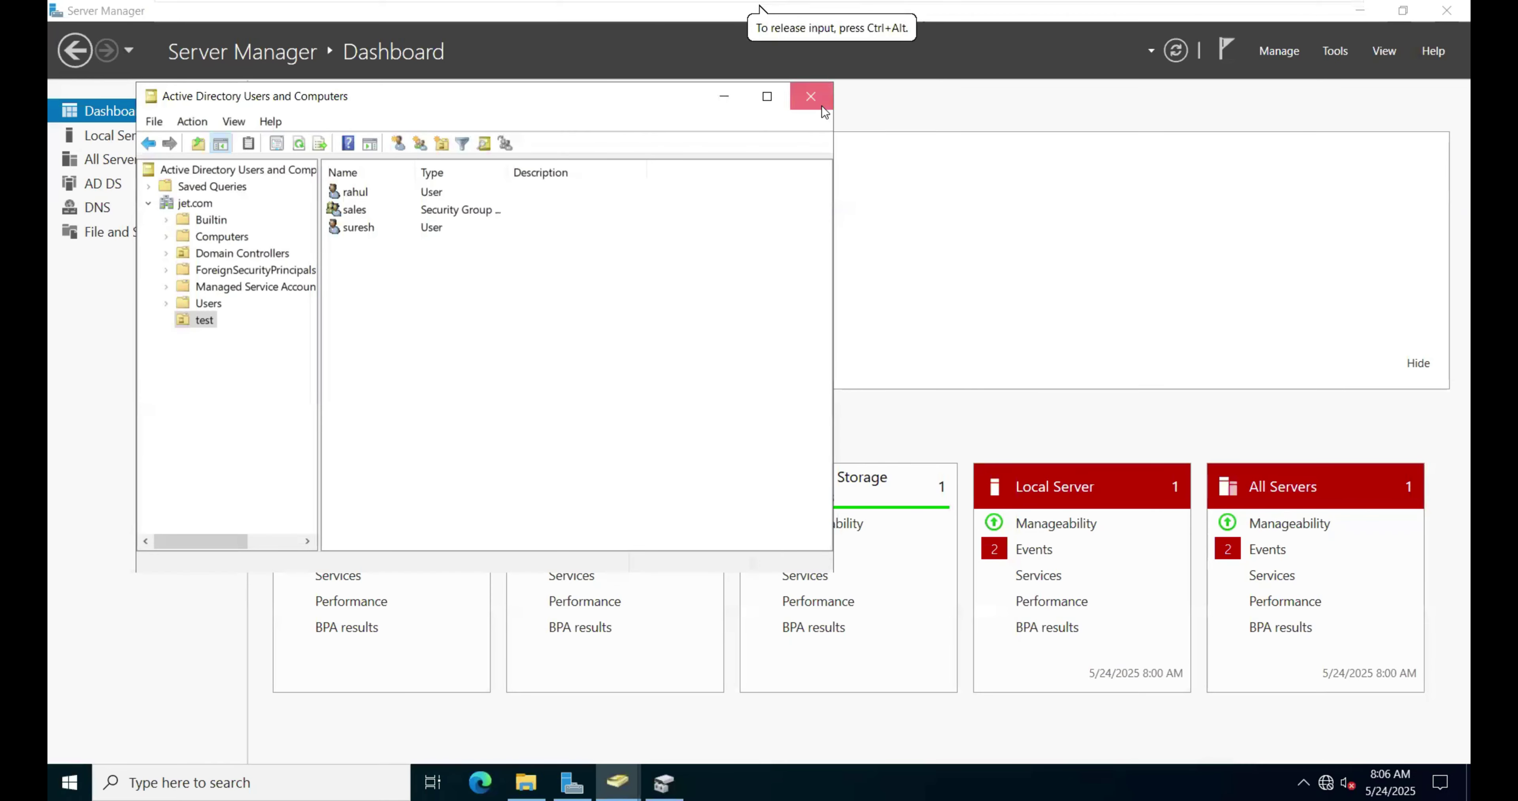
left_click(811, 96)
left_click(526, 782)
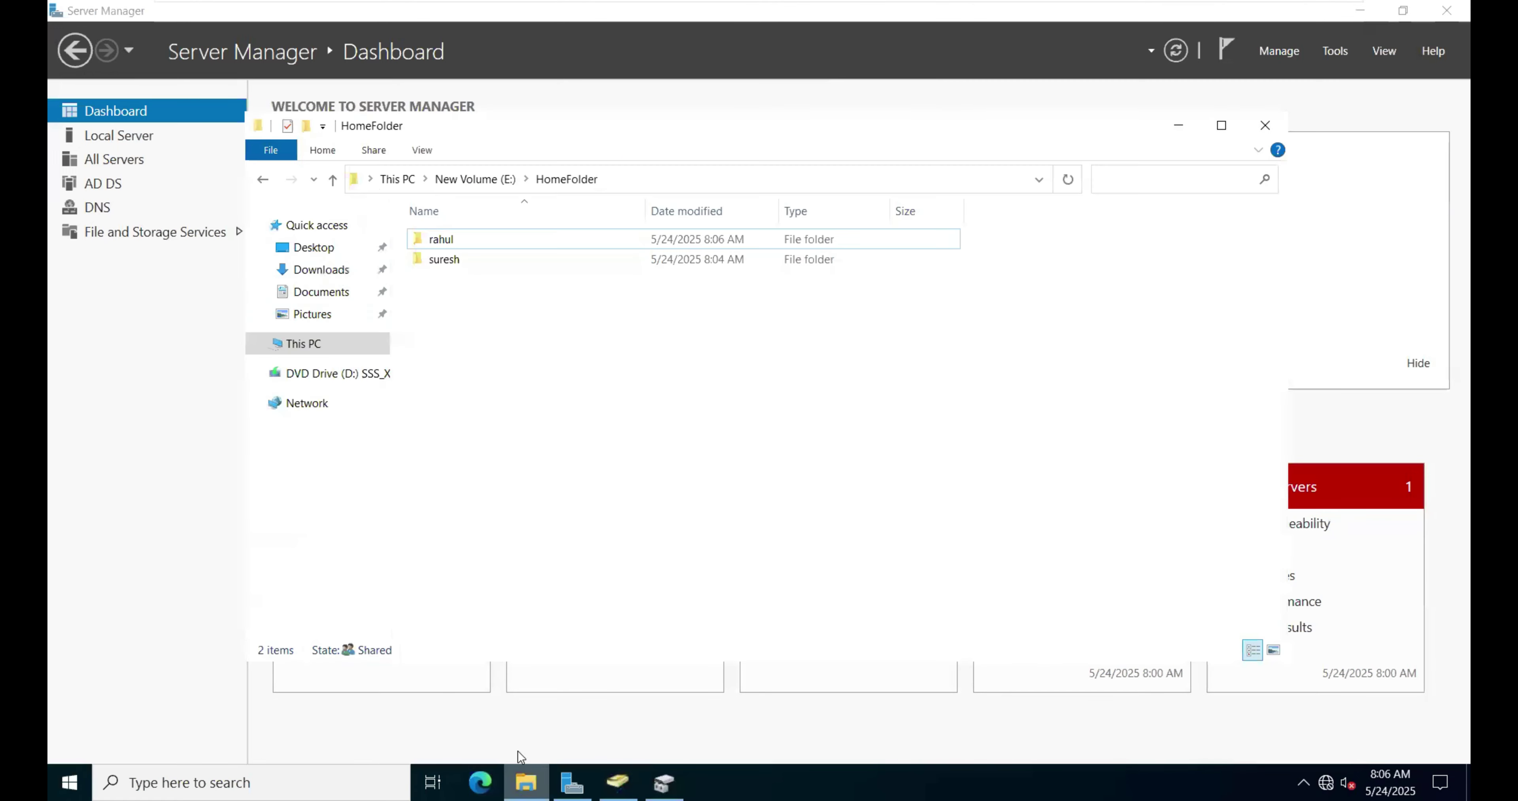
double_click(469, 244)
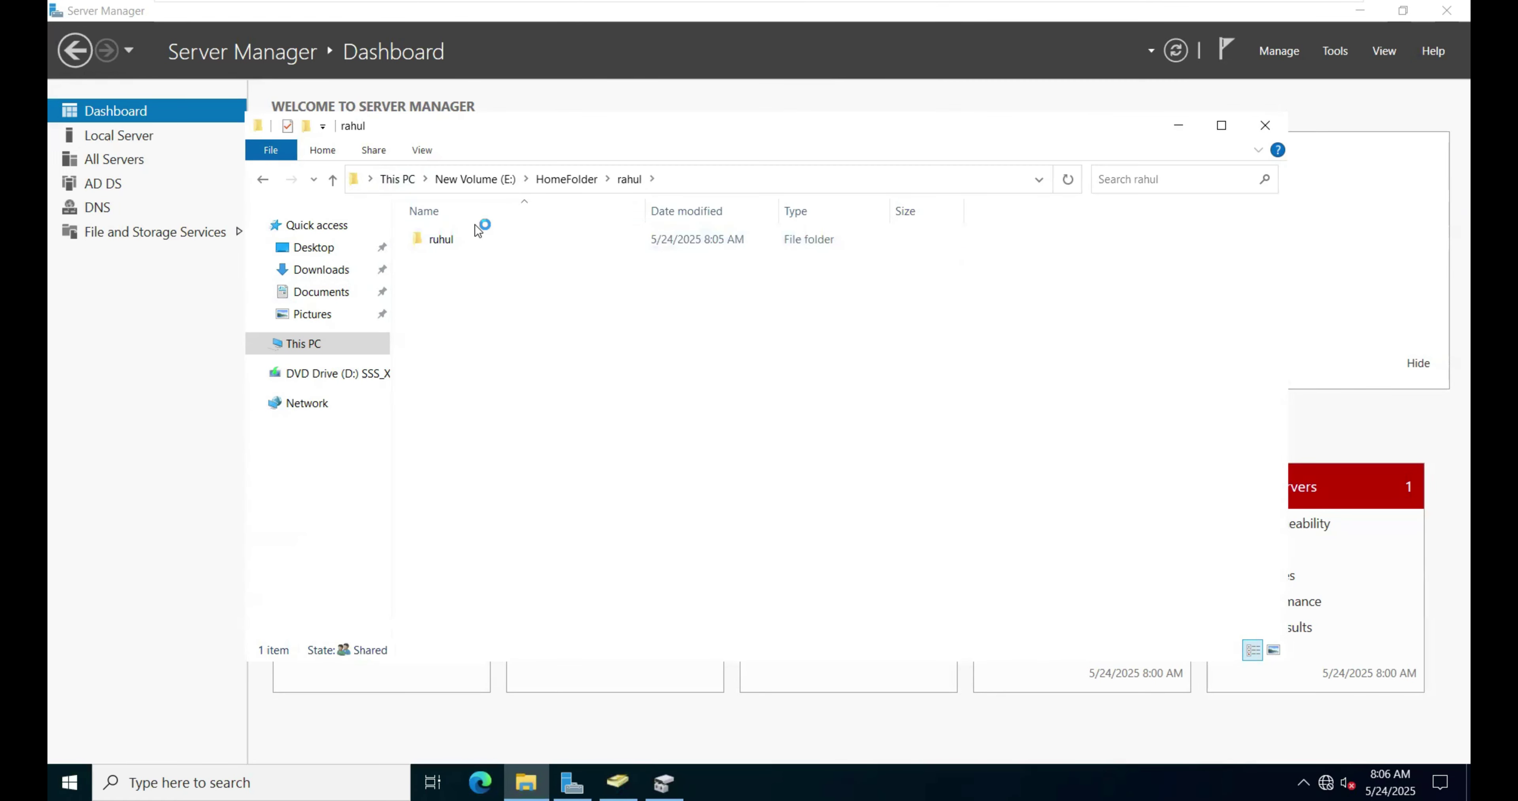
Step: Check the second user's folder and its data subfolder, then minimize the VMware window
left_click(557, 182)
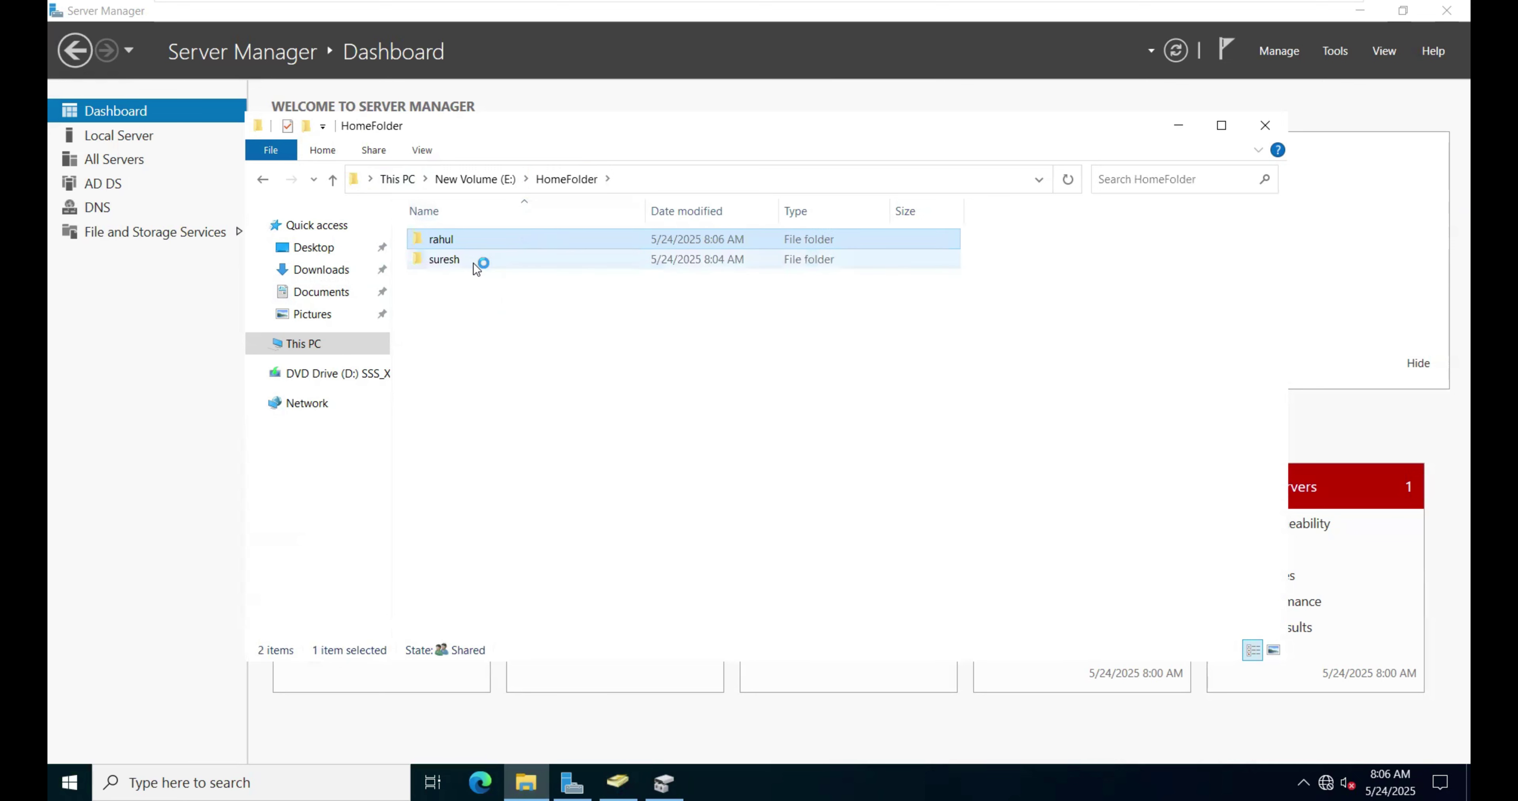
double_click(473, 263)
double_click(477, 242)
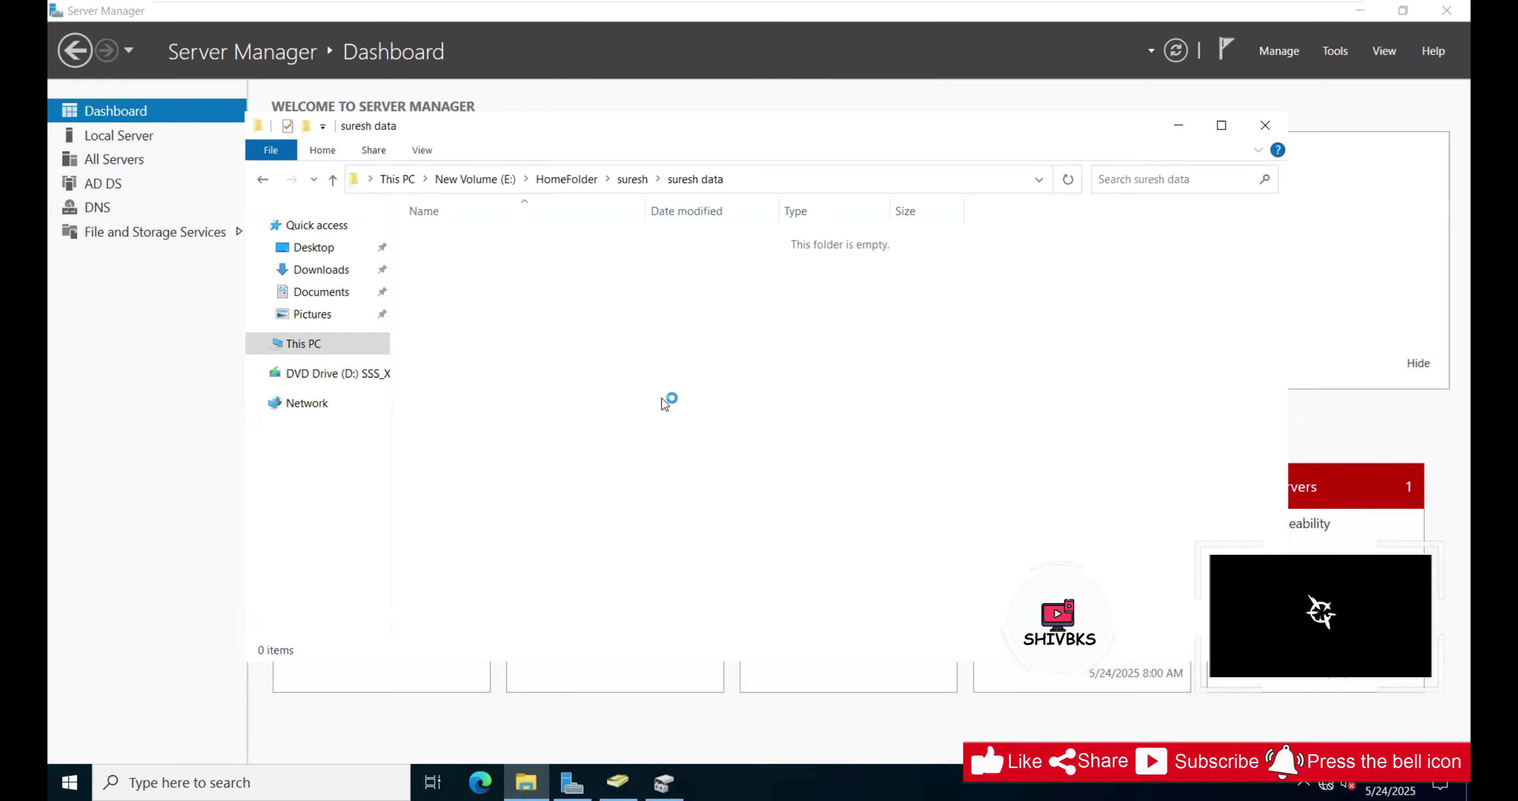
mouse_move(1291, 15)
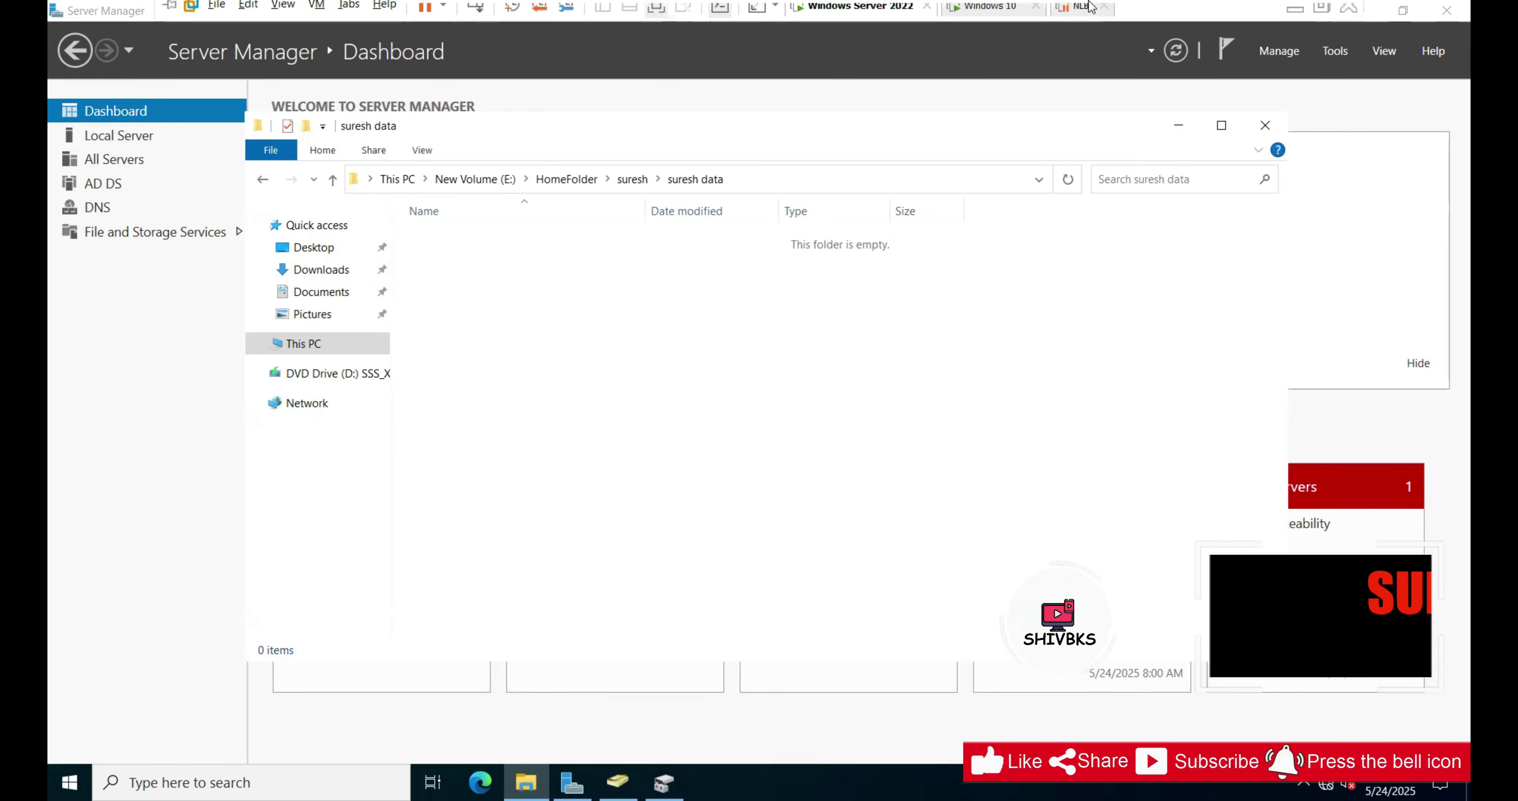
left_click(1291, 15)
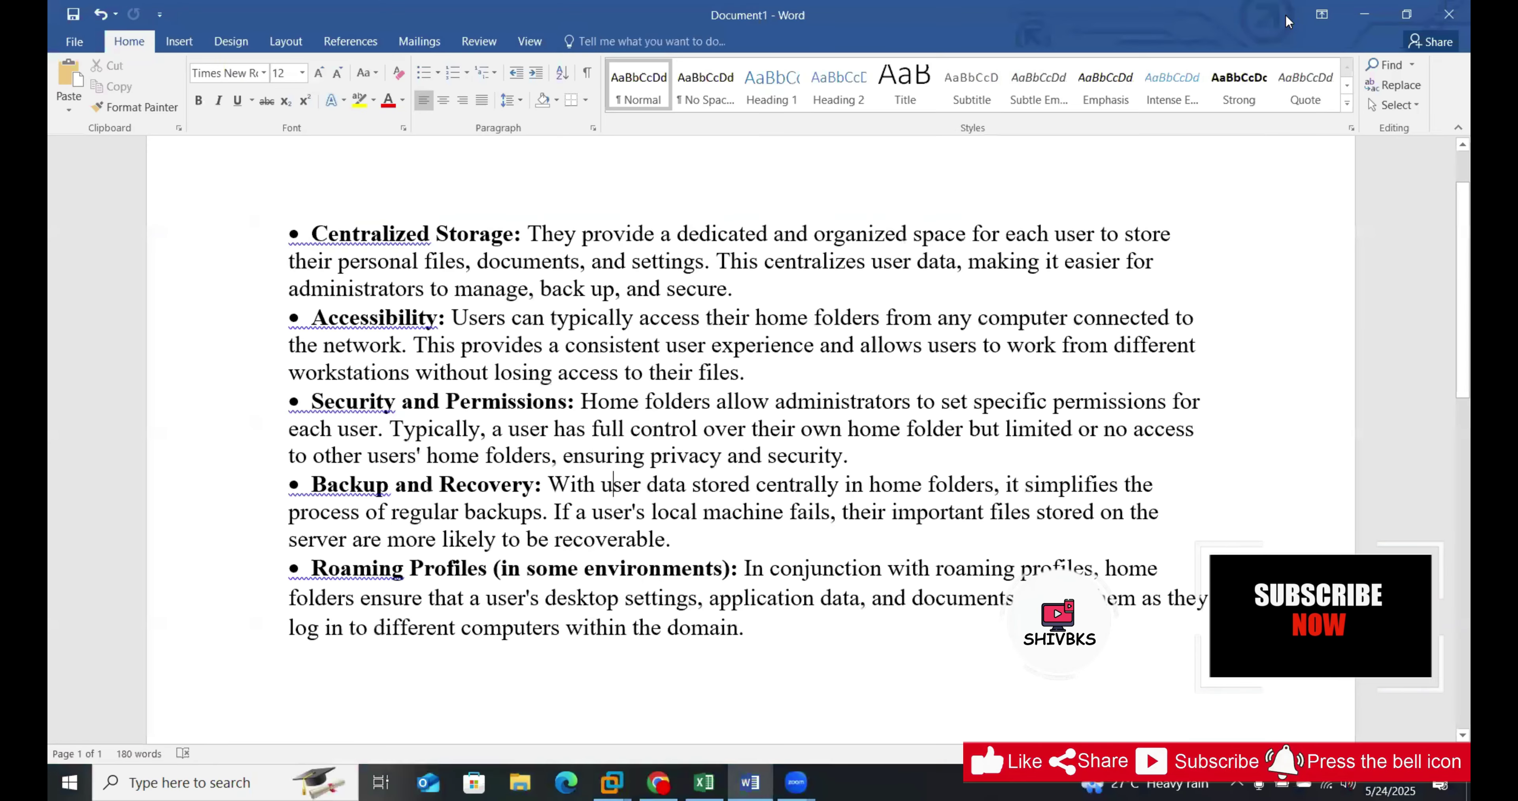